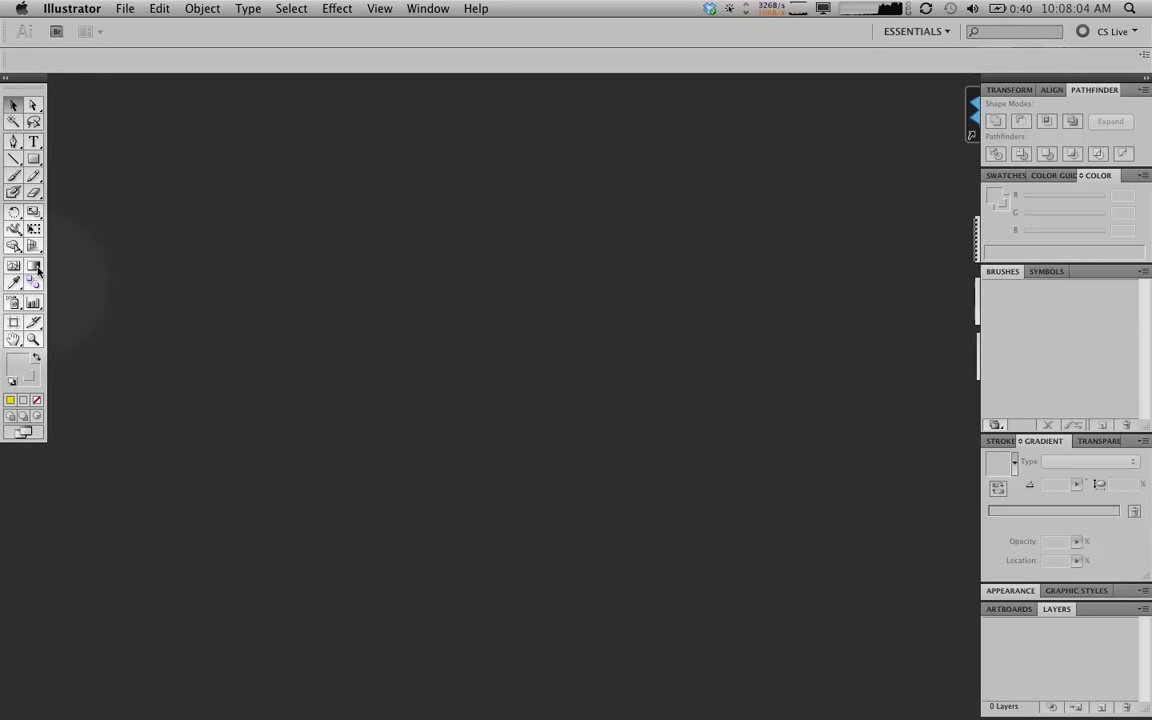
pyautogui.press('ctrl')
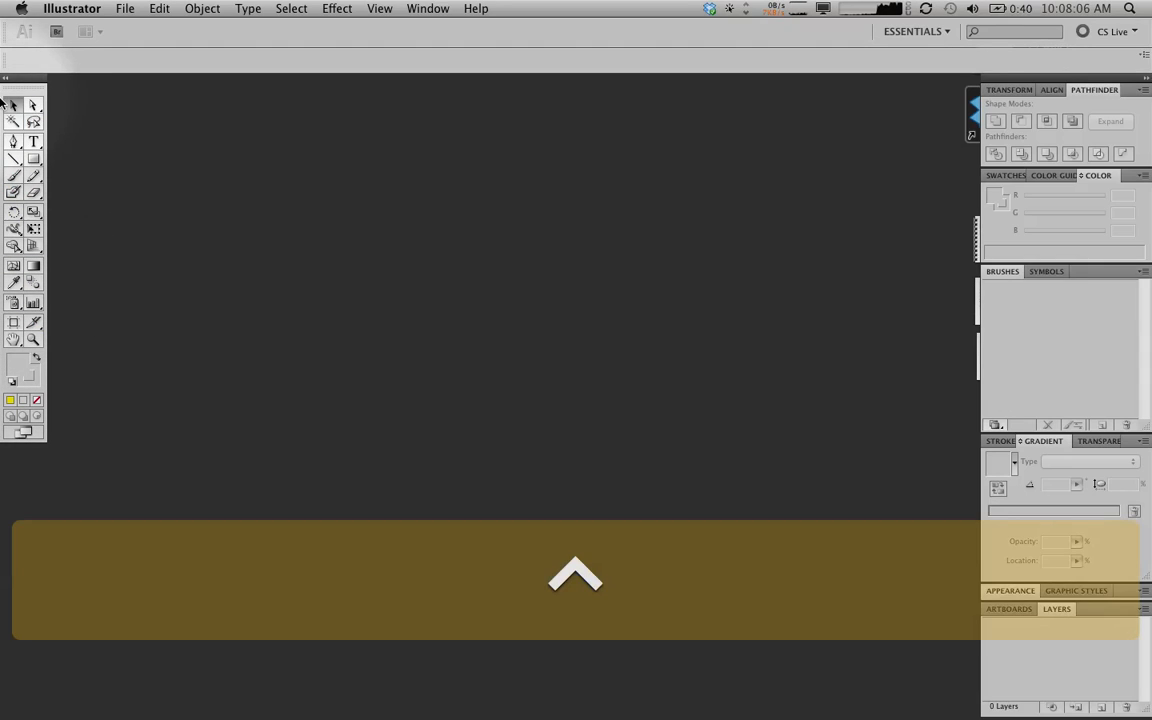
pyautogui.press('ctrl')
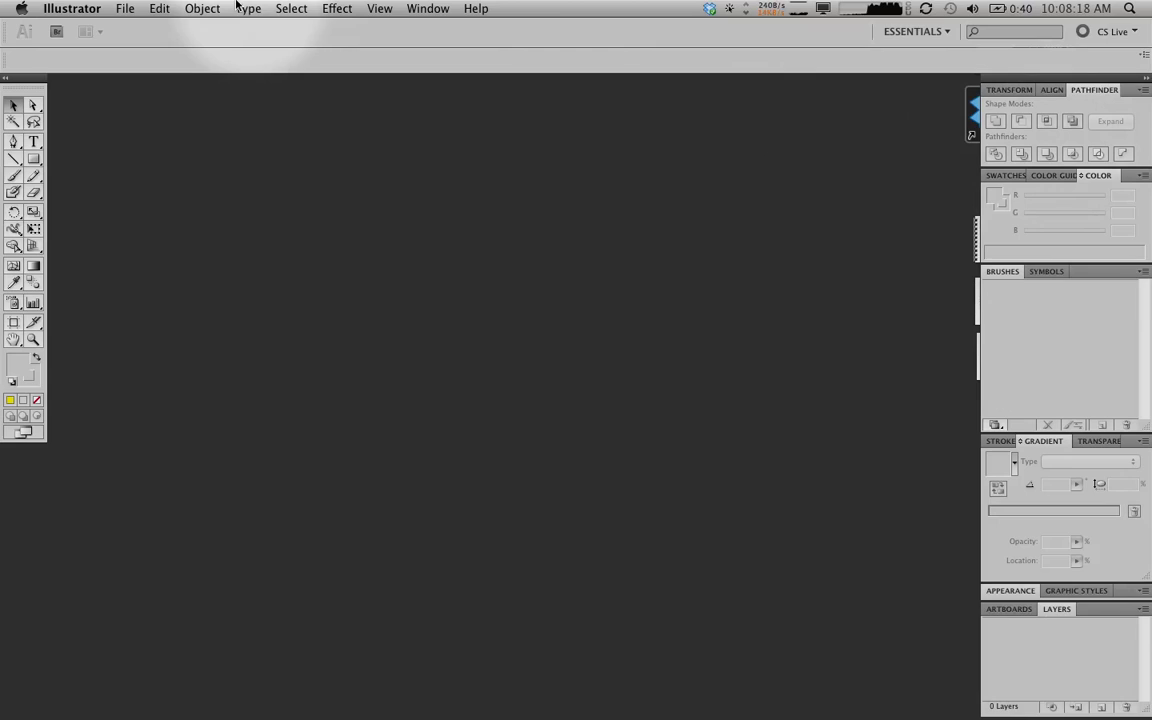
# - Open Project_4_harmony_balance.pdf from the desktop and read the Strategy instructions on the typology file
pyautogui.click(350, 254)
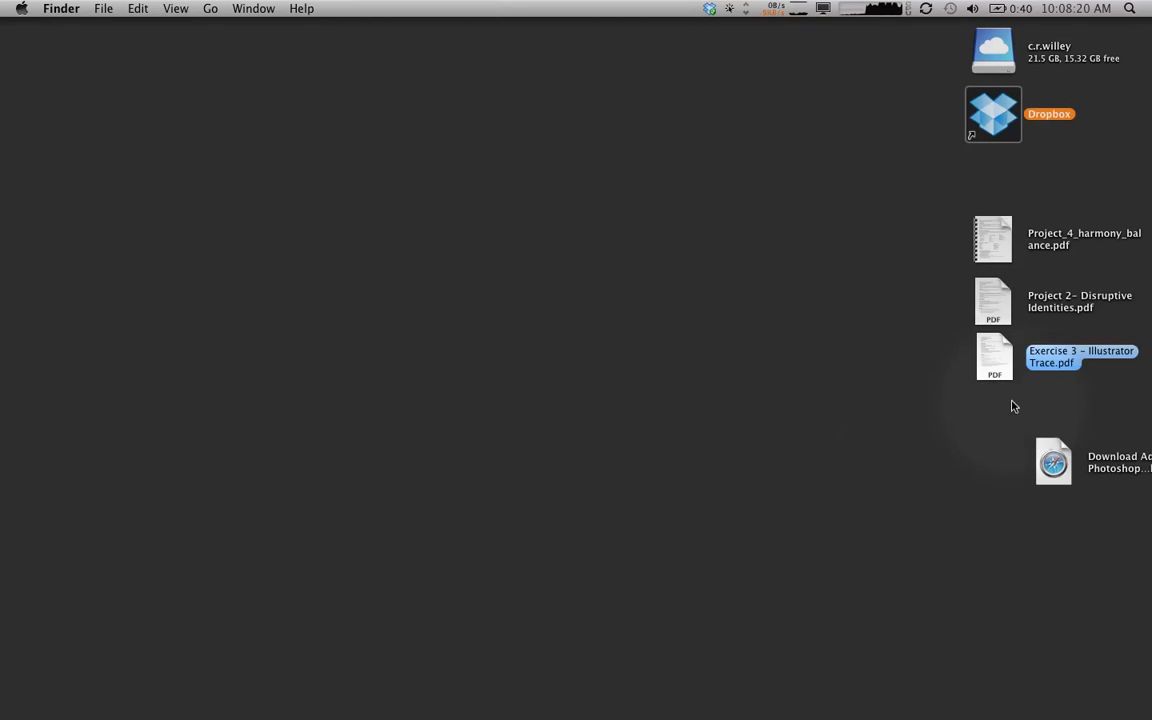
pyautogui.click(1003, 243)
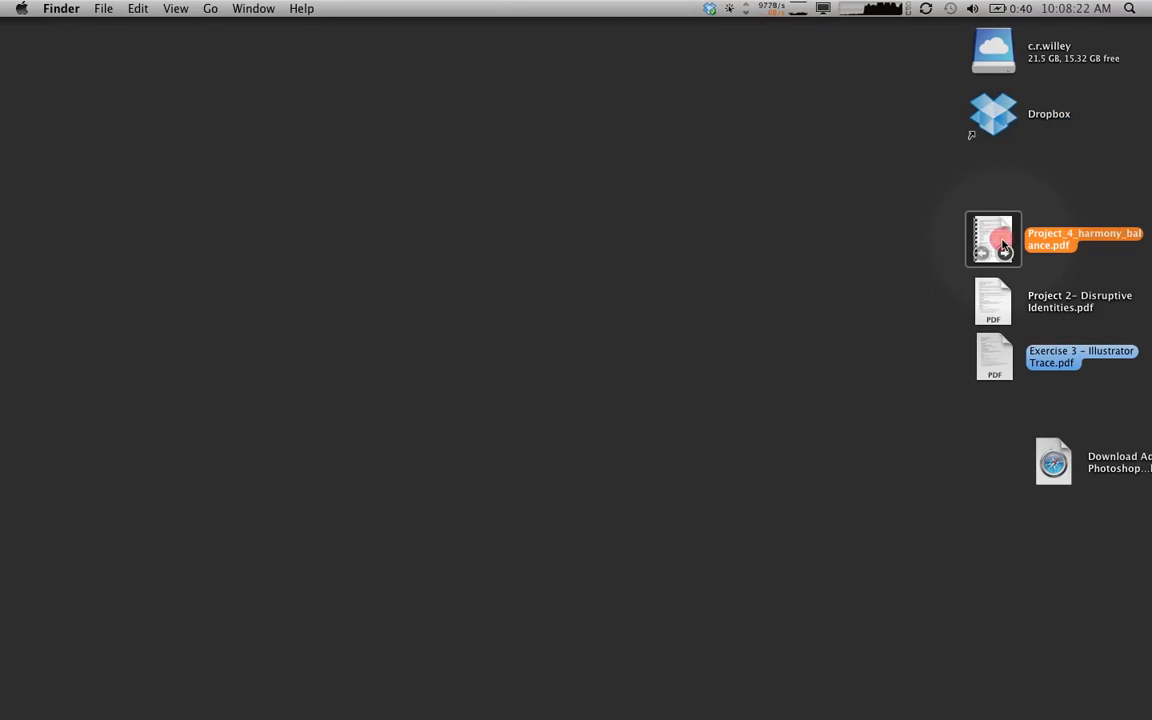
pyautogui.doubleClick(978, 237)
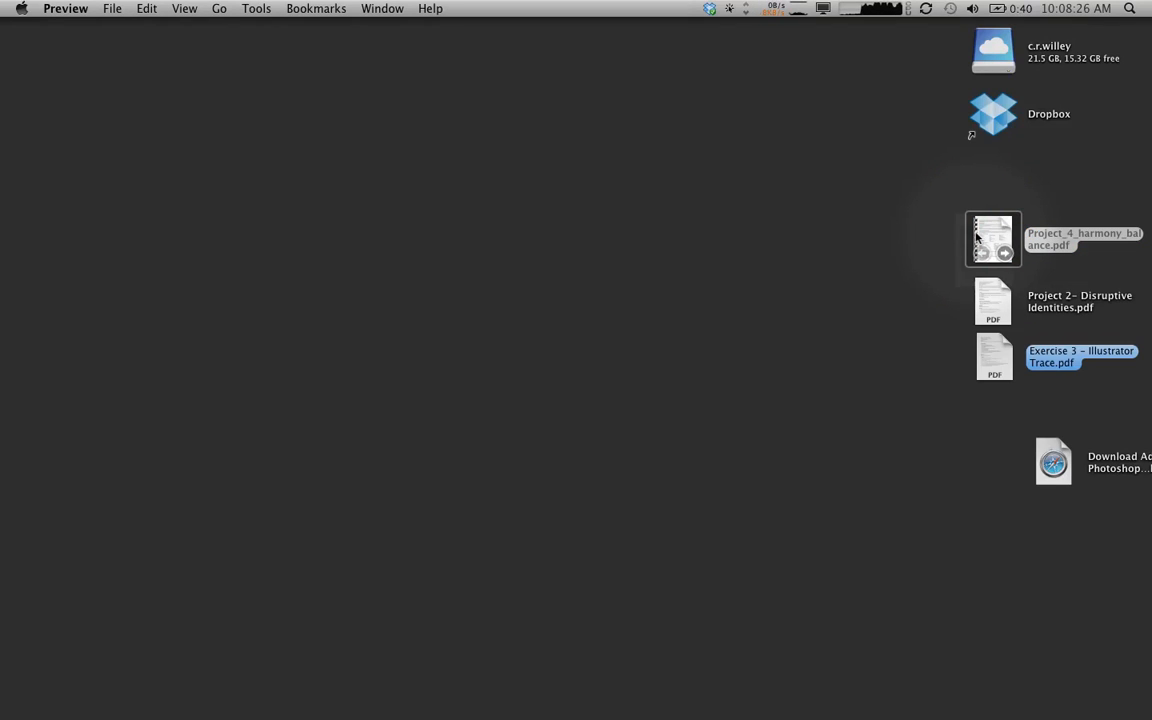
pyautogui.scroll(-4, 772, 177)
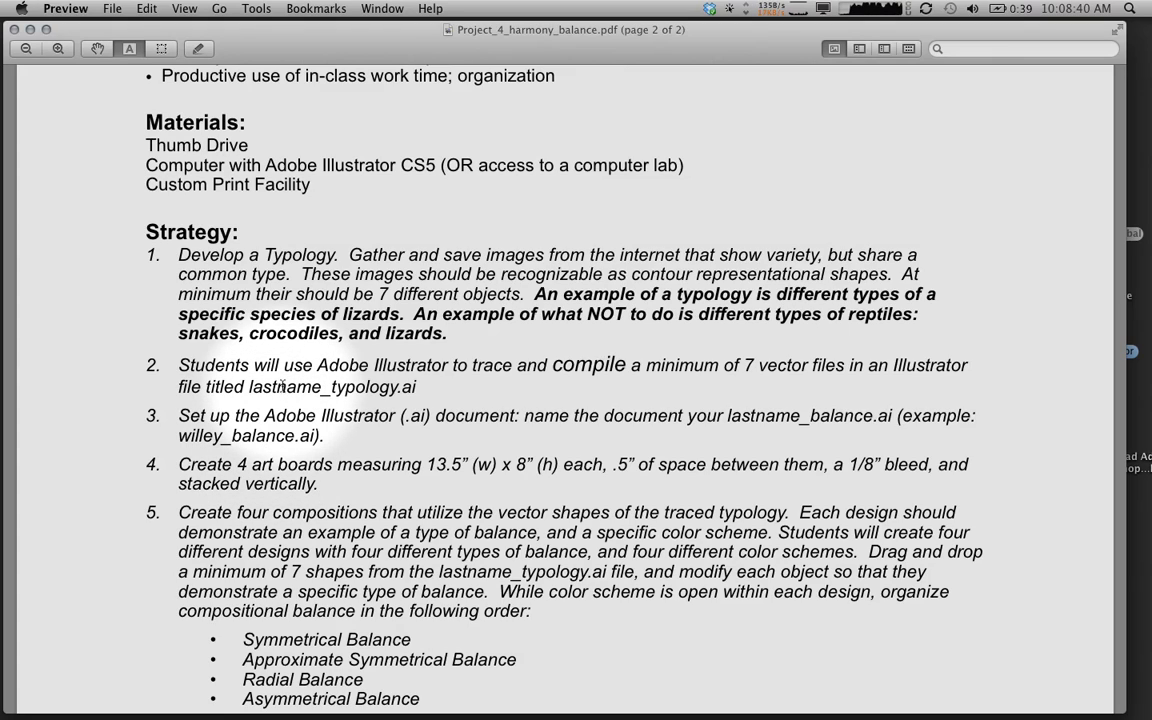
pyautogui.scroll(-2, 255, 345)
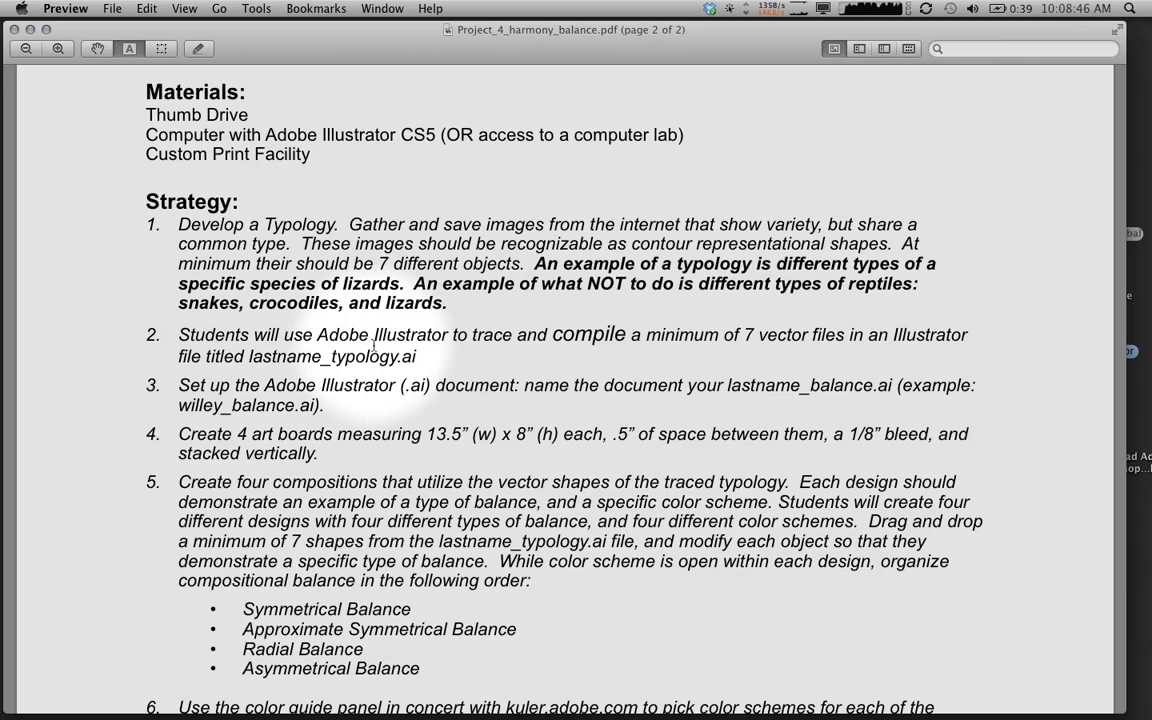
# - Switch to Illustrator and start a new document named with the student's last name followed by _typology
pyautogui.press('super')
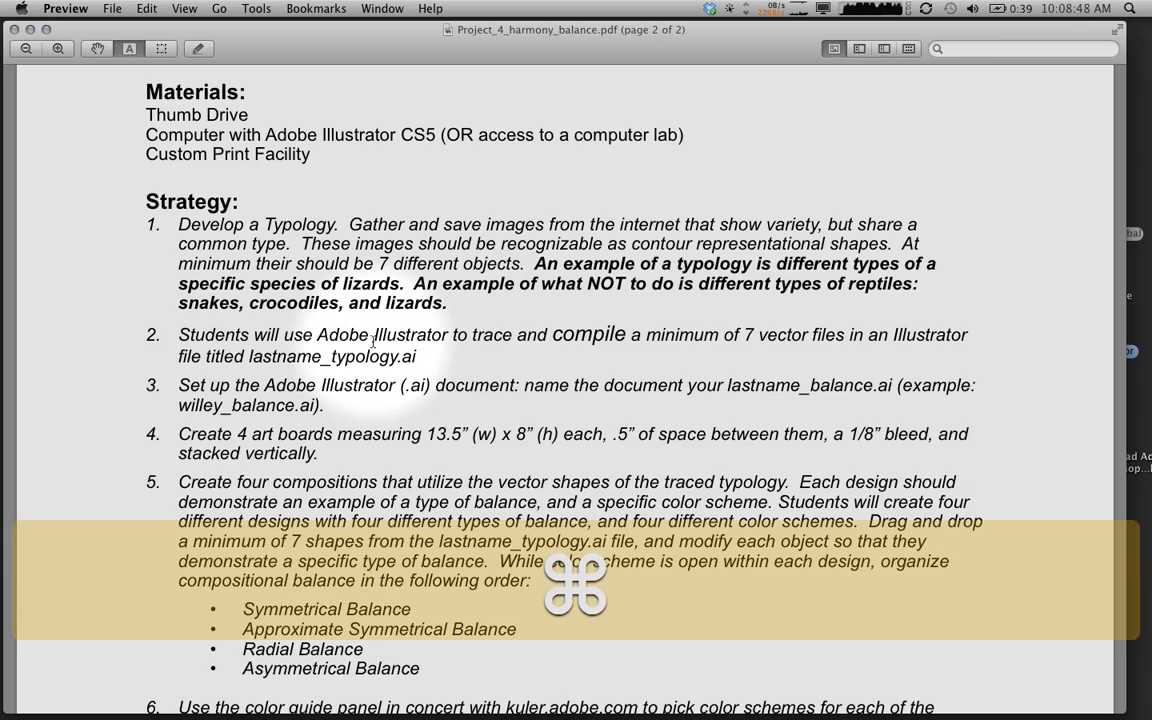
pyautogui.press('super+Tab')
pyautogui.press('super+Tab')
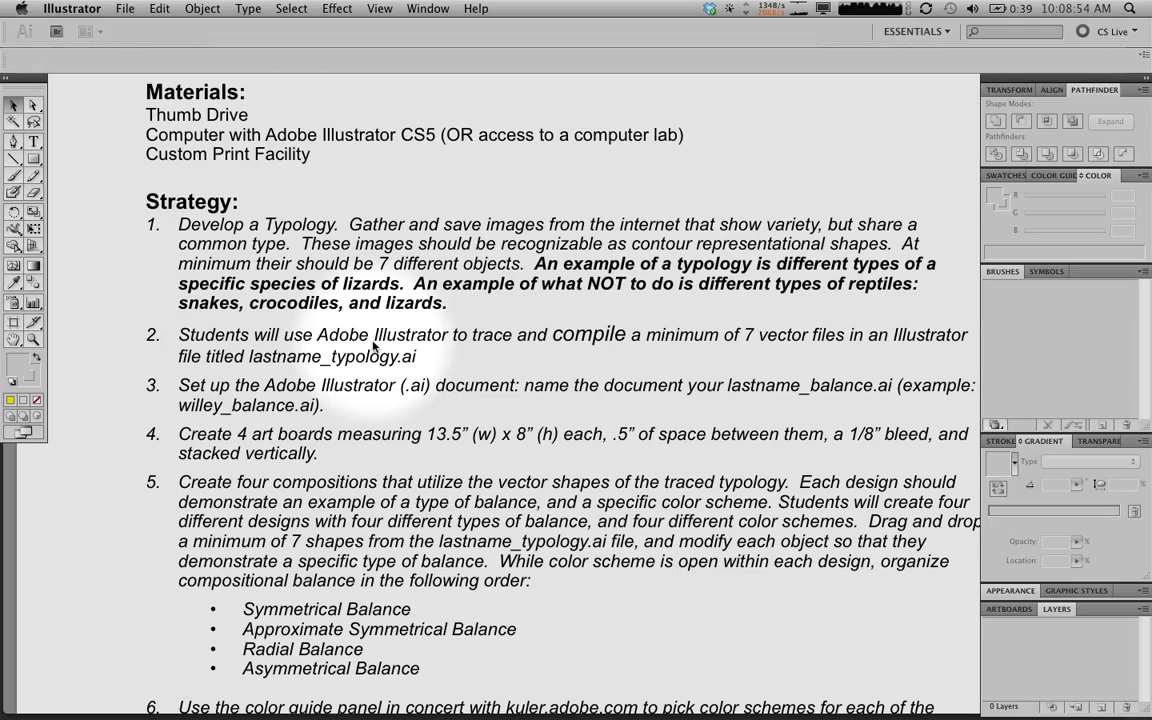
pyautogui.click(118, 6)
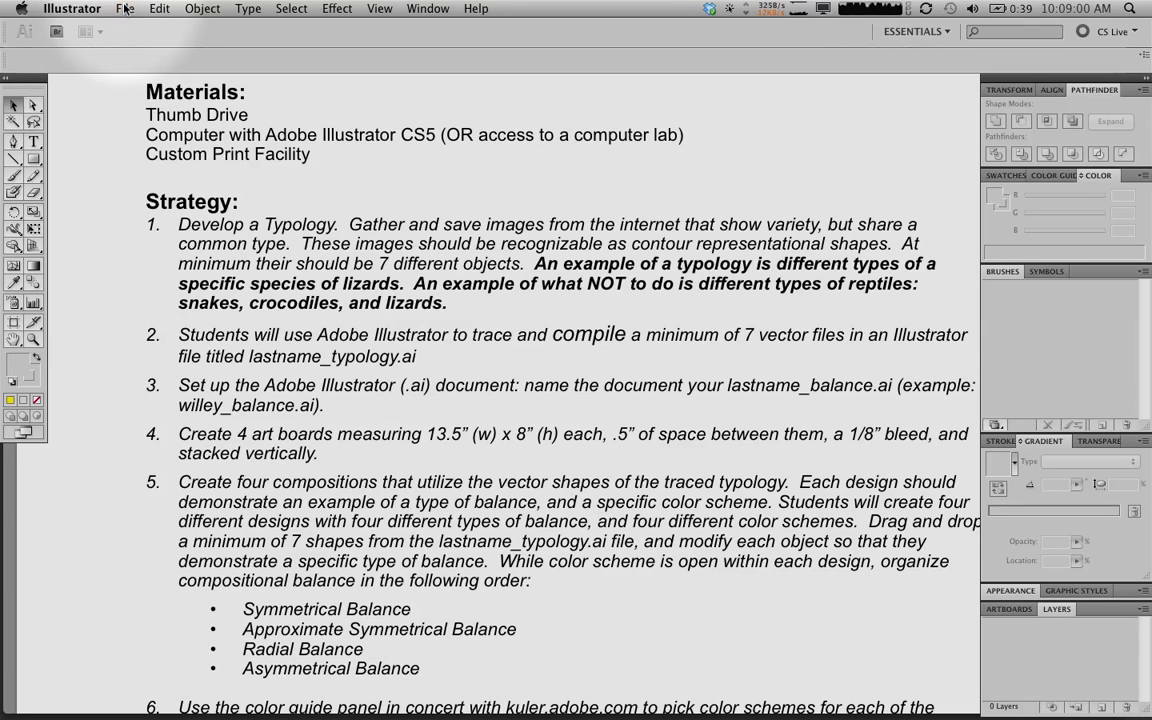
pyautogui.click(125, 8)
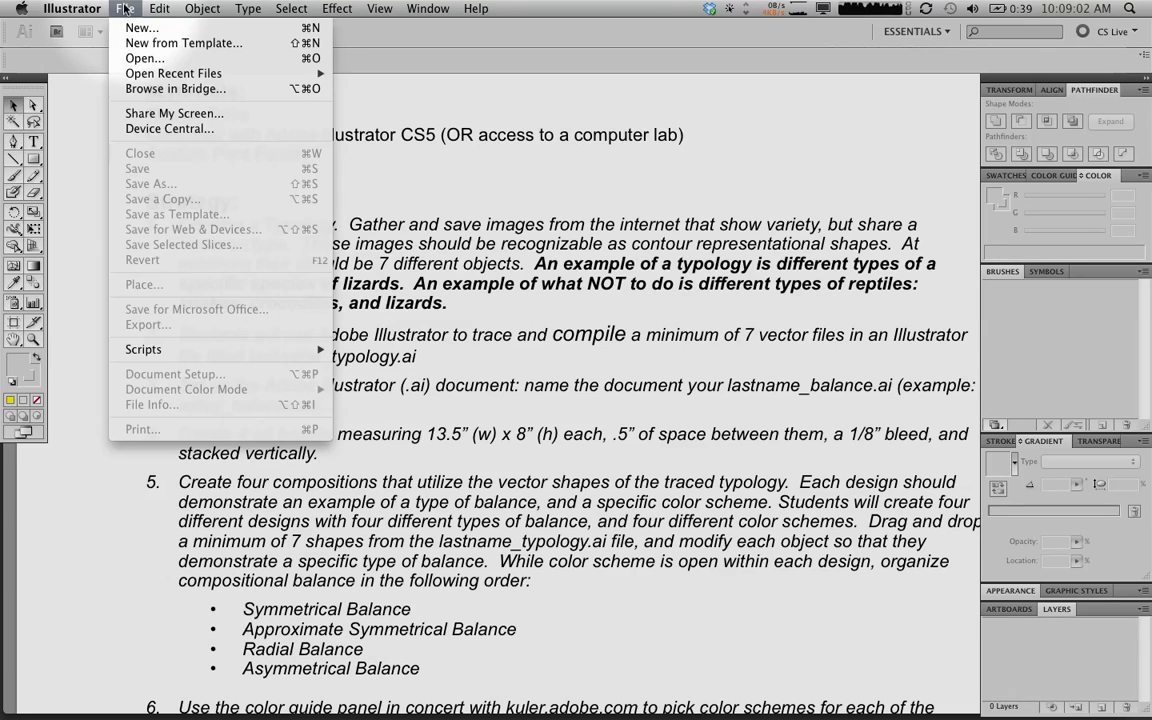
pyautogui.click(137, 30)
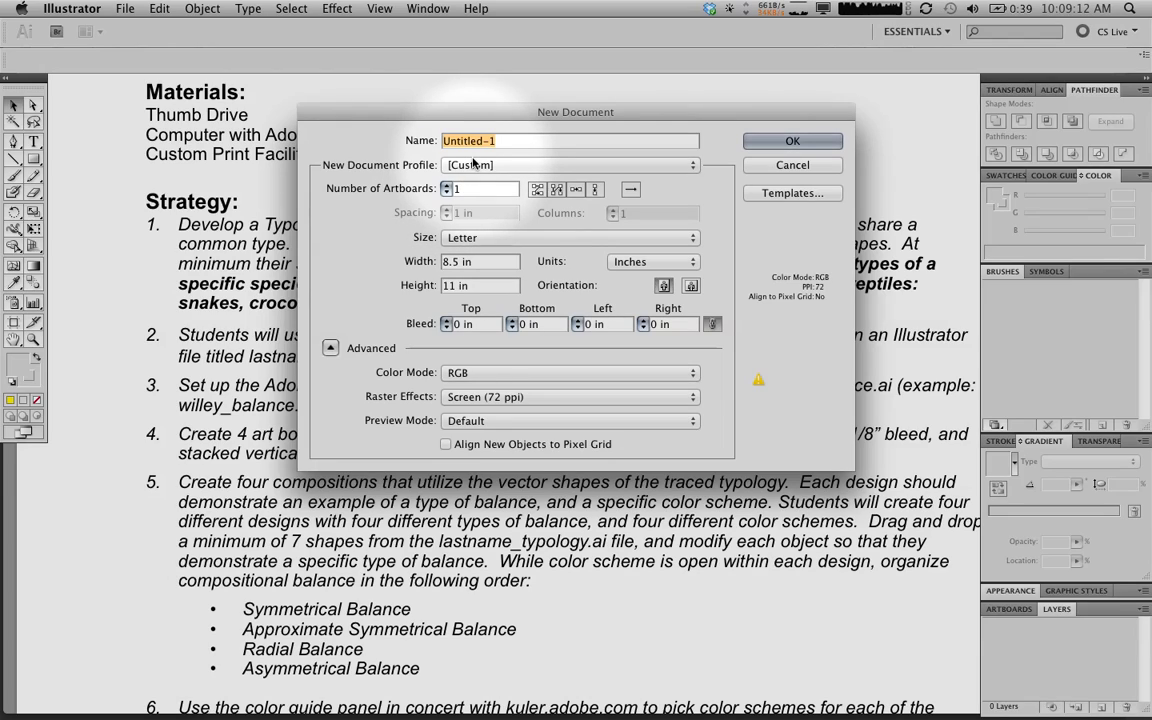
pyautogui.moveTo(456, 112); pyautogui.dragTo(407, 112)
pyautogui.write('w')
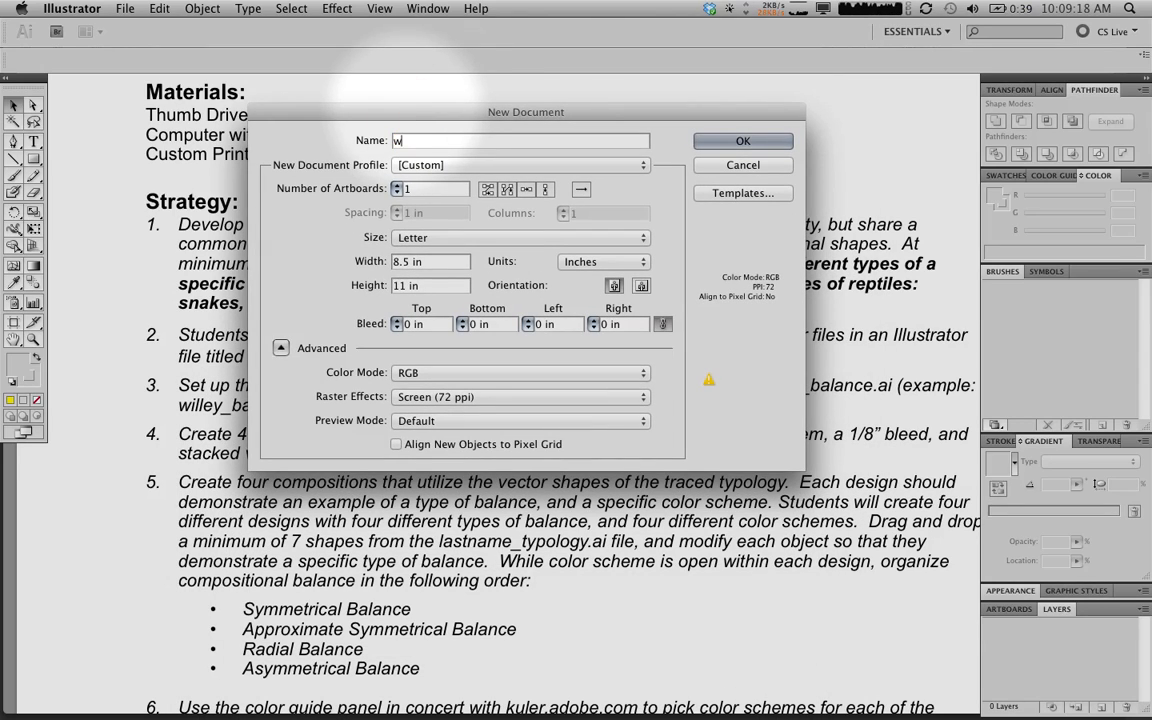
pyautogui.write('illey_typ')
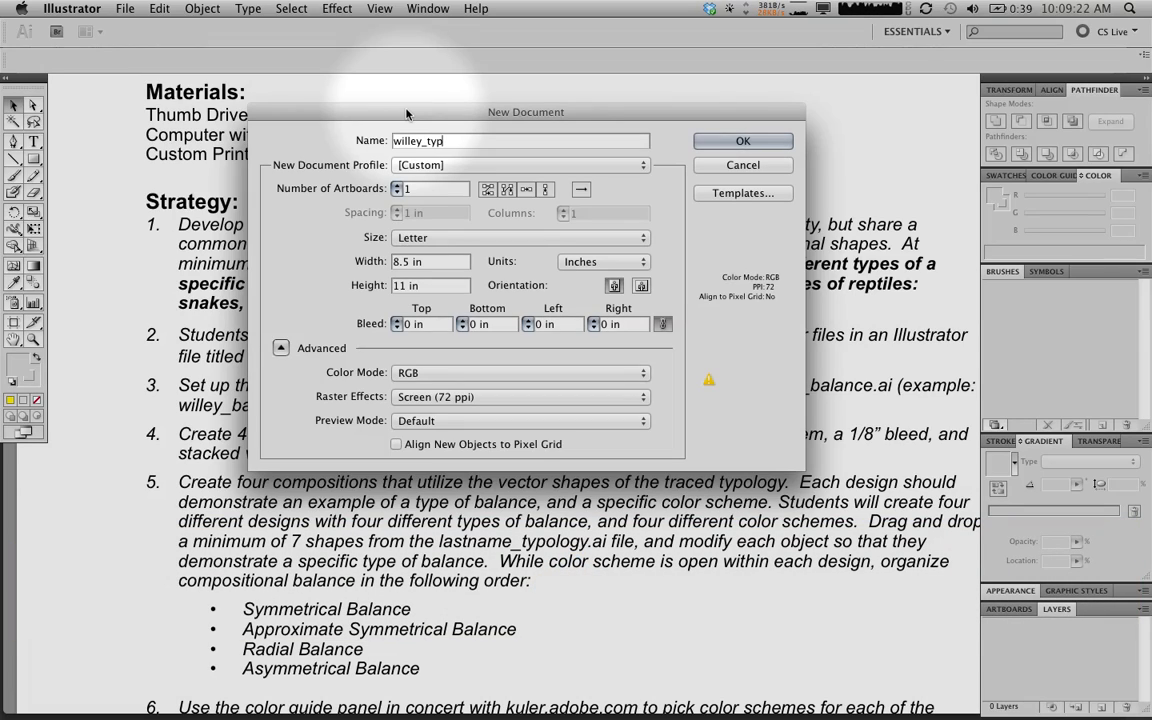
pyautogui.write('ology')
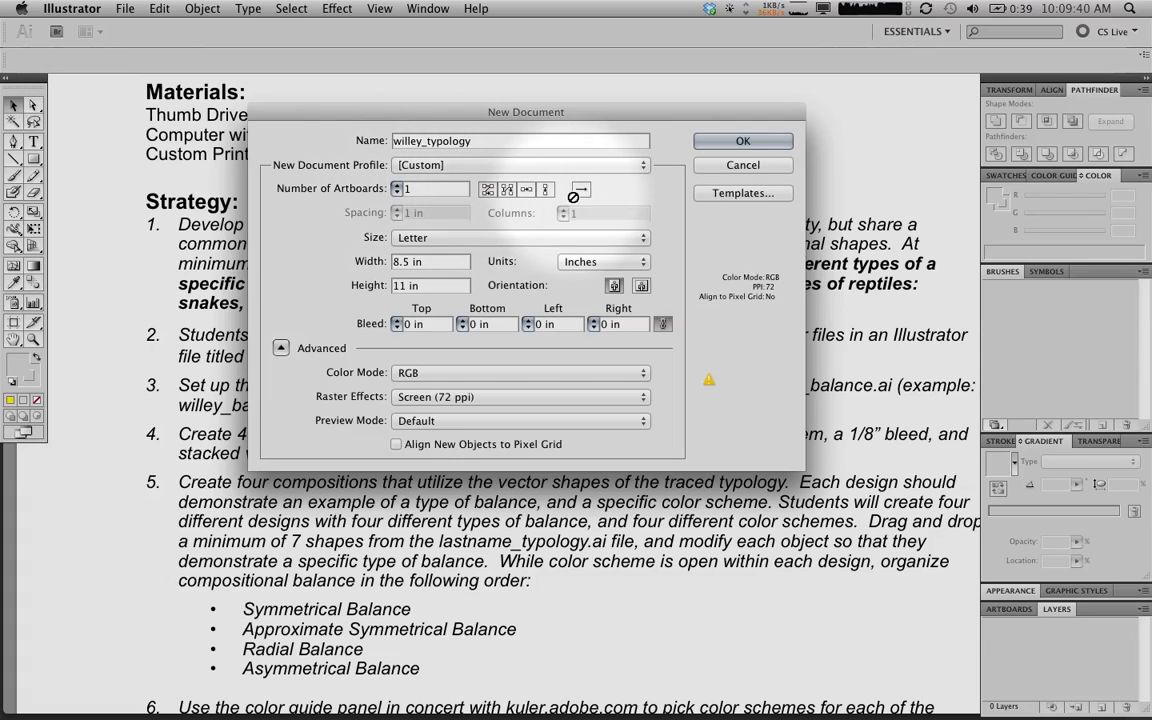
# - Check the size and unit options, keep Letter and Inches, and set the new document's orientation to landscape
pyautogui.click(410, 237)
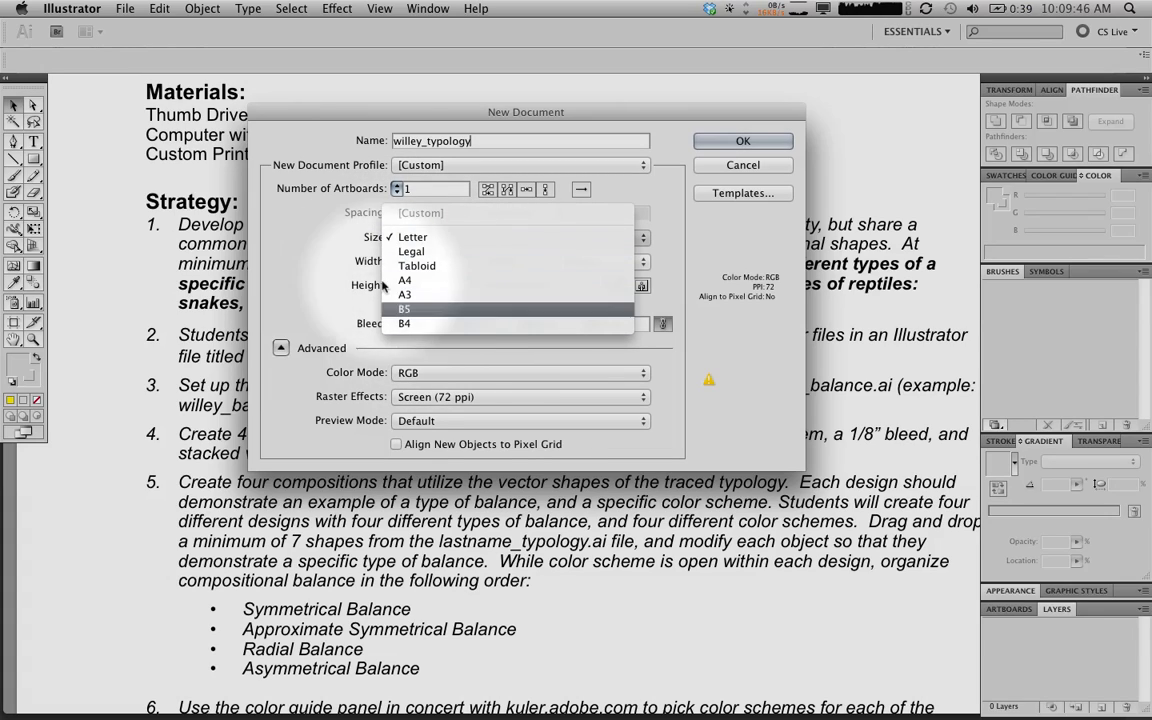
pyautogui.click(309, 247)
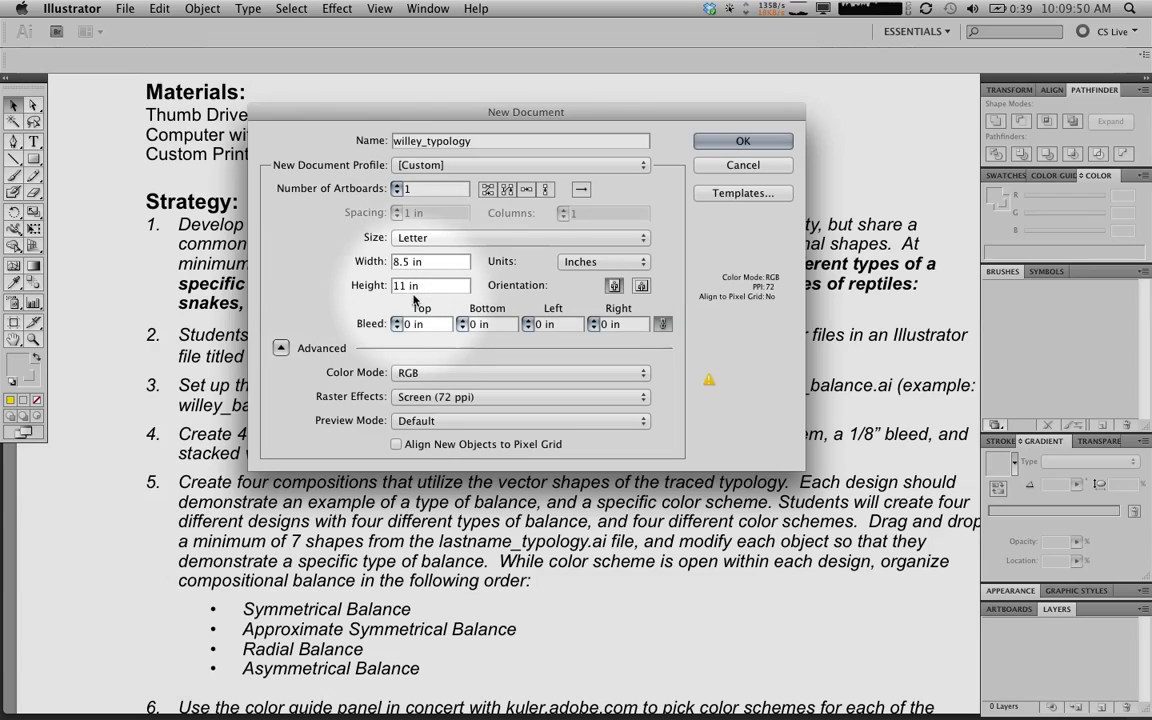
pyautogui.click(437, 240)
pyautogui.click(437, 243)
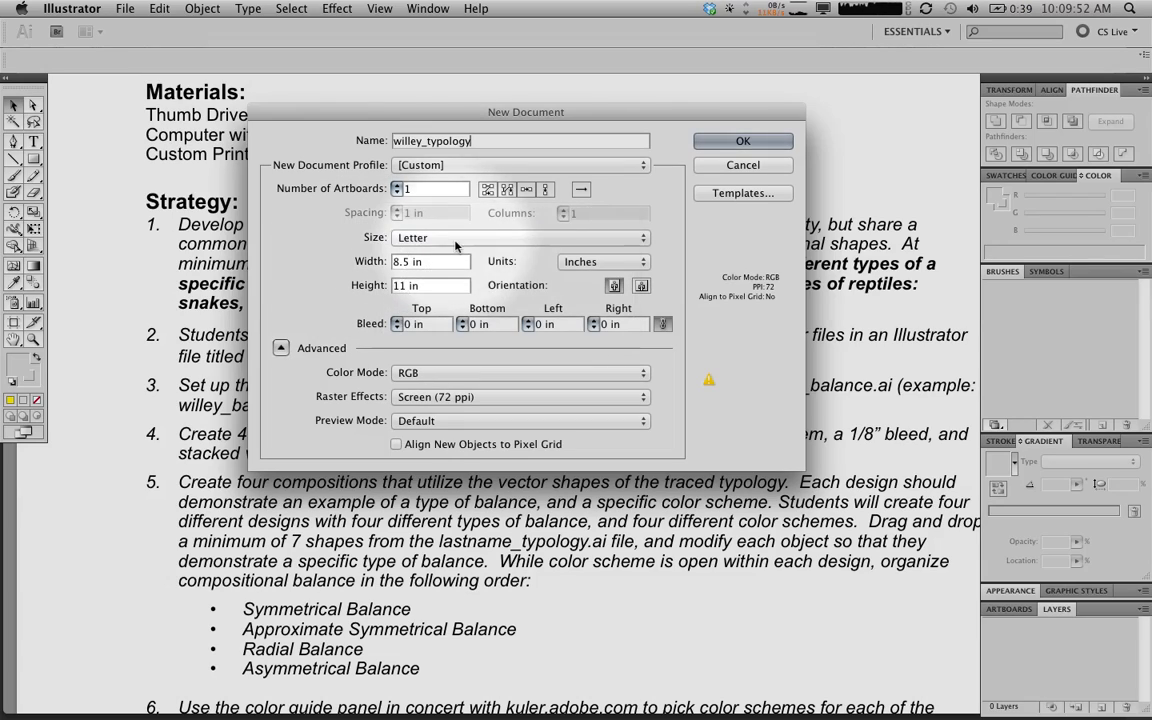
pyautogui.click(583, 263)
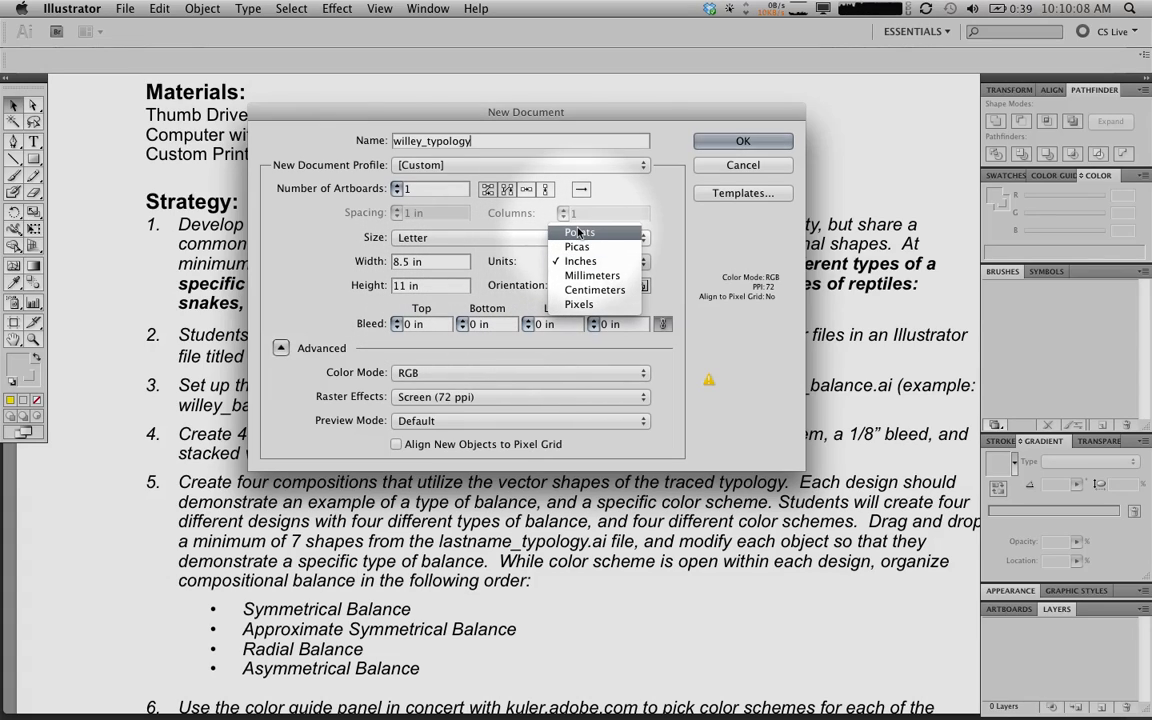
pyautogui.click(522, 255)
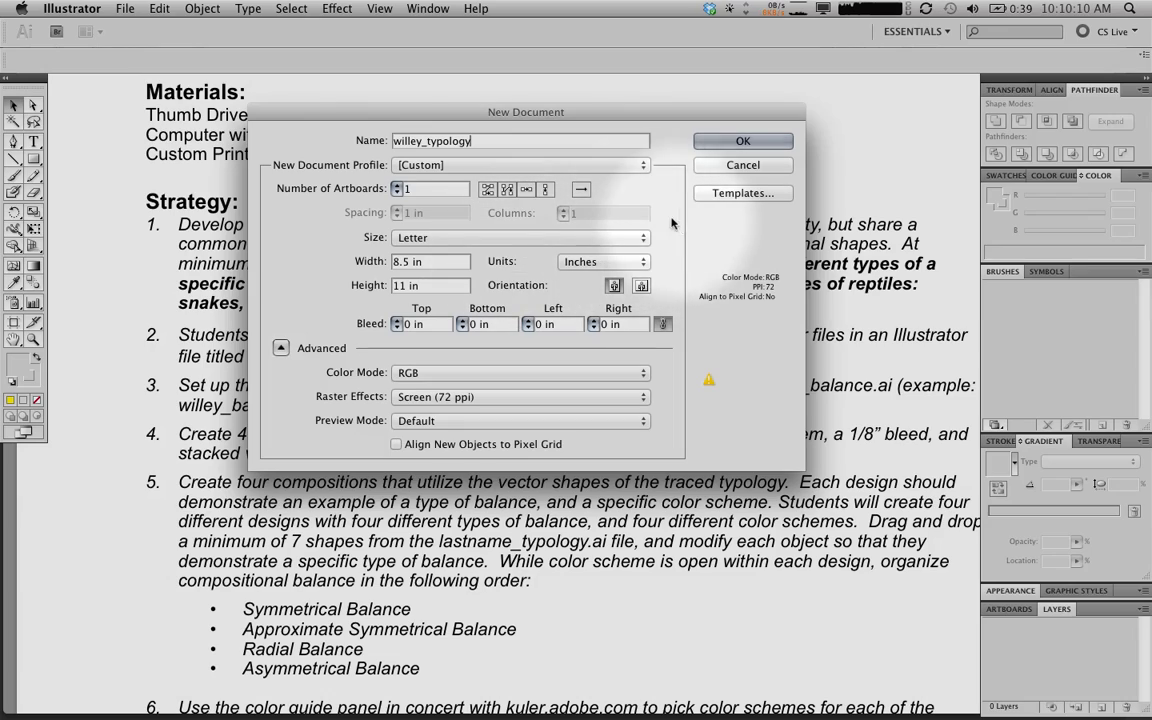
pyautogui.click(615, 288)
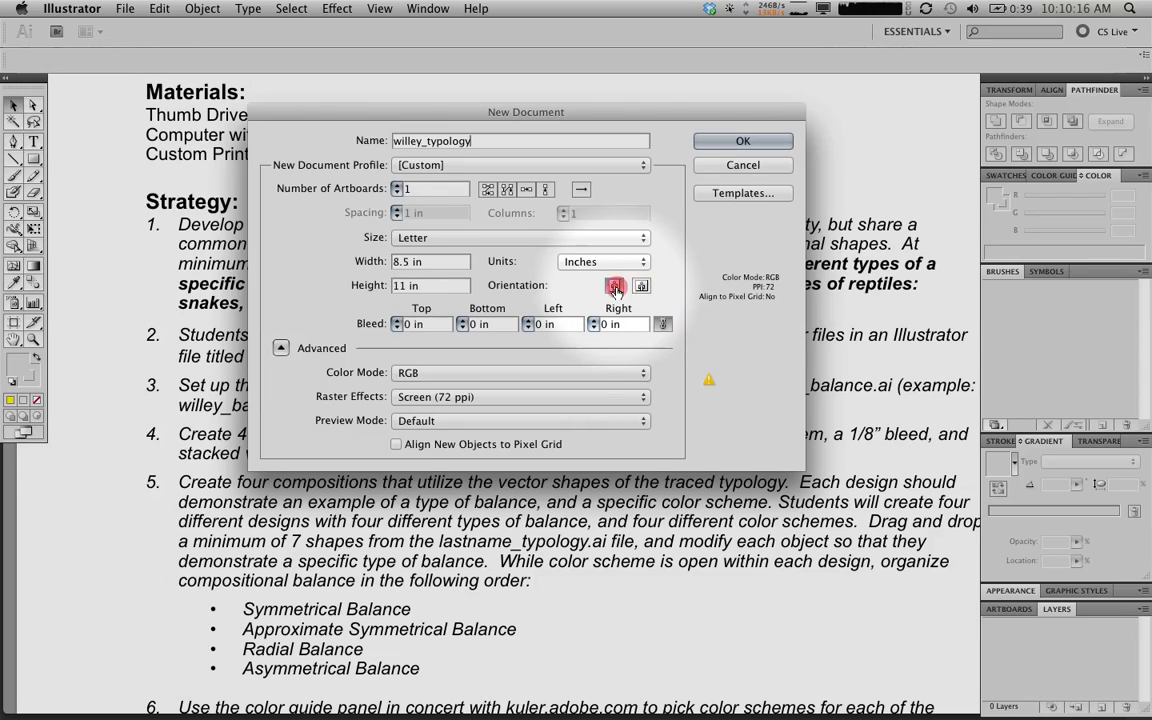
pyautogui.click(641, 287)
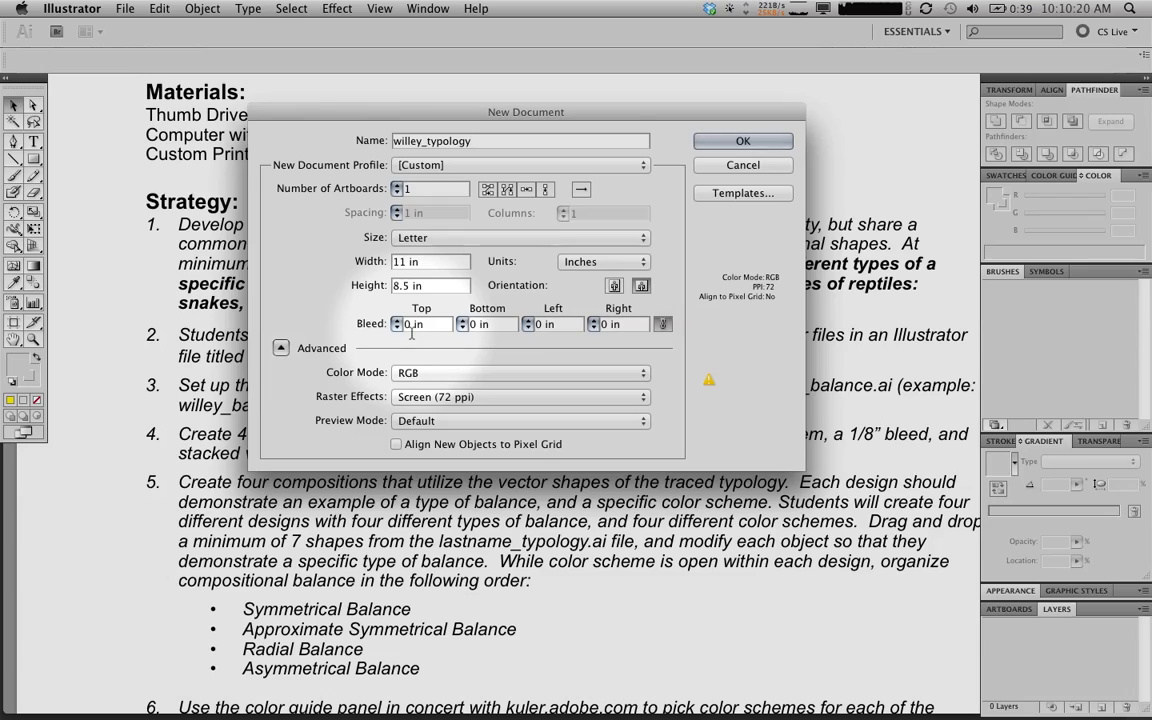
# - Keep the RGB color mode and Screen (72 ppi) raster effects in the advanced settings, and create the document
pyautogui.click(280, 348)
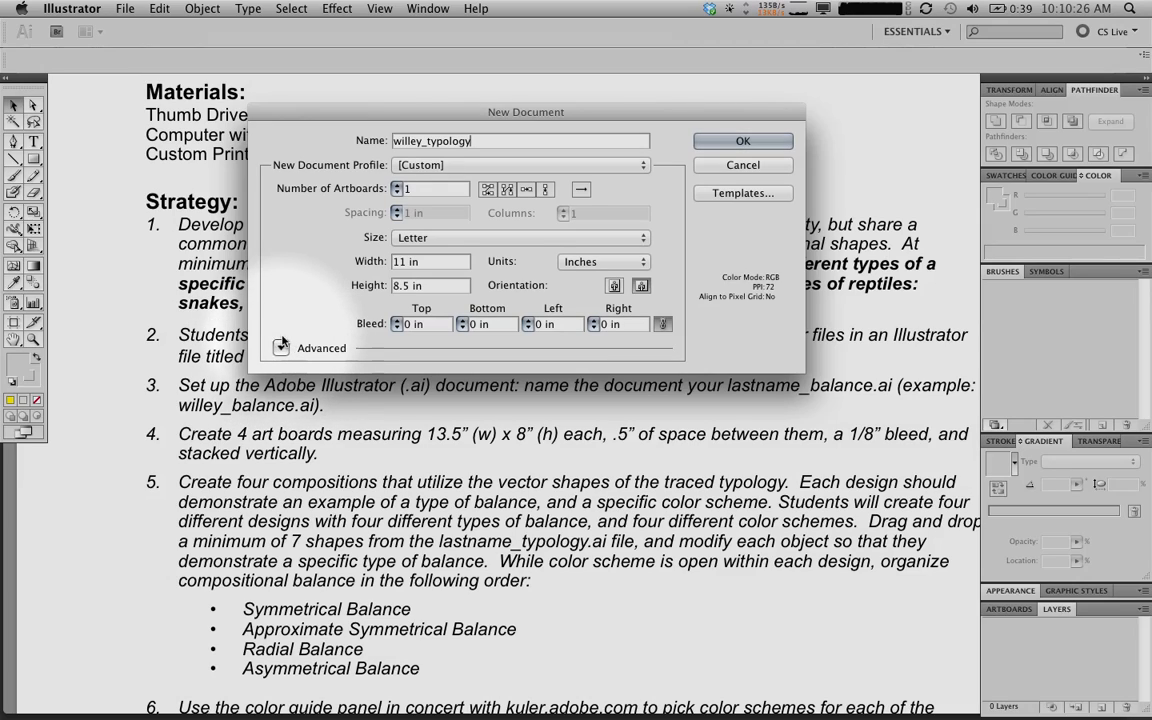
pyautogui.click(280, 348)
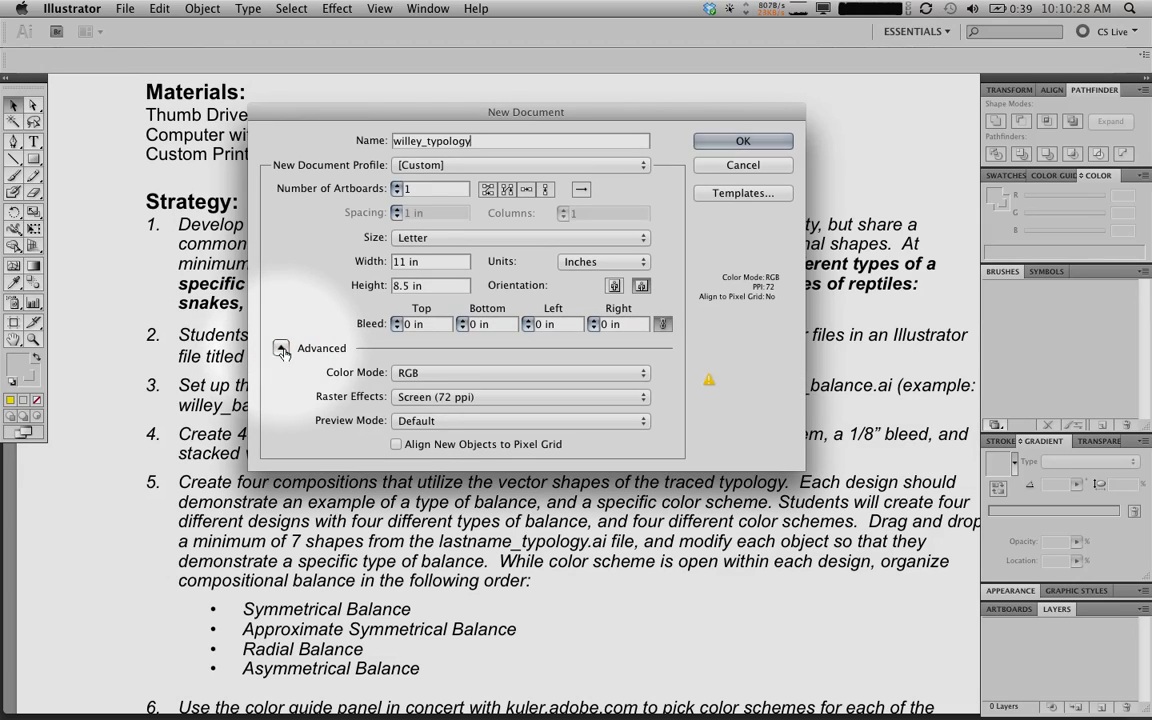
pyautogui.click(427, 375)
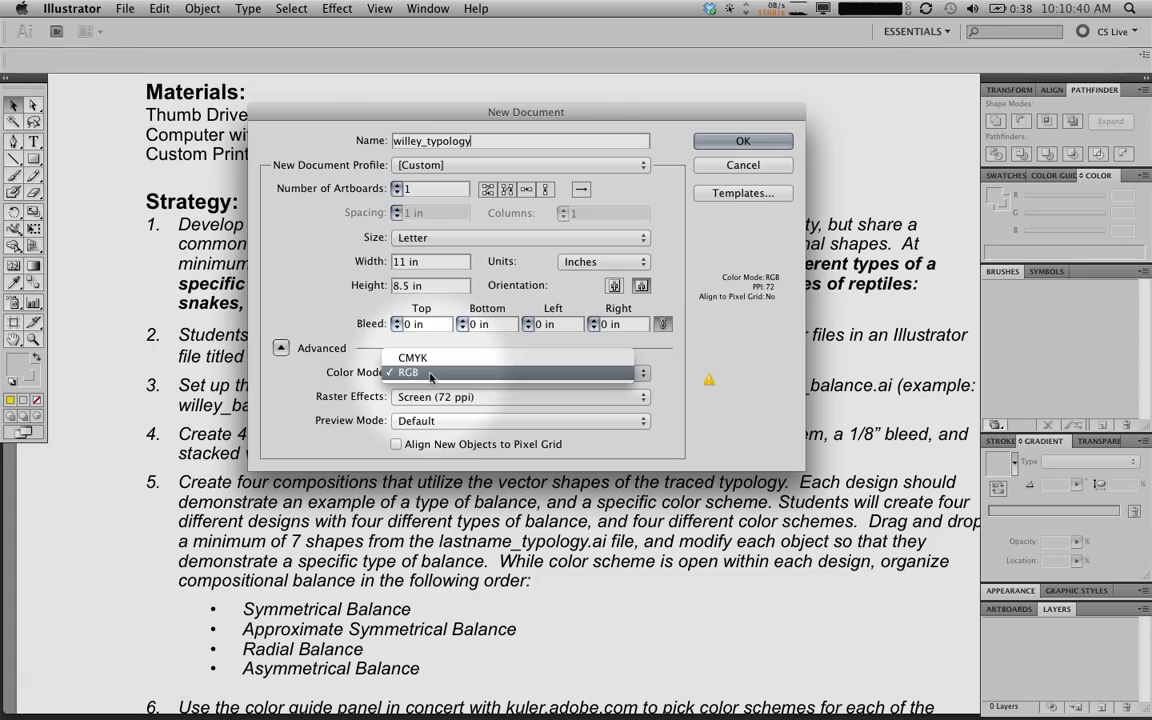
pyautogui.click(430, 373)
pyautogui.click(428, 398)
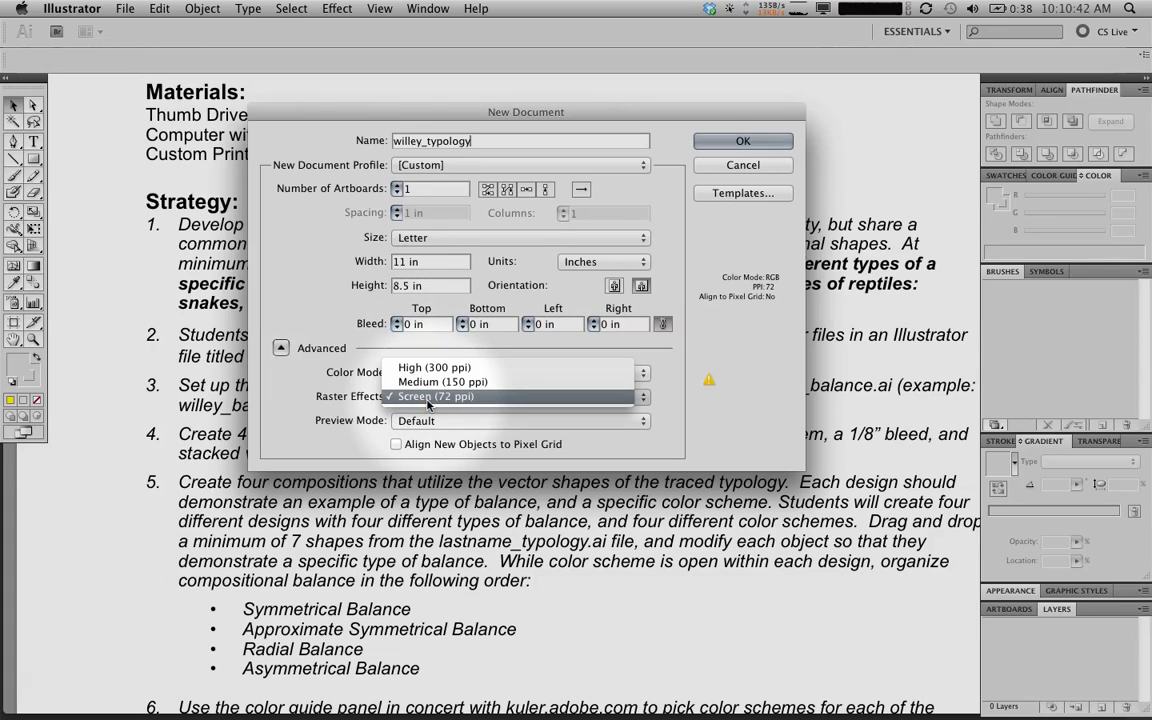
pyautogui.click(428, 398)
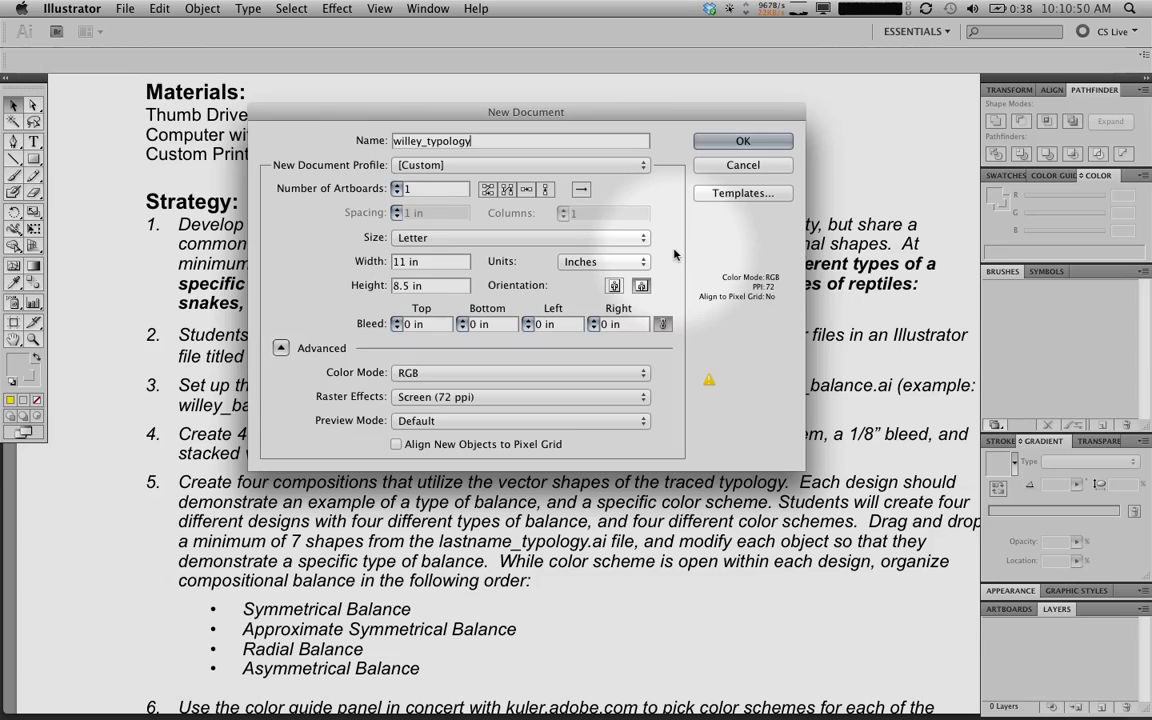
pyautogui.click(281, 347)
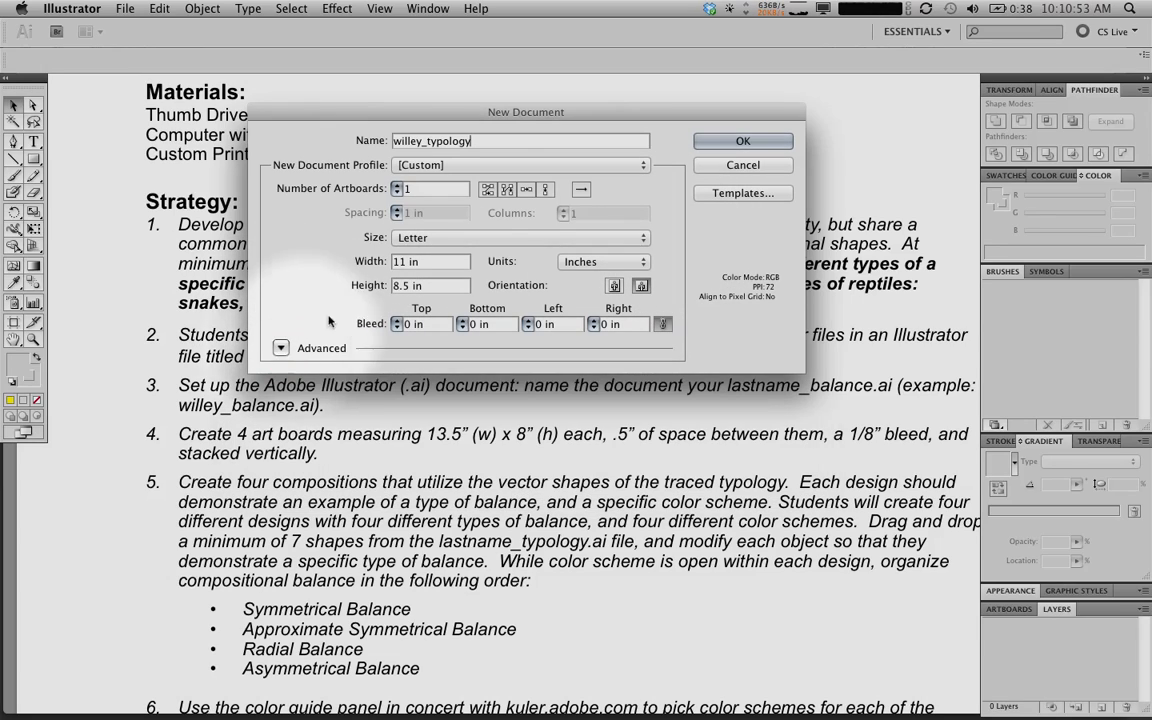
pyautogui.click(712, 142)
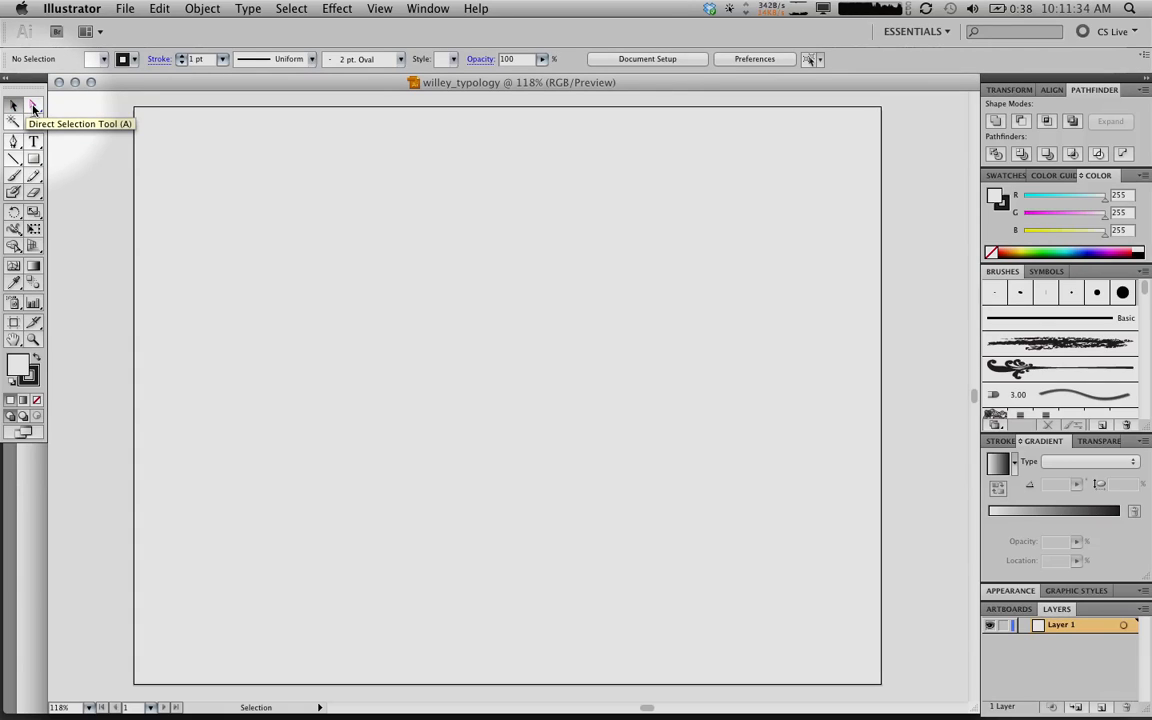
# - Detach the Line Segment tool group from the toolbox and place it over the artboard's upper-left area
pyautogui.click(33, 108)
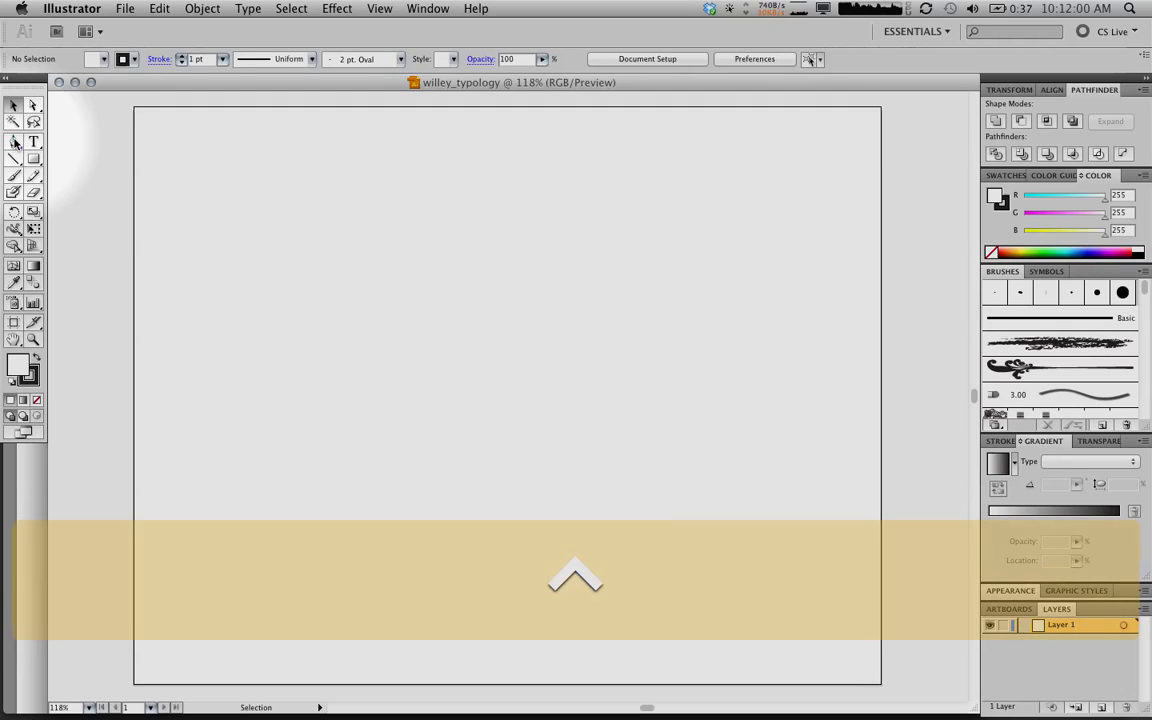
pyautogui.click(12, 158)
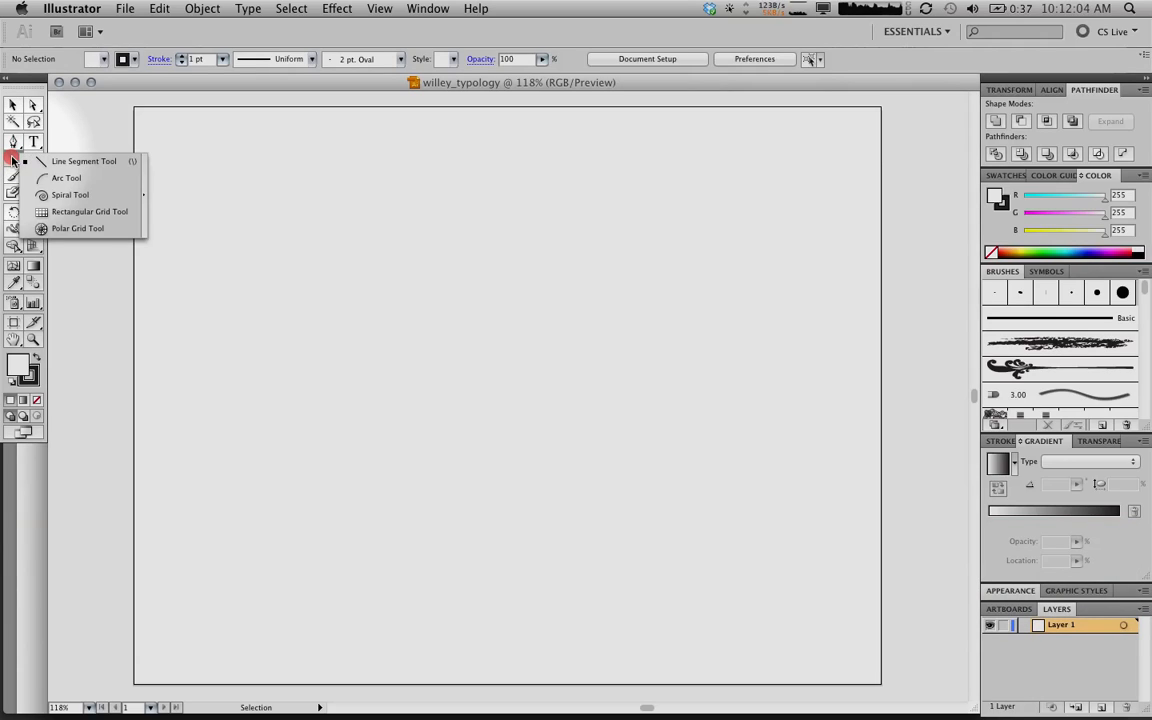
pyautogui.moveTo(12, 158); pyautogui.dragTo(146, 216)
pyautogui.moveTo(55, 158); pyautogui.dragTo(283, 164)
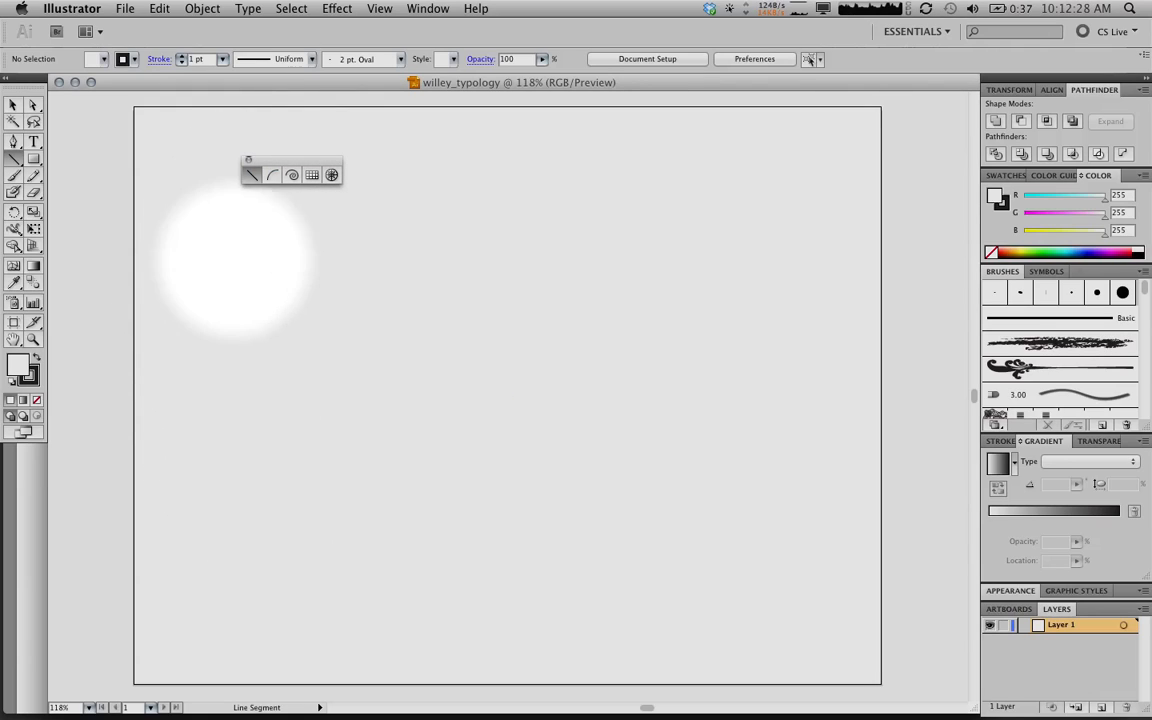
# - Draw a diagonal line rising to the right across the artboard with the Line Segment tool, about 5.57 in wide and 5.04 in high
pyautogui.click(271, 177)
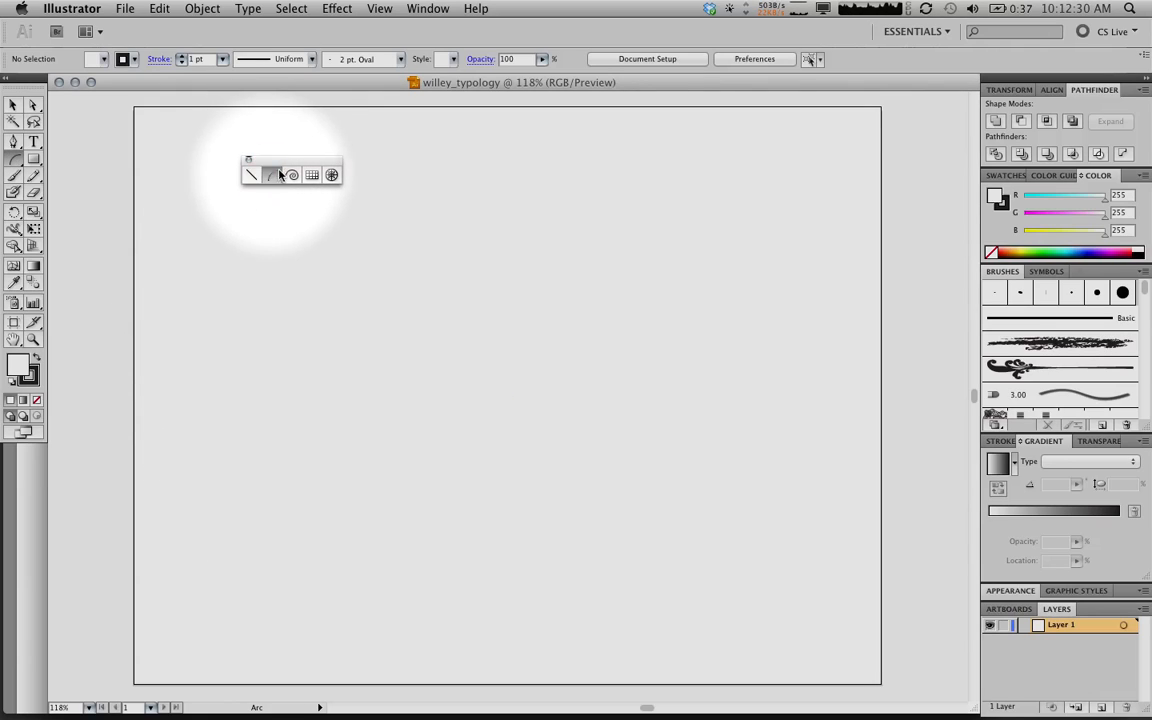
pyautogui.click(250, 177)
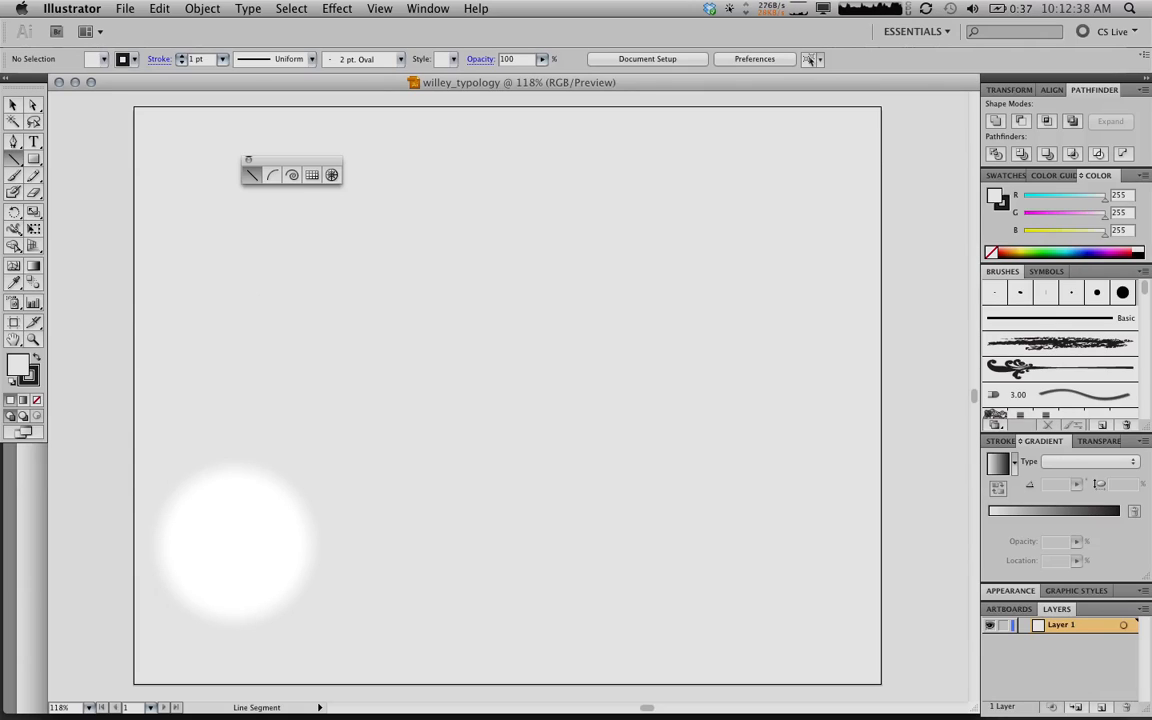
pyautogui.click(236, 544)
pyautogui.moveTo(235, 544); pyautogui.dragTo(614, 202)
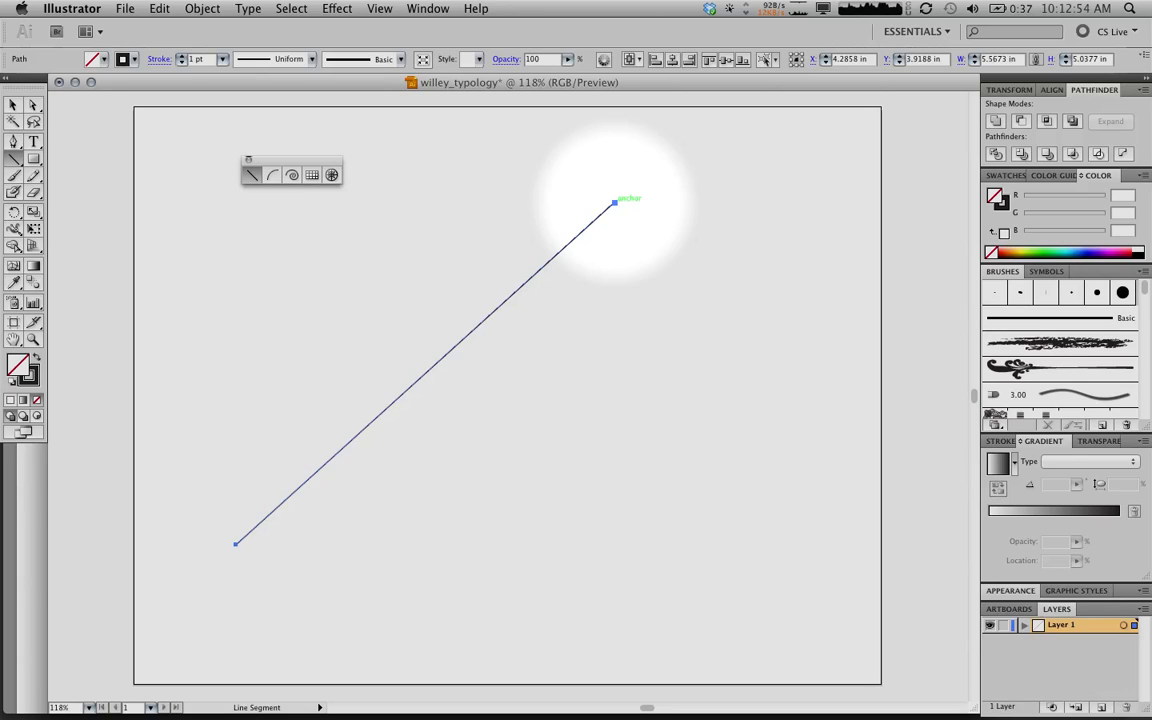
# - Draw a second line crossing the first, about 1.64 in wide and 4.45 in high, and delete both lines
pyautogui.moveTo(399, 550); pyautogui.dragTo(292, 249)
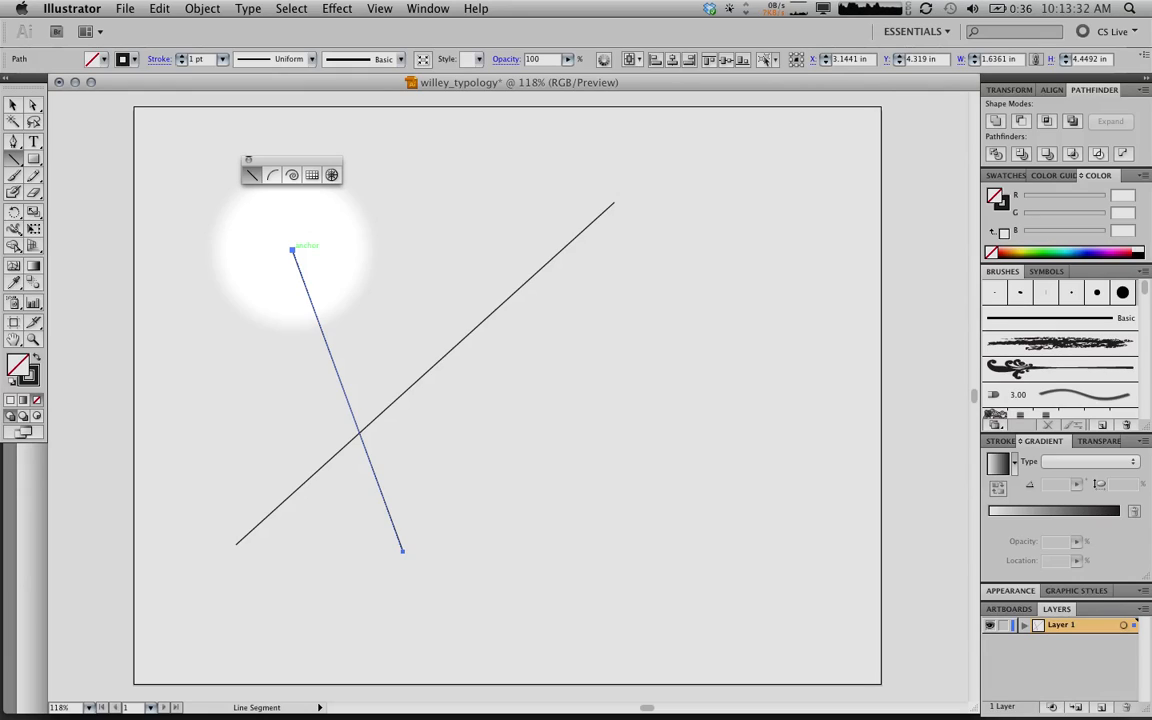
pyautogui.click(292, 8)
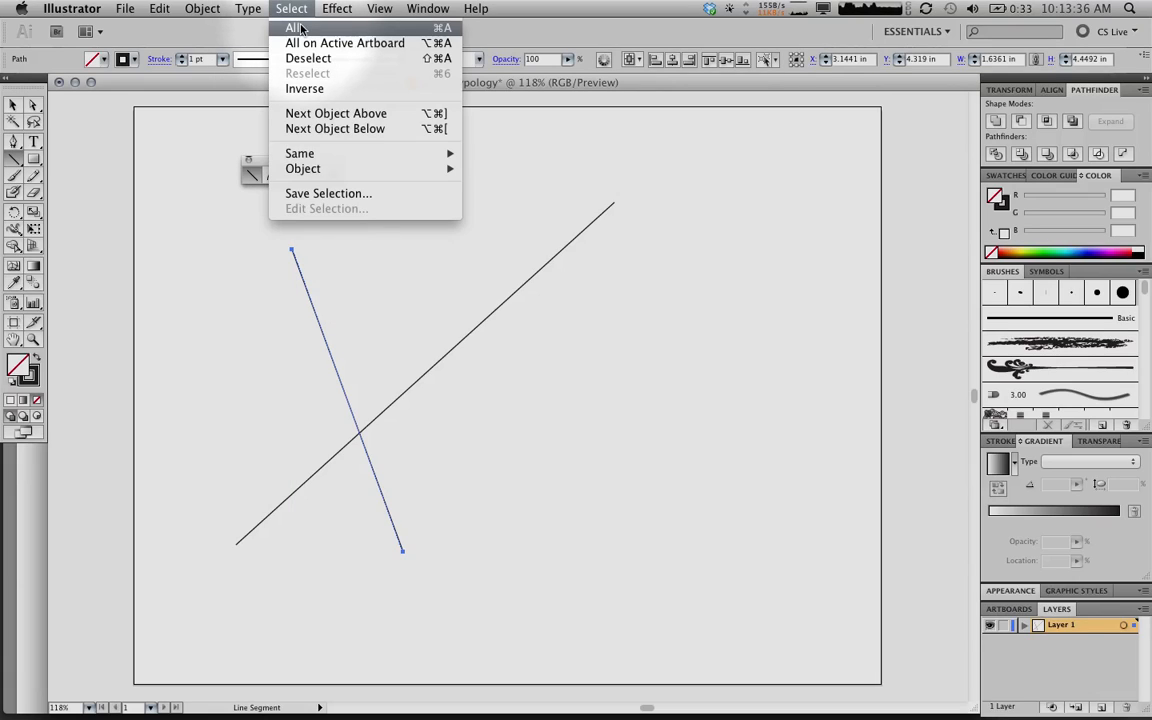
pyautogui.click(446, 29)
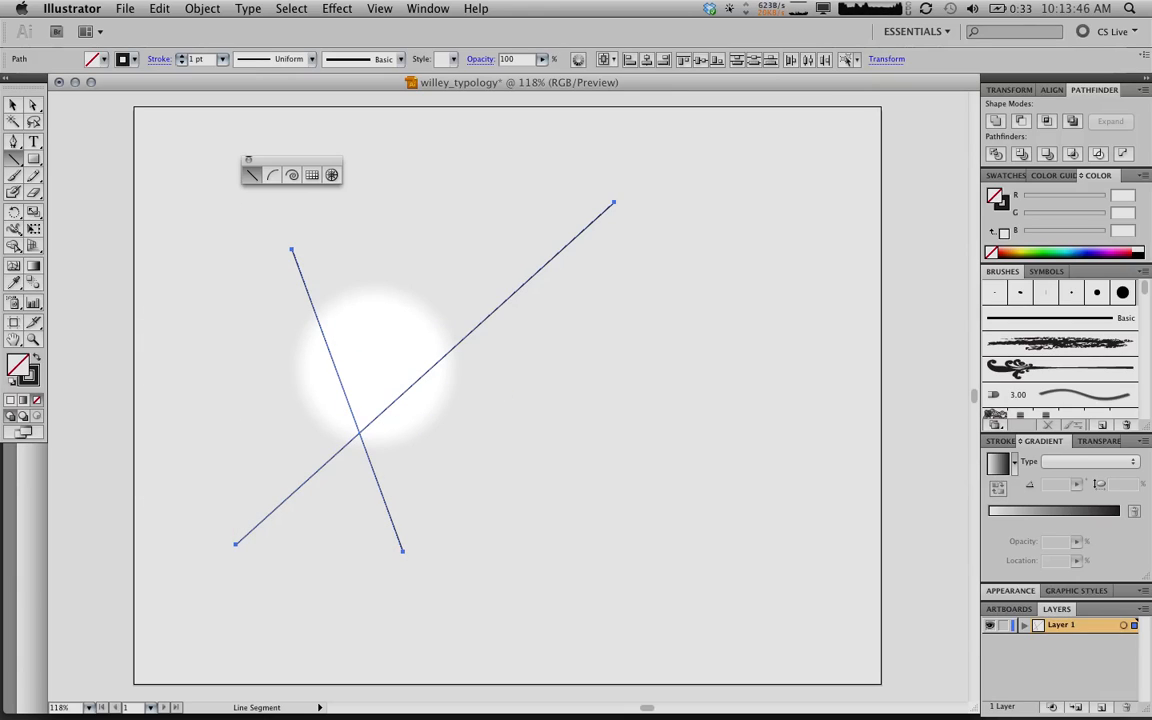
pyautogui.press('Delete')
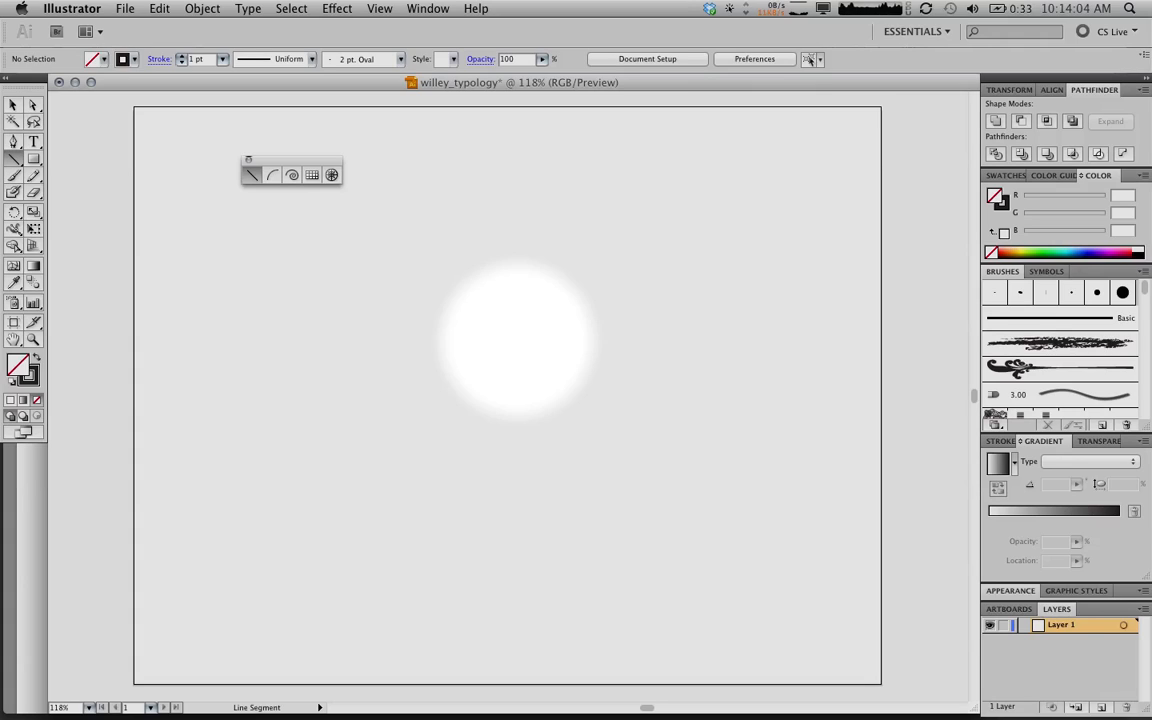
pyautogui.press('super')
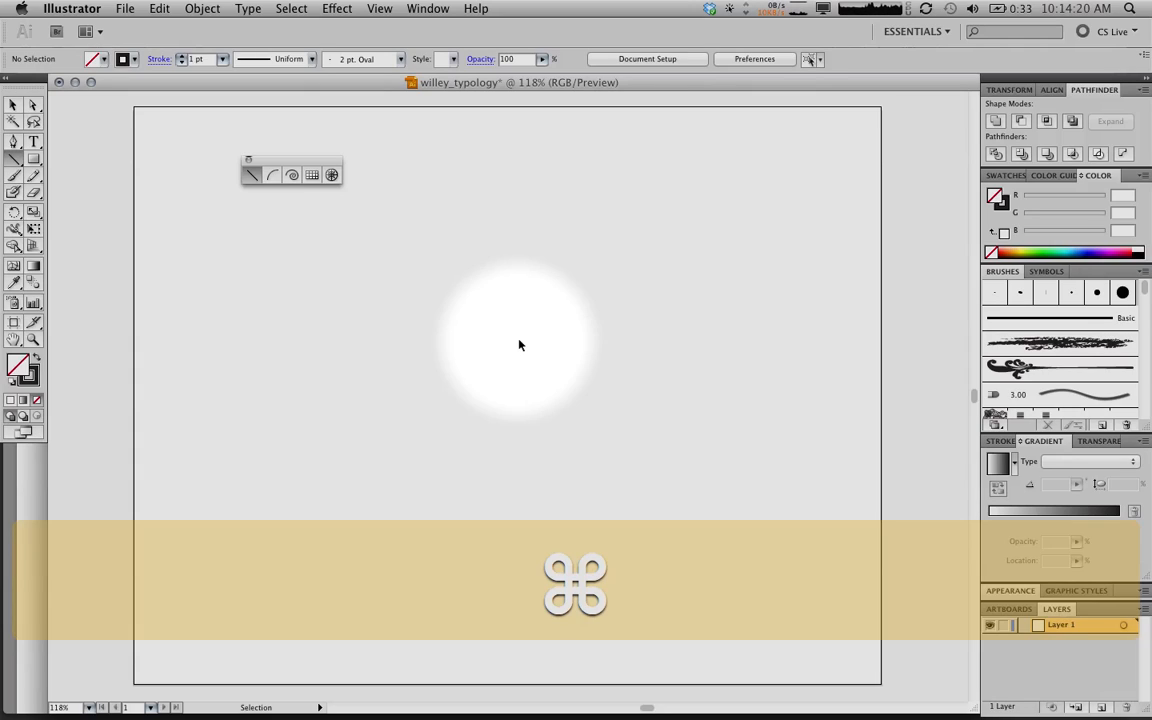
pyautogui.press('alt')
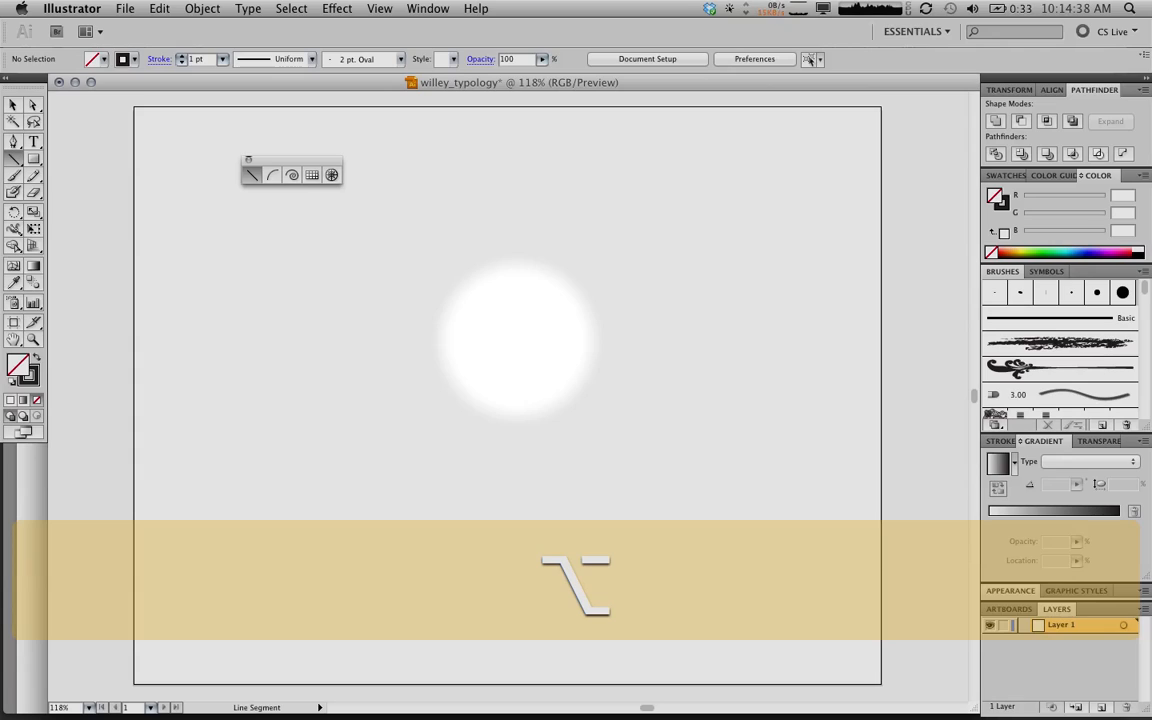
pyautogui.press('shift')
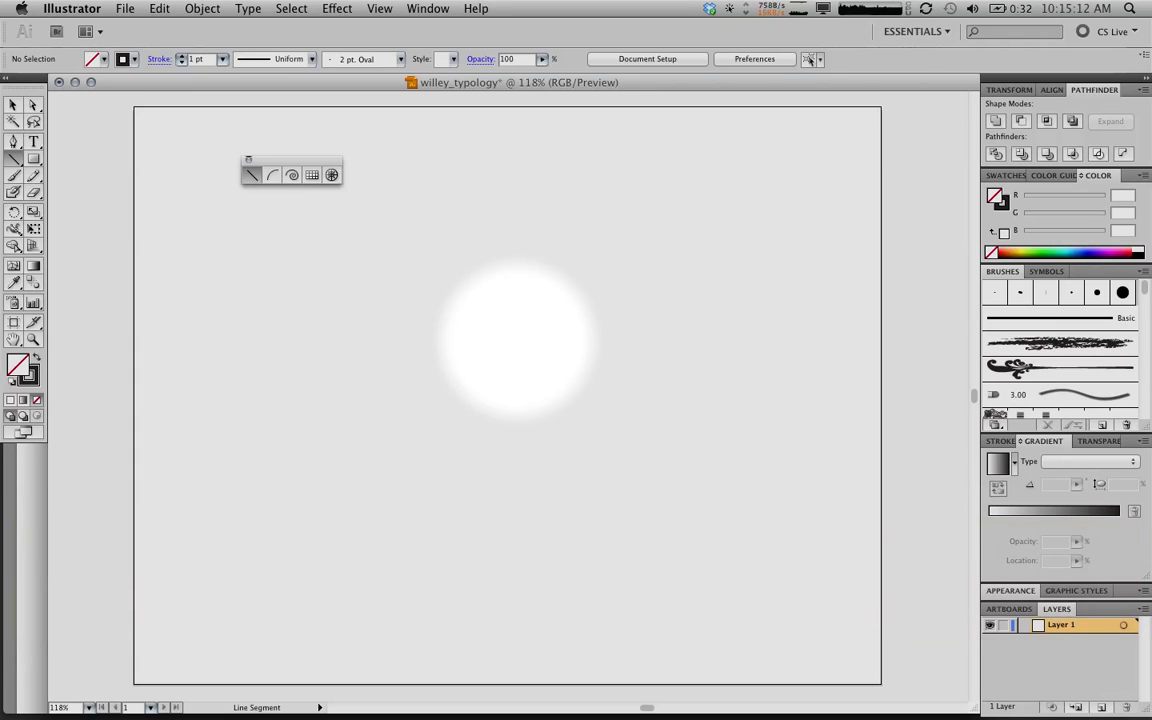
# - Draw two lines rising to the right, about 5.99 by 2.52 in and 6.14 by 2.85 in, the second above the first
pyautogui.moveTo(326, 426)
pyautogui.mouseDown()
pyautogui.moveTo(496, 381)
pyautogui.moveTo(712, 252)
pyautogui.moveTo(735, 256)
pyautogui.mouseUp()
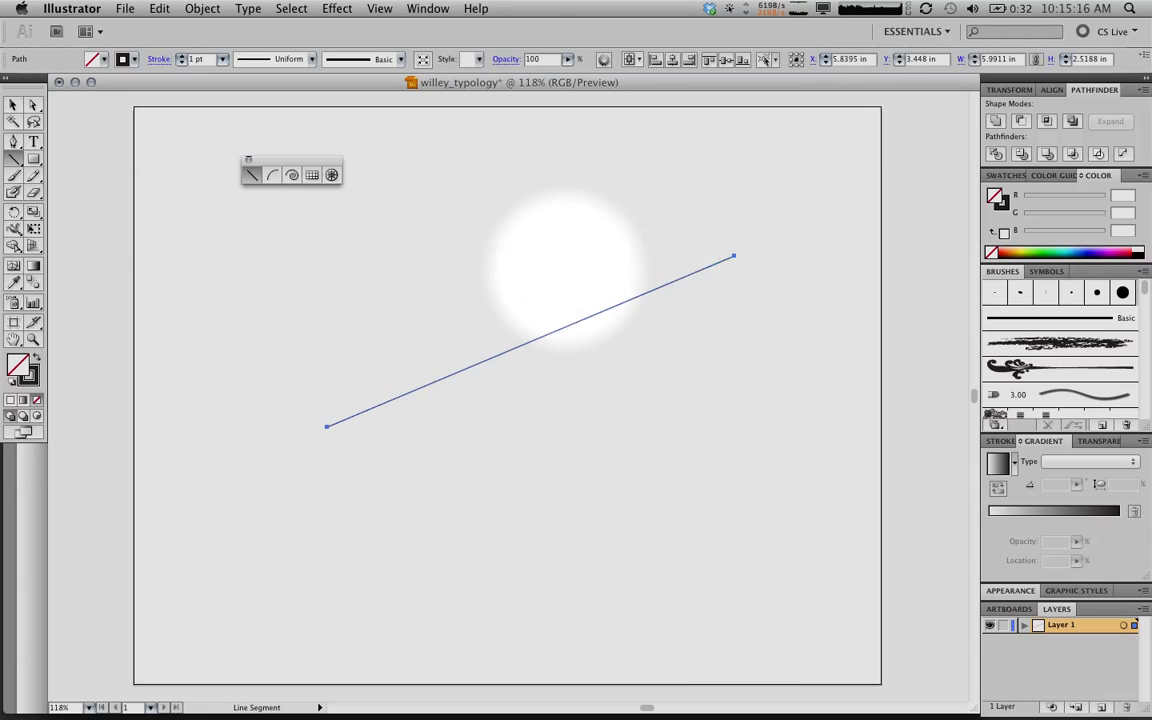
pyautogui.moveTo(242, 361); pyautogui.dragTo(659, 169)
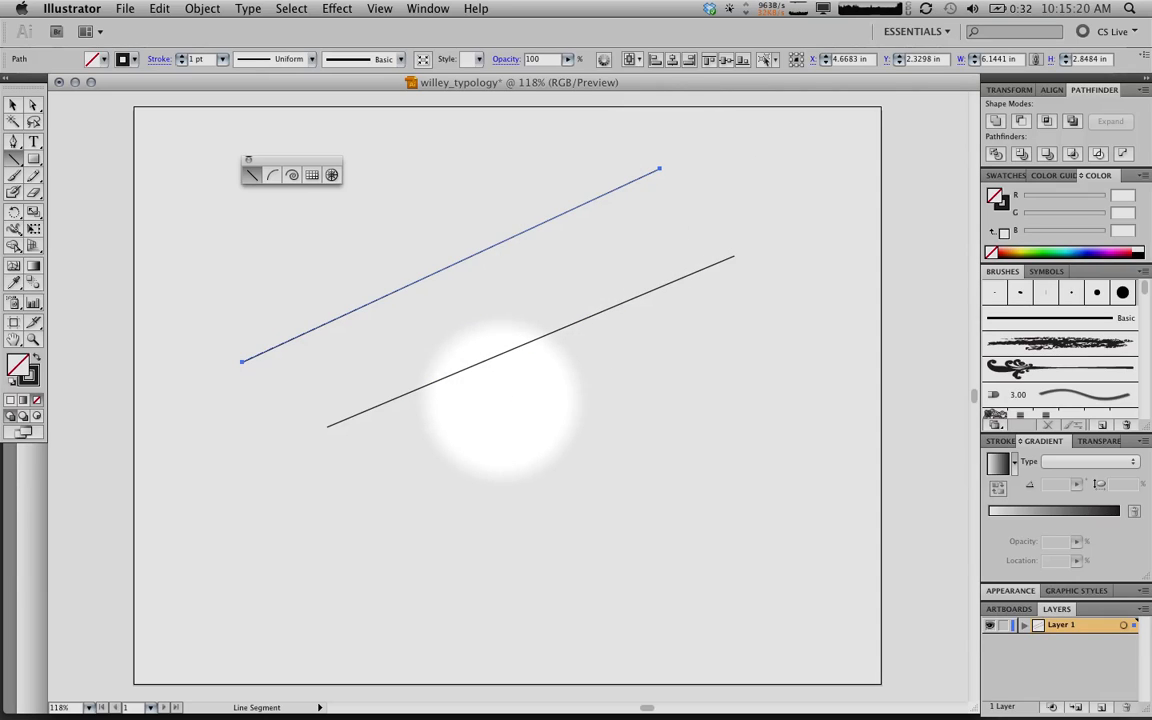
# - Create a line with an exact length of 5 in and an angle of 45° from the artboard's middle, and clear all lines
pyautogui.click(500, 402)
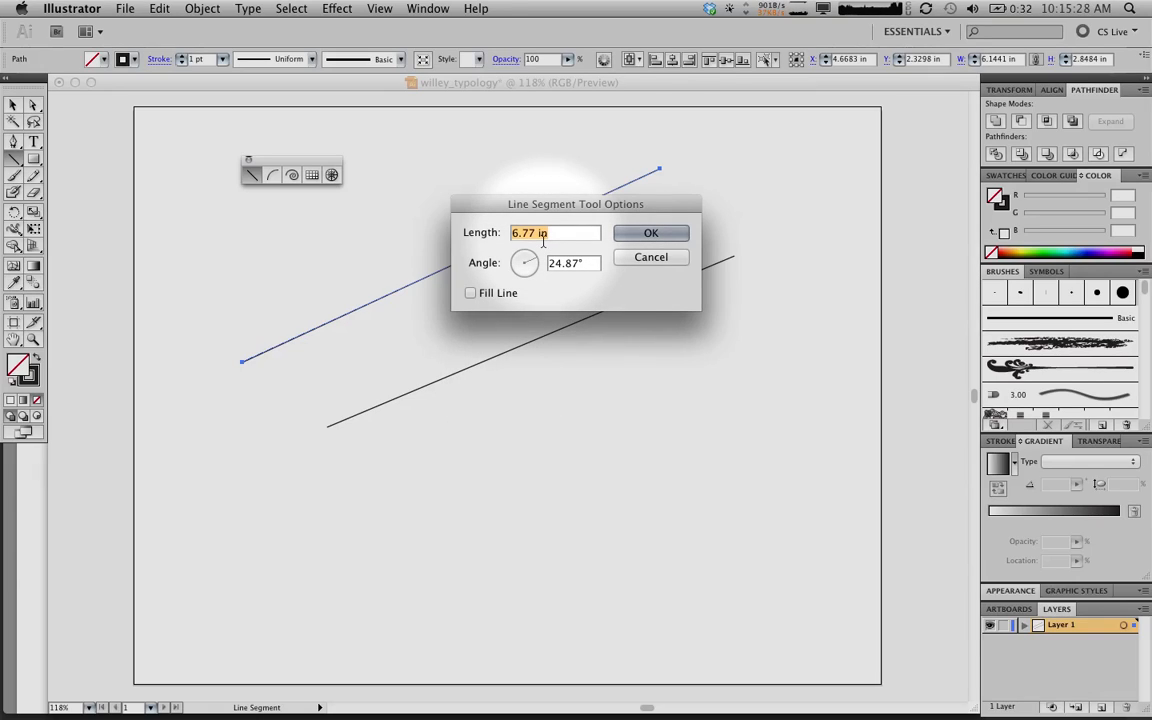
pyautogui.write('5')
pyautogui.press('Tab')
pyautogui.write('5')
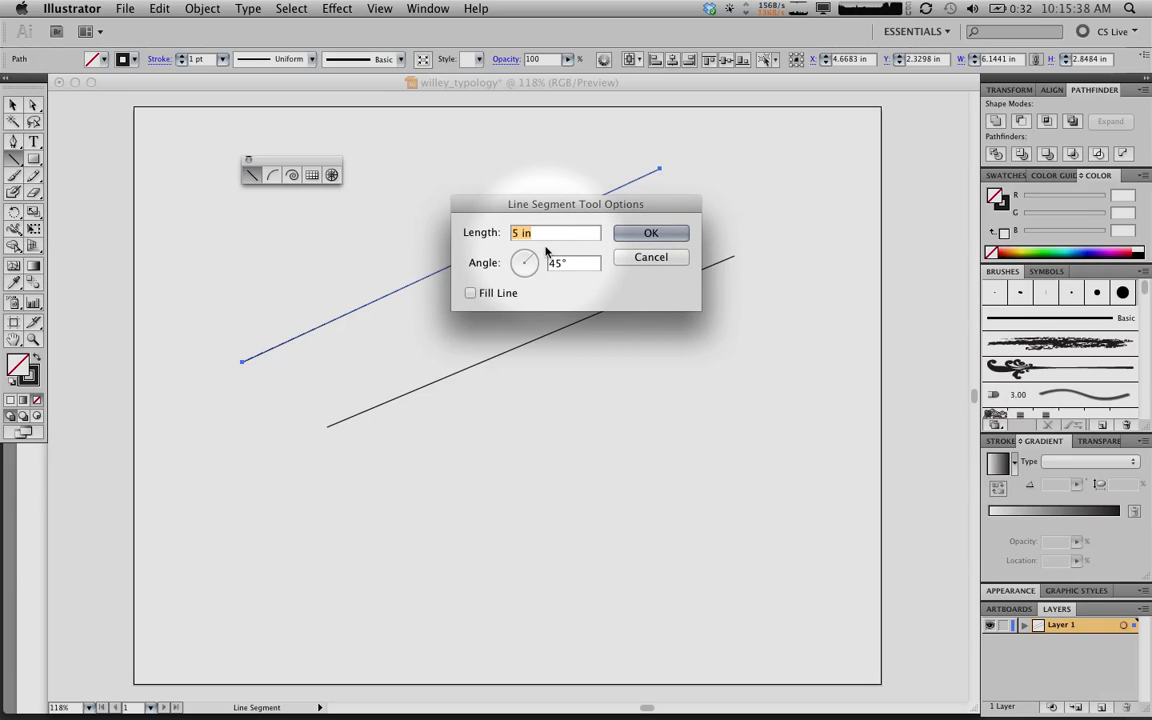
pyautogui.press('Tab')
pyautogui.press('Tab')
pyautogui.press('Tab')
pyautogui.click(640, 233)
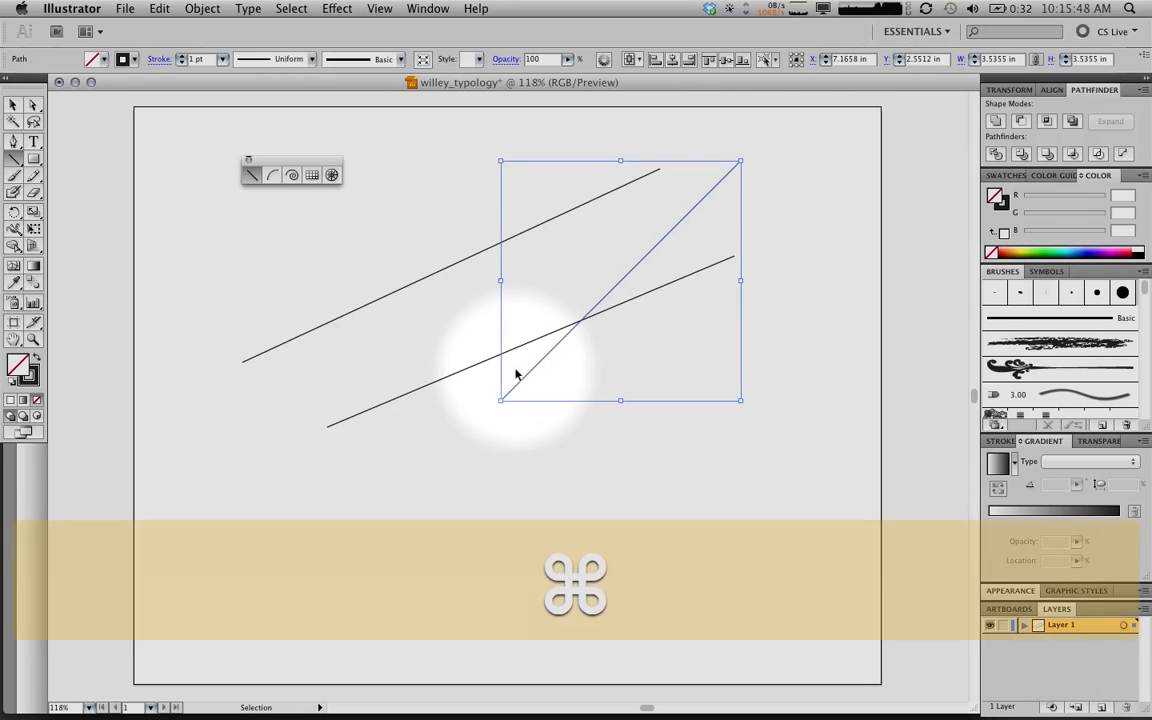
pyautogui.press('super+a')
pyautogui.press('Delete')
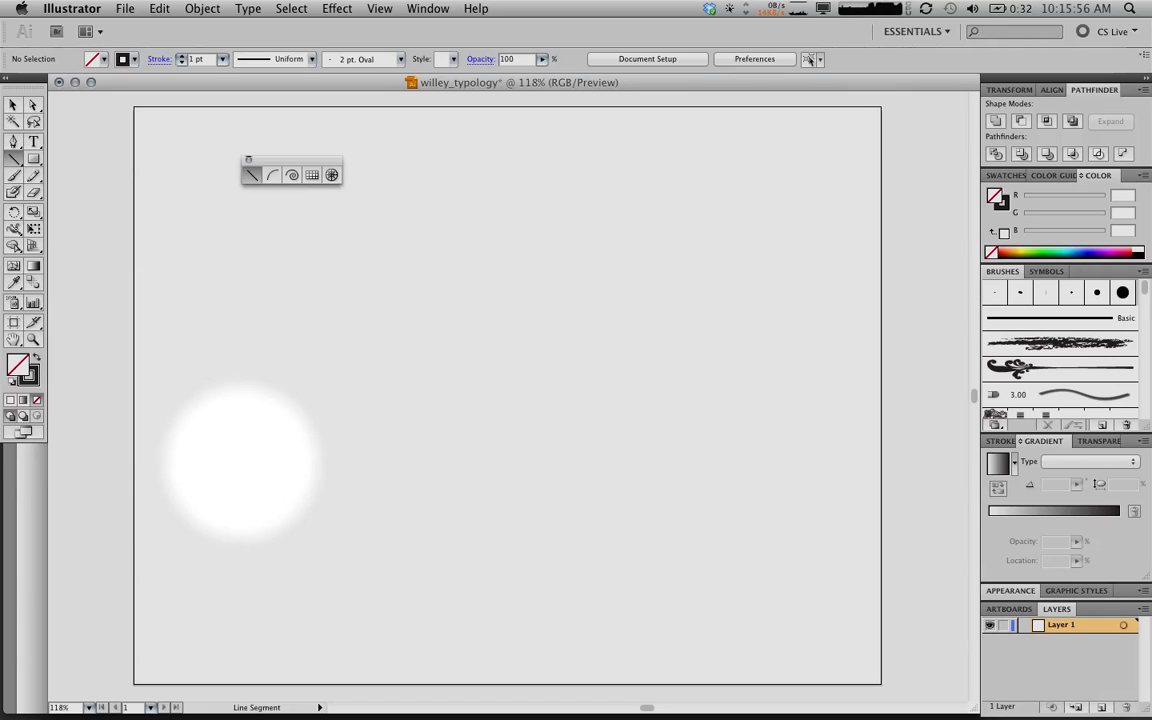
# - Draw a steep line about 0.71 in wide and 4.41 in high on the artboard's left side, and delete it
pyautogui.moveTo(257, 480); pyautogui.dragTo(305, 258)
pyautogui.press('shift')
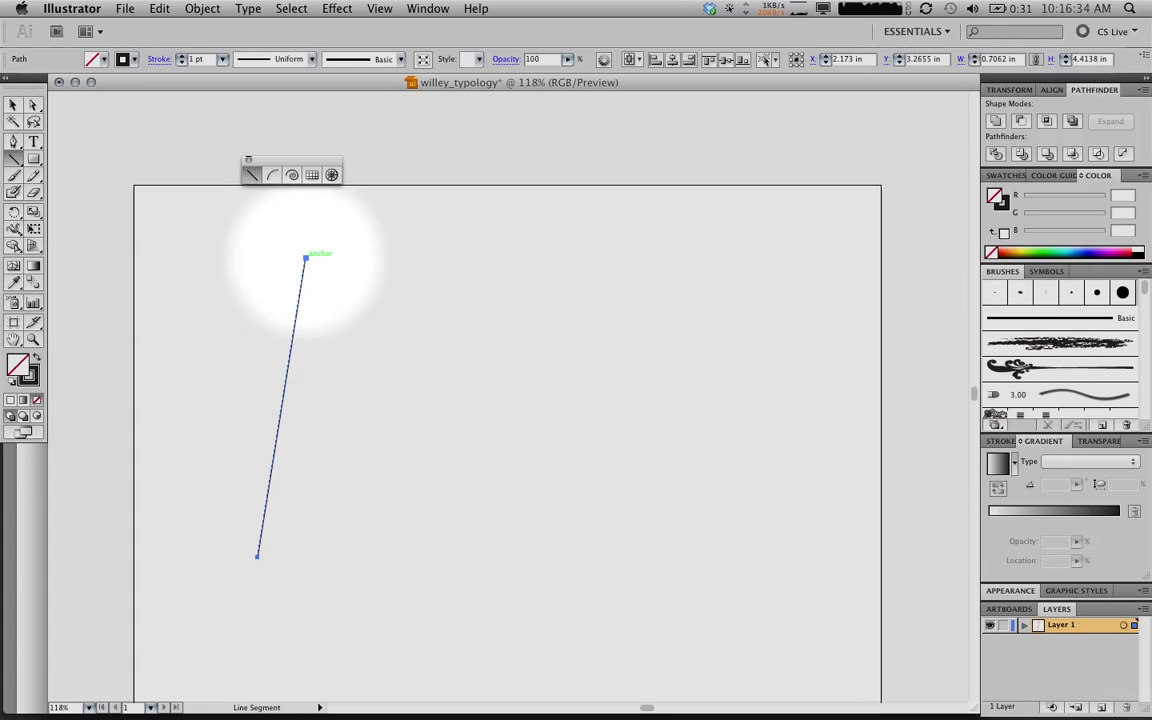
pyautogui.press('super+a')
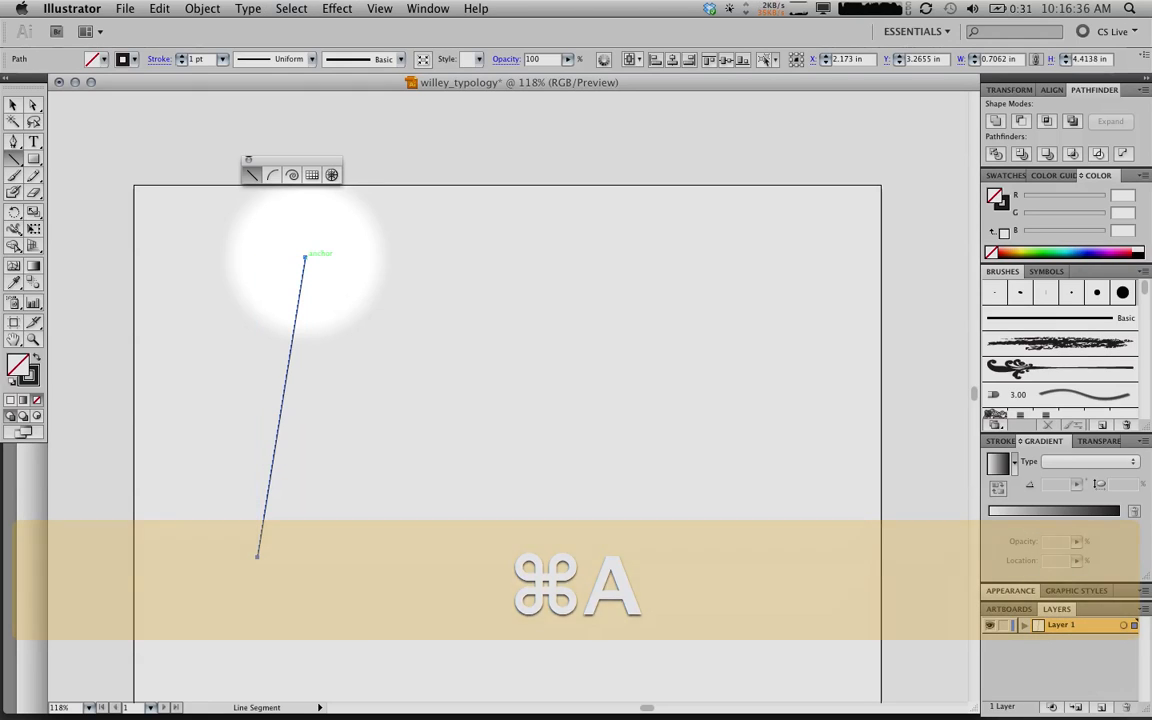
pyautogui.press('Delete')
# - Draw a vertical line about 4.32 in high, and a 45° line outward from its center, about 4.53 in wide and high
pyautogui.moveTo(231, 566)
pyautogui.mouseDown()
pyautogui.moveTo(586, 525)
pyautogui.moveTo(764, 537)
pyautogui.moveTo(724, 557)
pyautogui.moveTo(481, 331)
pyautogui.moveTo(245, 274)
pyautogui.mouseUp()
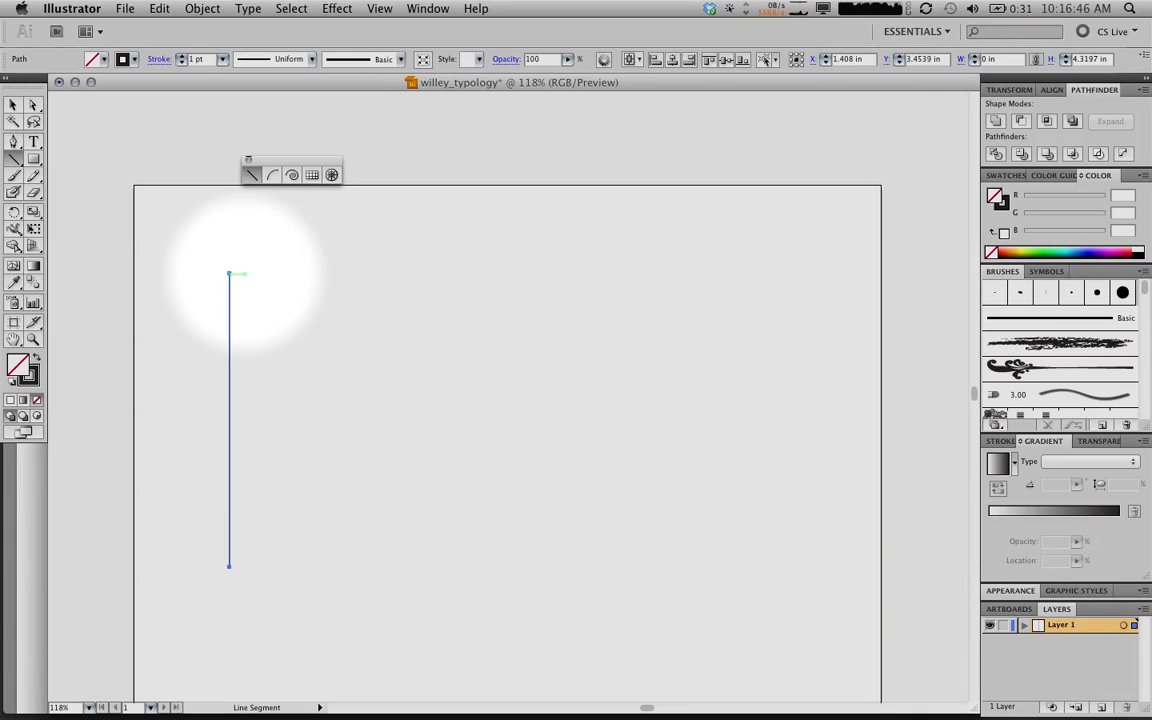
pyautogui.press('alt')
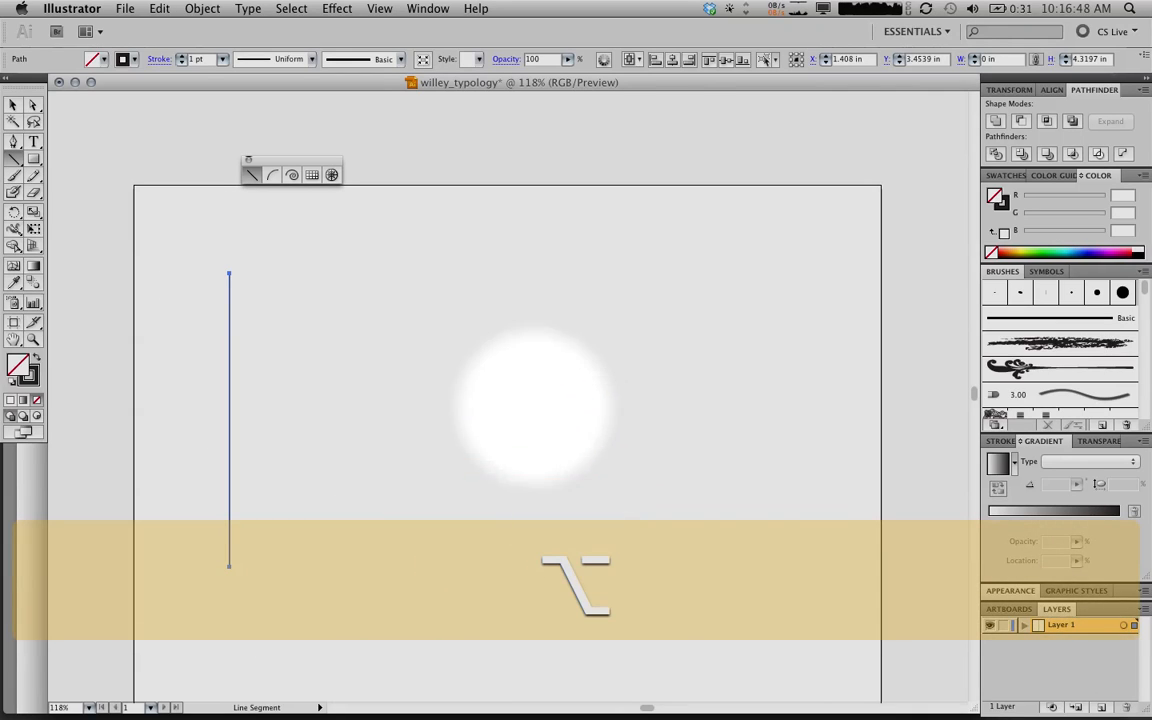
pyautogui.moveTo(406, 472)
pyautogui.mouseDown()
pyautogui.moveTo(648, 303)
pyautogui.moveTo(643, 411)
pyautogui.moveTo(373, 329)
pyautogui.moveTo(609, 373)
pyautogui.moveTo(643, 420)
pyautogui.moveTo(391, 493)
pyautogui.moveTo(473, 419)
pyautogui.moveTo(686, 442)
pyautogui.moveTo(560, 280)
pyautogui.moveTo(357, 359)
pyautogui.moveTo(663, 458)
pyautogui.moveTo(643, 399)
pyautogui.moveTo(612, 363)
pyautogui.moveTo(633, 360)
pyautogui.moveTo(620, 314)
pyautogui.moveTo(476, 410)
pyautogui.moveTo(417, 561)
pyautogui.moveTo(350, 404)
pyautogui.moveTo(481, 494)
pyautogui.moveTo(399, 381)
pyautogui.moveTo(461, 440)
pyautogui.moveTo(586, 404)
pyautogui.moveTo(584, 545)
pyautogui.moveTo(589, 427)
pyautogui.moveTo(532, 300)
pyautogui.moveTo(586, 429)
pyautogui.moveTo(586, 471)
pyautogui.moveTo(586, 391)
pyautogui.moveTo(756, 388)
pyautogui.moveTo(699, 463)
pyautogui.moveTo(440, 404)
pyautogui.moveTo(445, 303)
pyautogui.moveTo(332, 441)
pyautogui.moveTo(491, 455)
pyautogui.moveTo(370, 334)
pyautogui.moveTo(301, 404)
pyautogui.moveTo(488, 394)
pyautogui.moveTo(393, 499)
pyautogui.moveTo(429, 339)
pyautogui.moveTo(507, 468)
pyautogui.moveTo(349, 402)
pyautogui.moveTo(504, 478)
pyautogui.moveTo(360, 393)
pyautogui.moveTo(504, 460)
pyautogui.moveTo(368, 471)
pyautogui.moveTo(445, 393)
pyautogui.moveTo(504, 422)
pyautogui.moveTo(396, 360)
pyautogui.moveTo(530, 417)
pyautogui.moveTo(560, 512)
pyautogui.moveTo(459, 557)
pyautogui.moveTo(319, 419)
pyautogui.moveTo(496, 334)
pyautogui.moveTo(532, 527)
pyautogui.moveTo(366, 479)
pyautogui.moveTo(545, 432)
pyautogui.moveTo(519, 473)
pyautogui.moveTo(339, 400)
pyautogui.moveTo(571, 332)
pyautogui.moveTo(560, 321)
pyautogui.mouseUp()
pyautogui.press('alt')
pyautogui.press('shift')
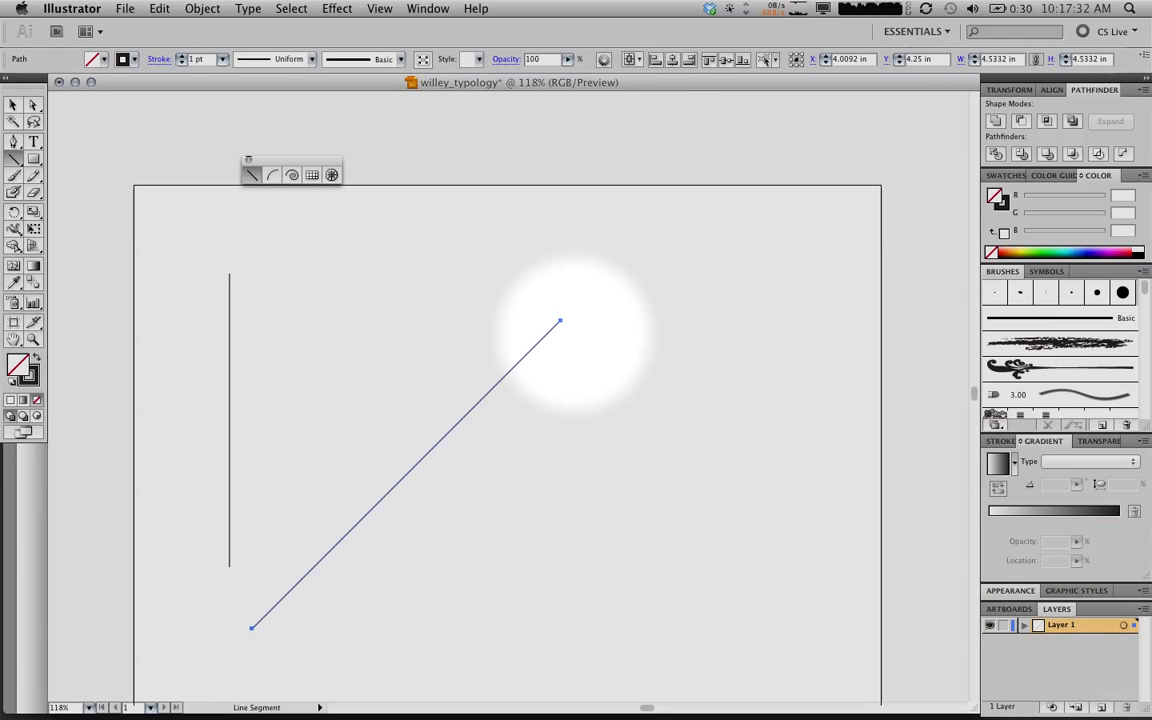
# - Draw another diagonal line below the 45° one, about 4.63 in wide and 4.58 in high, and delete all lines
pyautogui.moveTo(393, 607); pyautogui.dragTo(538, 297)
pyautogui.moveTo(540, 316); pyautogui.dragTo(595, 277)
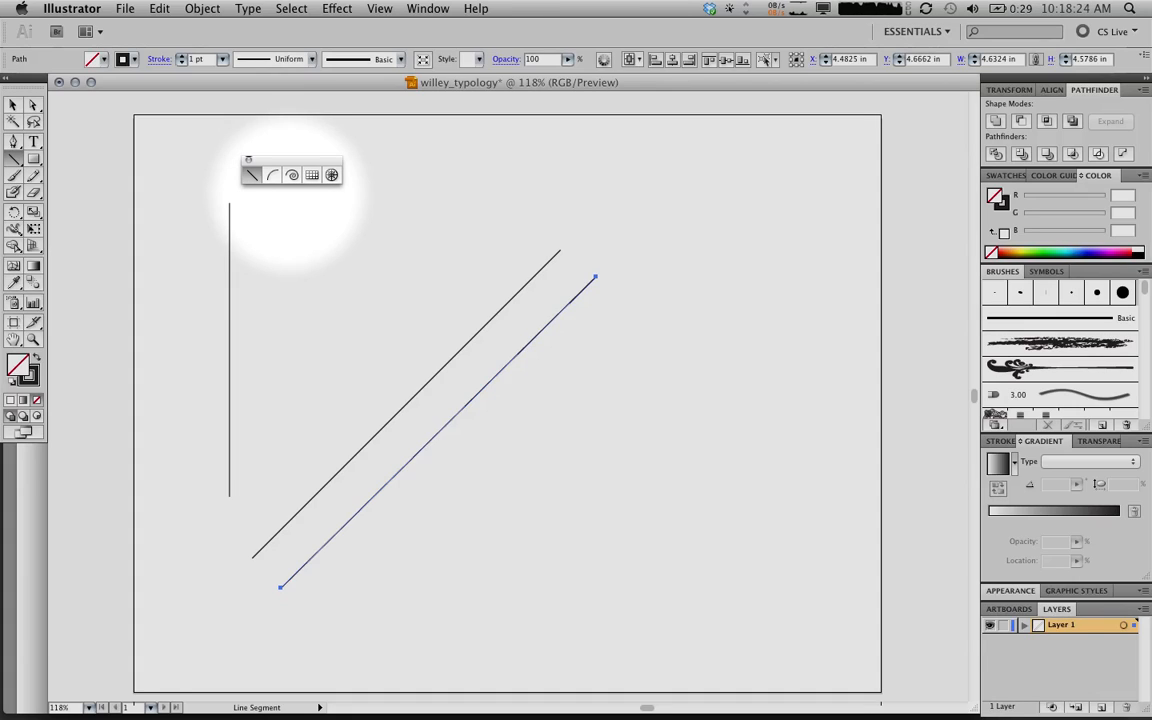
pyautogui.press('super+a')
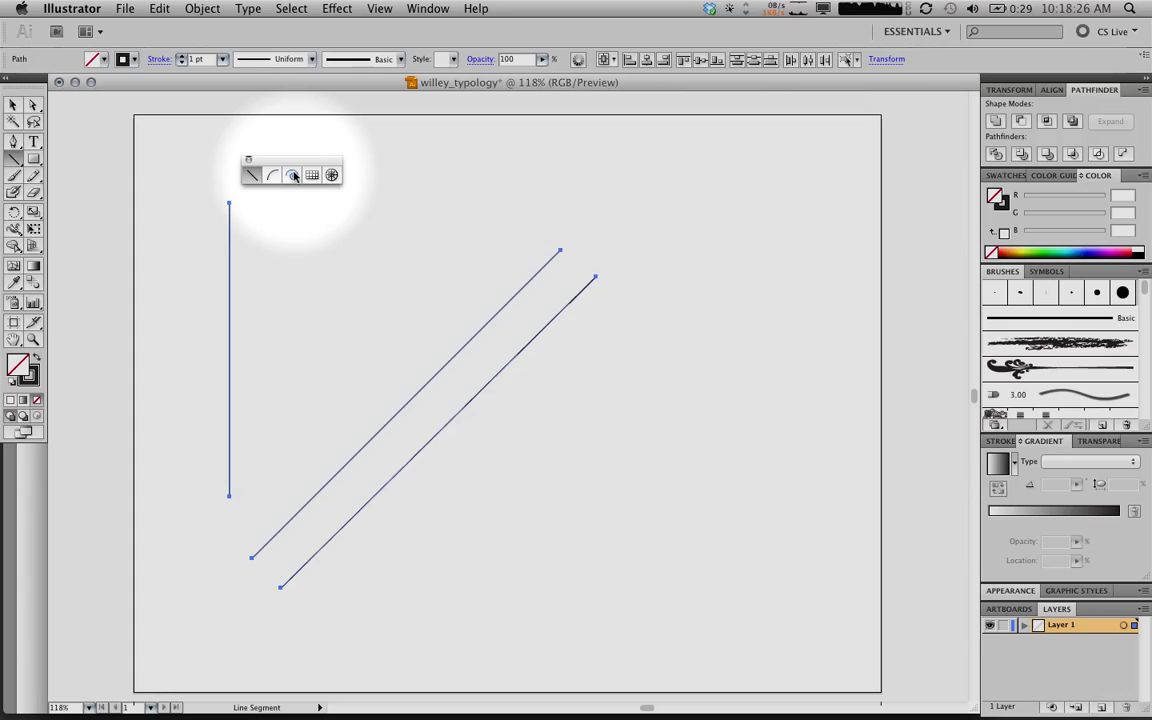
pyautogui.press('Delete')
# - Draw a large spiral about 6.2 in wide and 4.96 in high, varying its number of segments and rotating it while drawing
pyautogui.click(293, 175)
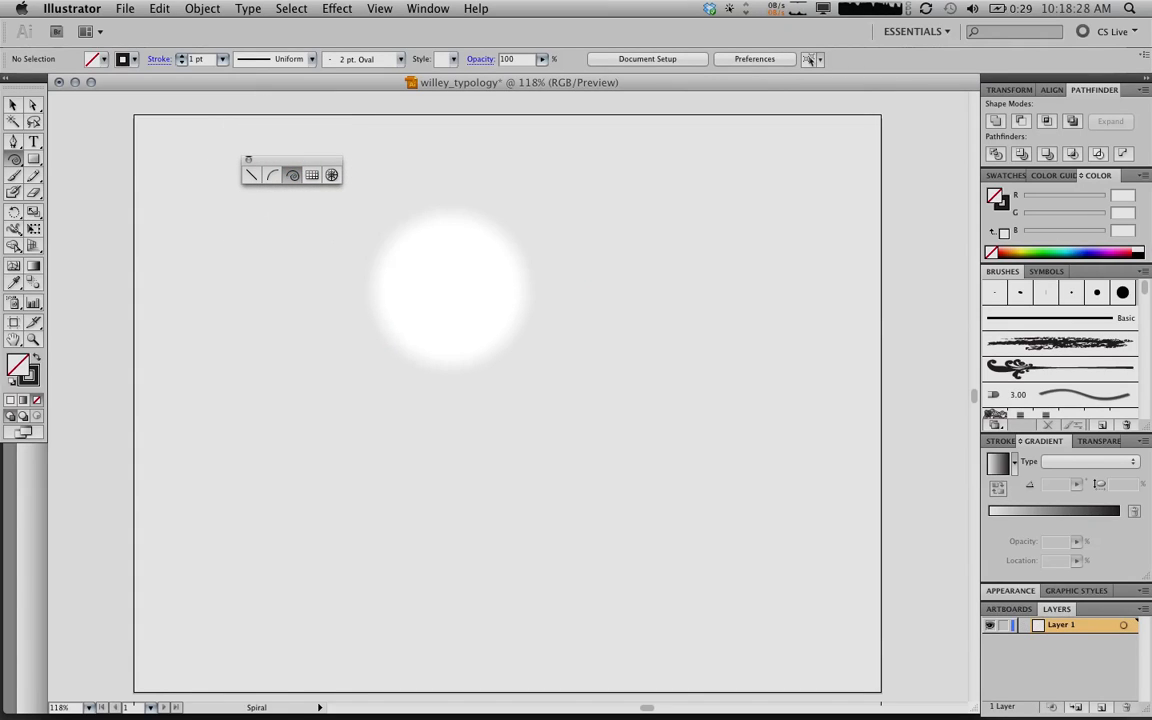
pyautogui.moveTo(275, 458); pyautogui.dragTo(668, 343)
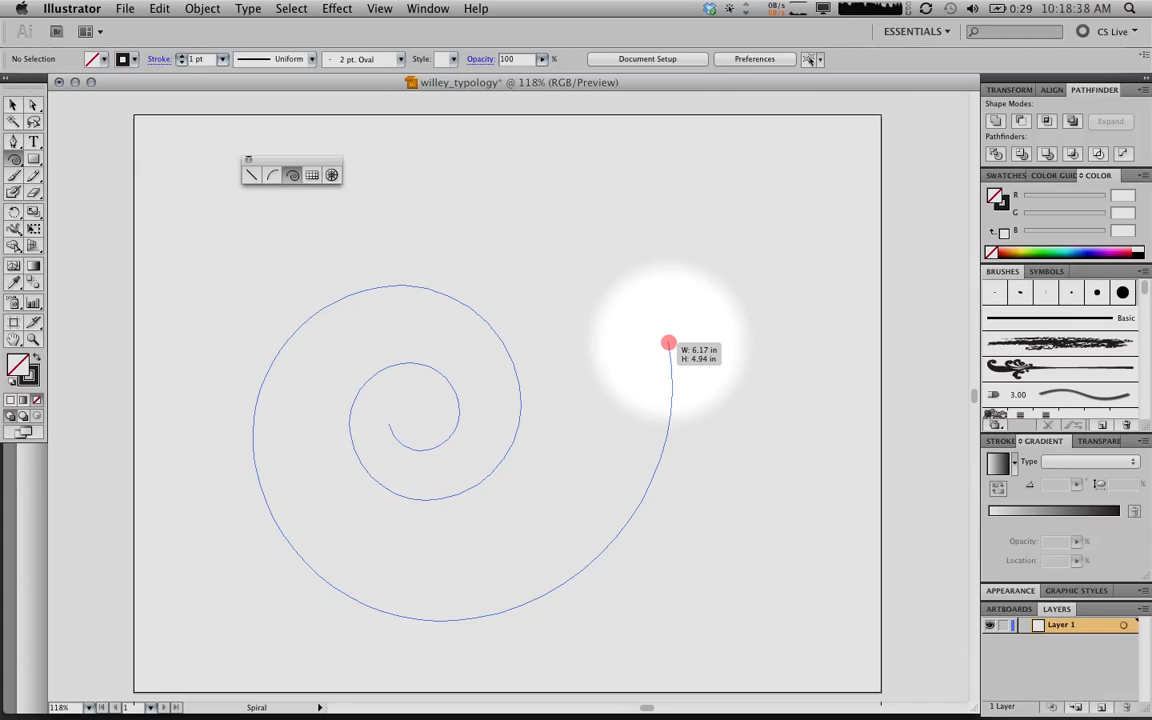
pyautogui.moveTo(668, 343); pyautogui.dragTo(668, 343)
pyautogui.press('Up')
pyautogui.press('Up')
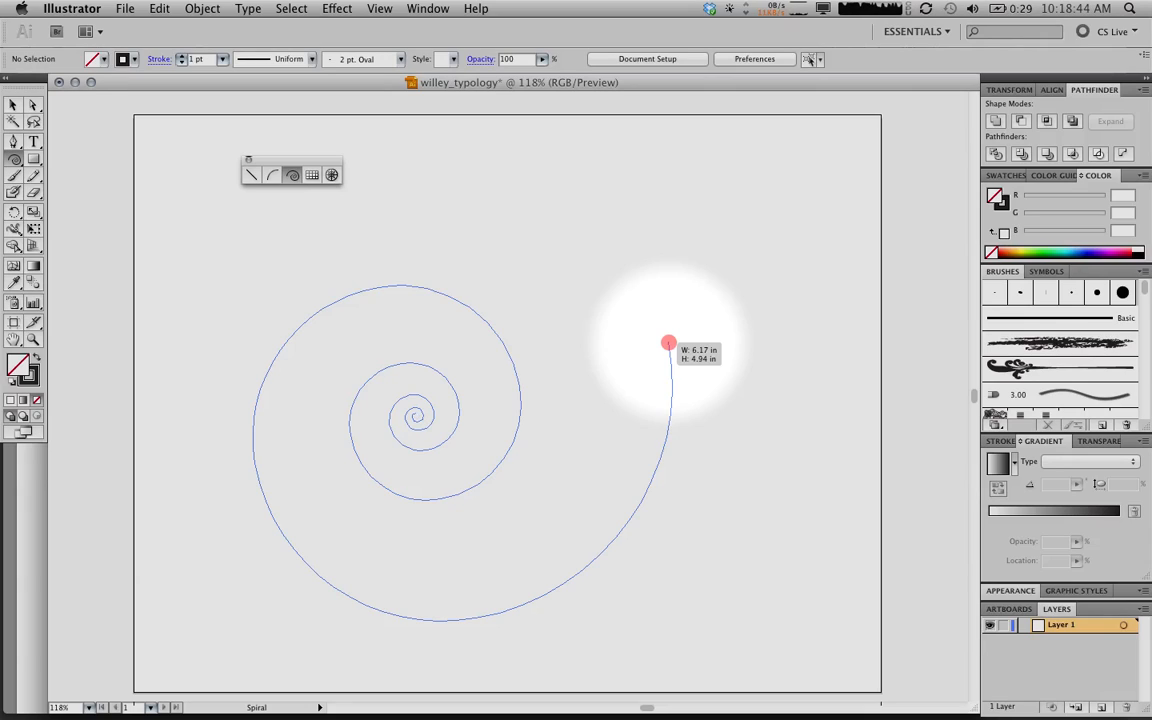
pyautogui.press('Down')
pyautogui.press('Down')
pyautogui.press('Down')
pyautogui.press('Down')
pyautogui.press('Down')
pyautogui.press('Down')
pyautogui.press('Down')
pyautogui.press('Down')
pyautogui.press('Down')
pyautogui.press('Down')
pyautogui.moveTo(668, 343); pyautogui.dragTo(668, 343)
pyautogui.press('Down')
pyautogui.press('Up')
pyautogui.press('Up')
pyautogui.press('Up')
pyautogui.press('Up')
pyautogui.press('Up')
pyautogui.press('Up')
pyautogui.press('Up')
pyautogui.press('Up')
pyautogui.press('Up')
pyautogui.press('Up')
pyautogui.press('Up')
pyautogui.moveTo(668, 343); pyautogui.dragTo(668, 389)
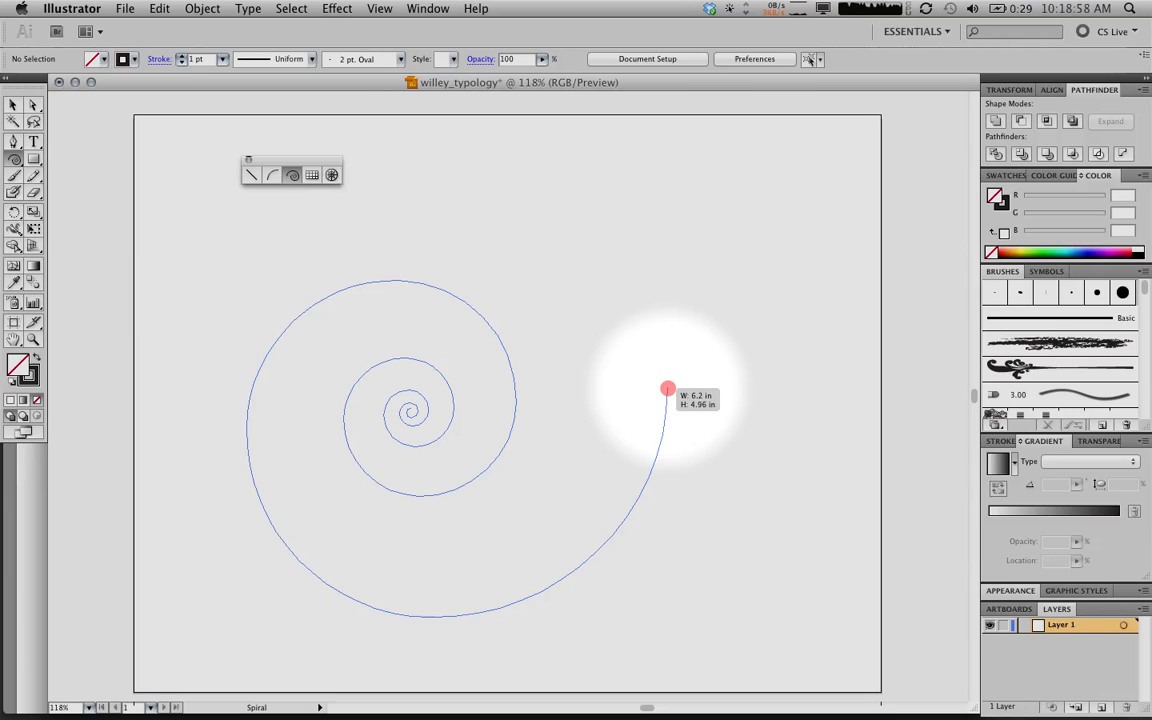
# - Change the spiral's decay while drawing to form tight, nearly concentric winds about 5.44 in wide and 5.24 in high
pyautogui.moveTo(668, 389); pyautogui.dragTo(623, 397)
pyautogui.press('super')
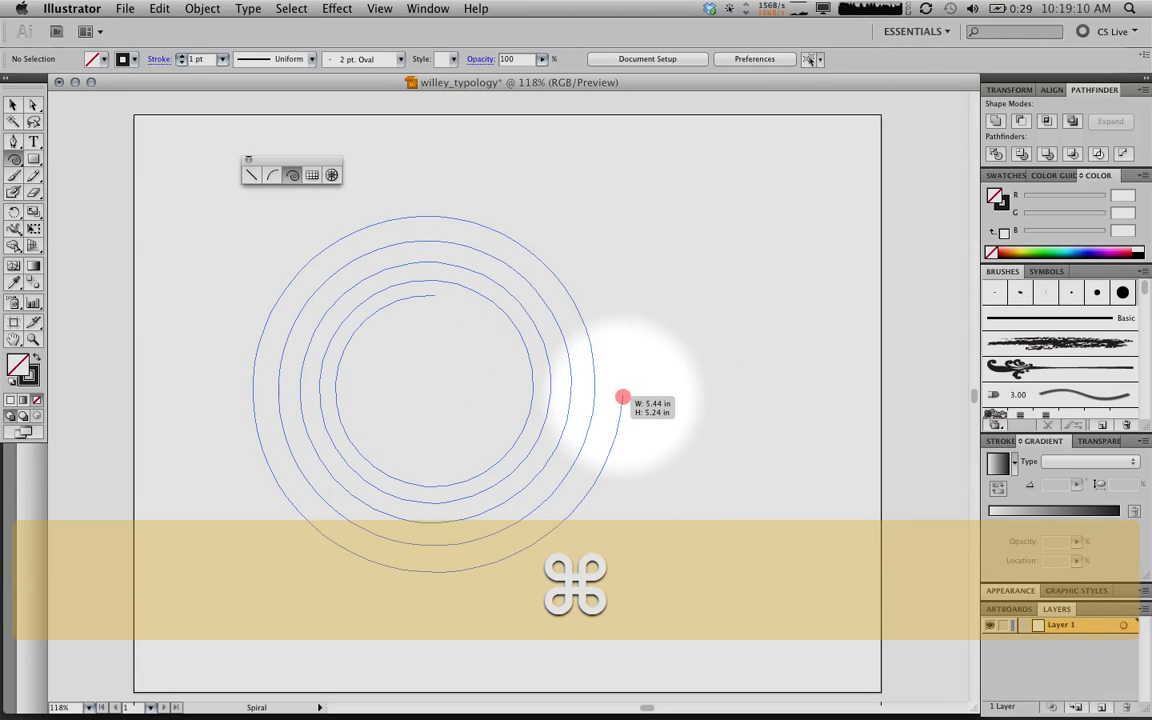
pyautogui.moveTo(622, 397); pyautogui.dragTo(592, 377)
# - Cover the artboard with many overlapping spiral copies in one stroke, and delete all of them
pyautogui.moveTo(661, 374); pyautogui.dragTo(1010, 154)
pyautogui.press('shift')
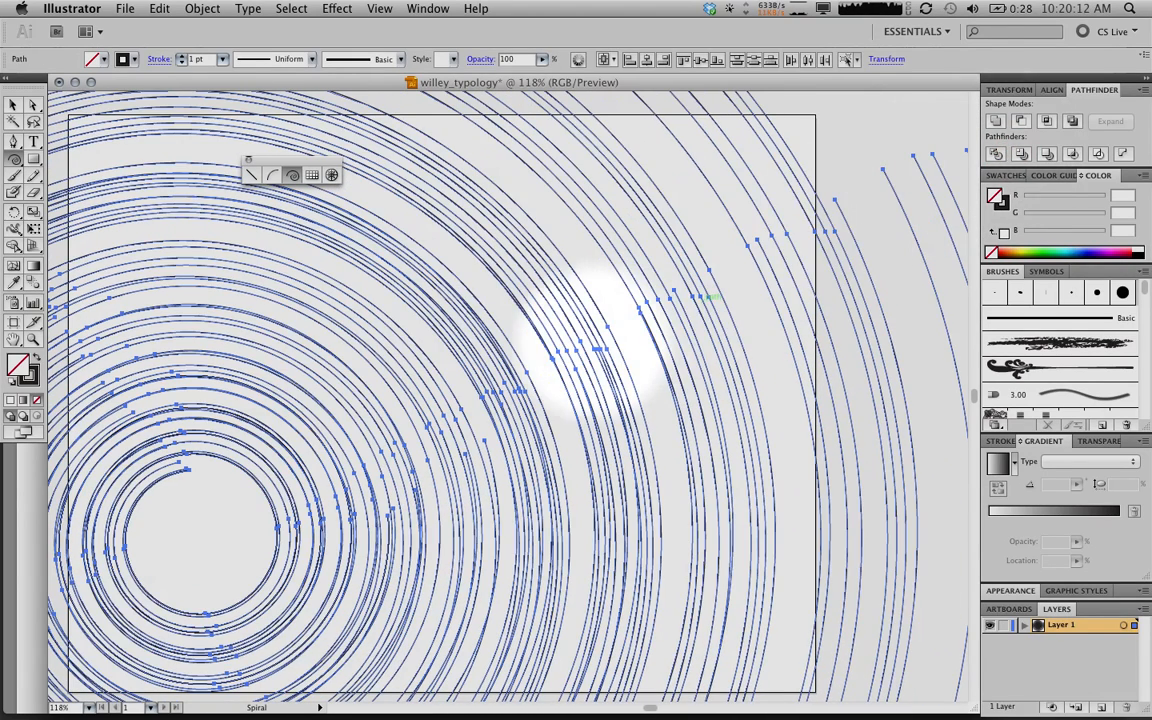
pyautogui.scroll(5, 587, 344)
pyautogui.hscroll(-5, 586, 345)
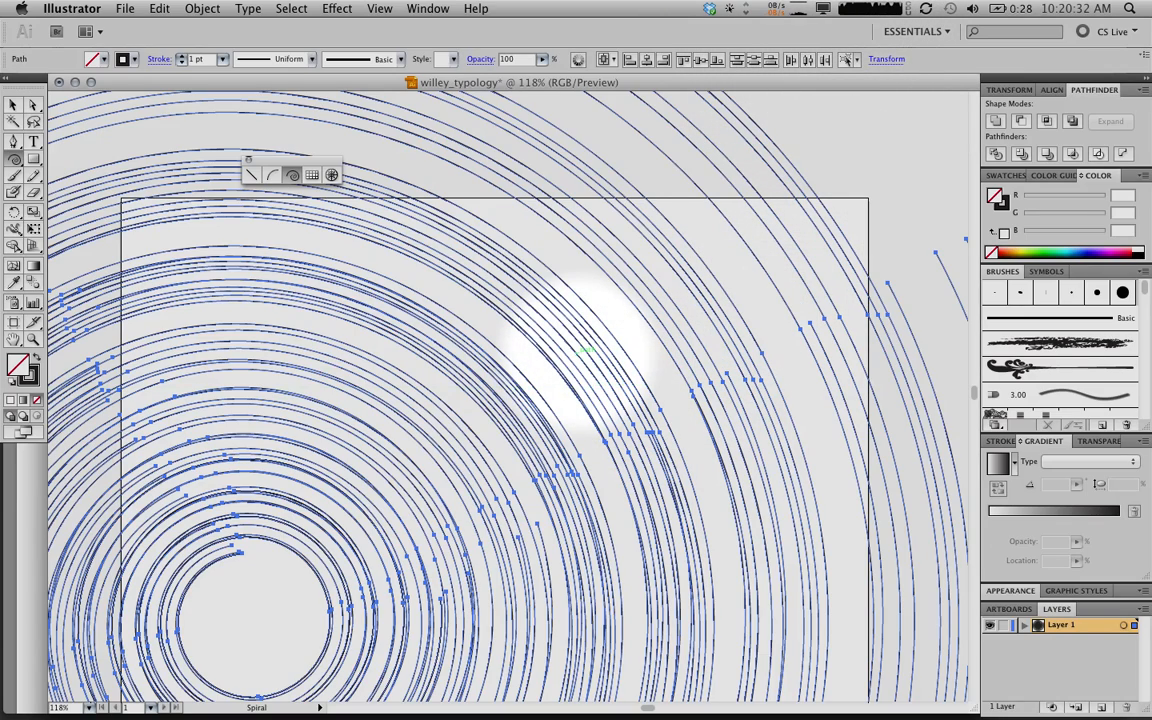
pyautogui.press('super+a')
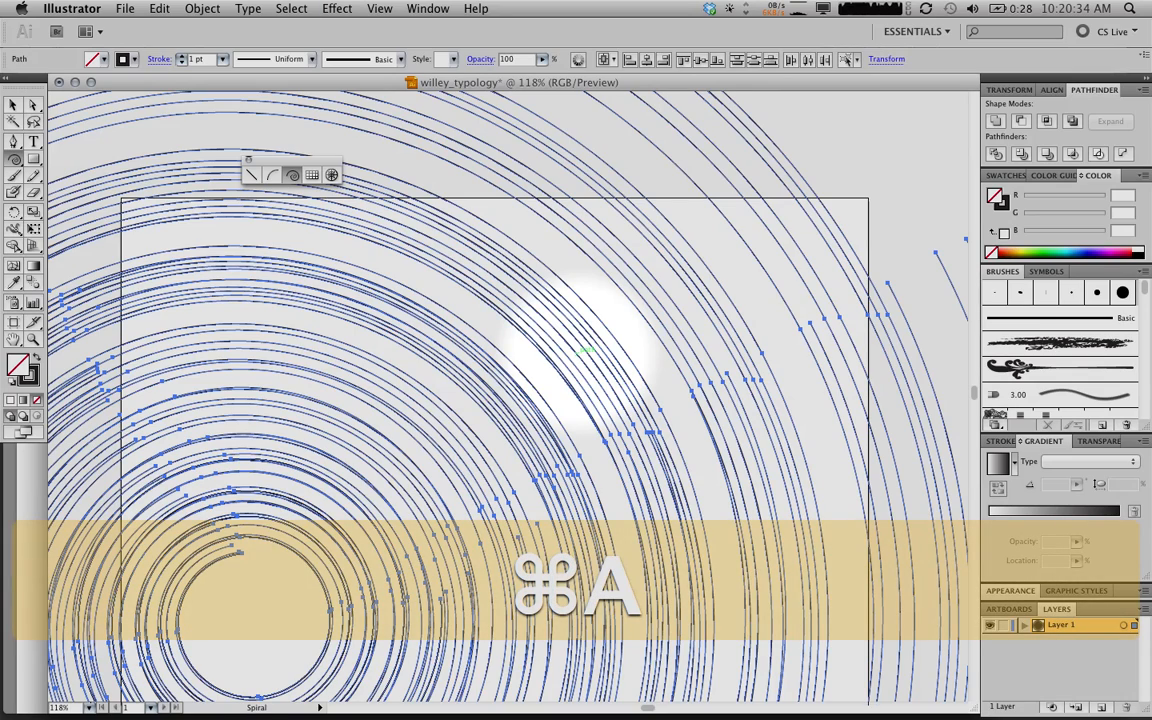
pyautogui.press('Delete')
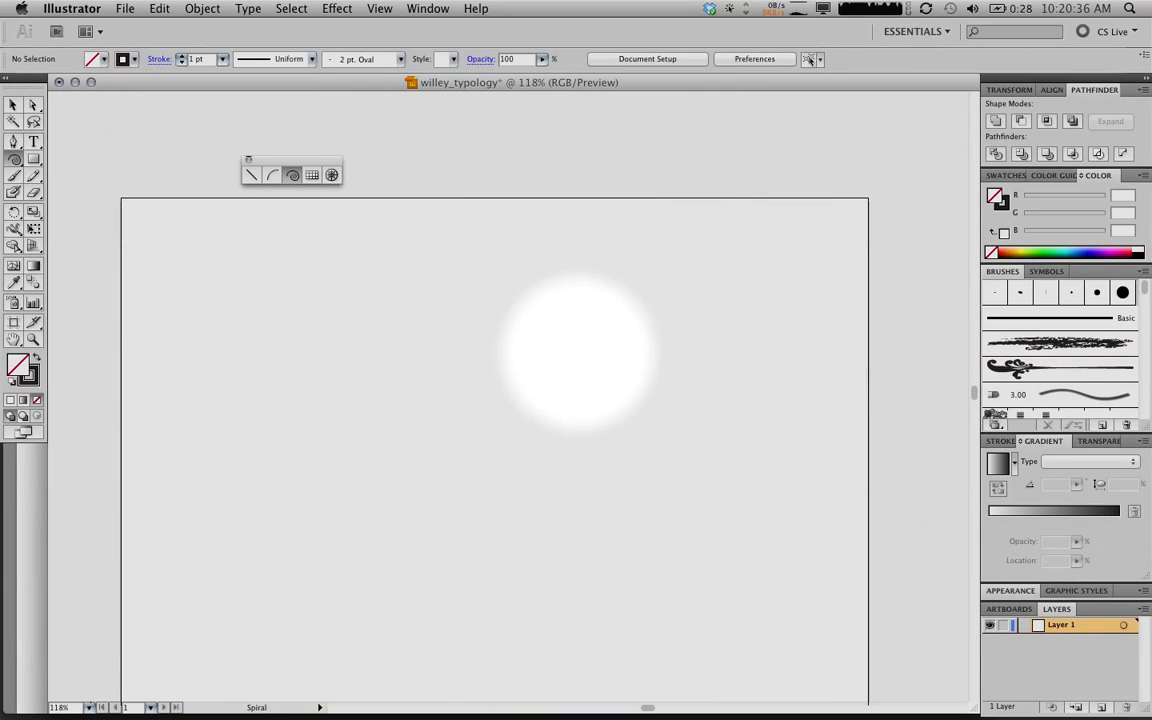
# - Close the floating line tools group and switch to the Rectangle tool
pyautogui.click(248, 160)
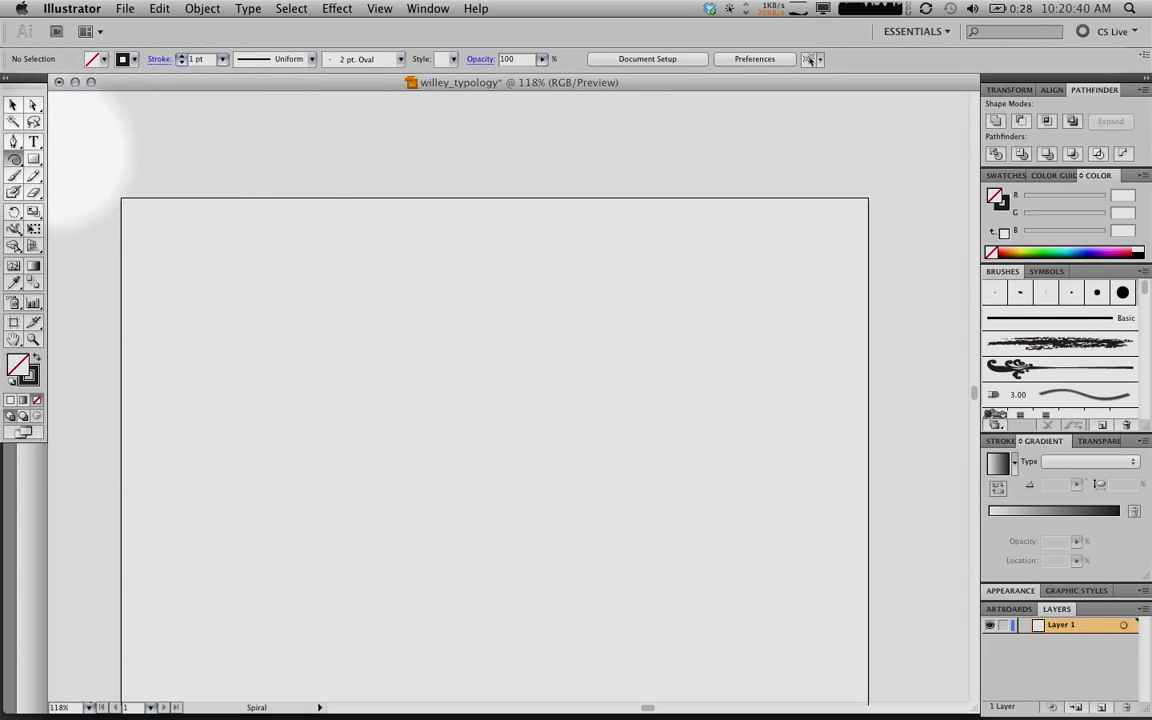
pyautogui.click(34, 160)
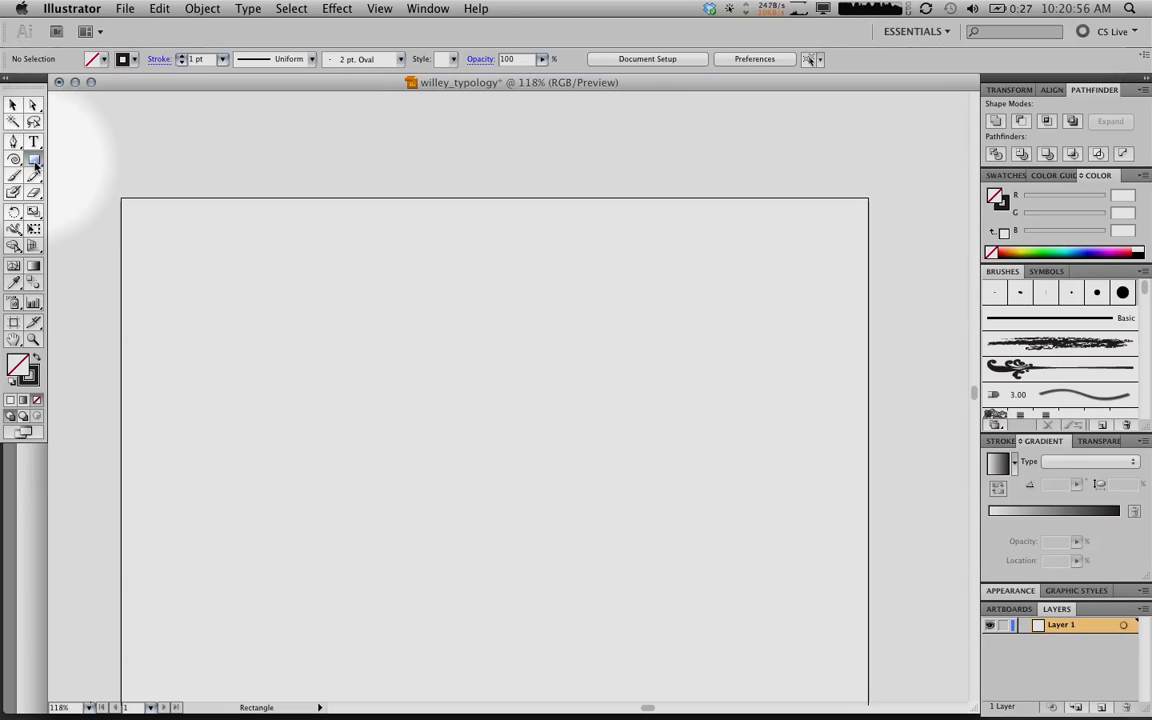
pyautogui.moveTo(35, 164); pyautogui.dragTo(58, 170)
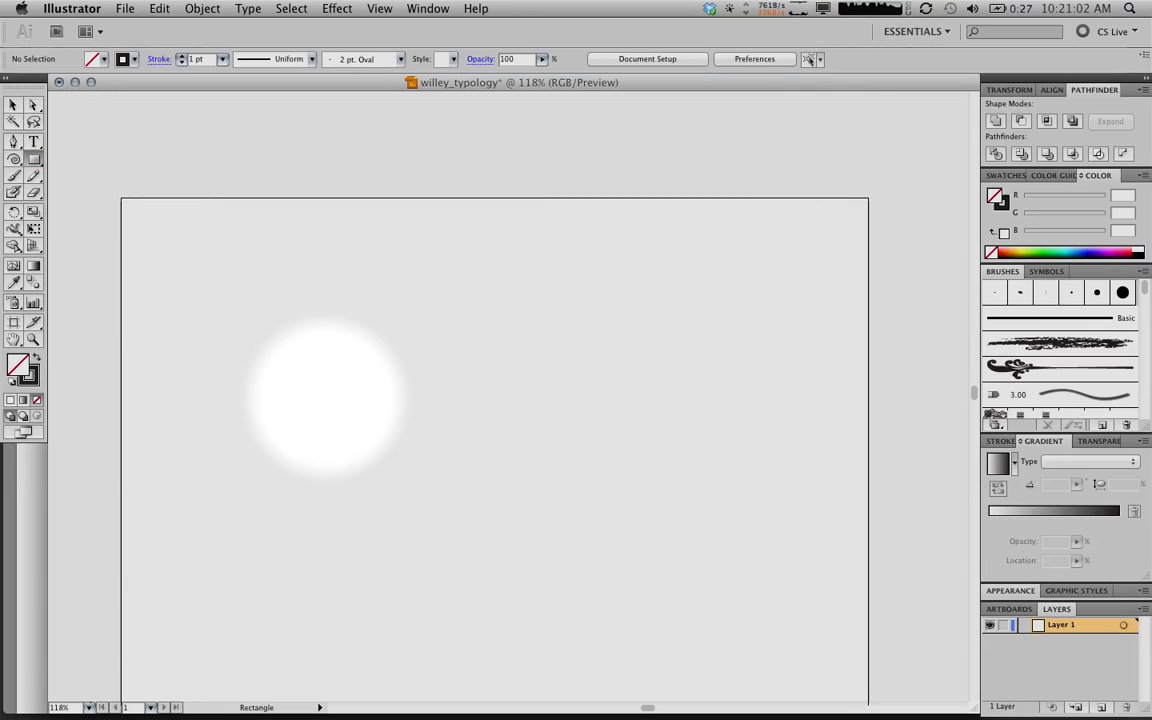
# - Create a square exactly 2 in wide and 2 in high on the left half of the artboard
pyautogui.press('super+0')
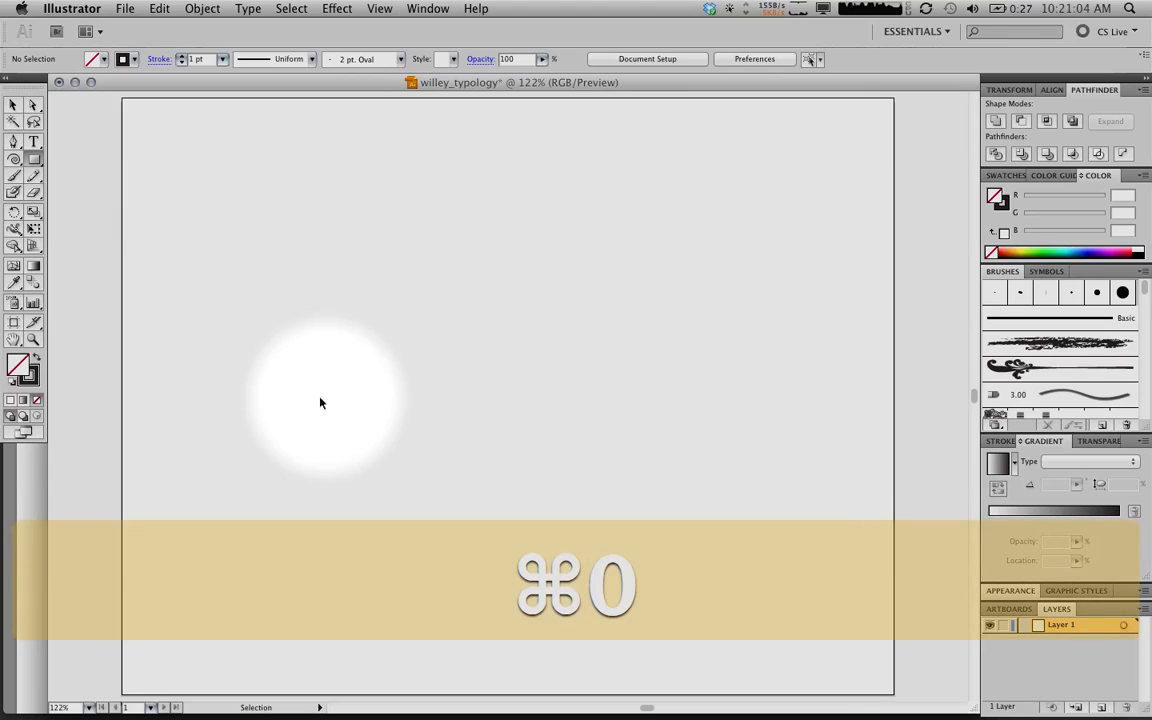
pyautogui.click(250, 295)
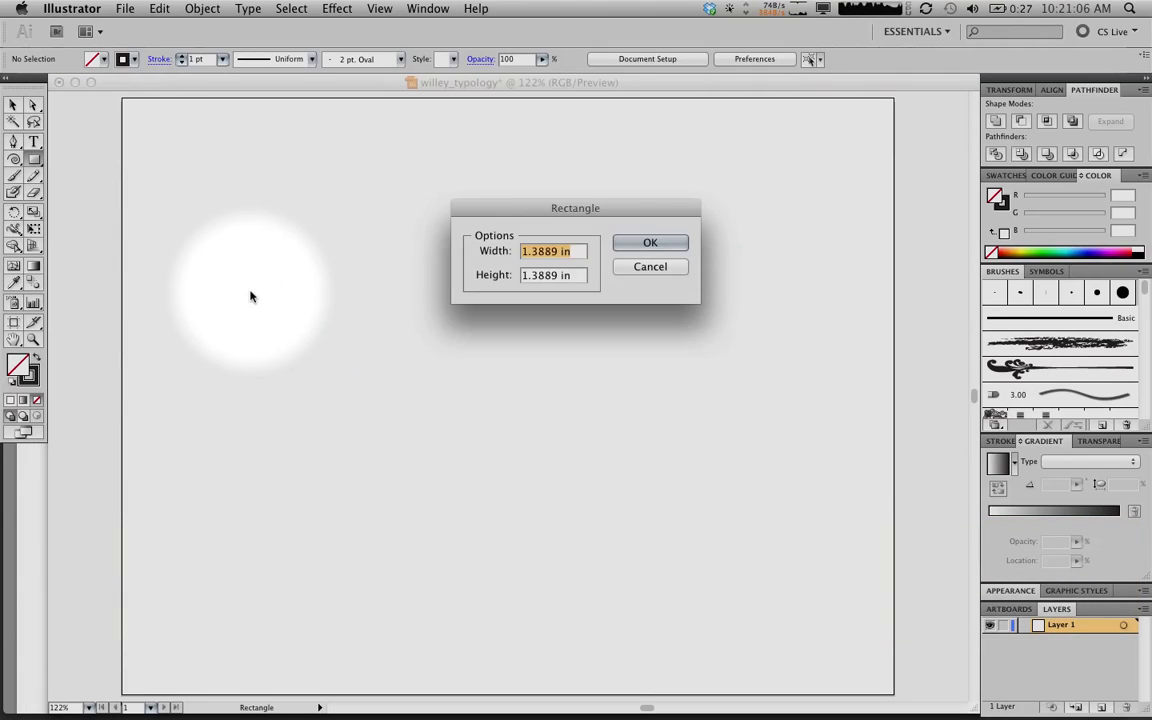
pyautogui.write('2')
pyautogui.press('Tab')
pyautogui.write('2')
pyautogui.press('Tab')
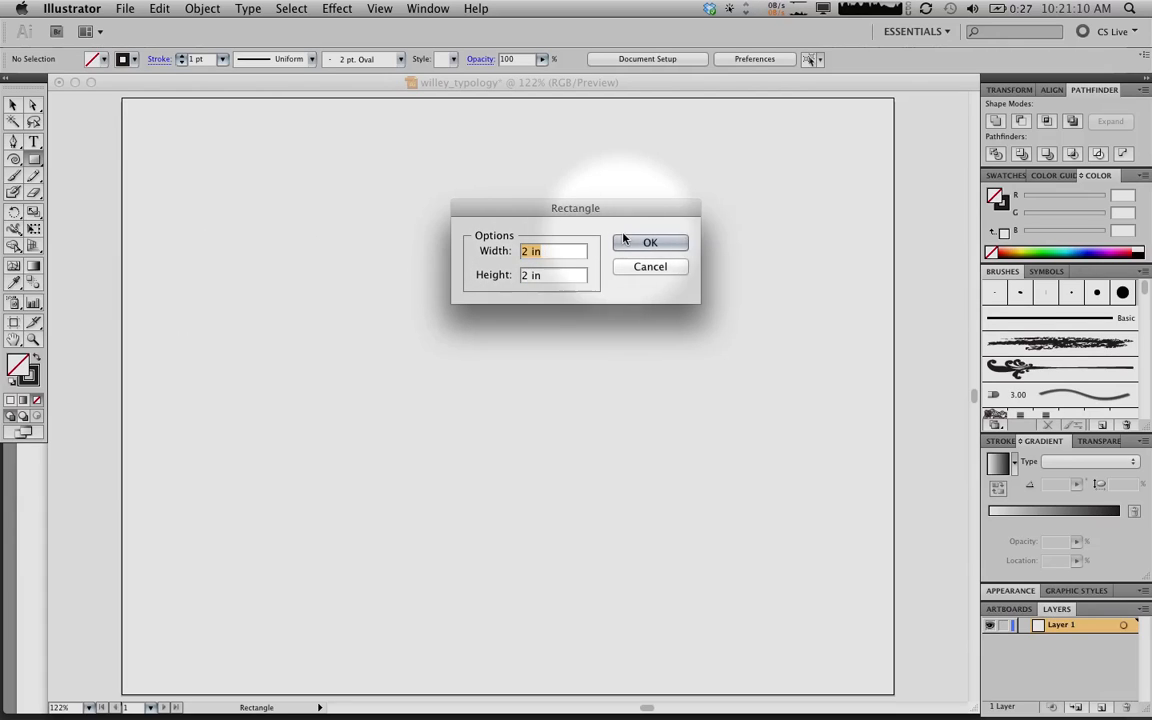
pyautogui.click(650, 242)
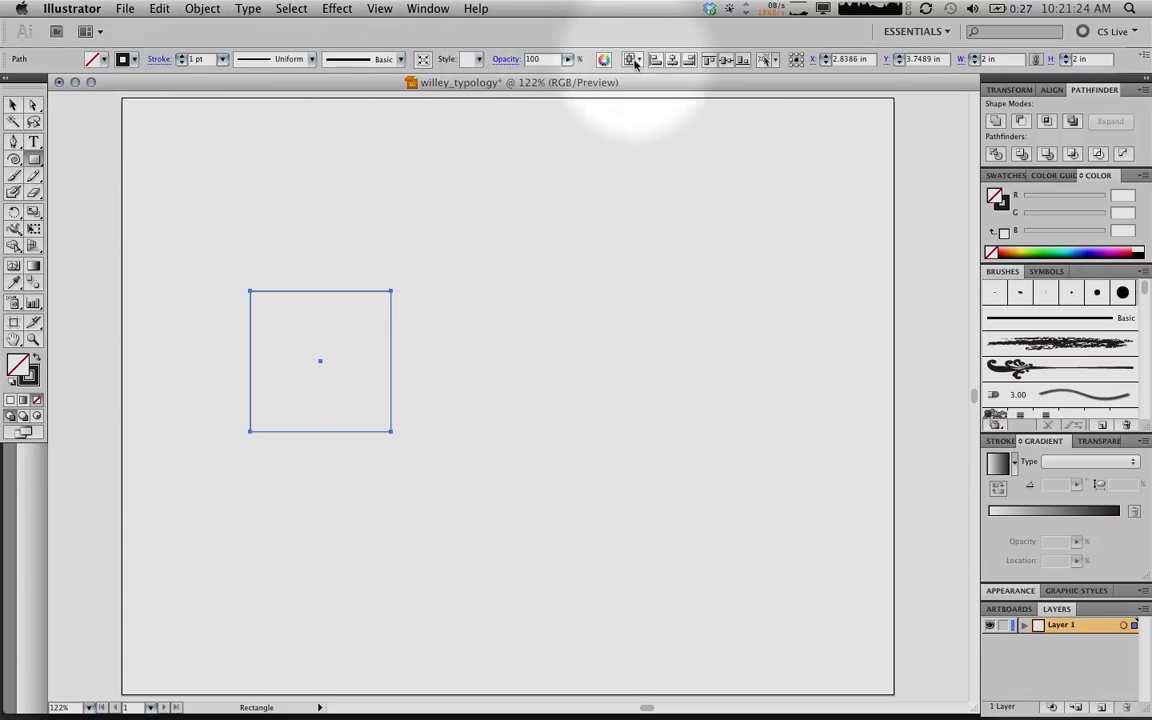
# - Try several fill swatches on the square and settle on yellow (R 255, G 242, B 0)
pyautogui.click(106, 60)
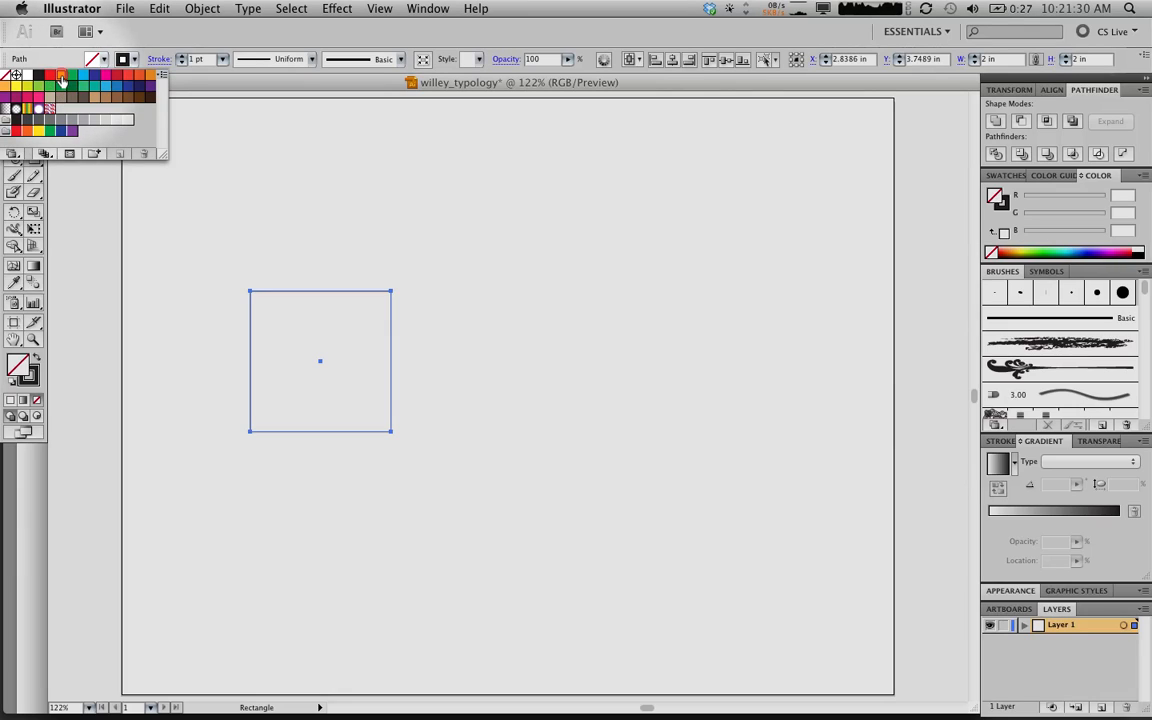
pyautogui.click(61, 77)
pyautogui.click(83, 86)
pyautogui.click(128, 86)
pyautogui.click(61, 77)
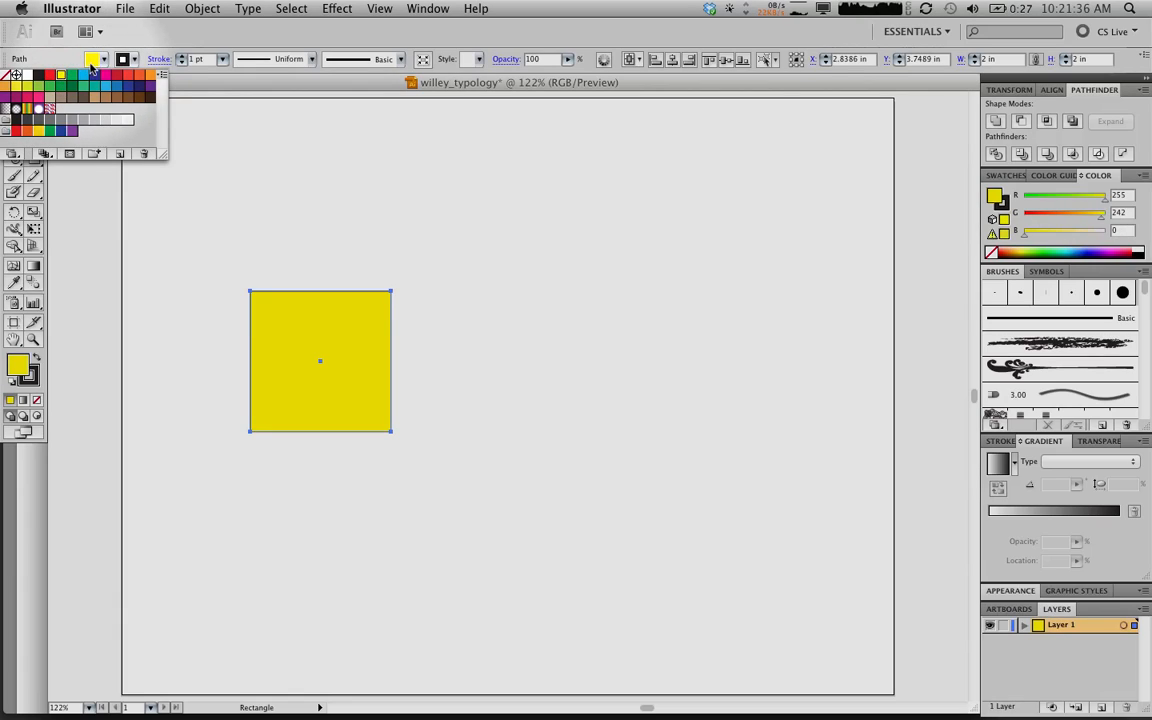
# - Give the square a red stroke with a weight of 7 pt
pyautogui.click(131, 56)
pyautogui.click(124, 60)
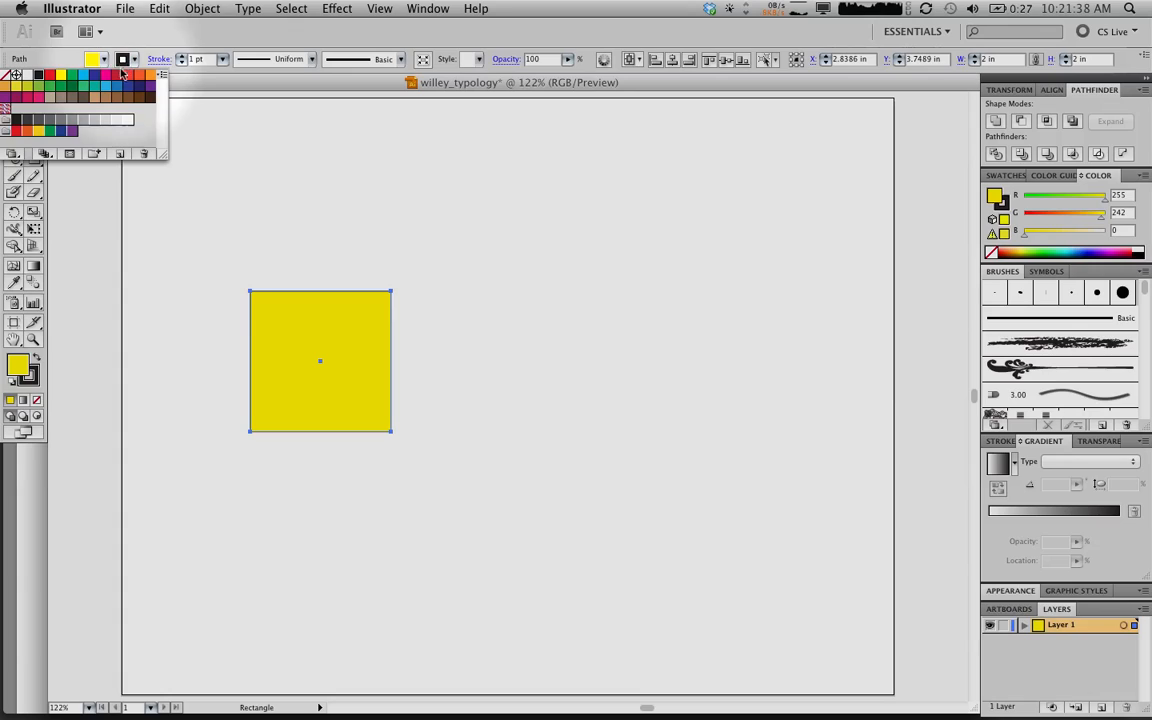
pyautogui.click(19, 87)
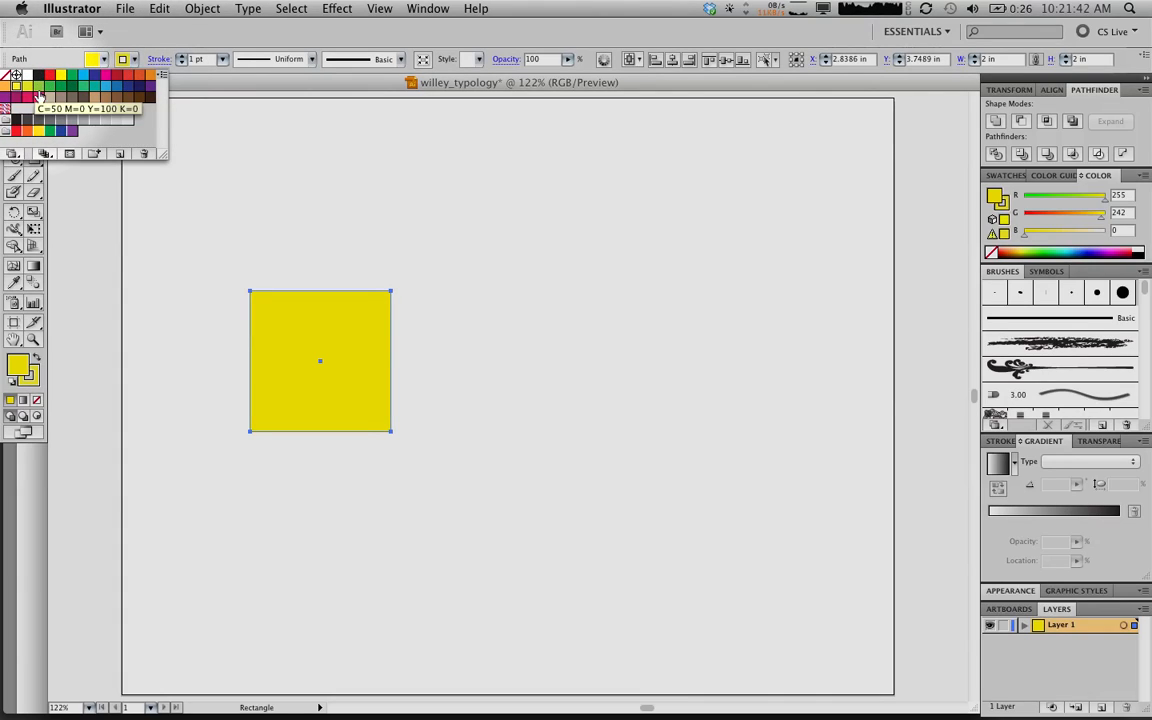
pyautogui.click(52, 75)
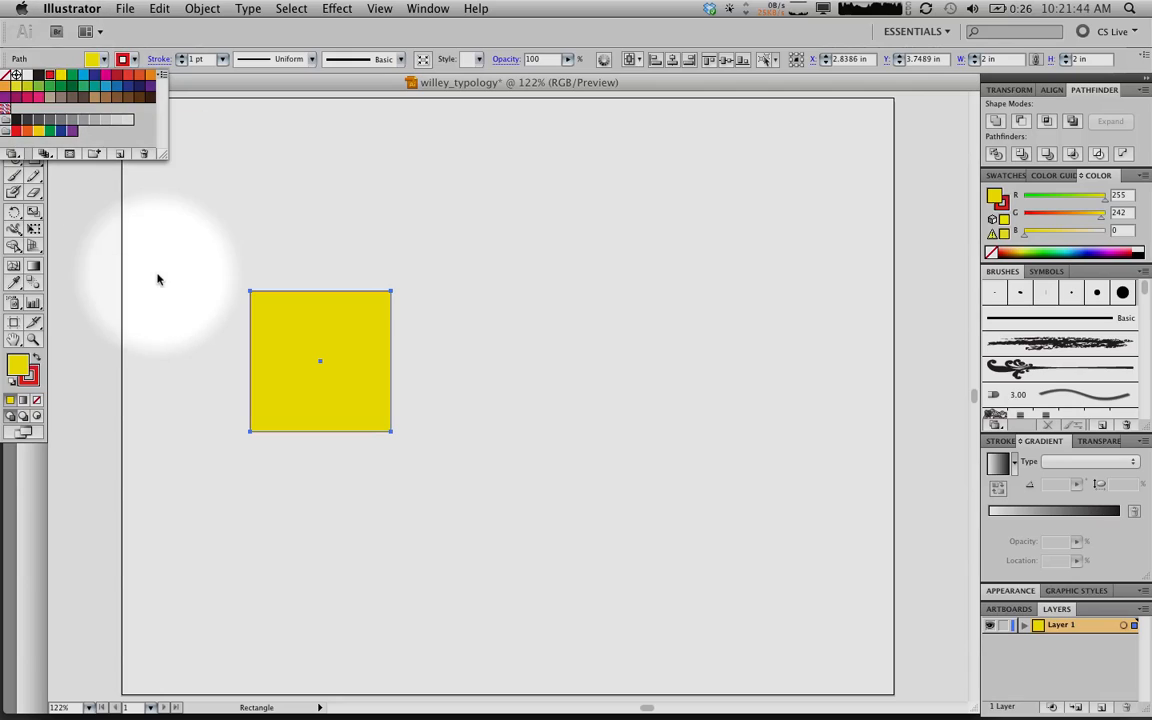
pyautogui.click(228, 59)
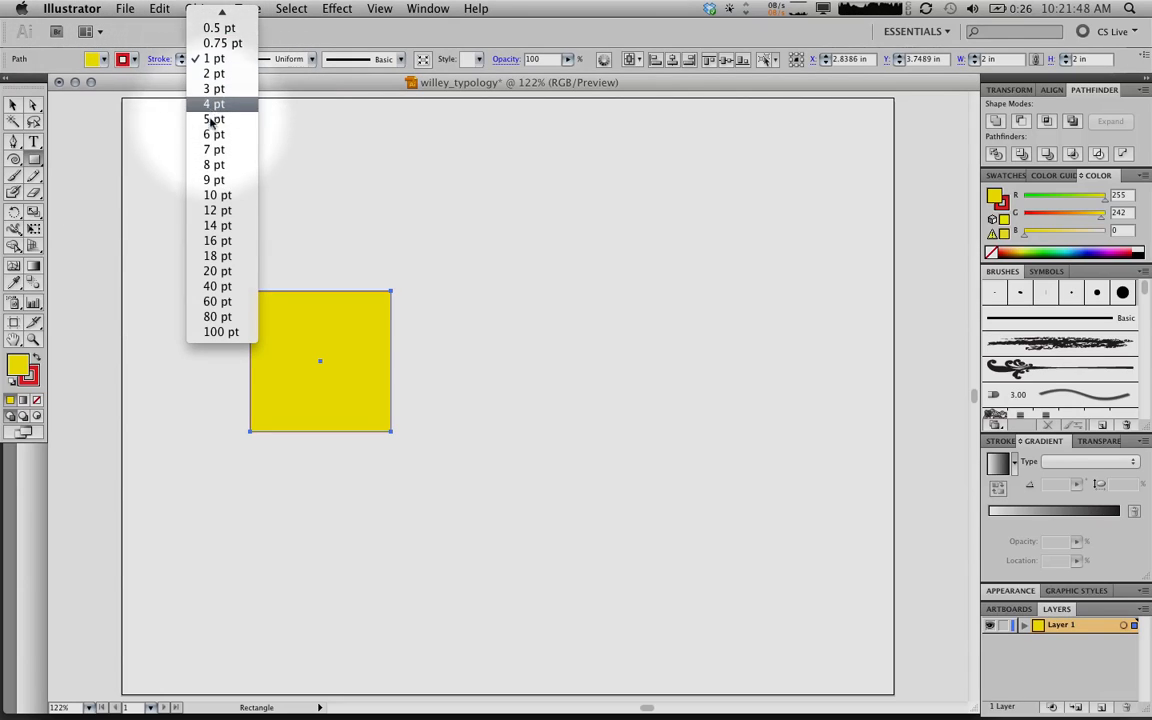
pyautogui.click(208, 149)
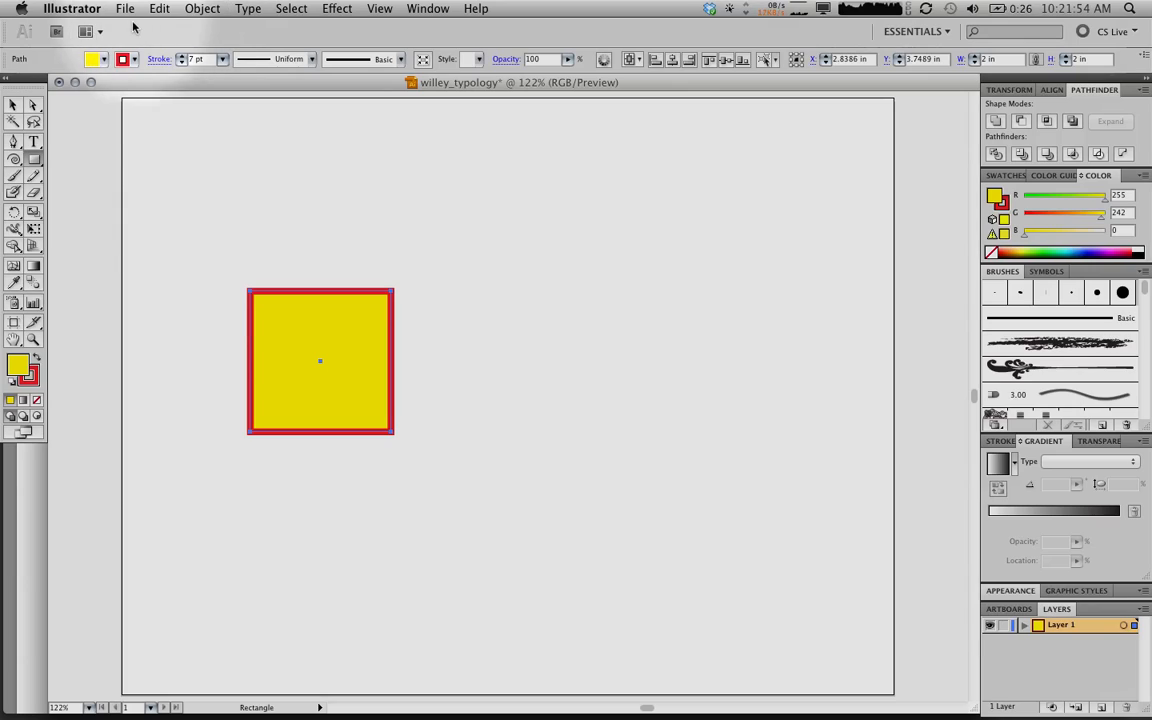
# - Draw a circle about 1.94 in across outward from its center, level with the square's center and to its right
pyautogui.click(31, 158)
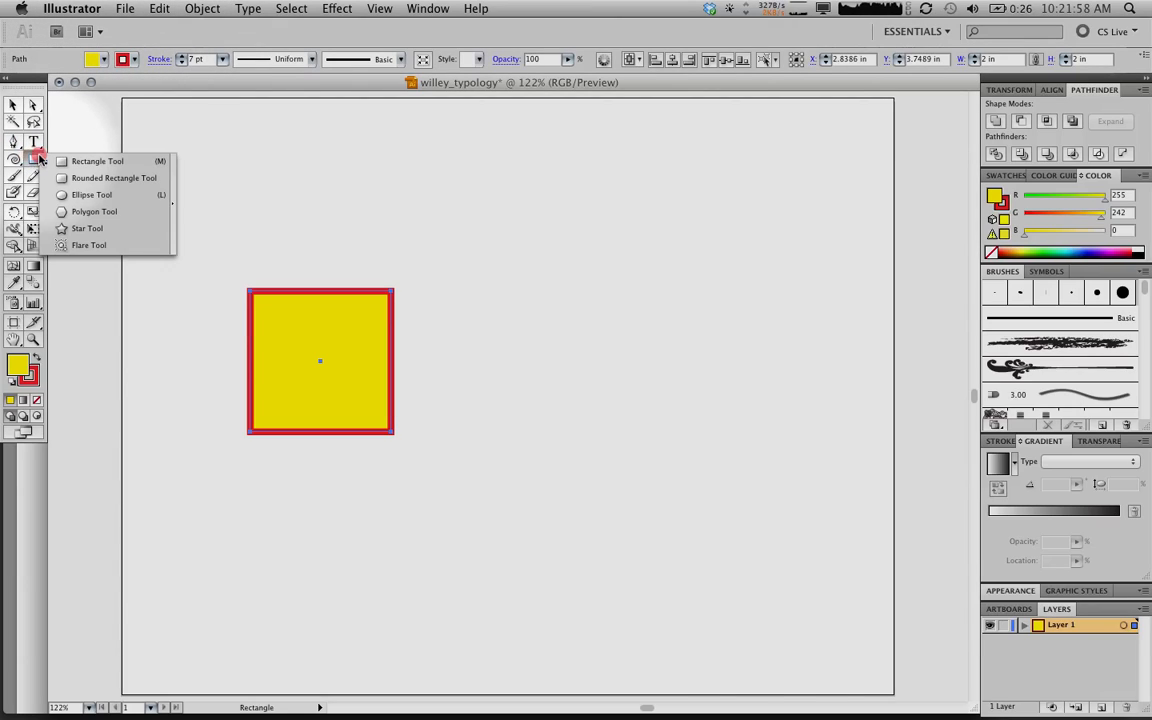
pyautogui.click(90, 194)
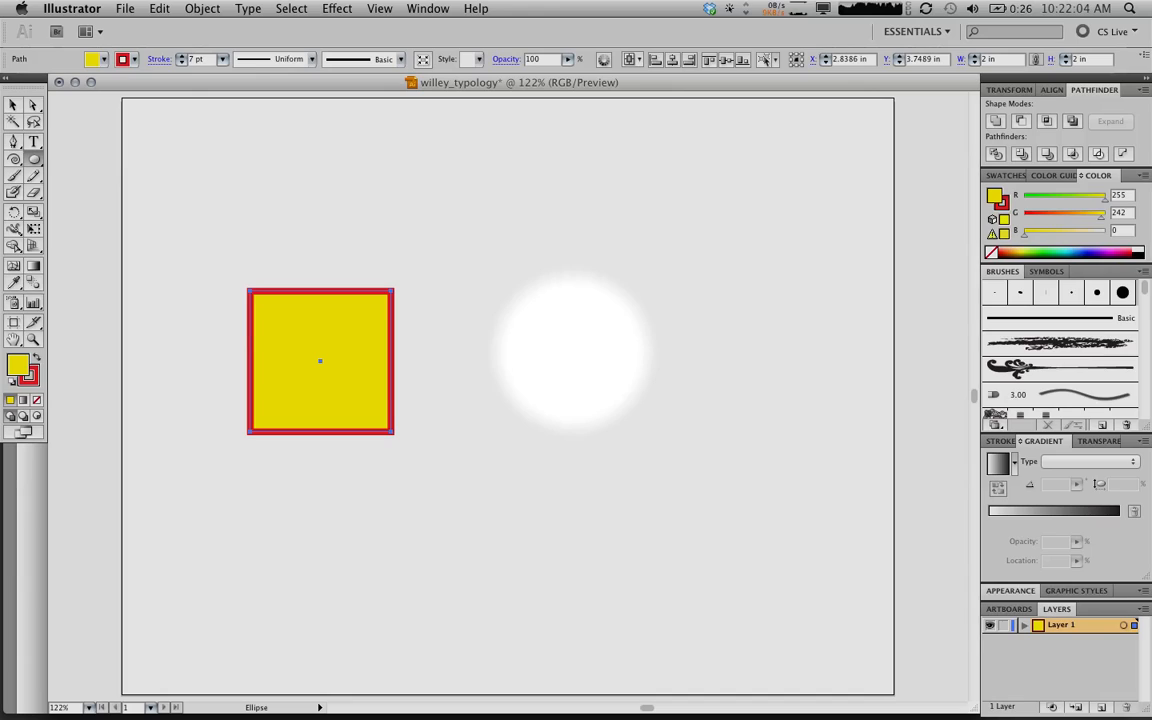
pyautogui.press('shift')
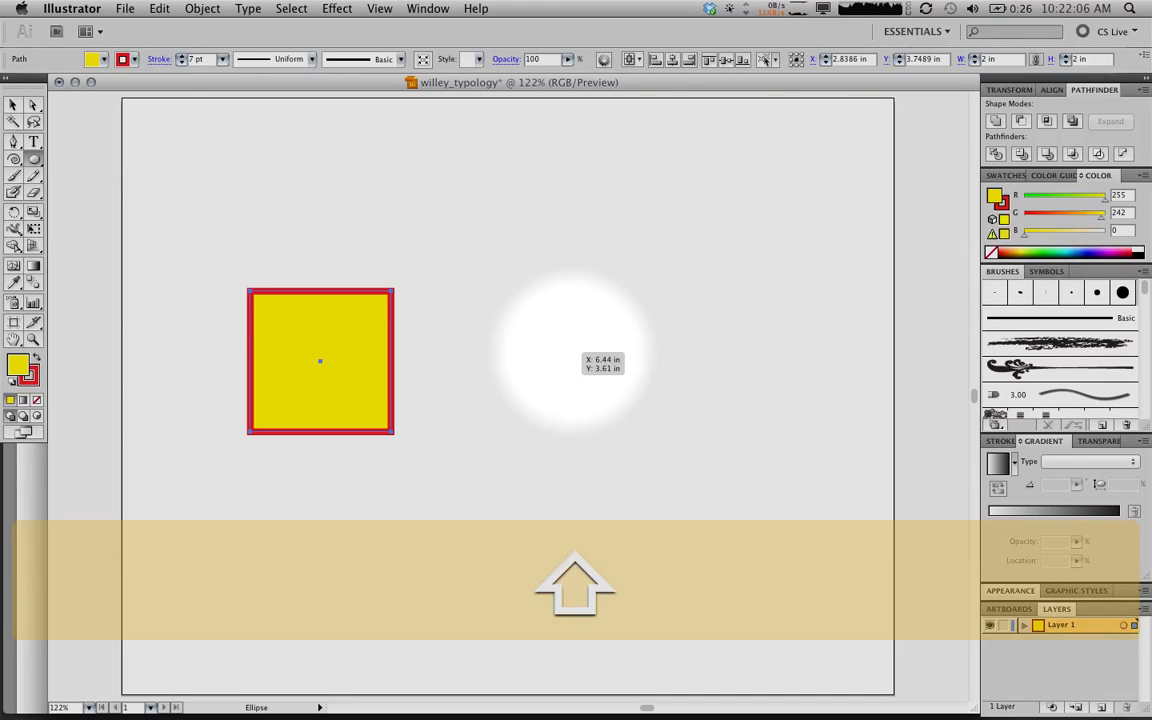
pyautogui.press('alt')
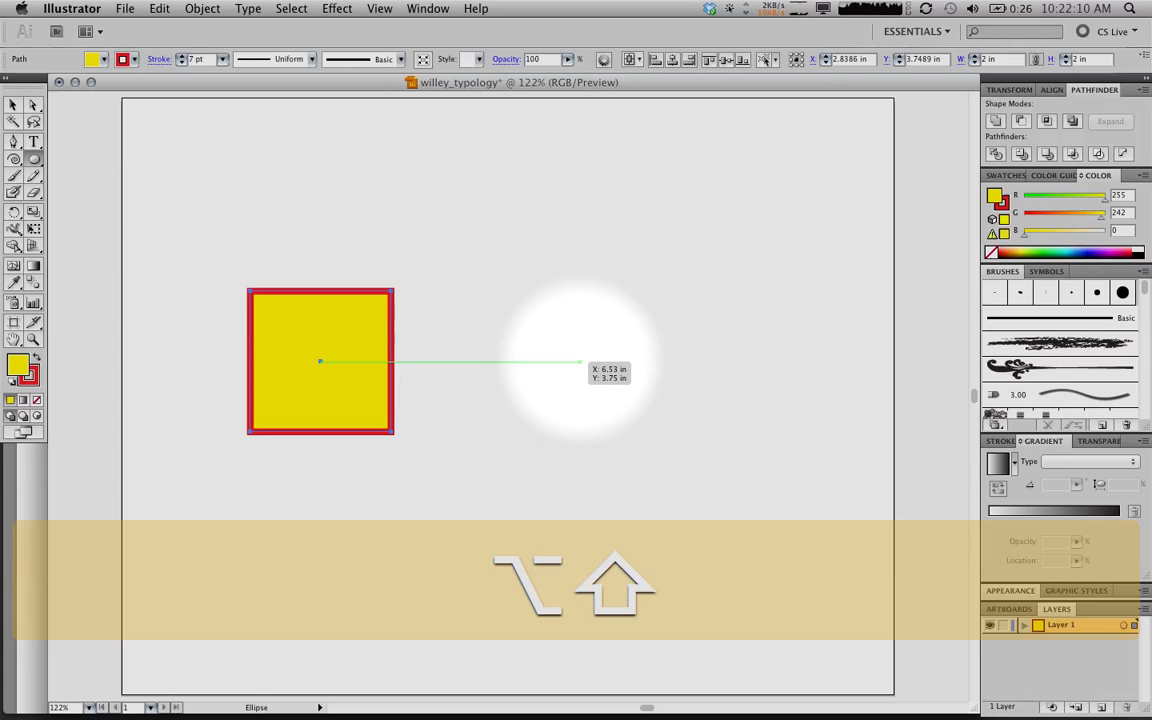
pyautogui.moveTo(579, 359)
pyautogui.mouseDown()
pyautogui.moveTo(660, 414)
pyautogui.moveTo(648, 406)
pyautogui.mouseUp()
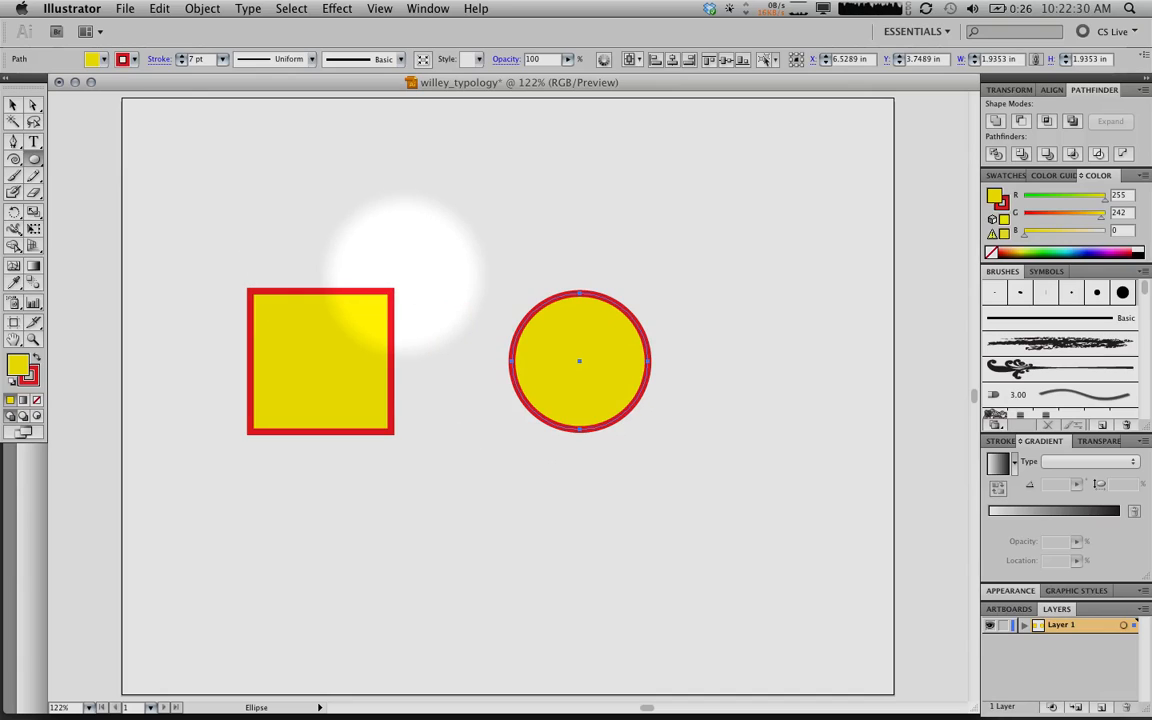
# - Draw four small extra ellipses of varying proportions around the square and the circle
pyautogui.moveTo(347, 344); pyautogui.dragTo(414, 432)
pyautogui.moveTo(445, 265); pyautogui.dragTo(522, 316)
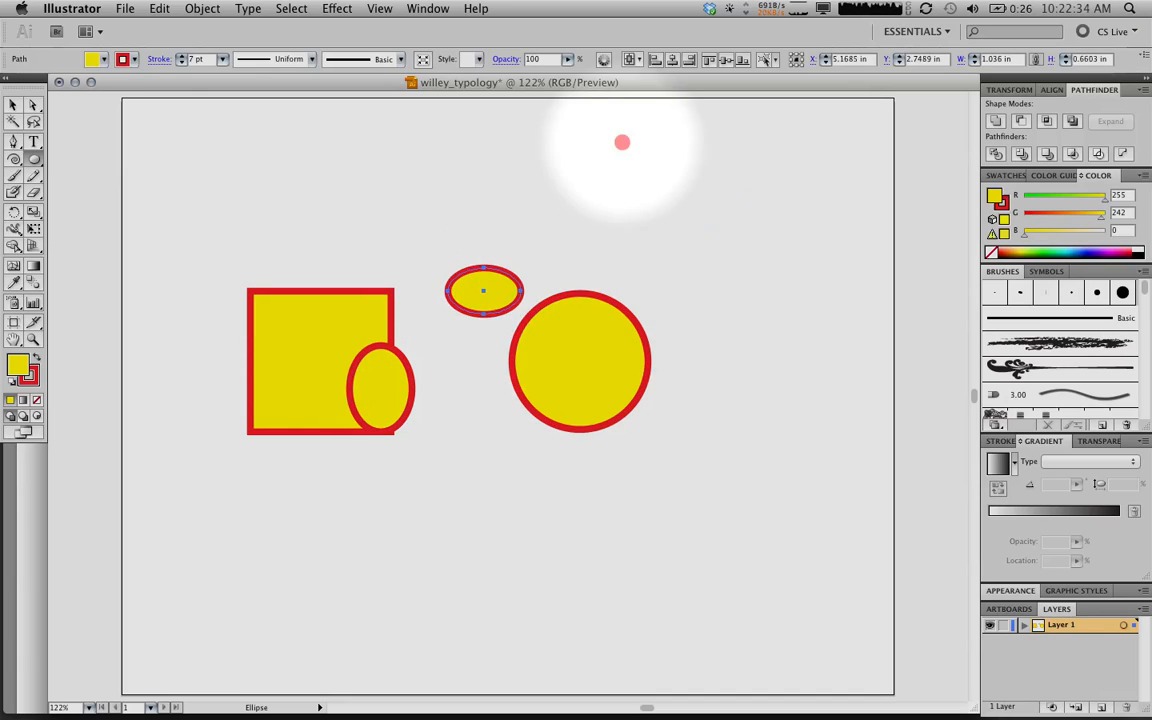
pyautogui.moveTo(622, 142); pyautogui.dragTo(690, 268)
pyautogui.moveTo(723, 376)
pyautogui.mouseDown()
pyautogui.moveTo(774, 442)
pyautogui.moveTo(788, 437)
pyautogui.mouseUp()
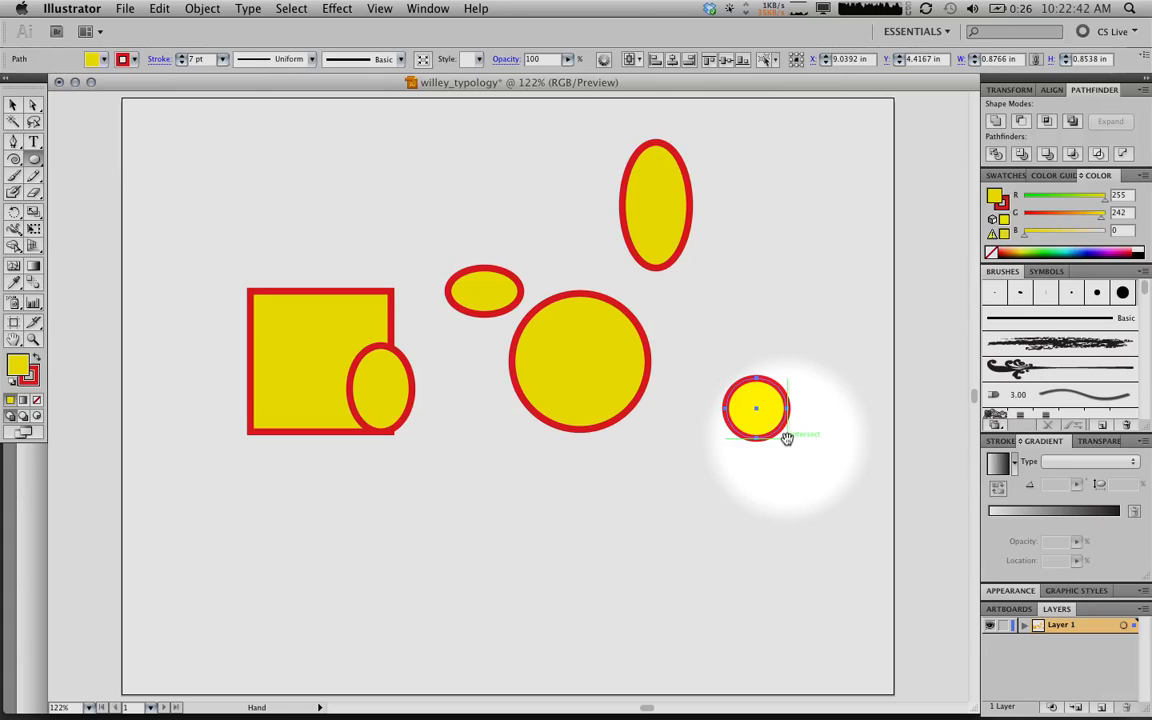
# - Undo the four extra ellipses one after another, leaving only the square and the circle
pyautogui.press('super')
pyautogui.press('super+z')
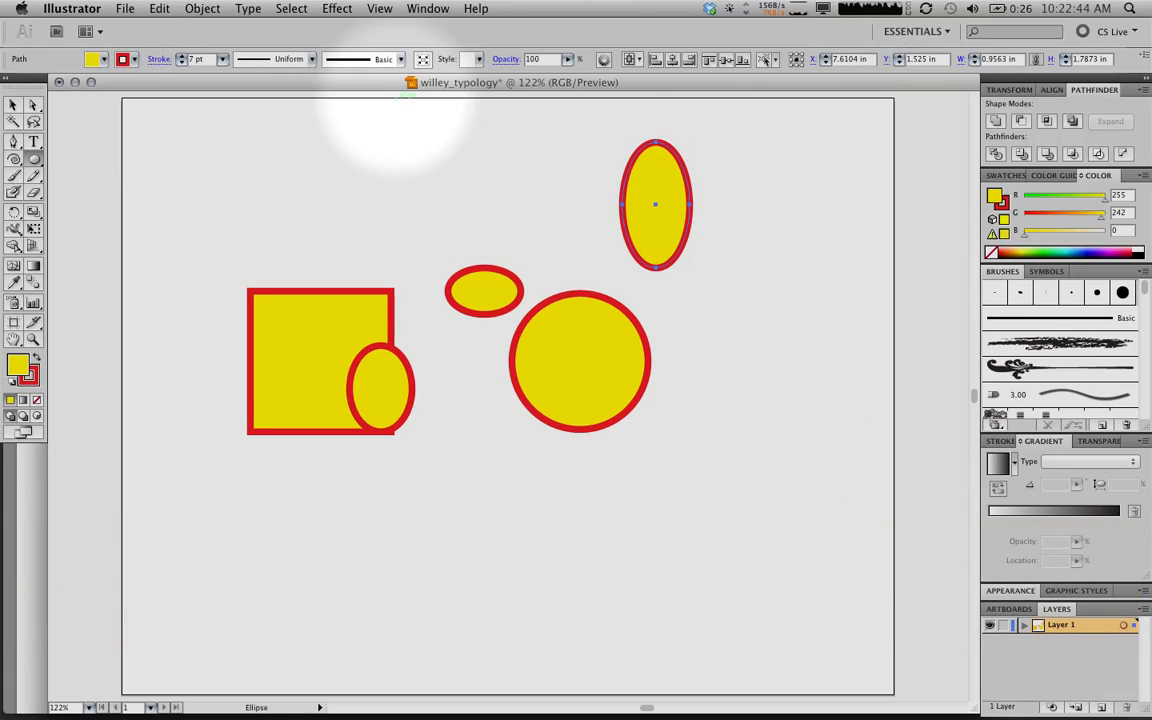
pyautogui.click(160, 8)
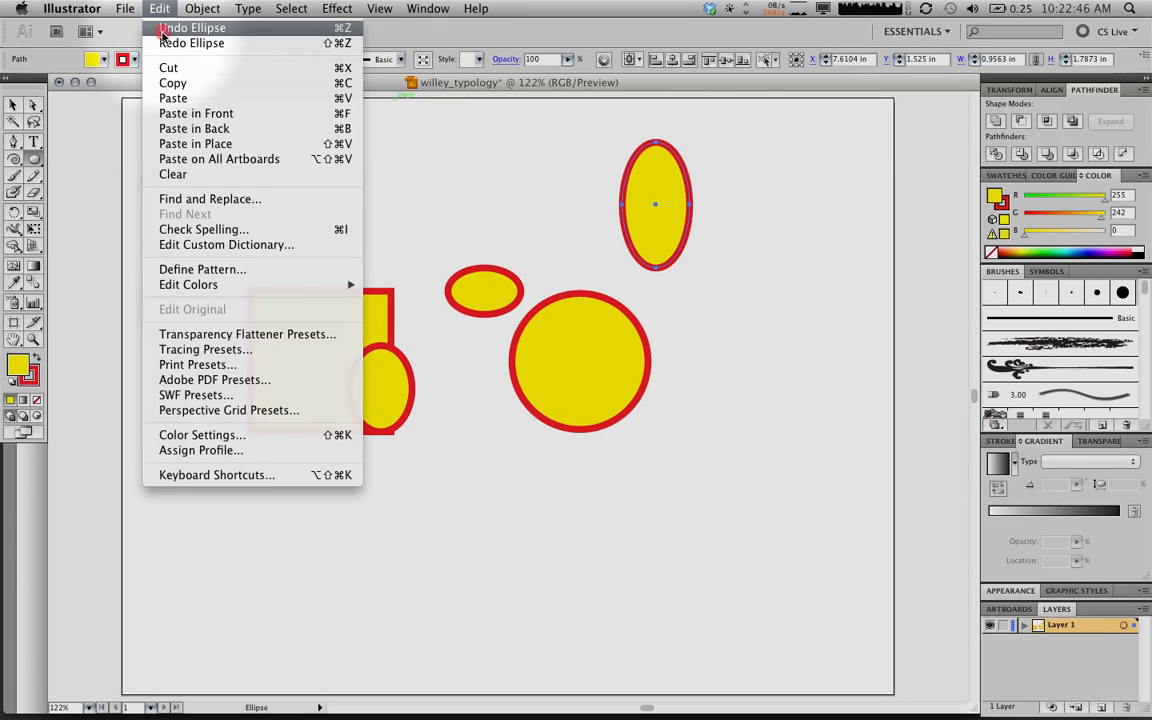
pyautogui.click(162, 33)
pyautogui.press('super')
pyautogui.press('super+z')
pyautogui.press('super+z')
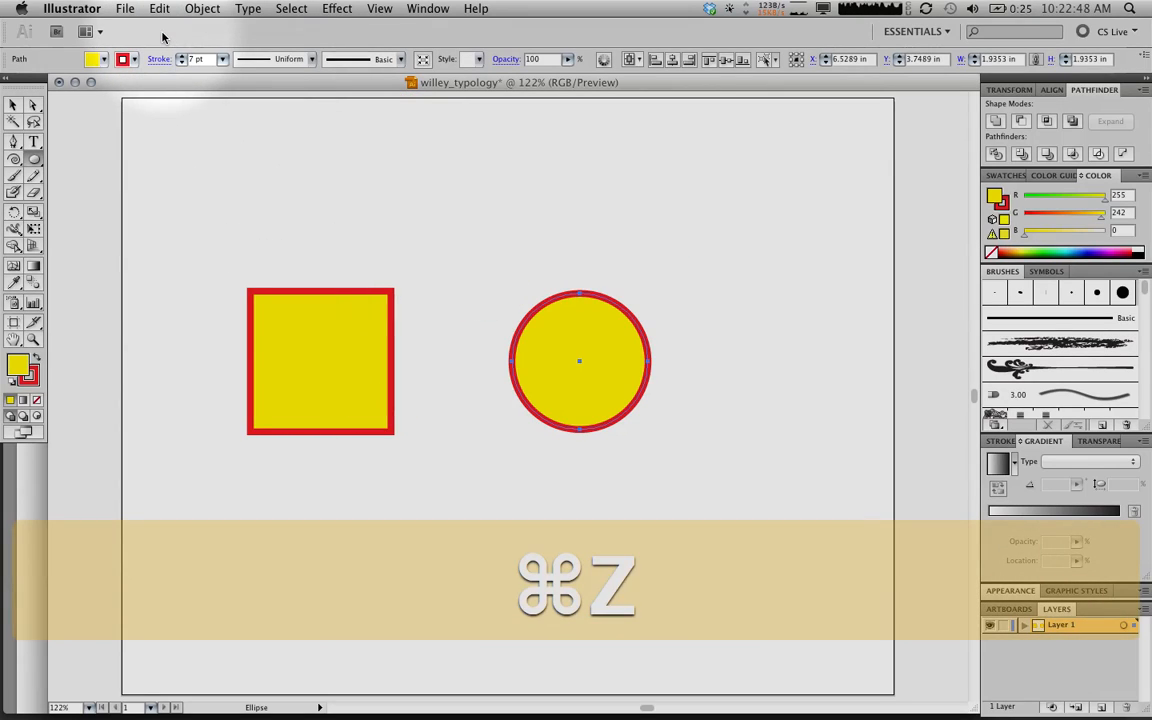
# - Select the square and switch to the Selection tool
pyautogui.keyDown('super'); pyautogui.click(320, 415); pyautogui.keyUp('super')
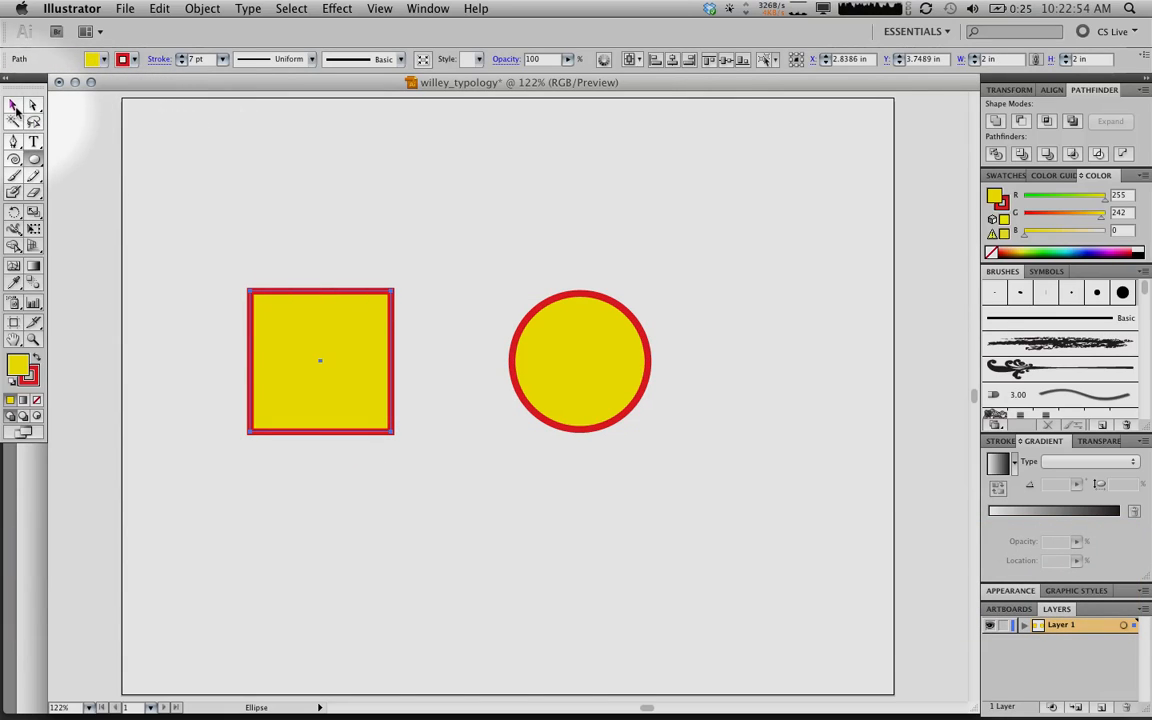
pyautogui.press('alt')
pyautogui.press('ctrl')
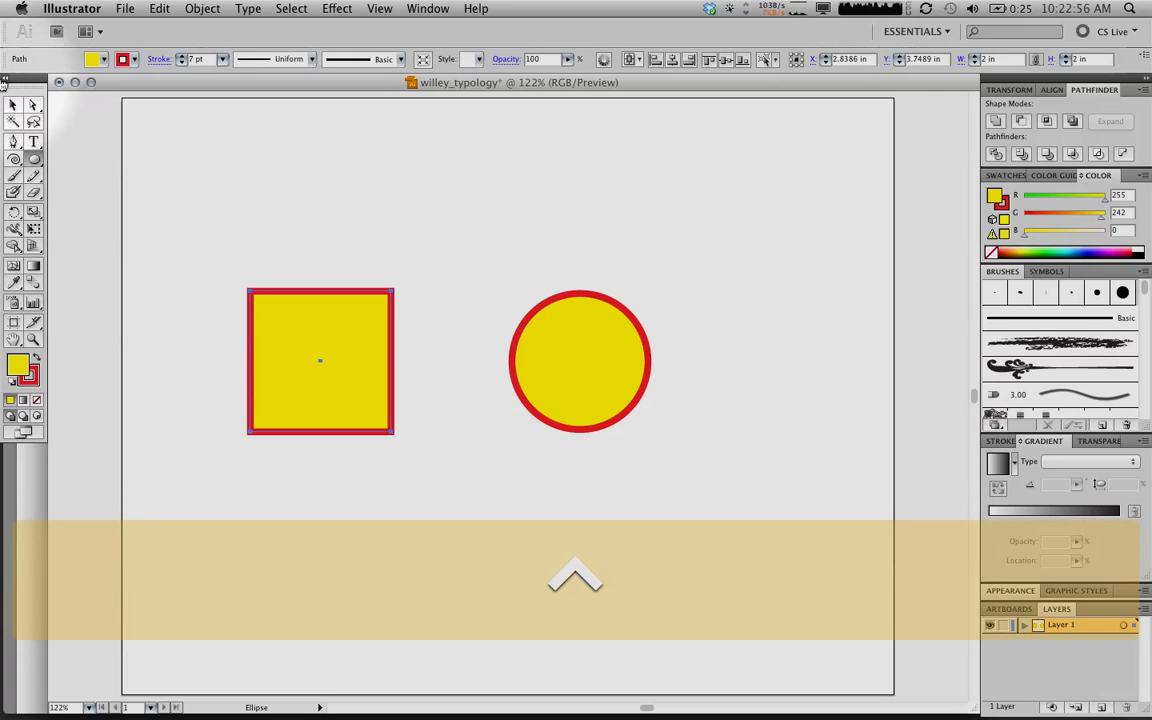
pyautogui.press('ctrl')
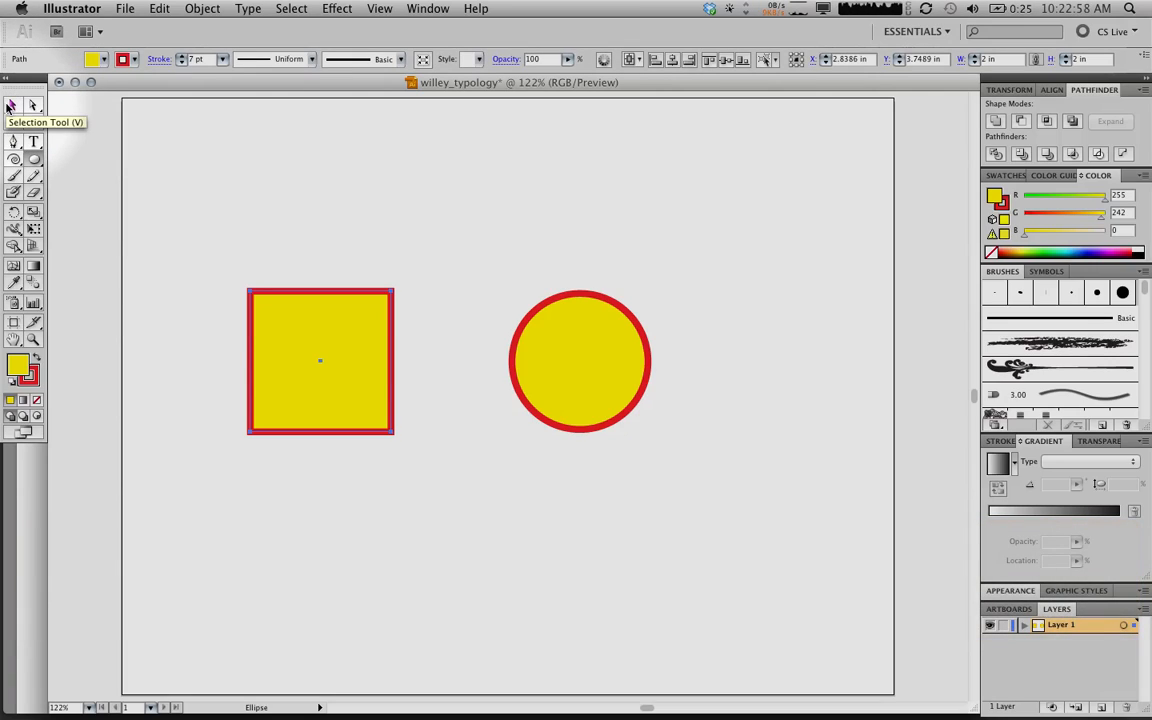
pyautogui.click(11, 104)
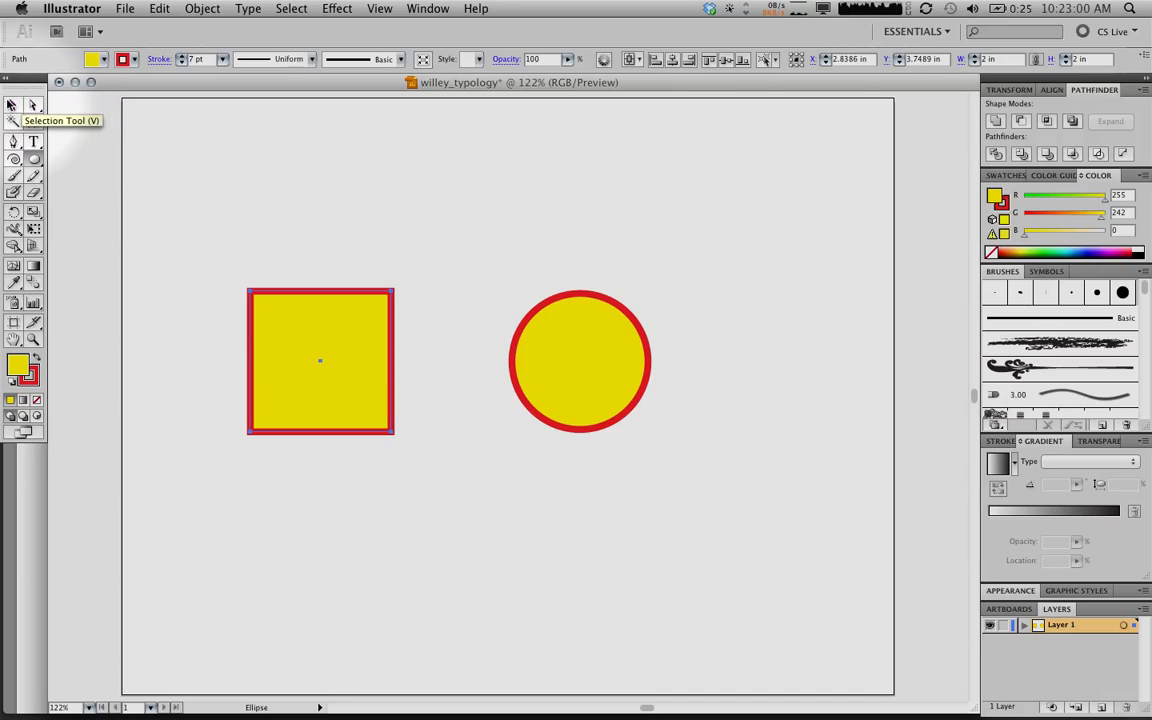
pyautogui.click(13, 104)
pyautogui.press('super')
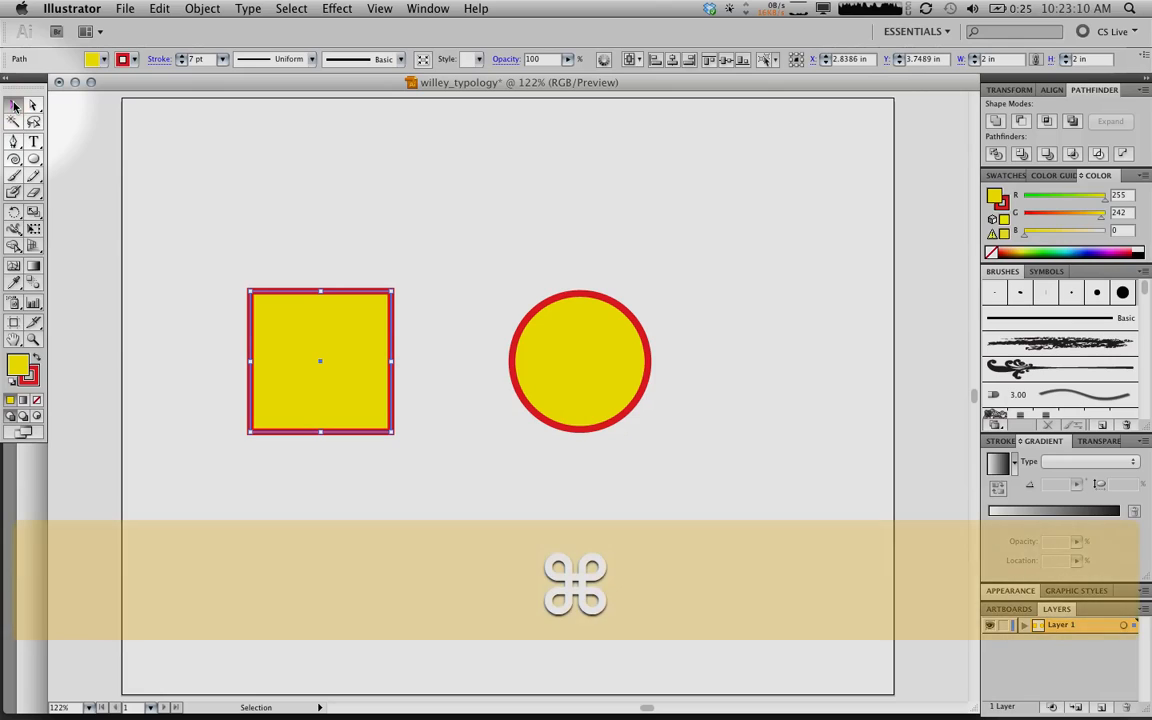
pyautogui.press('ctrl')
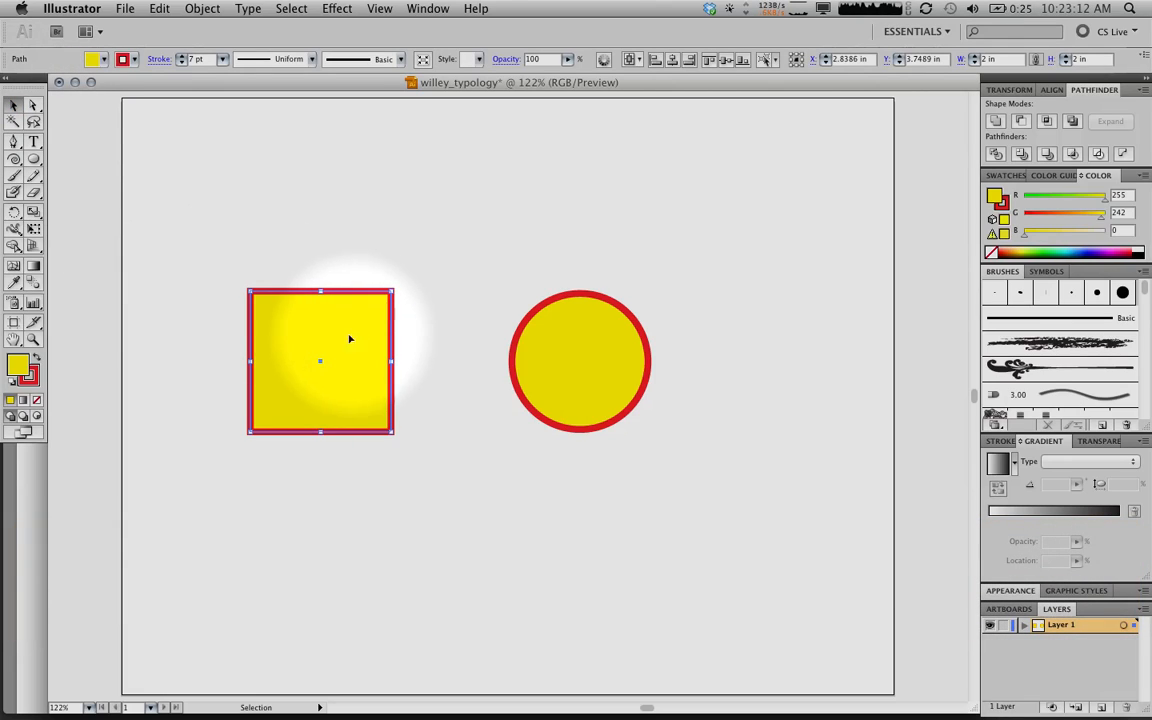
# - Move the square down and right to about X 4.21 in, Y 5 in, and deselect it
pyautogui.click(432, 368)
pyautogui.moveTo(372, 338); pyautogui.dragTo(455, 413)
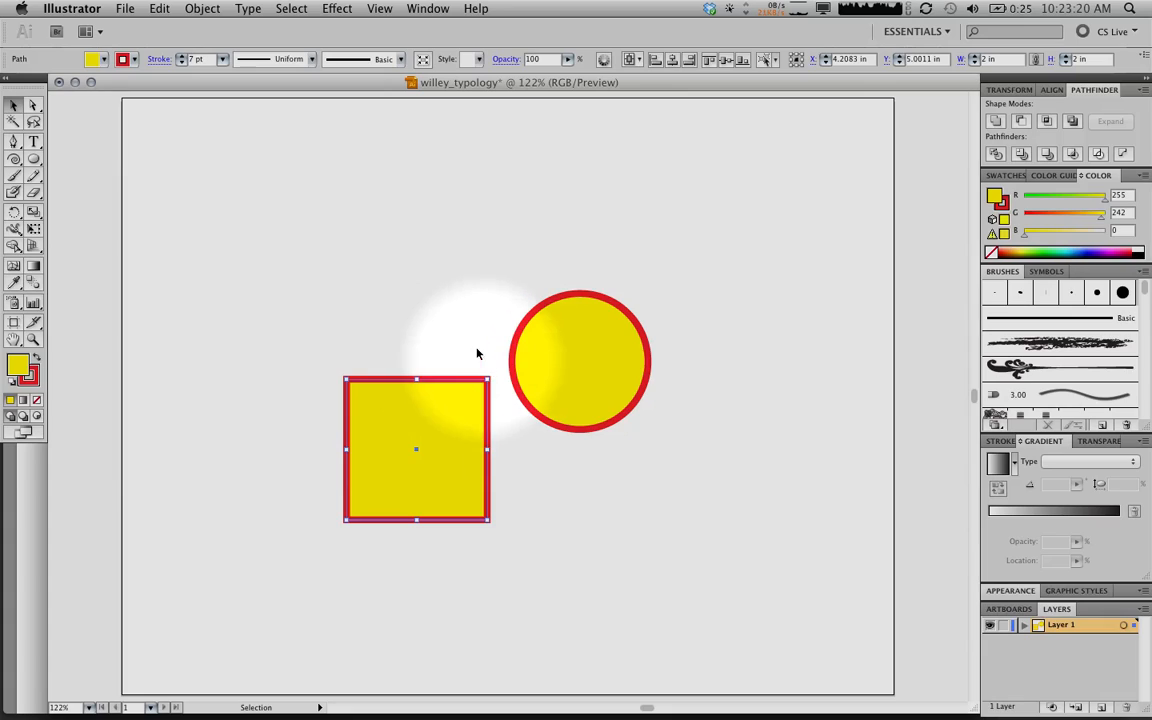
pyautogui.click(436, 289)
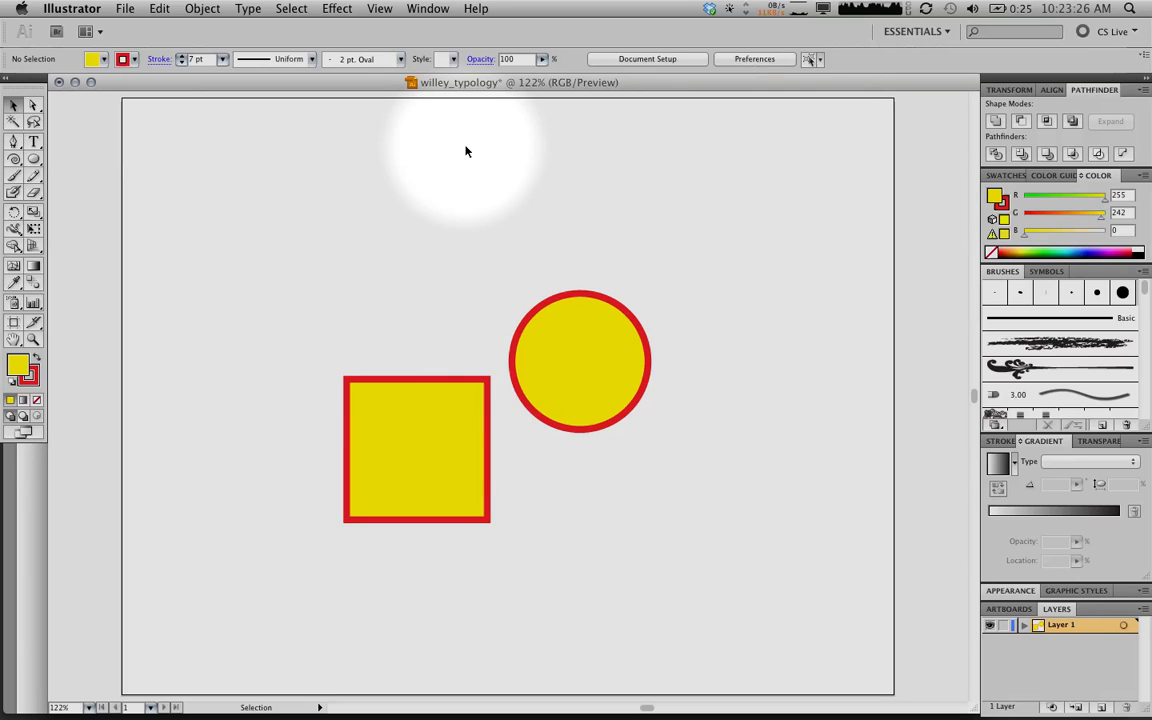
# - Zoom in to 600% on the gap between the square and the circle
pyautogui.click(384, 8)
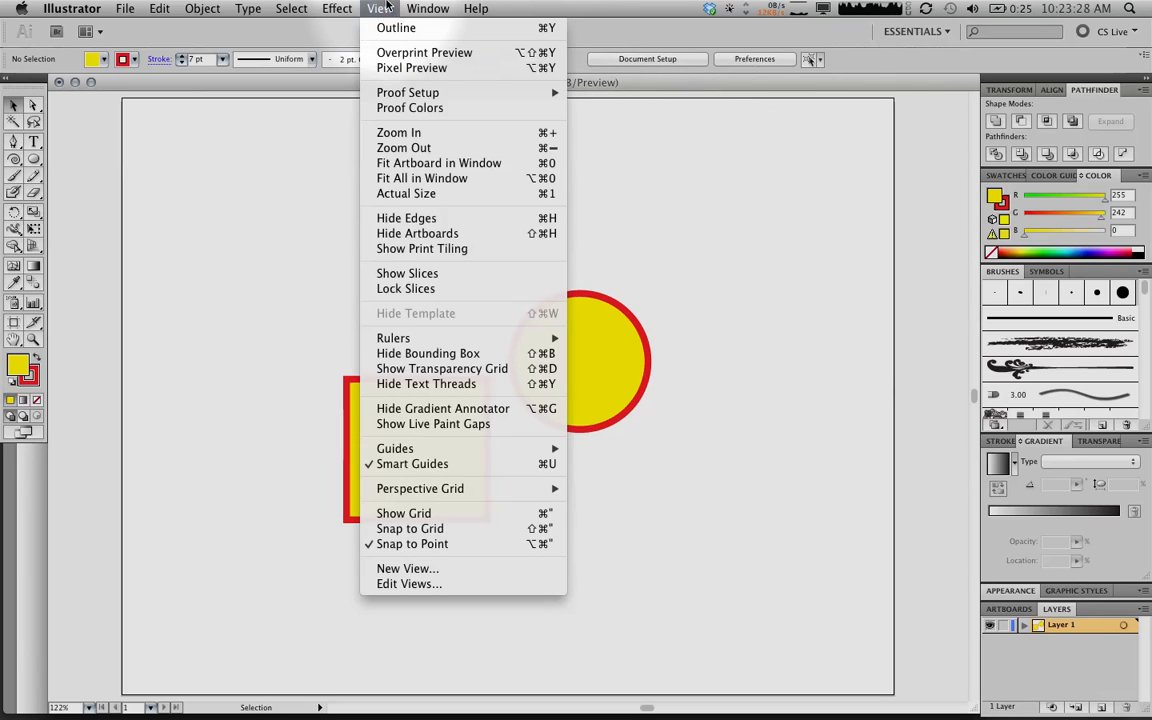
pyautogui.click(405, 133)
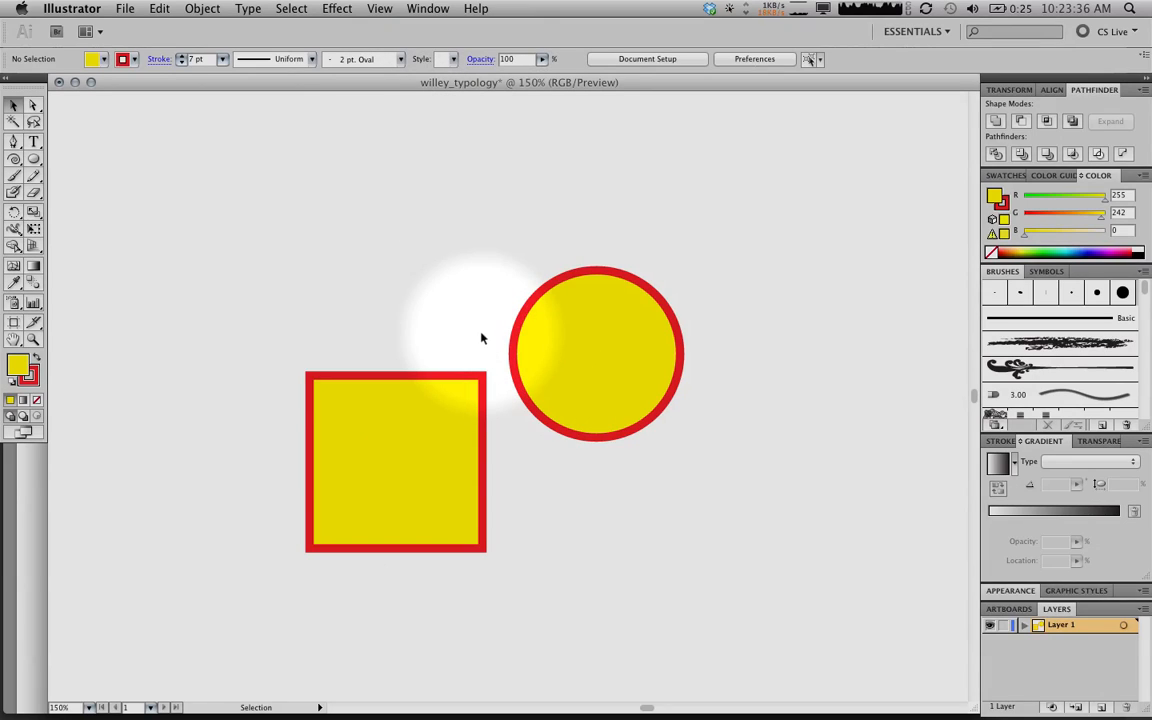
pyautogui.press('super+equal')
pyautogui.press('super+equal')
pyautogui.press('super+equal')
pyautogui.press('super+equal')
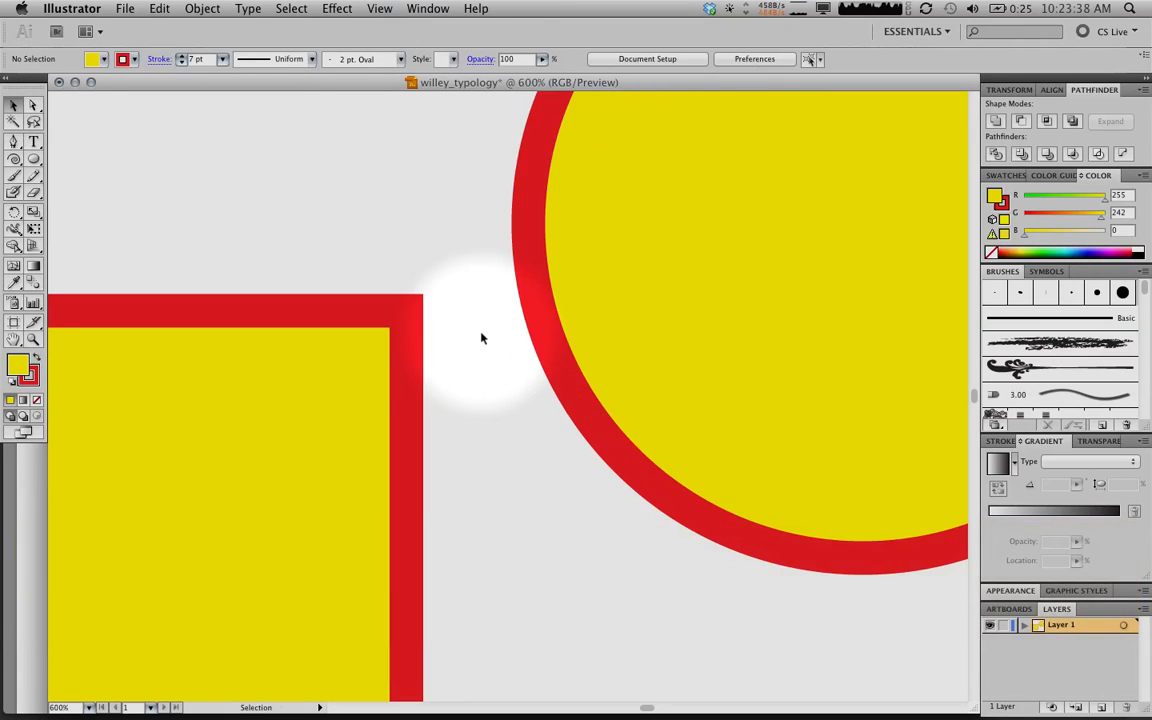
# - Select the square and enlarge it by its upper-right corner to about 2.06 in wide and 2.04 in high
pyautogui.click(681, 266)
pyautogui.click(304, 429)
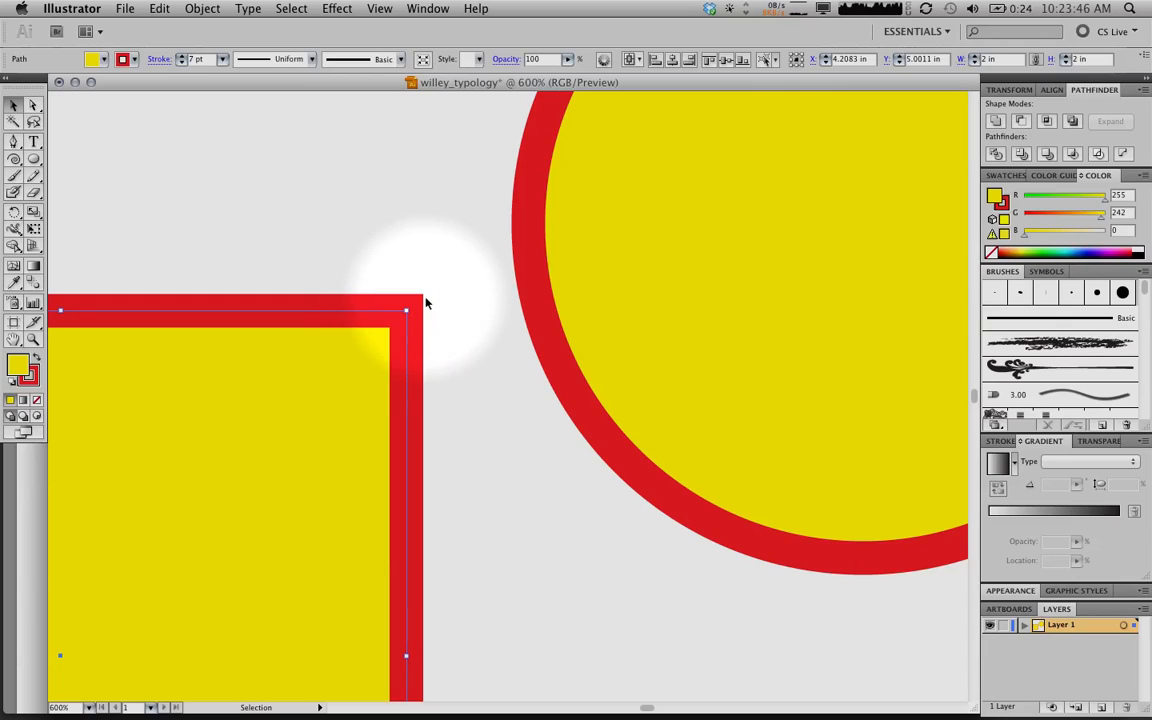
pyautogui.press('super+minus')
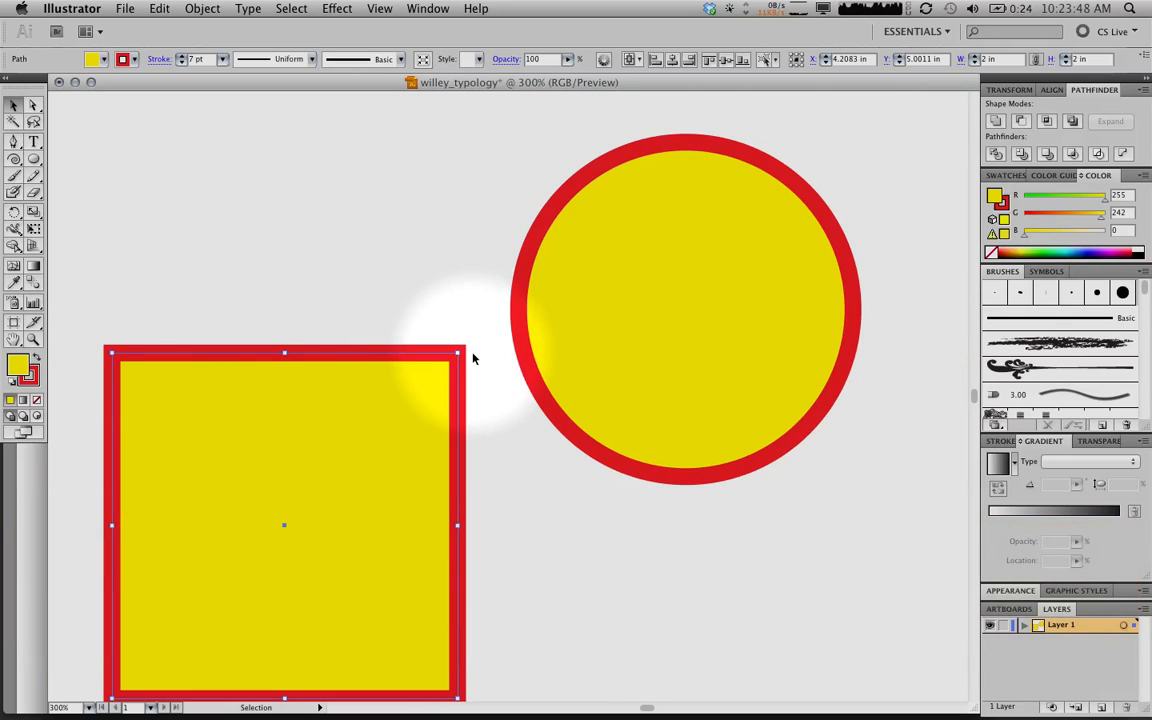
pyautogui.moveTo(458, 353)
pyautogui.mouseDown()
pyautogui.moveTo(396, 409)
pyautogui.moveTo(468, 340)
pyautogui.mouseUp()
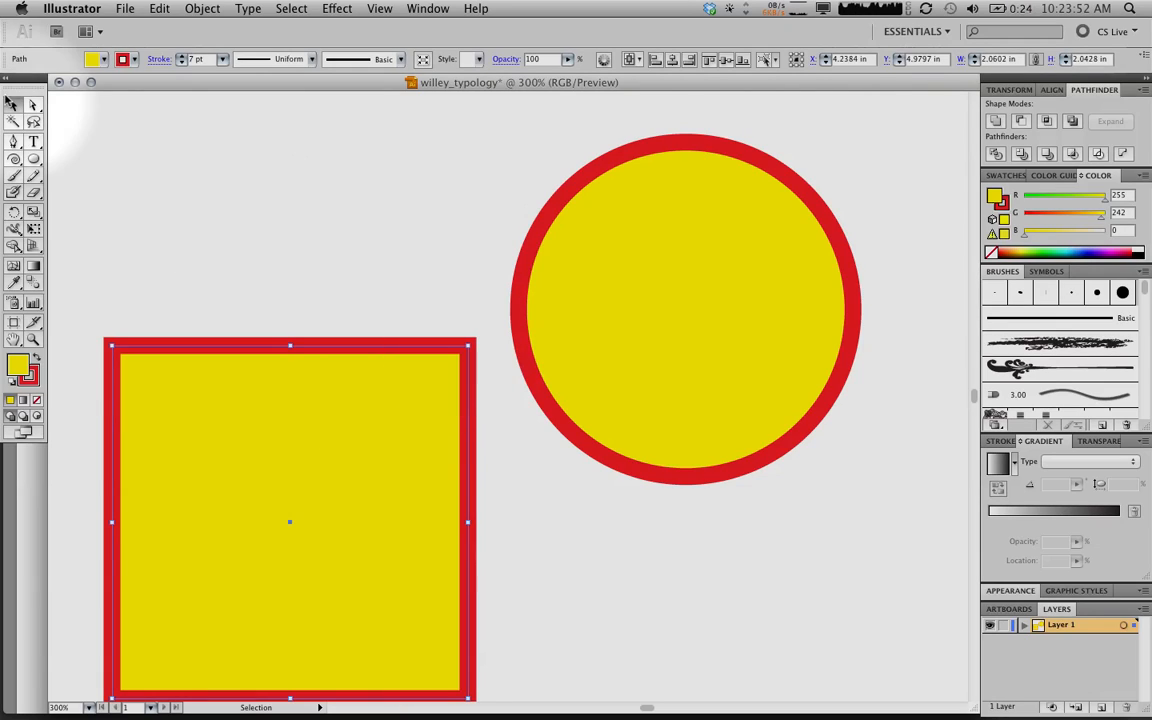
# - Try flattening the square to about 1.45 in high and the circle to about 1.34 in high, undoing each change
pyautogui.moveTo(290, 346)
pyautogui.mouseDown()
pyautogui.moveTo(290, 442)
pyautogui.moveTo(285, 334)
pyautogui.mouseUp()
pyautogui.press('super+z')
pyautogui.press('super+z')
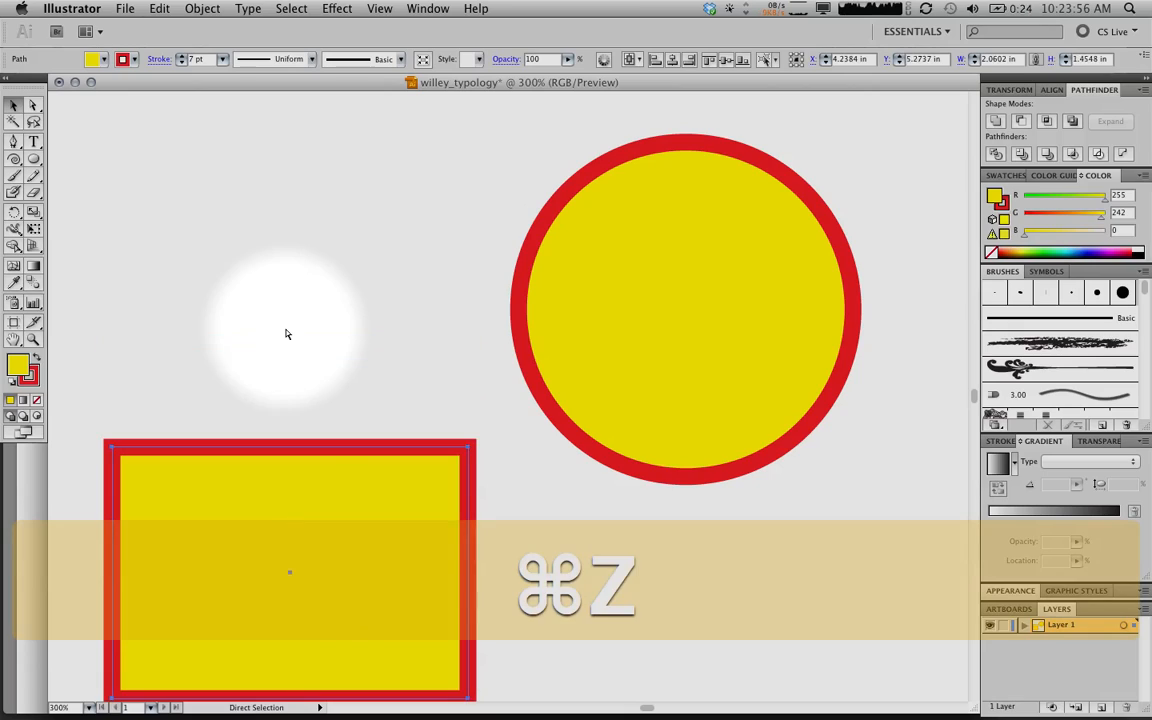
pyautogui.click(613, 328)
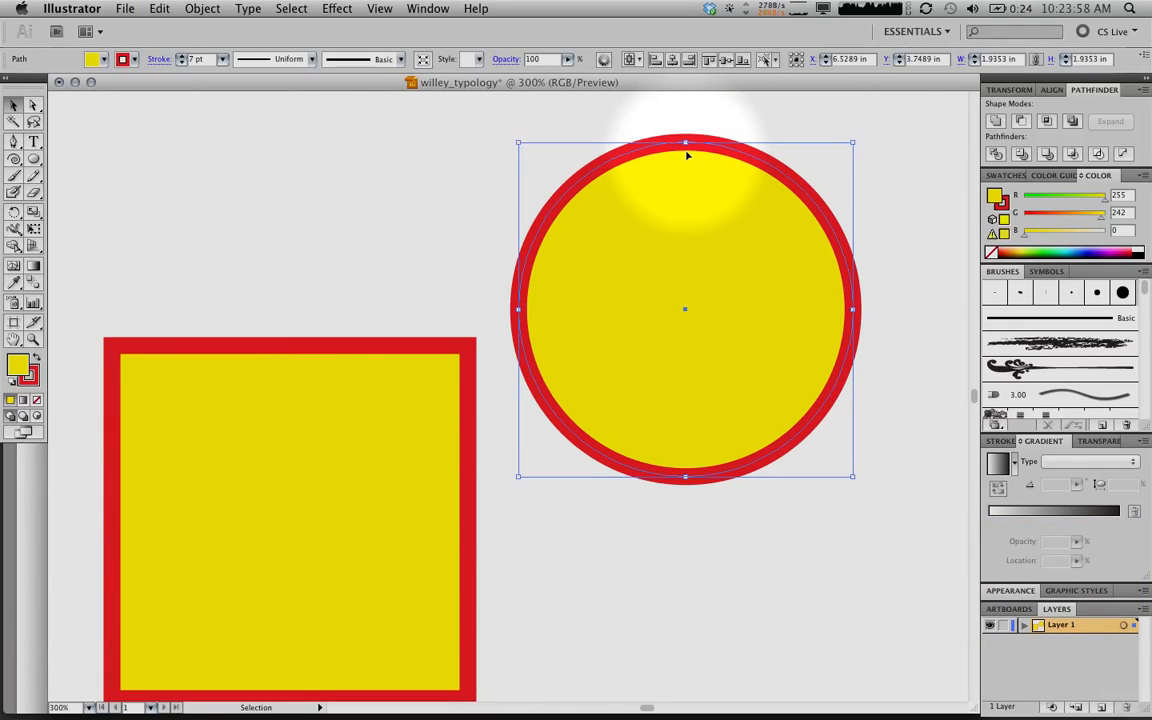
pyautogui.moveTo(685, 142); pyautogui.dragTo(686, 246)
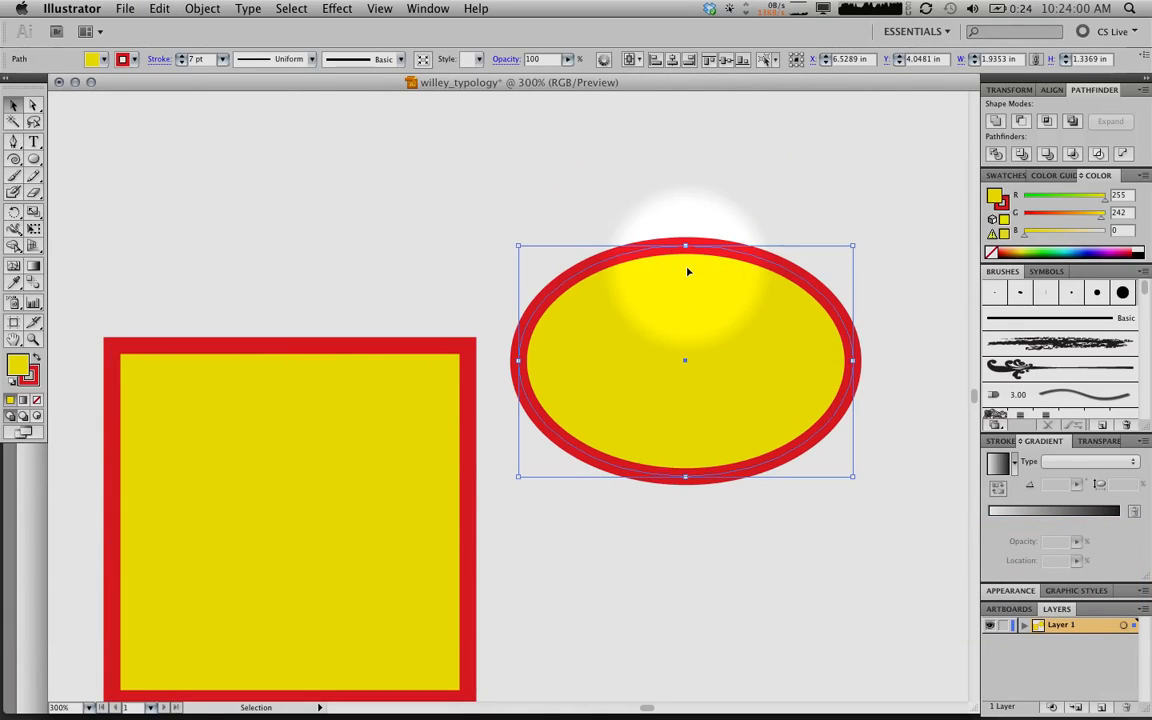
pyautogui.press('super+z')
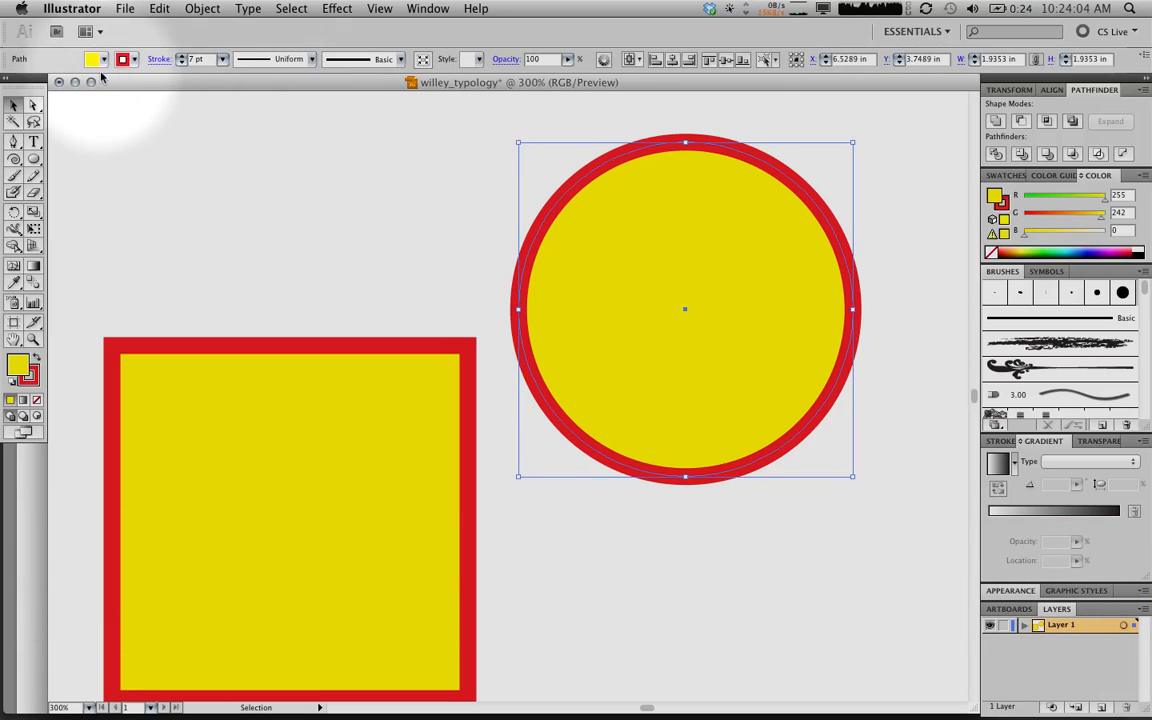
# - Switch to the Direct Selection tool, deselect everything, and select the circle and the square in turn
pyautogui.click(33, 106)
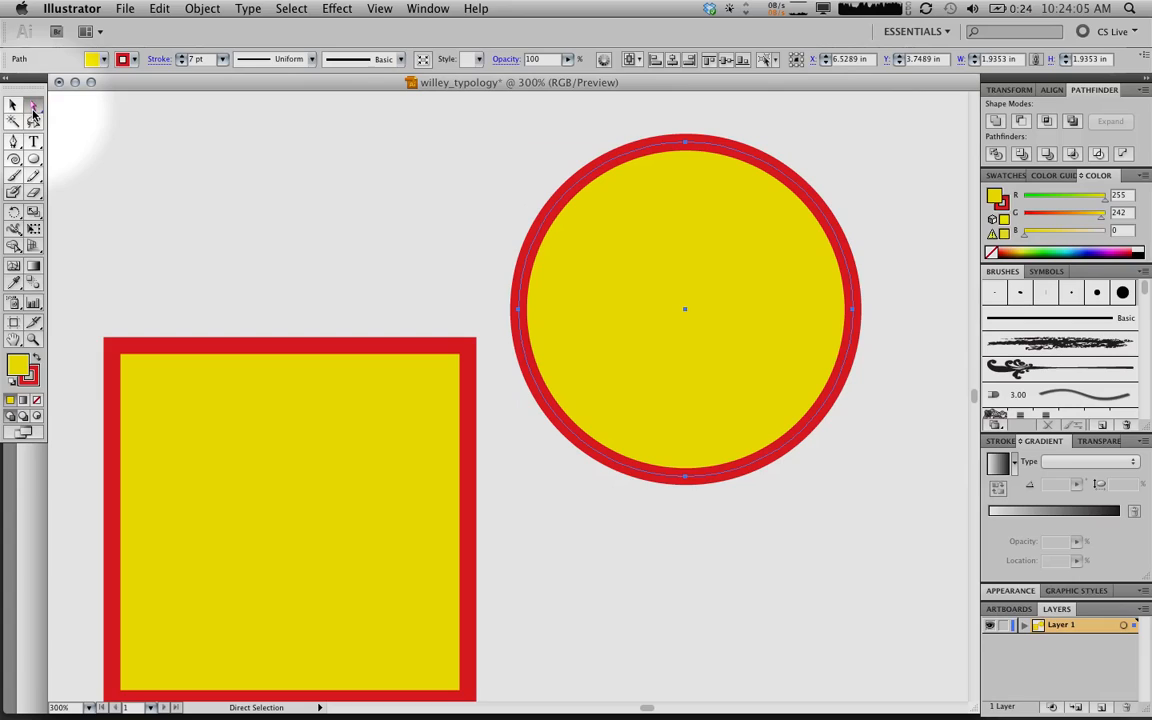
pyautogui.click(386, 237)
pyautogui.click(658, 240)
pyautogui.click(398, 416)
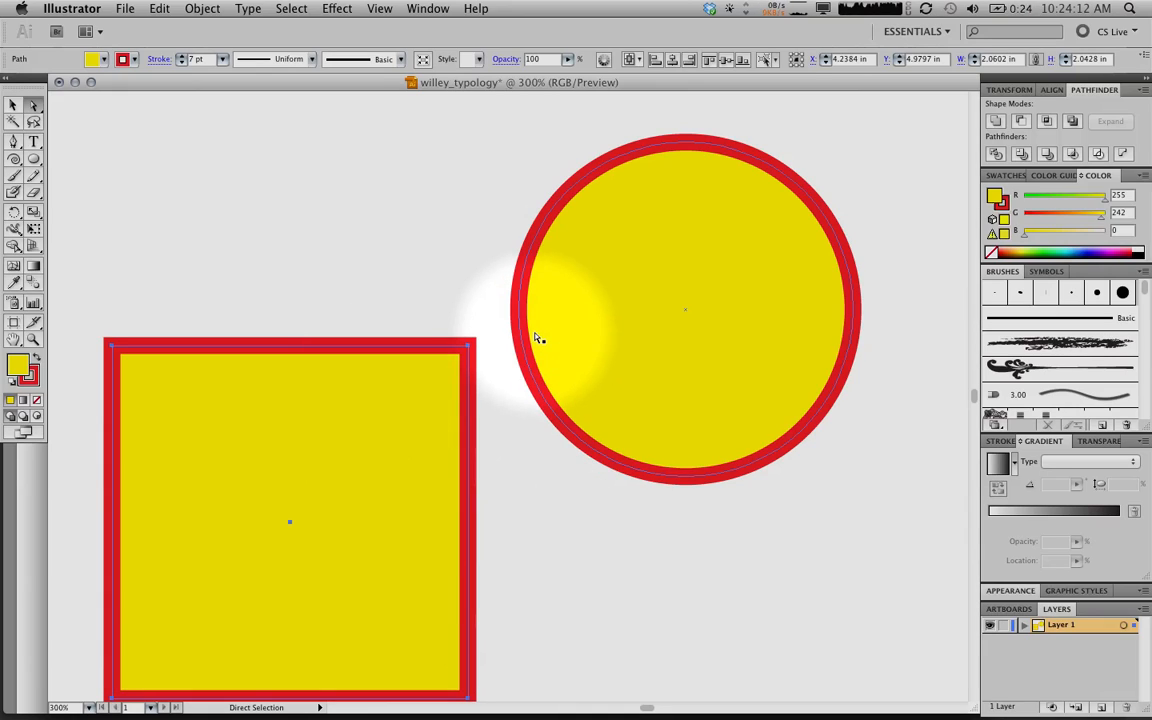
pyautogui.press('ctrl')
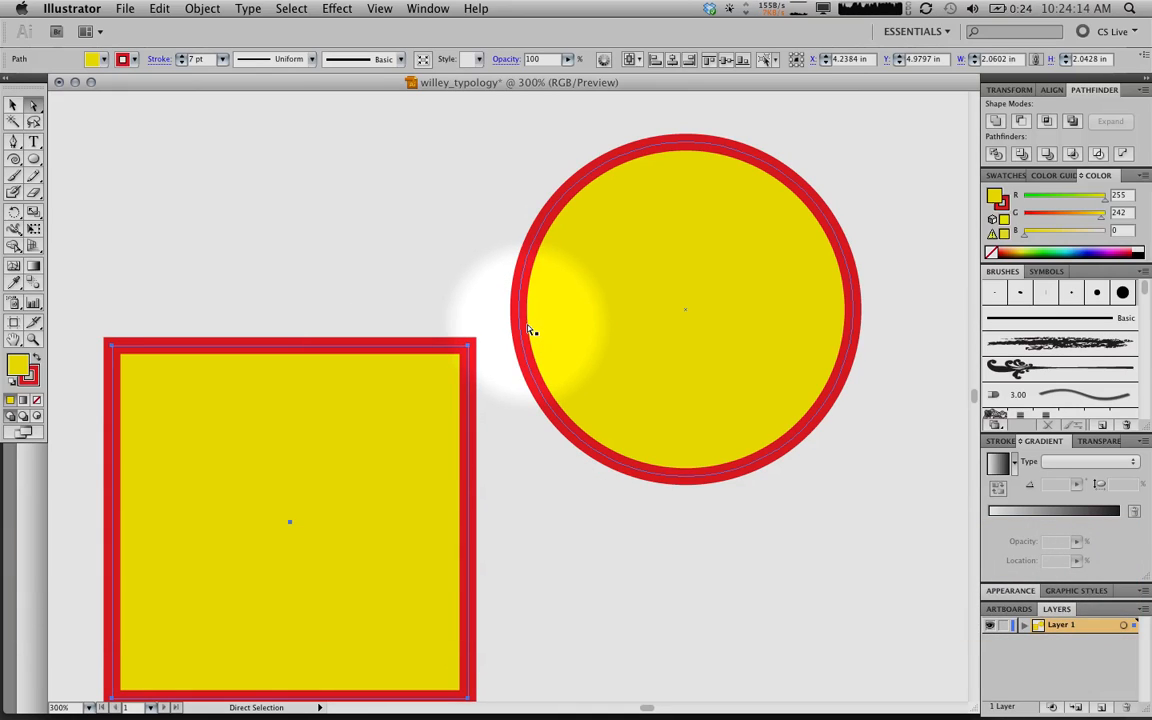
# - Zoom in on the gap between the shapes and directly select the circle, the square, and the square's upper-right anchor point
pyautogui.press('super+space')
pyautogui.moveTo(335, 236); pyautogui.dragTo(684, 432)
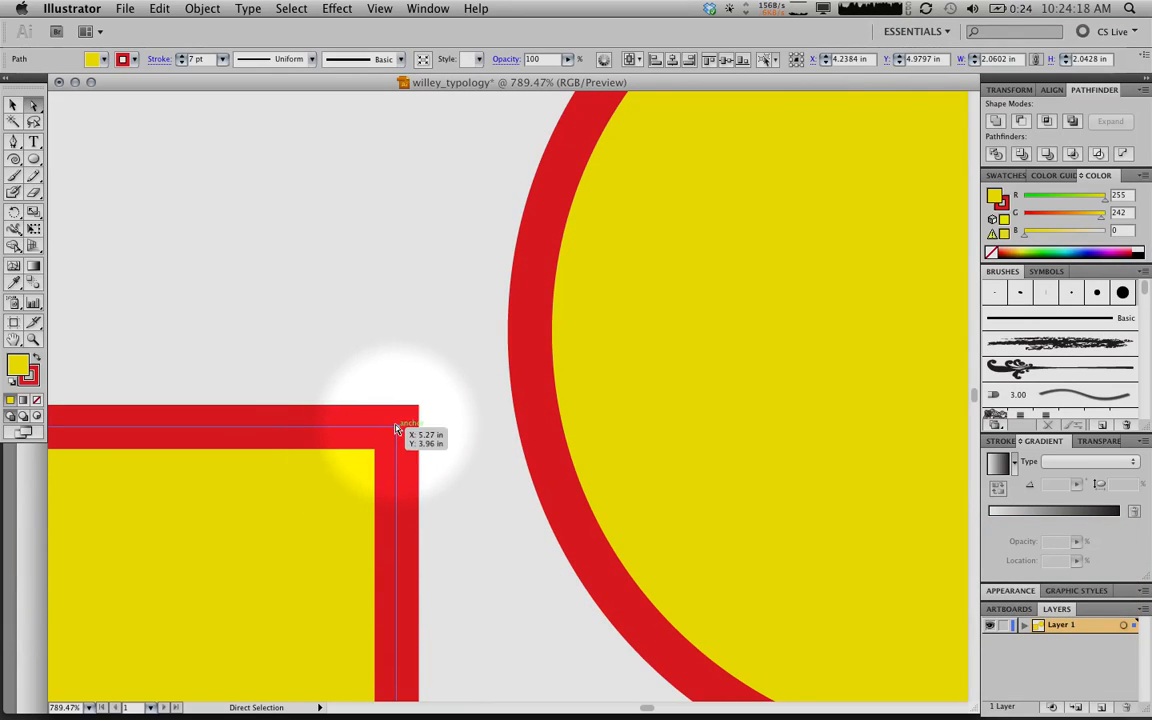
pyautogui.click(549, 328)
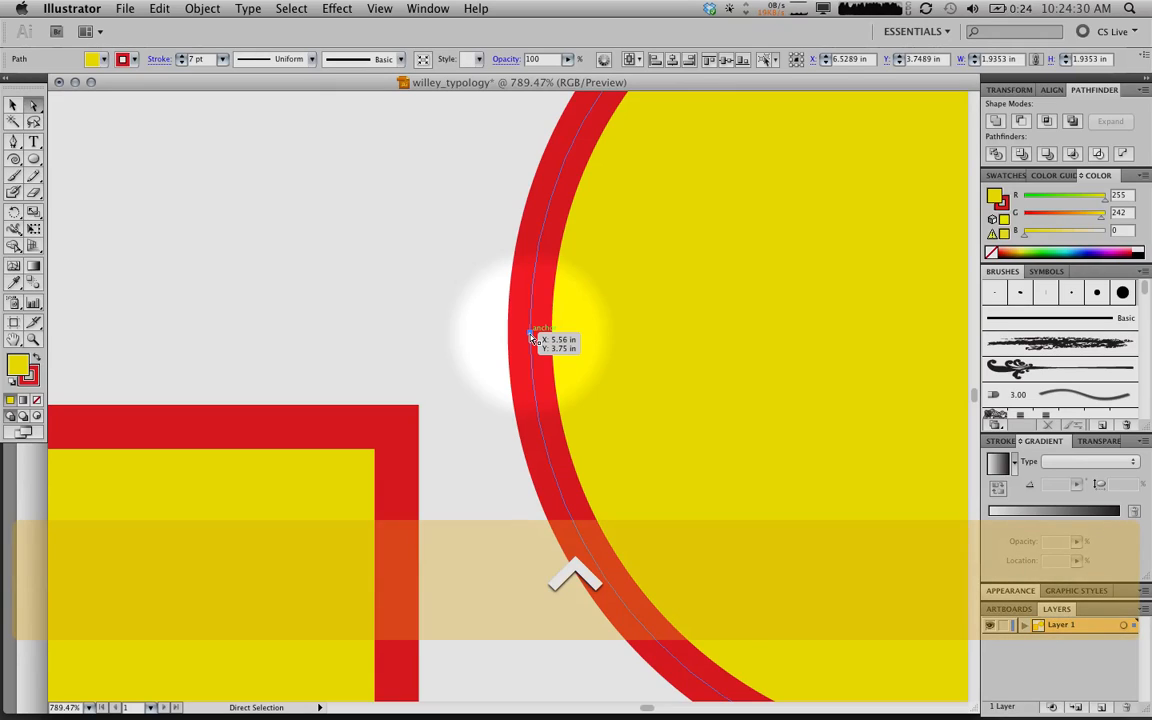
pyautogui.click(312, 506)
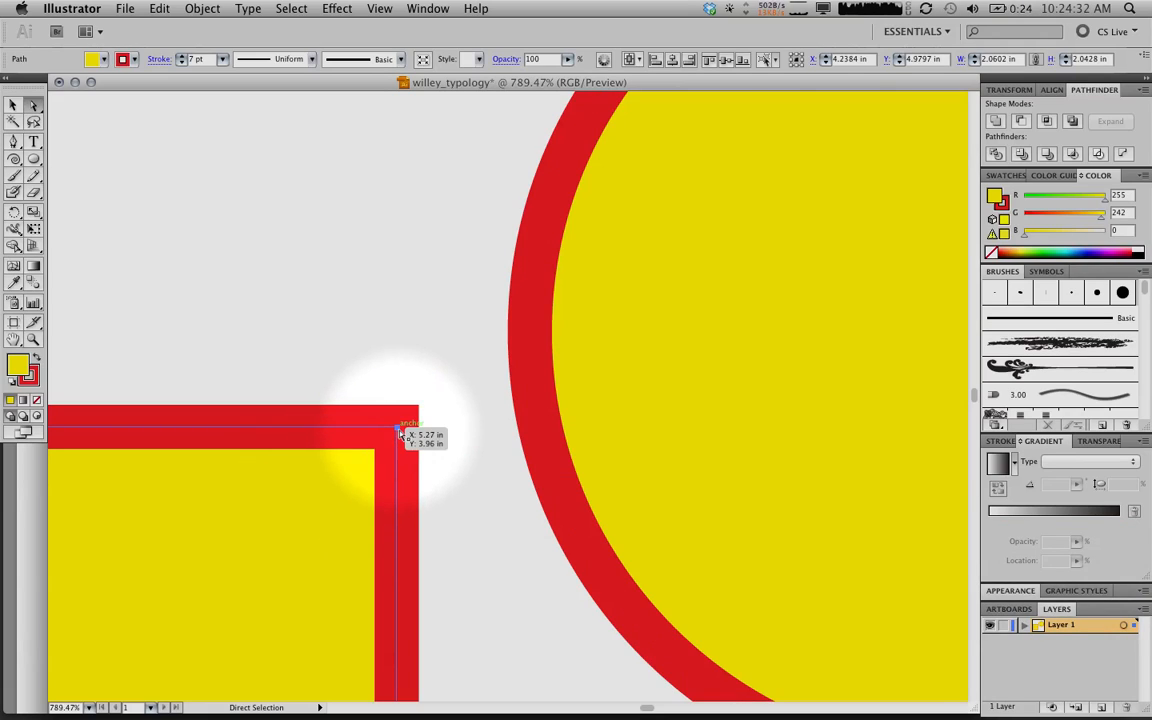
pyautogui.click(399, 430)
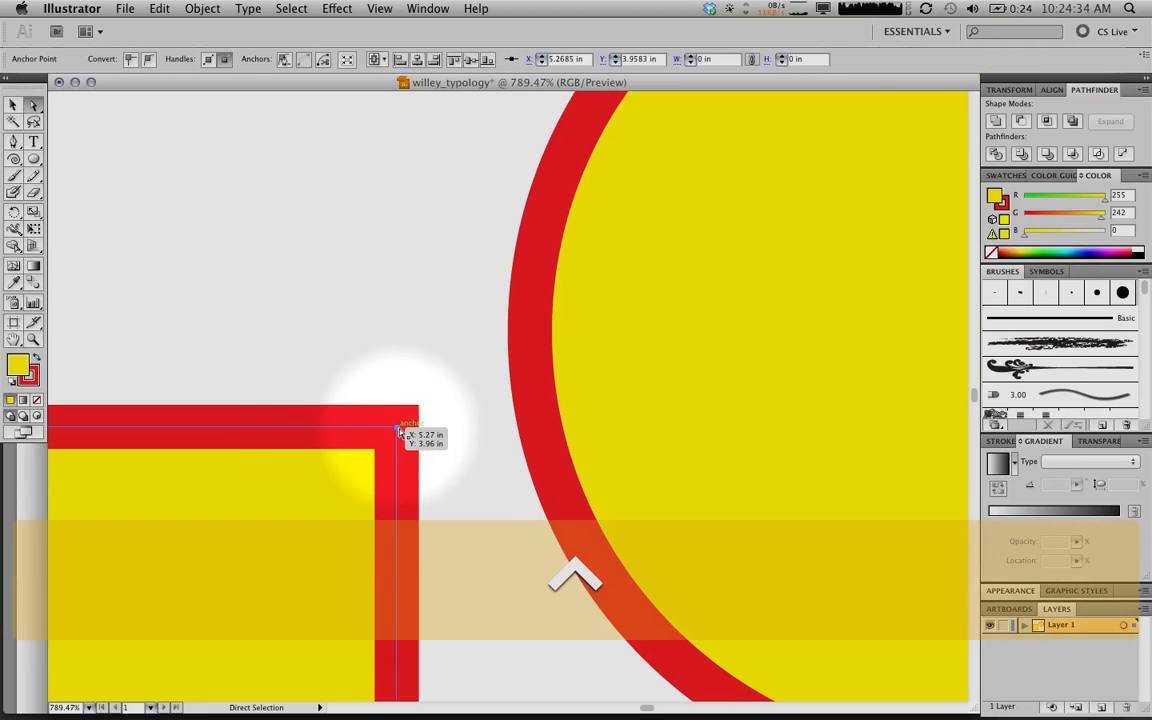
# - Try pulling the square's upper-left anchor point out to about X 1.99 in, Y 1.97 in, and undo the move
pyautogui.press('super+0')
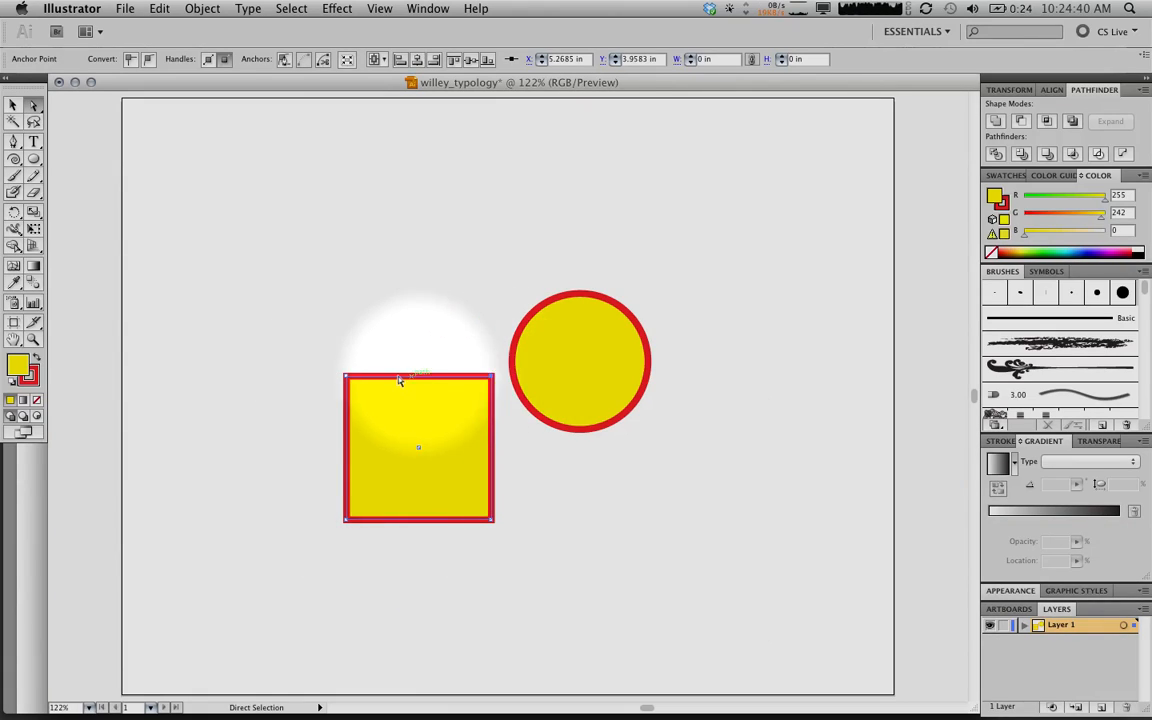
pyautogui.click(348, 380)
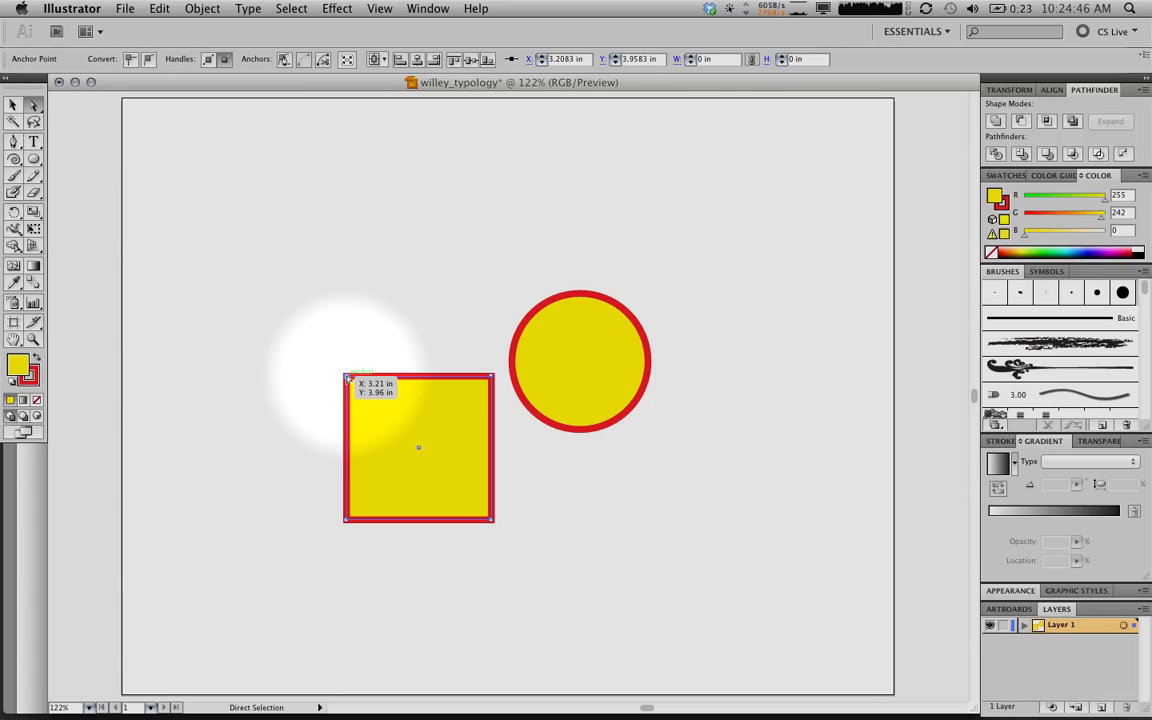
pyautogui.moveTo(348, 380); pyautogui.dragTo(259, 237)
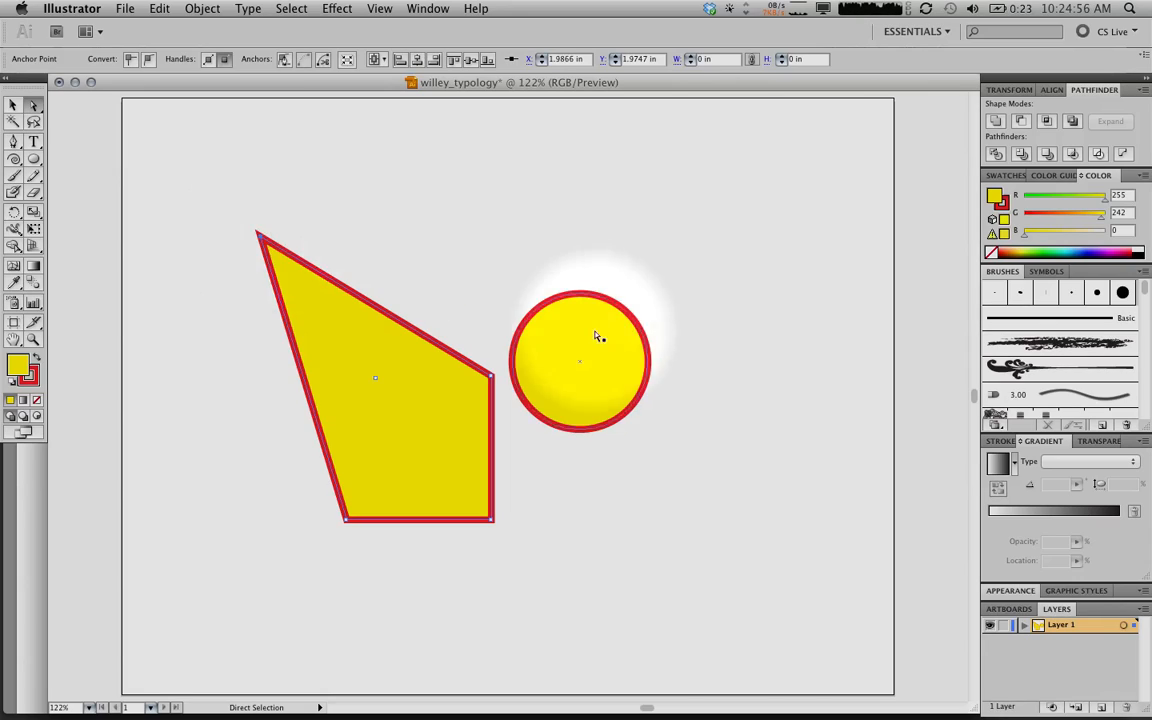
pyautogui.press('super+z')
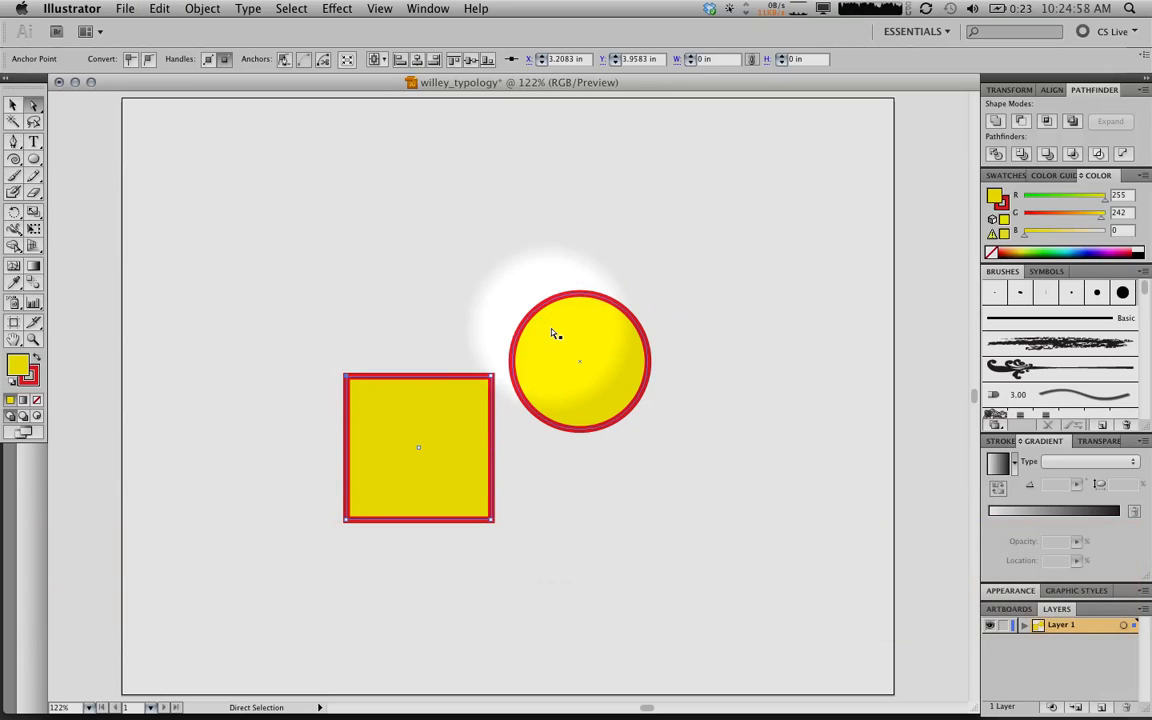
# - Zoom in between the shapes and select the circle's left anchor point, followed by the square's upper-right anchor point
pyautogui.keyDown('super'); pyautogui.click(565, 368); pyautogui.keyUp('super')
pyautogui.press('super+space')
pyautogui.moveTo(416, 303); pyautogui.dragTo(581, 411)
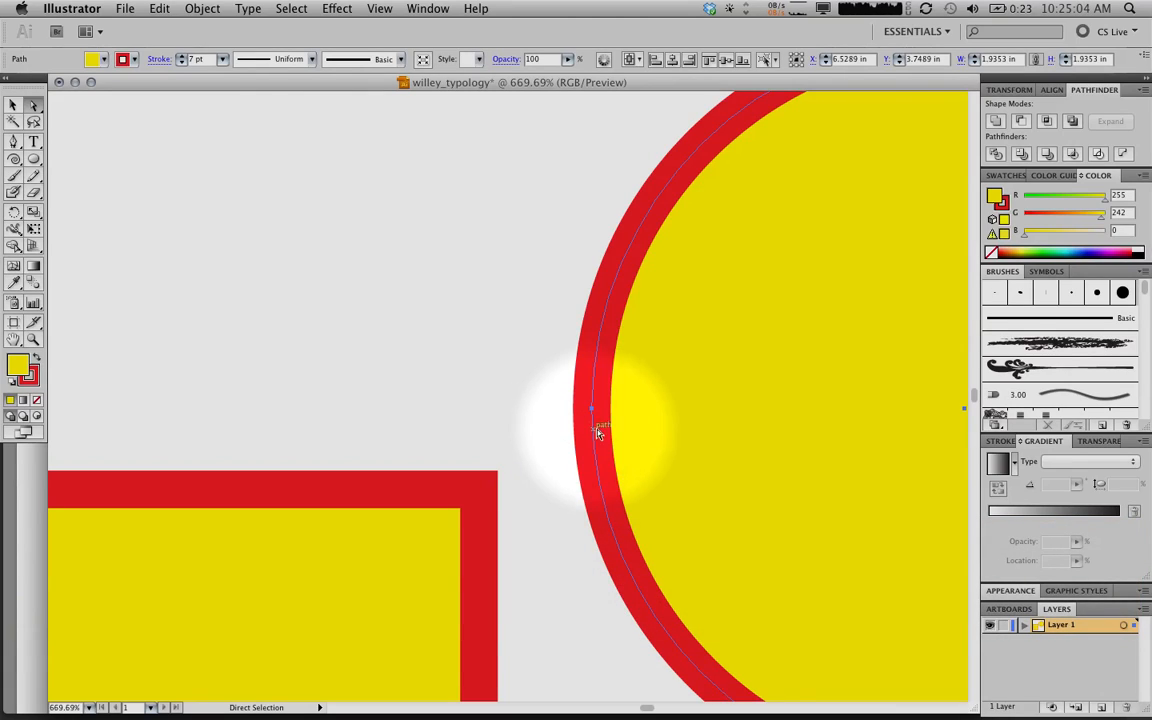
pyautogui.click(593, 412)
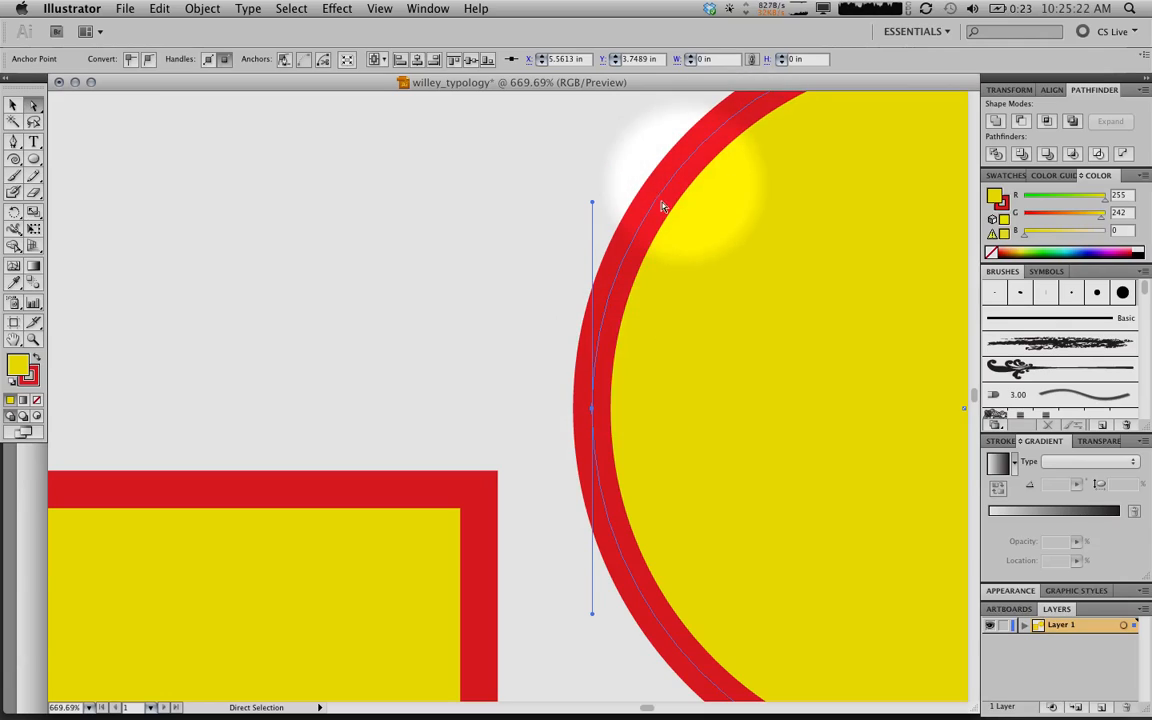
pyautogui.click(412, 580)
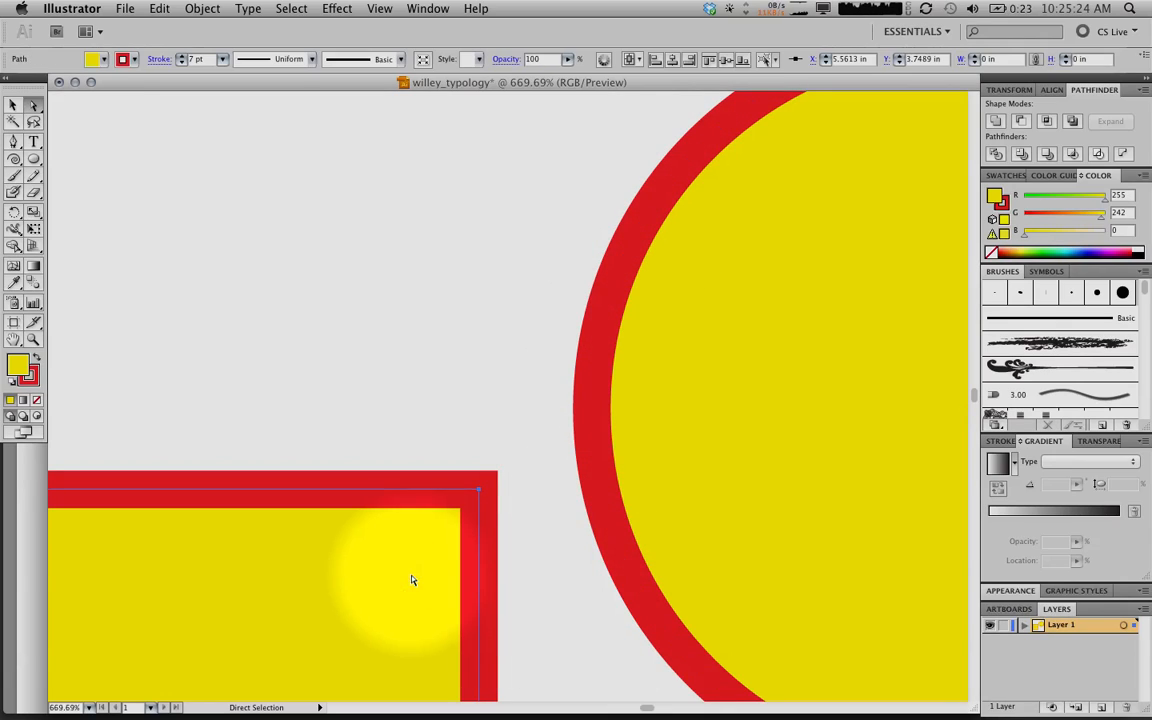
pyautogui.click(480, 490)
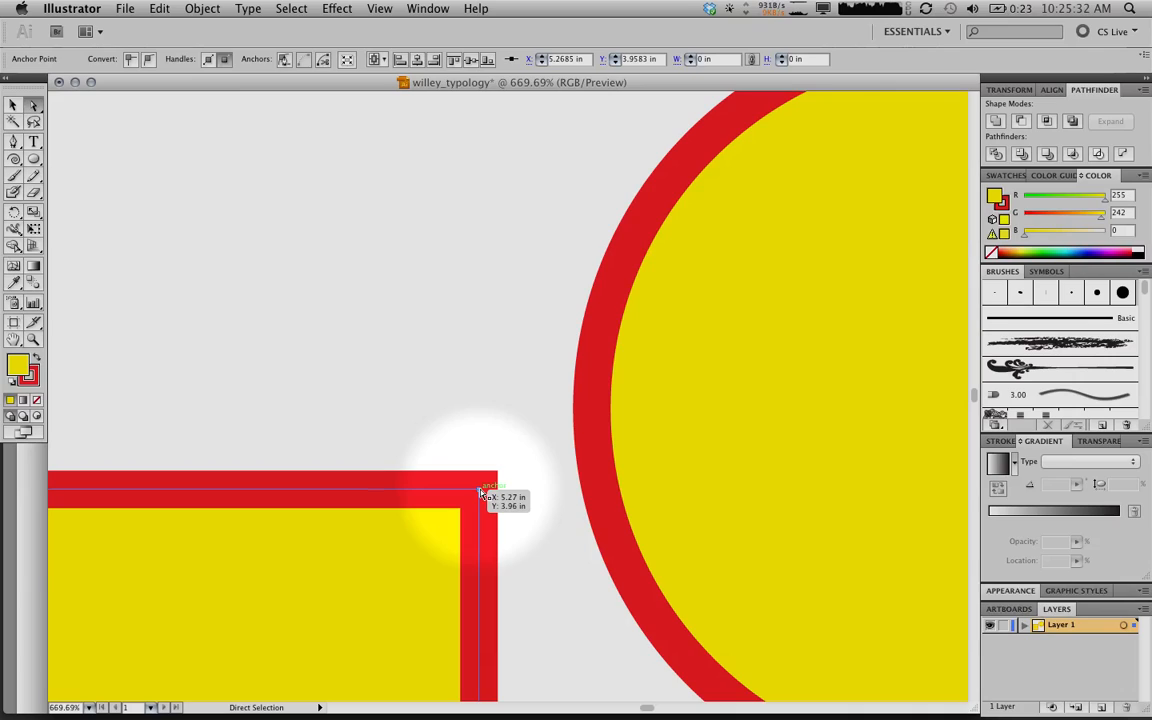
# - Select the circle's left anchor point and swing its upper direction handle into the circle and back out to the upper left
pyautogui.click(616, 350)
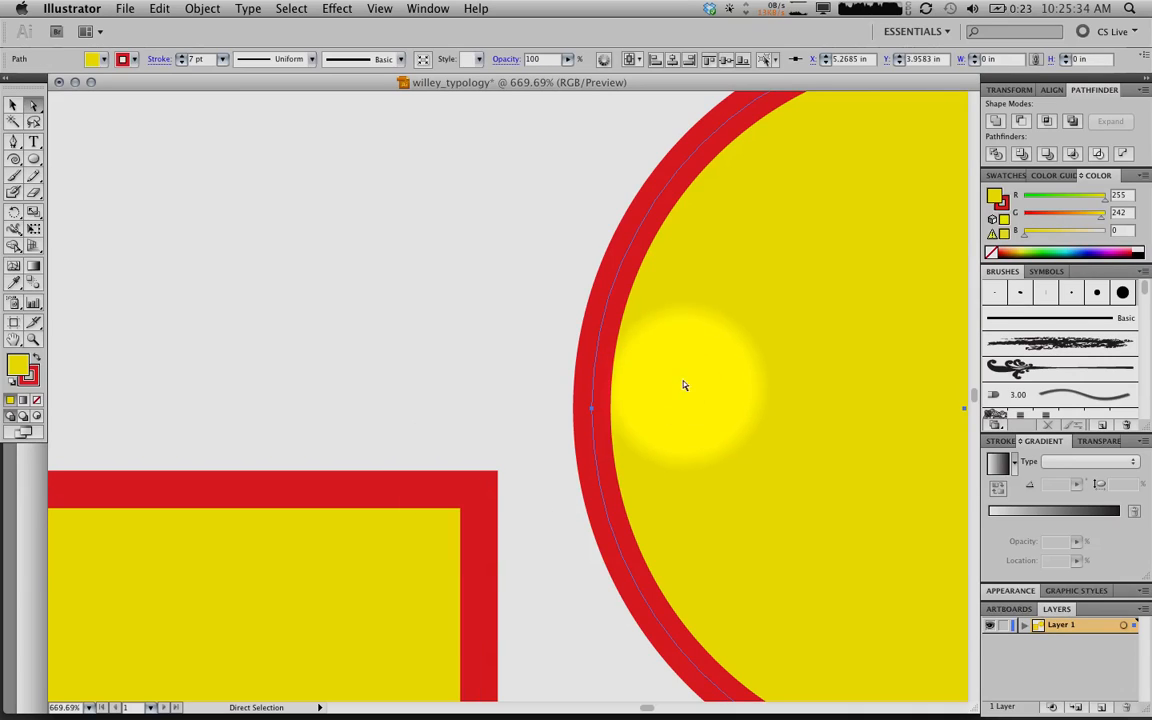
pyautogui.click(593, 410)
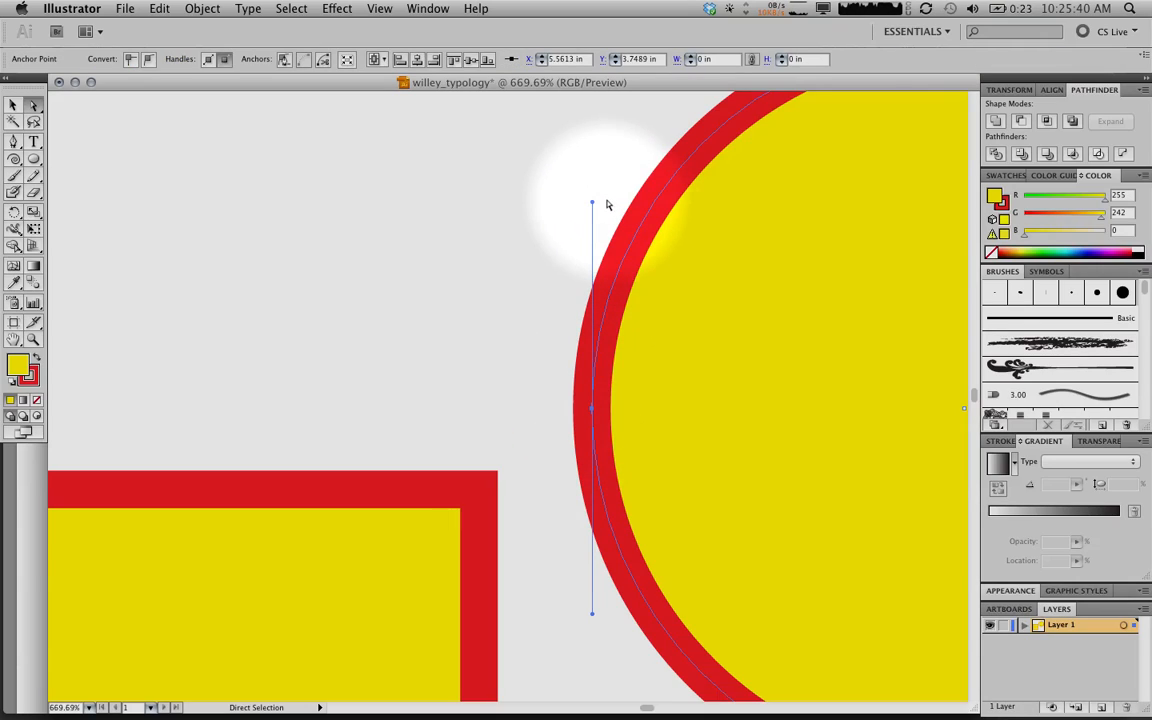
pyautogui.moveTo(593, 203); pyautogui.dragTo(750, 371)
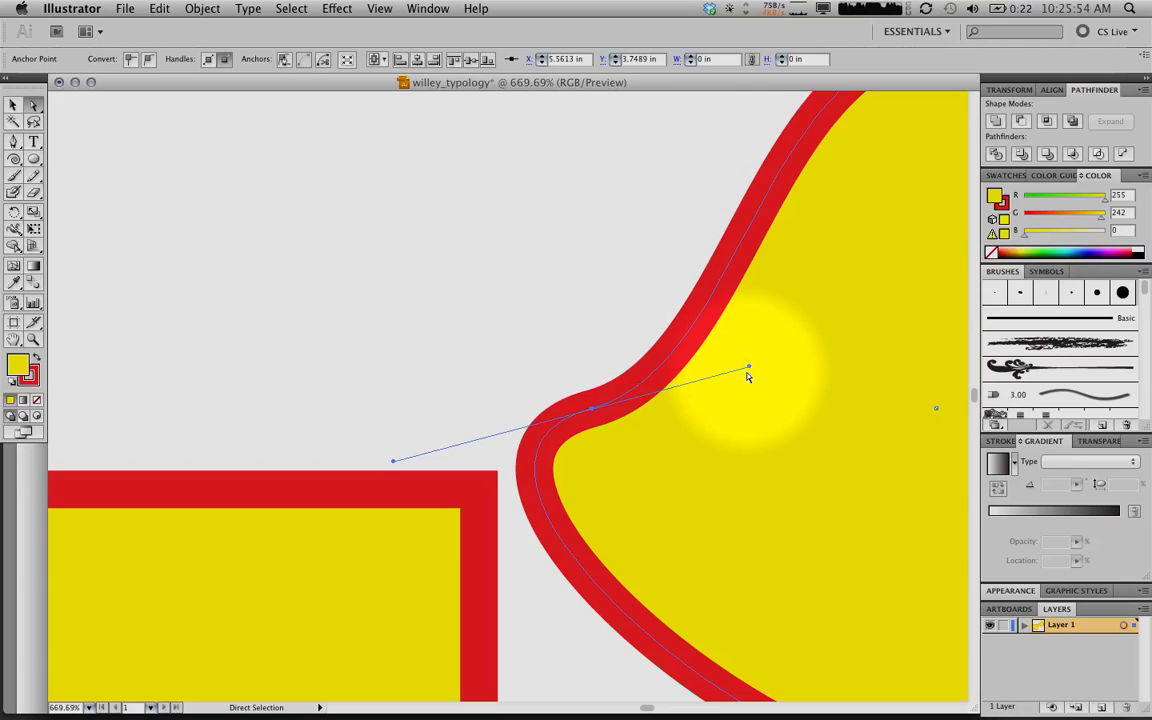
pyautogui.moveTo(748, 368)
pyautogui.mouseDown()
pyautogui.moveTo(573, 229)
pyautogui.moveTo(473, 273)
pyautogui.mouseUp()
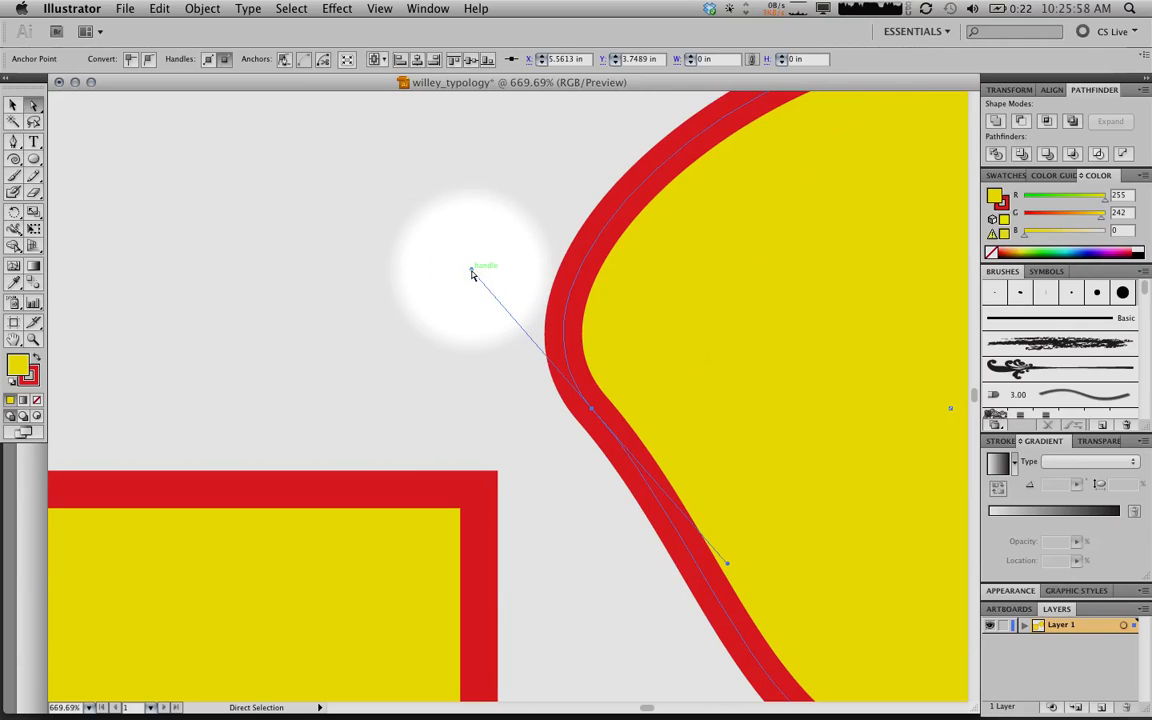
# - Try to move the left anchor point's direction handle with the Selection tool, and undo the attempt
pyautogui.click(13, 104)
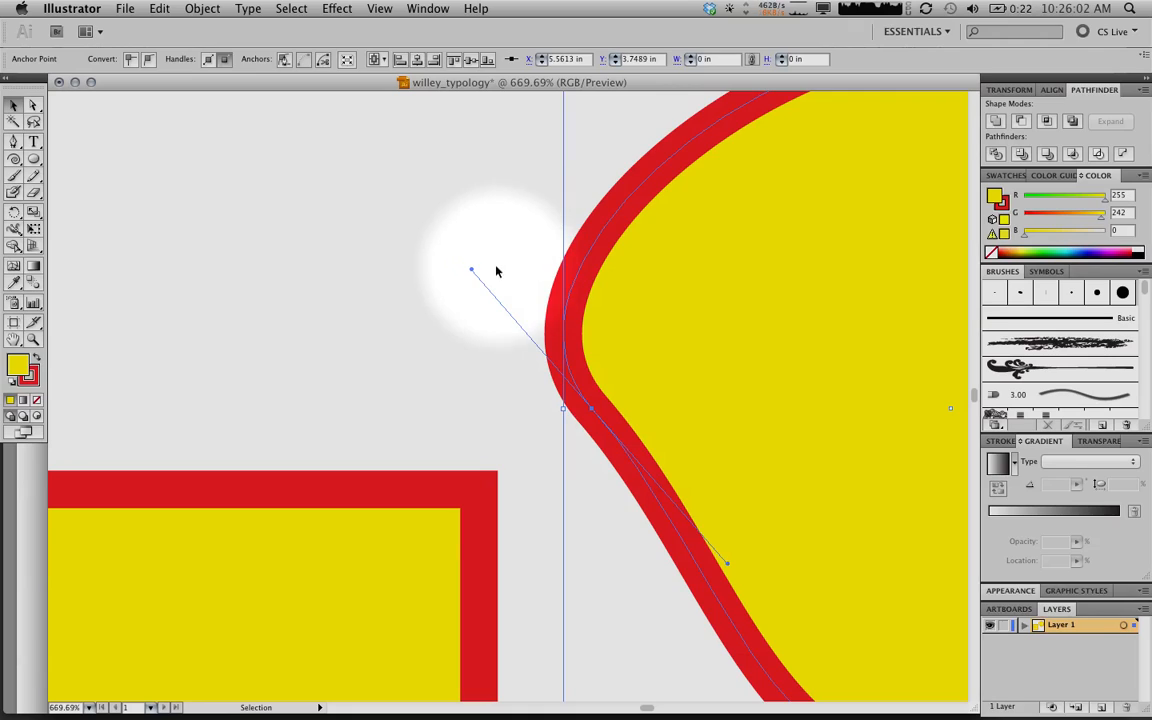
pyautogui.moveTo(475, 272)
pyautogui.mouseDown()
pyautogui.moveTo(429, 314)
pyautogui.moveTo(397, 397)
pyautogui.mouseUp()
pyautogui.press('super+z')
# - Select the reshaped circle as a whole and narrow it from its left side to about 2 in wide
pyautogui.click(728, 440)
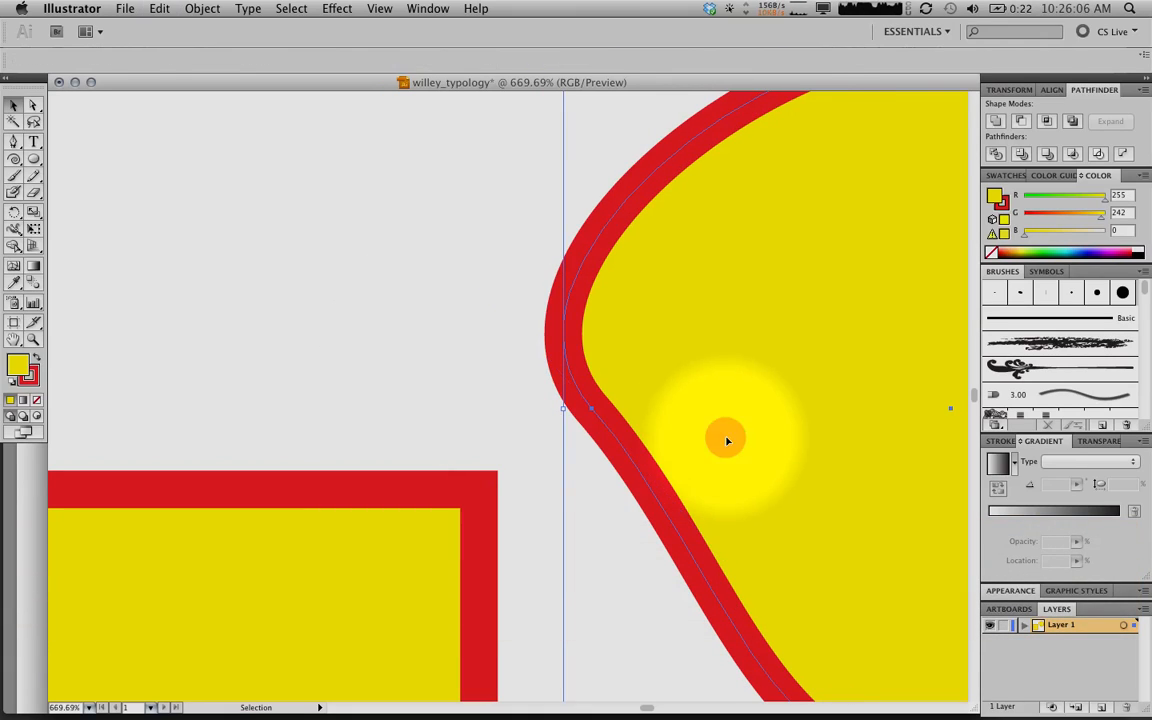
pyautogui.click(595, 410)
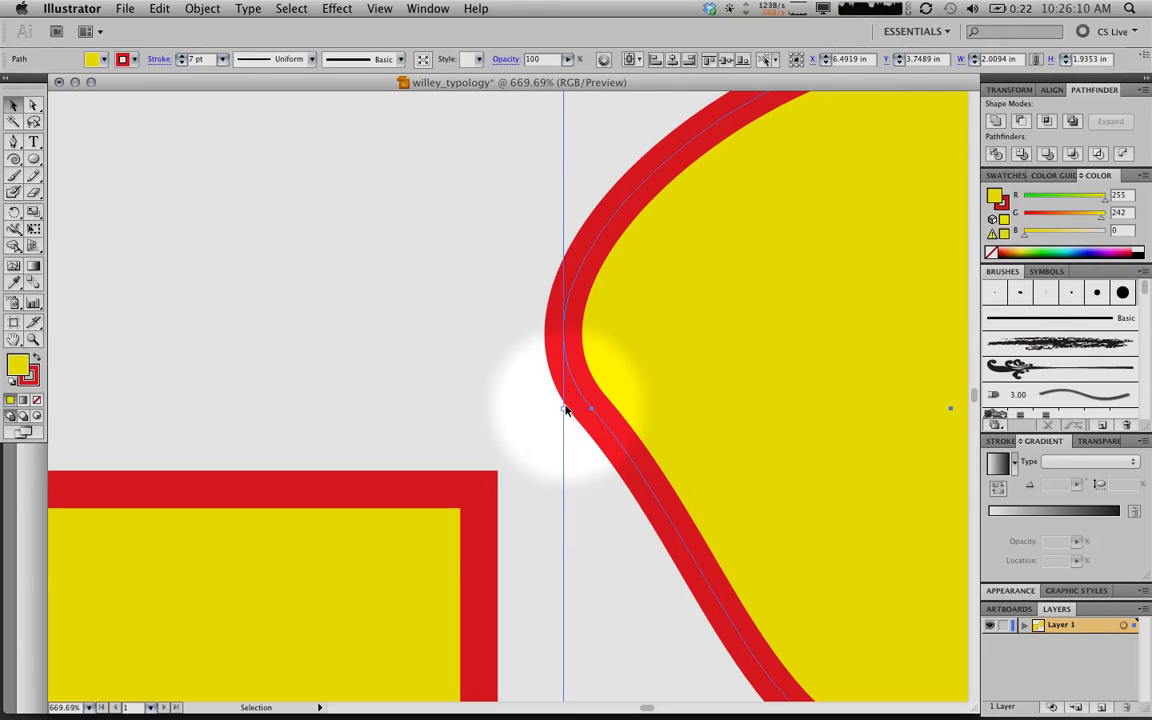
pyautogui.moveTo(565, 410)
pyautogui.mouseDown()
pyautogui.moveTo(578, 406)
pyautogui.moveTo(566, 410)
pyautogui.mouseUp()
# - Directly select the left anchor point and swing its upper direction handle back to nearly vertical to round the outline again
pyautogui.click(31, 105)
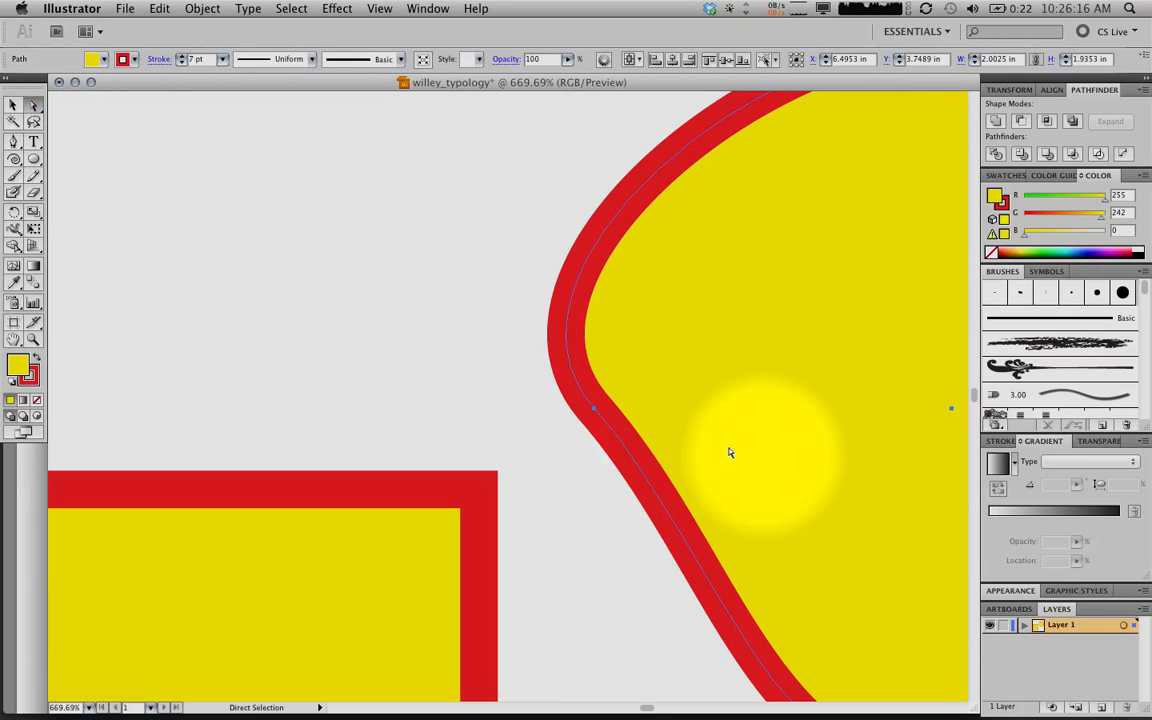
pyautogui.click(595, 411)
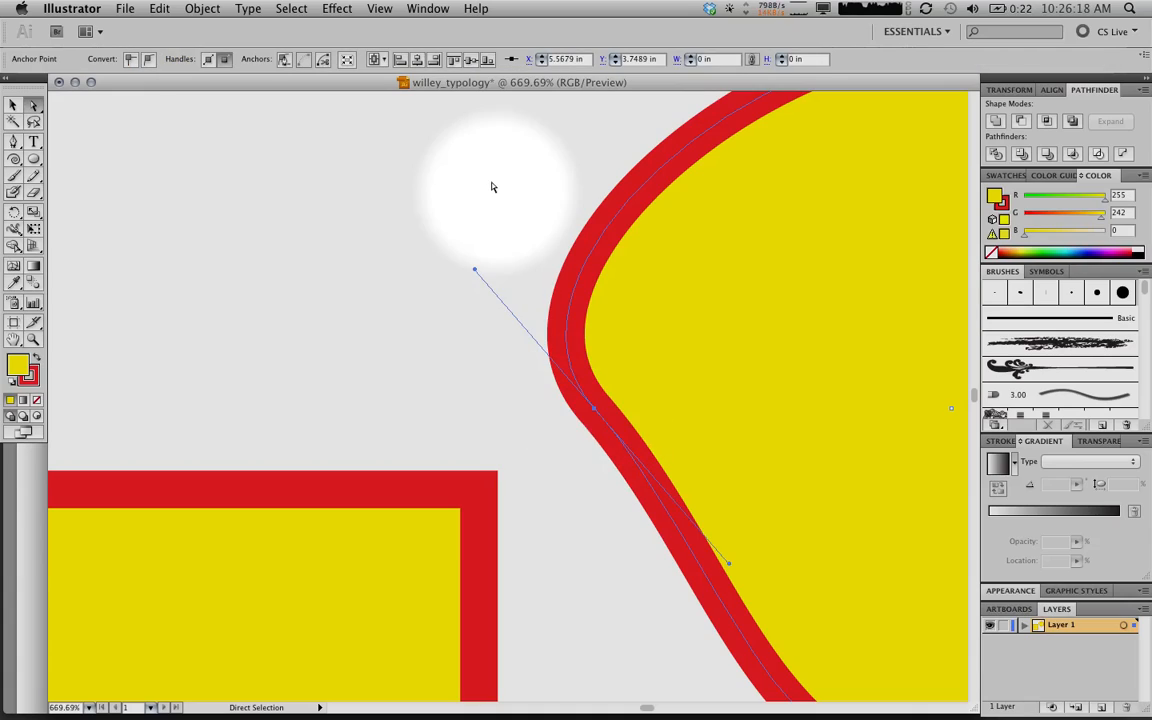
pyautogui.moveTo(476, 272); pyautogui.dragTo(575, 225)
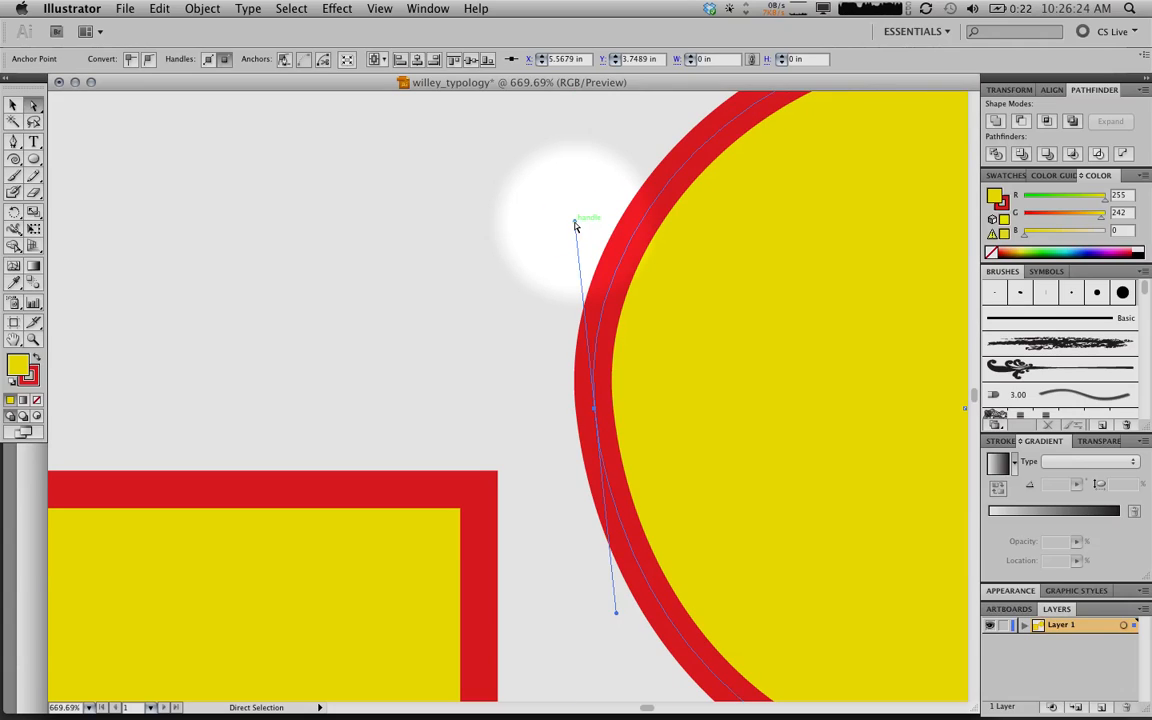
# - Break the left anchor's handles apart, collapse the upper handle into the anchor, and extend the lower handle straight down
pyautogui.press('alt')
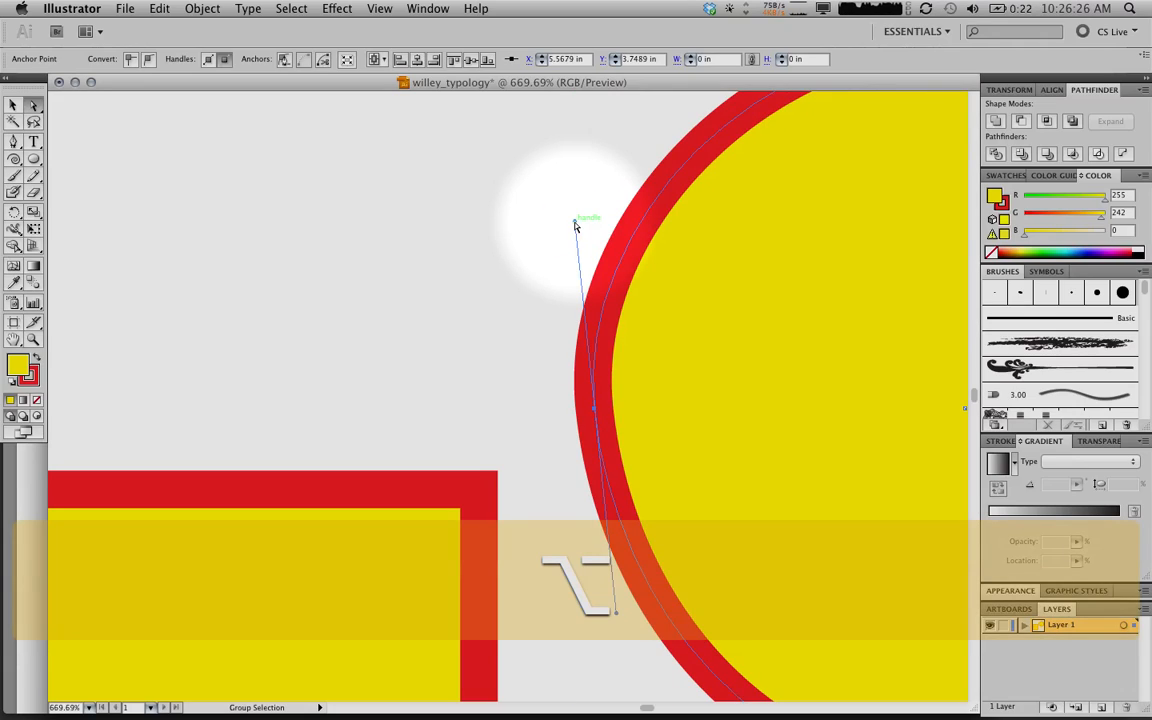
pyautogui.moveTo(575, 225); pyautogui.dragTo(826, 435)
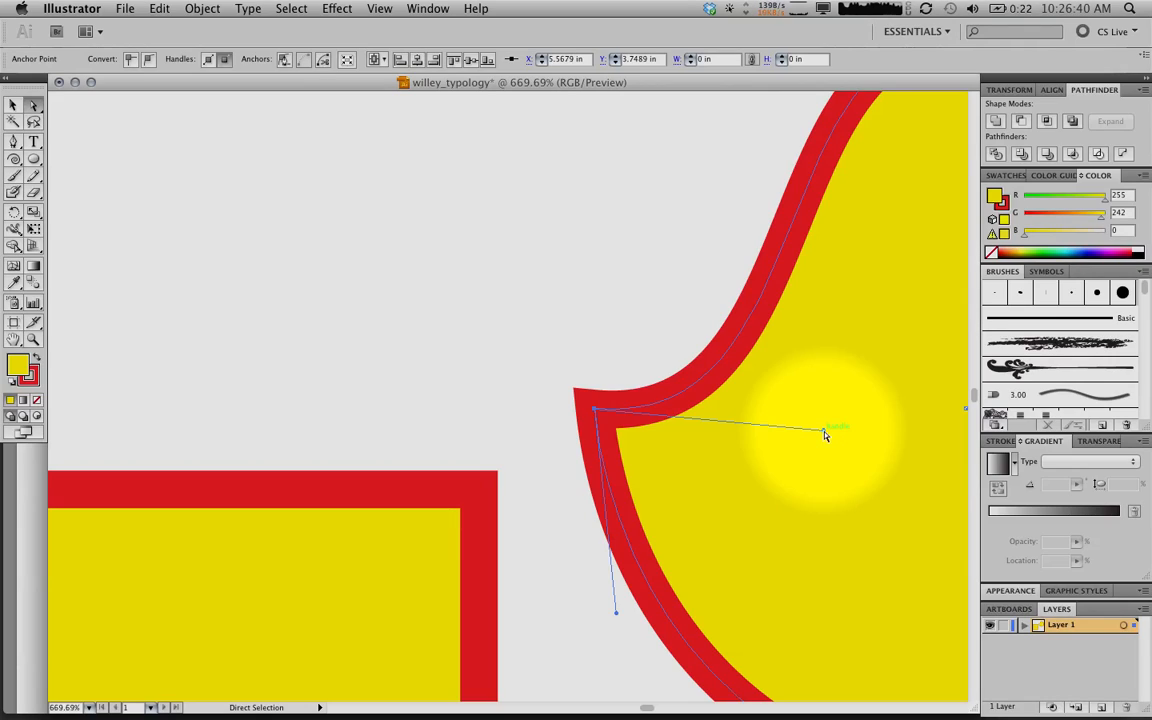
pyautogui.moveTo(823, 432); pyautogui.dragTo(594, 411)
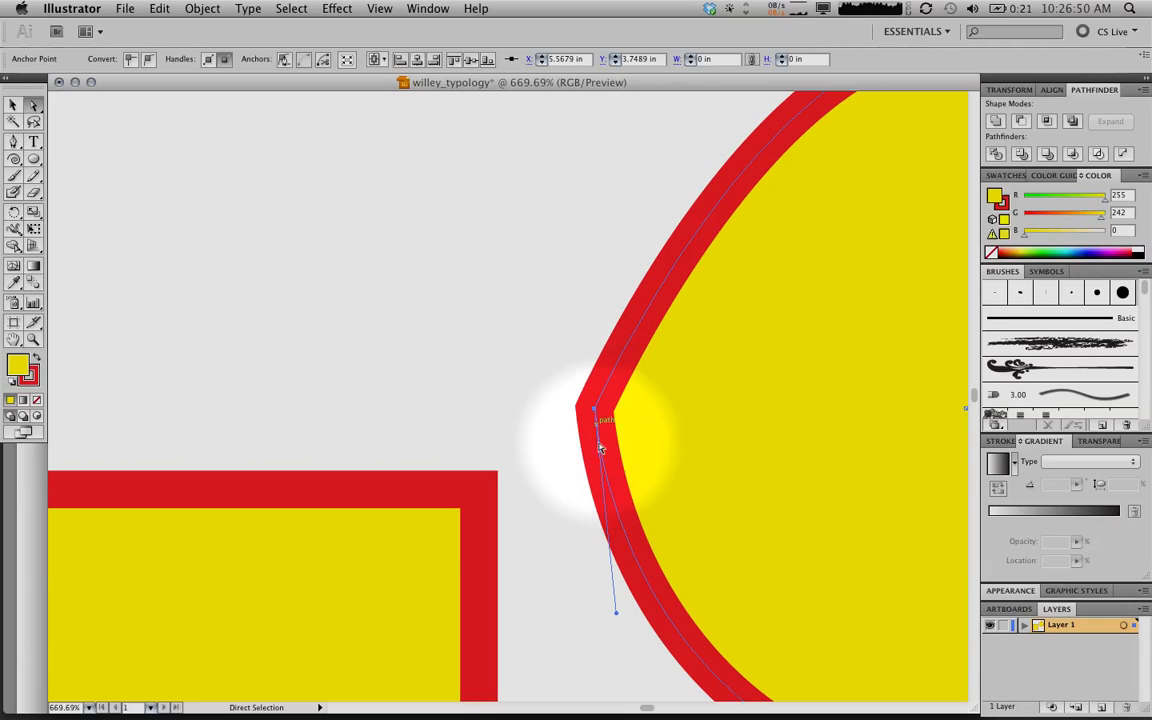
pyautogui.moveTo(618, 615)
pyautogui.mouseDown()
pyautogui.moveTo(607, 694)
pyautogui.moveTo(595, 697)
pyautogui.mouseUp()
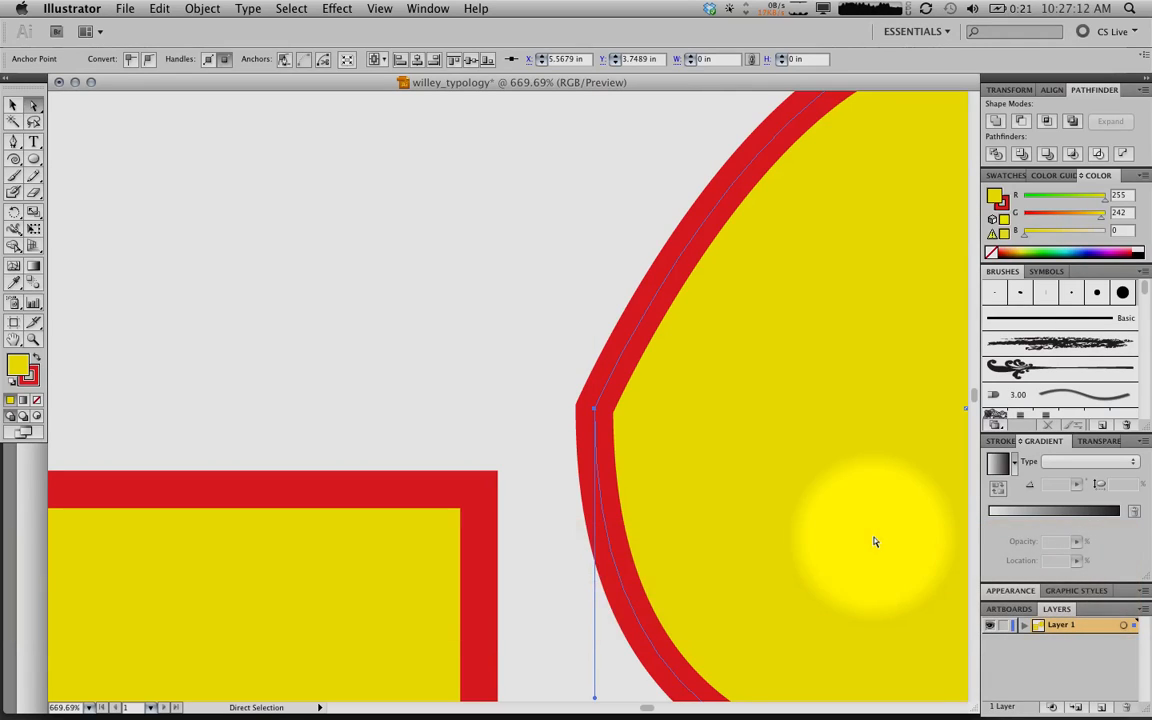
# - Move the circle's left anchor point outward to about X 5.17 in, Y 3.50 in, and swing its lower handle inward to the right
pyautogui.press('super+0')
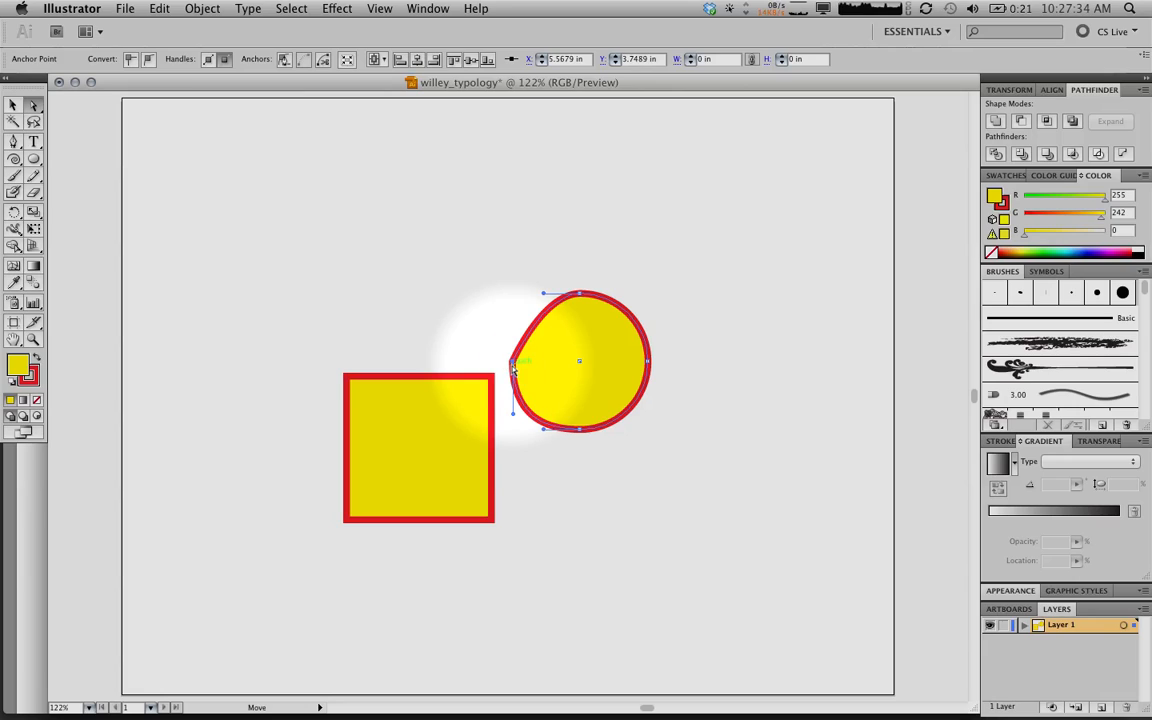
pyautogui.press('super+space')
pyautogui.moveTo(465, 316); pyautogui.dragTo(581, 416)
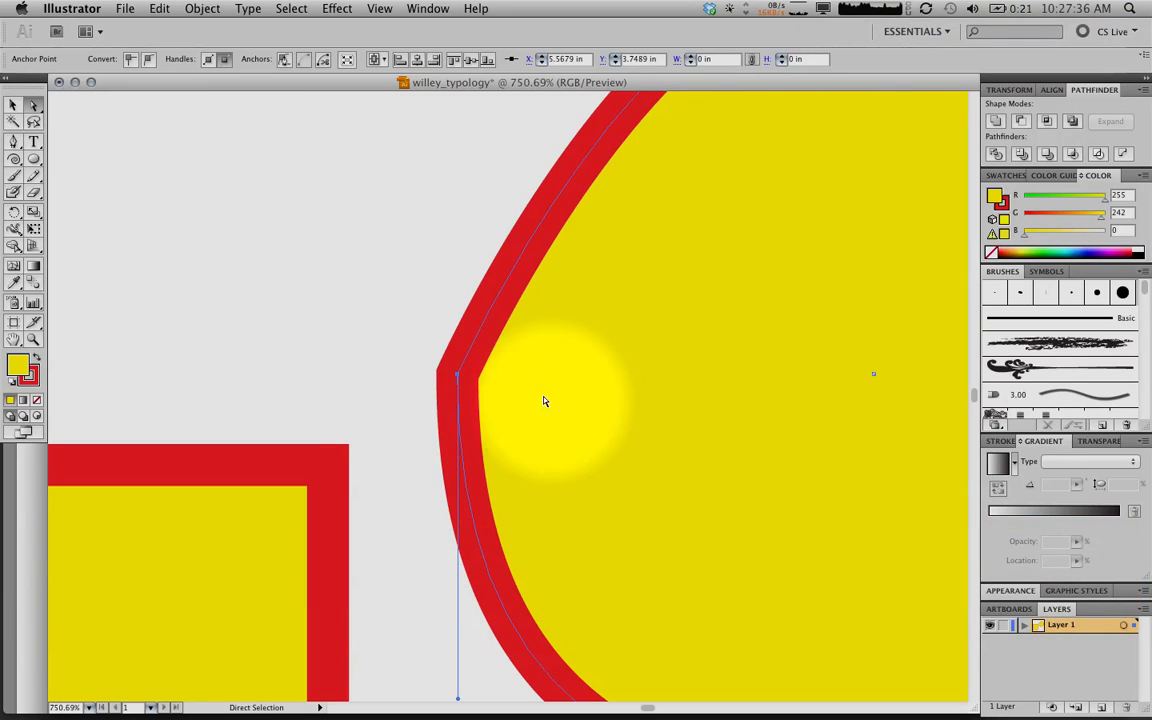
pyautogui.moveTo(462, 375); pyautogui.dragTo(422, 347)
pyautogui.moveTo(423, 671); pyautogui.dragTo(383, 463)
pyautogui.moveTo(655, 437)
pyautogui.mouseDown()
pyautogui.moveTo(517, 602)
pyautogui.moveTo(239, 401)
pyautogui.moveTo(496, 605)
pyautogui.moveTo(547, 580)
pyautogui.moveTo(283, 568)
pyautogui.moveTo(553, 591)
pyautogui.moveTo(559, 578)
pyautogui.moveTo(488, 537)
pyautogui.moveTo(496, 429)
pyautogui.moveTo(615, 475)
pyautogui.moveTo(545, 410)
pyautogui.moveTo(465, 558)
pyautogui.moveTo(668, 508)
pyautogui.moveTo(606, 386)
pyautogui.moveTo(492, 424)
pyautogui.moveTo(530, 424)
pyautogui.moveTo(527, 435)
pyautogui.moveTo(291, 350)
pyautogui.moveTo(316, 422)
pyautogui.moveTo(666, 341)
pyautogui.moveTo(350, 489)
pyautogui.moveTo(240, 433)
pyautogui.moveTo(746, 293)
pyautogui.moveTo(748, 265)
pyautogui.moveTo(651, 447)
pyautogui.moveTo(671, 414)
pyautogui.moveTo(665, 278)
pyautogui.moveTo(571, 492)
pyautogui.moveTo(624, 366)
pyautogui.mouseUp()
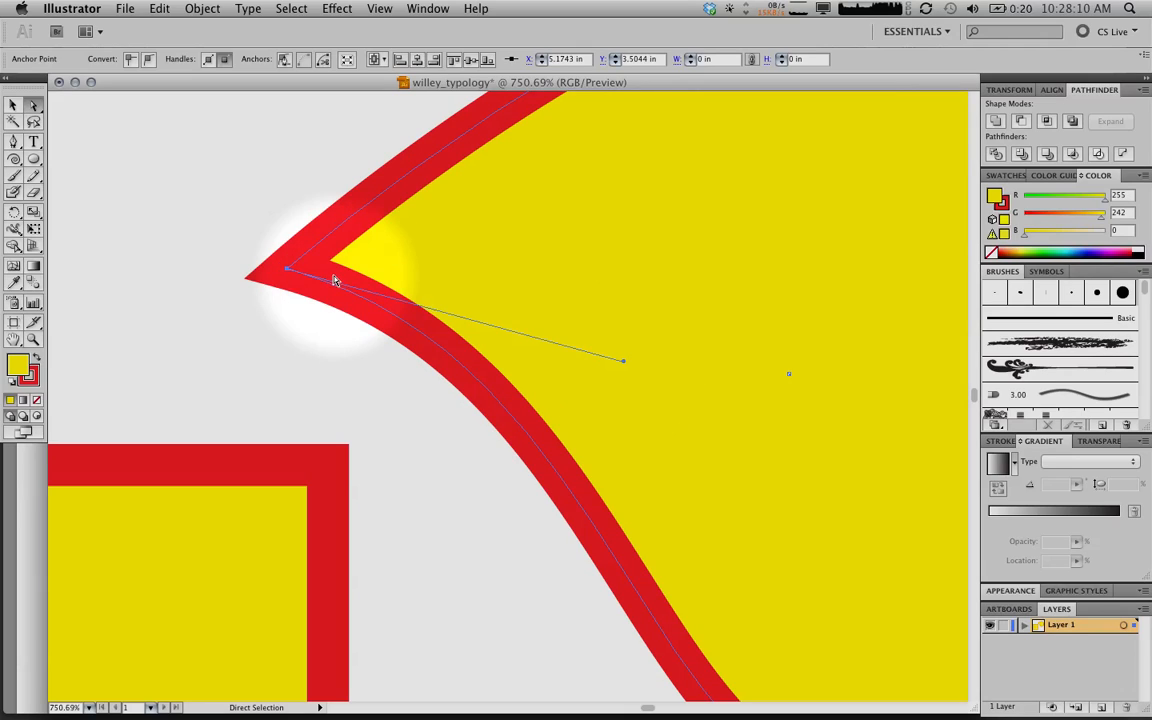
# - Select the circle's right anchor point, shorten its upper handle slightly, and break that handle away so it points outward to the right
pyautogui.hscroll(10, 373, 200)
pyautogui.hscroll(1, 374, 311)
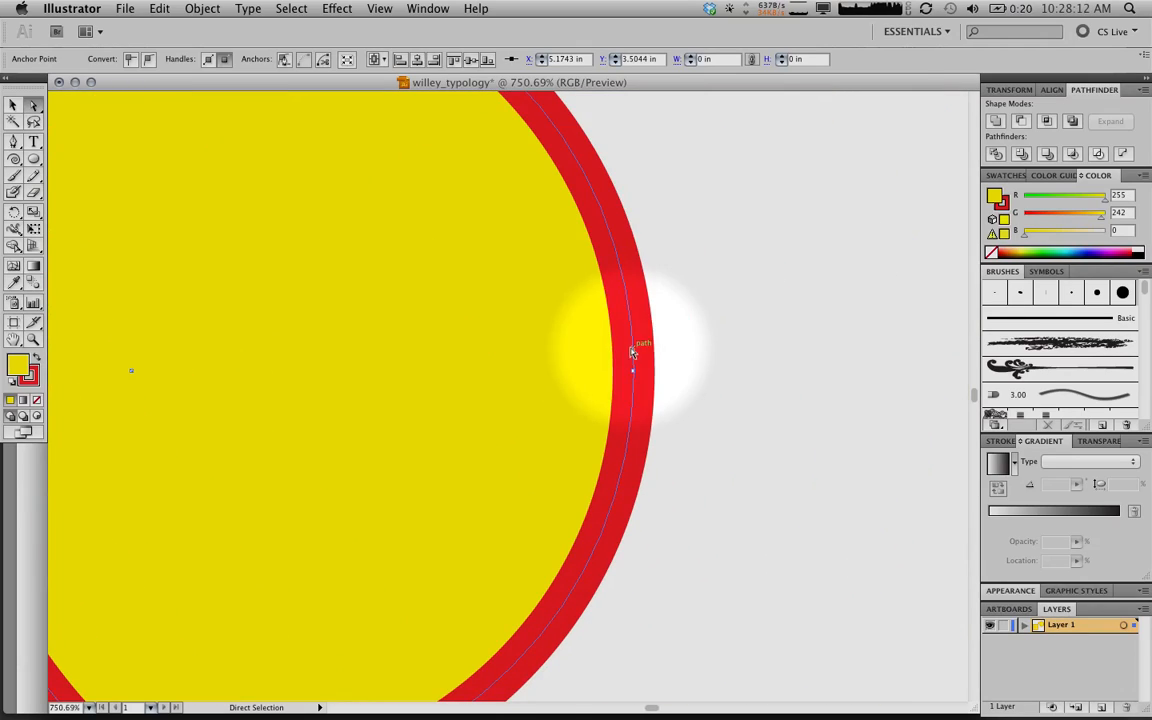
pyautogui.click(634, 371)
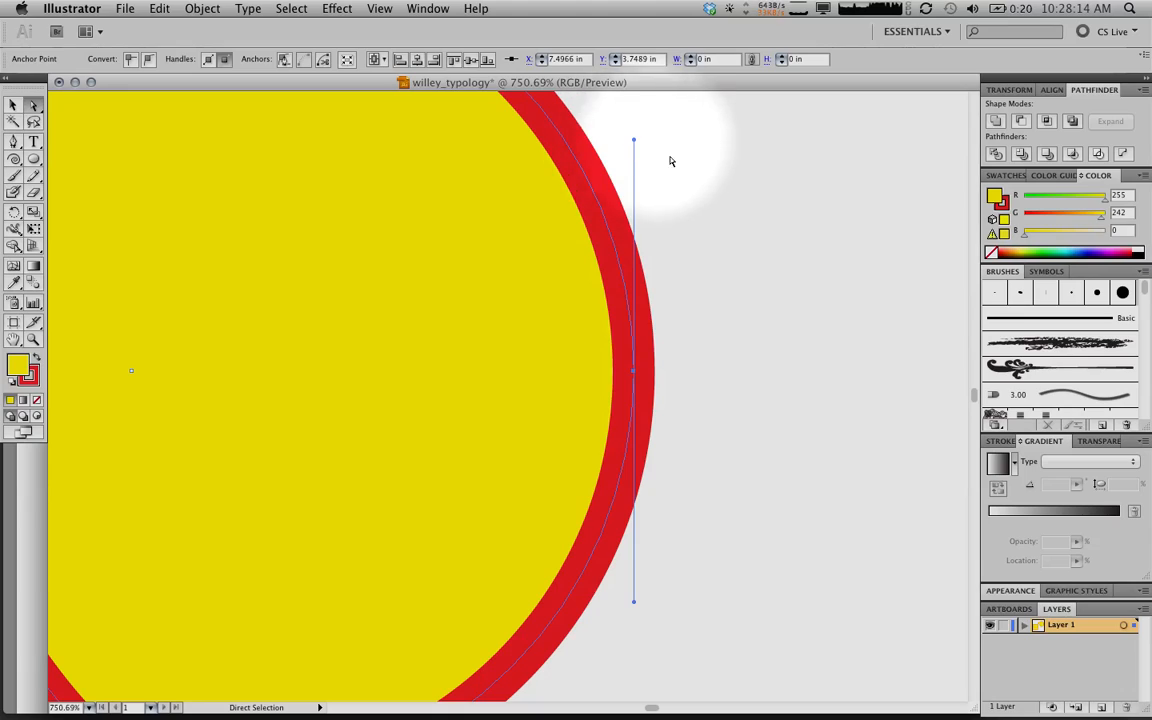
pyautogui.moveTo(634, 140)
pyautogui.mouseDown()
pyautogui.moveTo(805, 198)
pyautogui.moveTo(822, 244)
pyautogui.moveTo(681, 162)
pyautogui.moveTo(631, 164)
pyautogui.mouseUp()
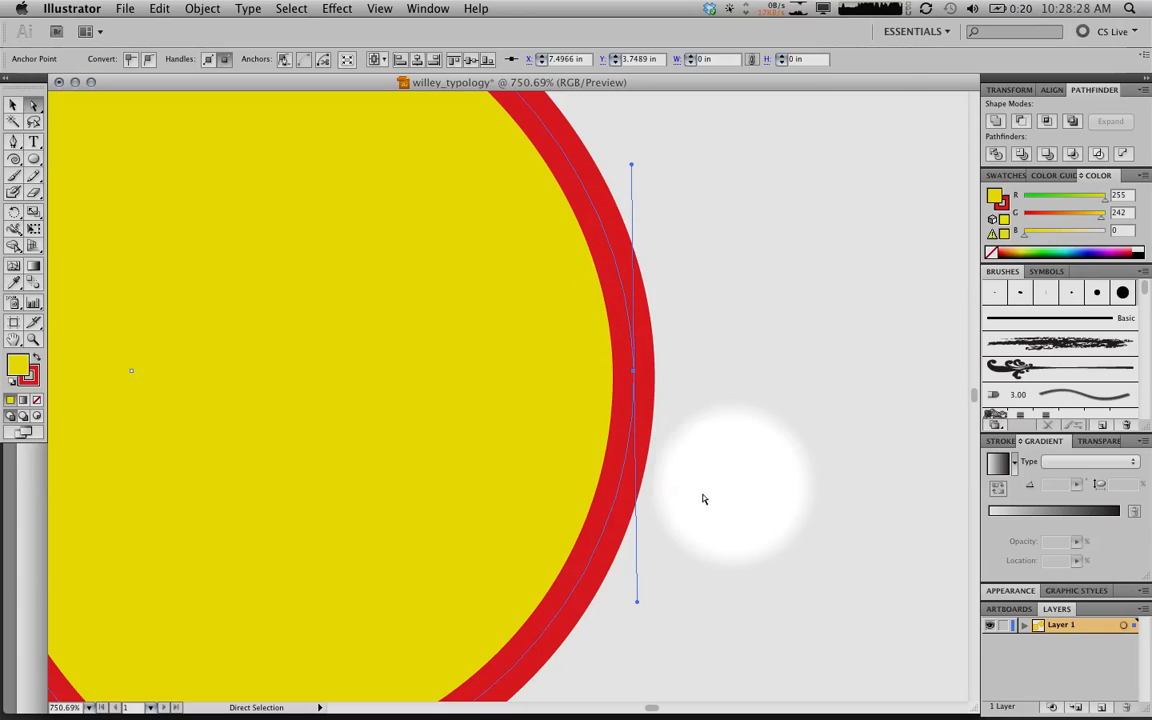
pyautogui.press('alt')
pyautogui.moveTo(632, 165); pyautogui.dragTo(828, 321)
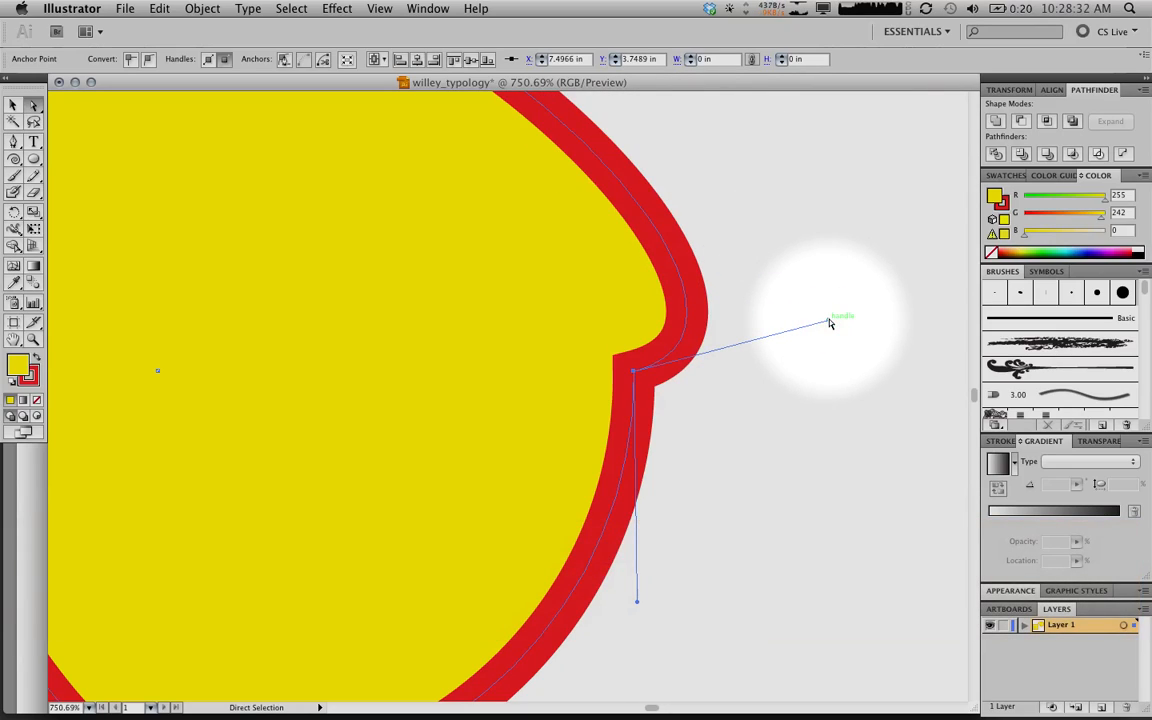
# - Tear off the Pen tool group as a floating palette beside the square's upper left corner
pyautogui.hscroll(-5, 829, 323)
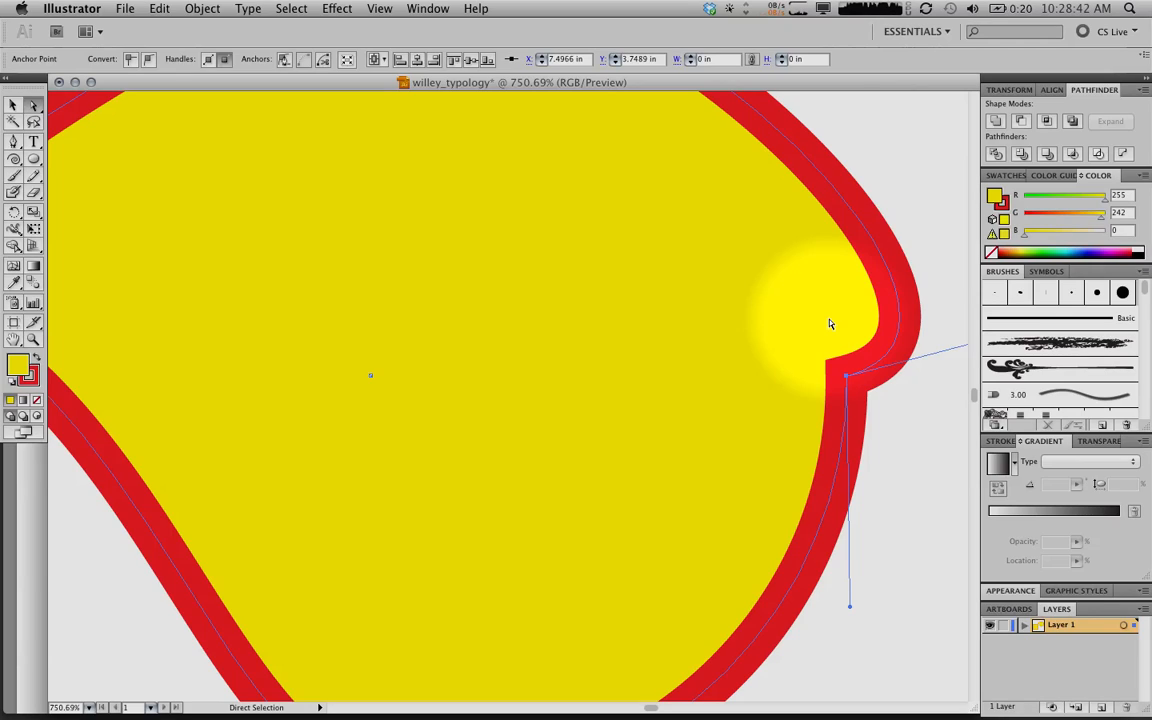
pyautogui.hscroll(-10, 829, 323)
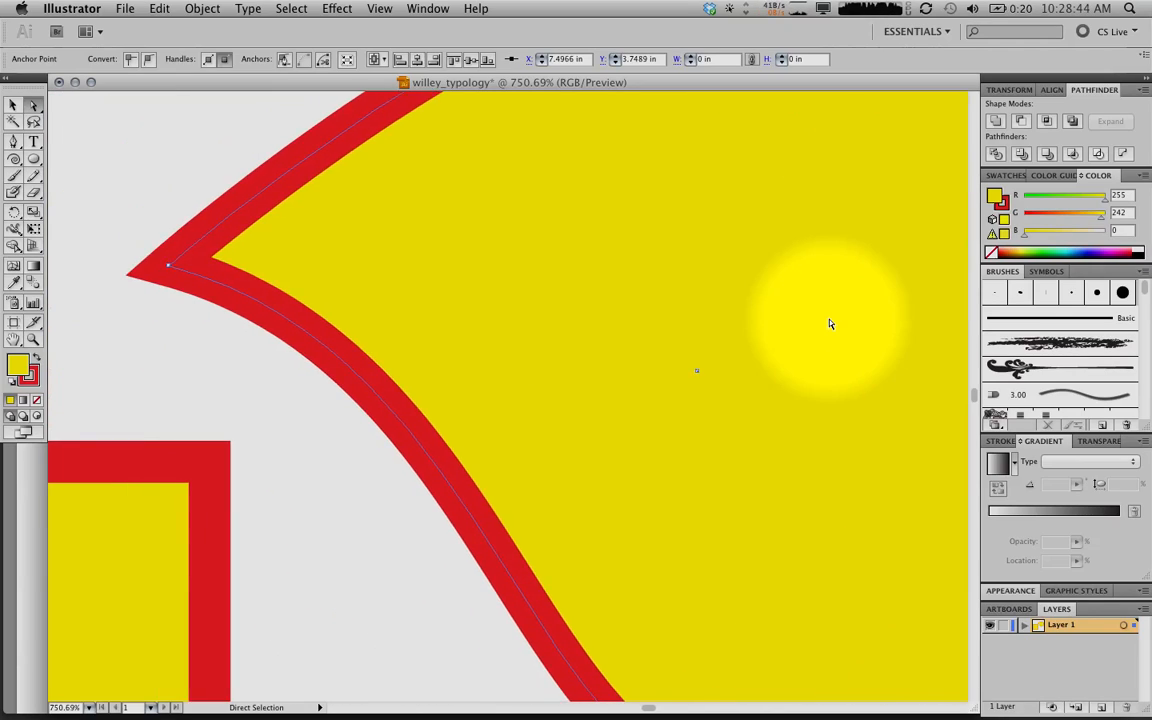
pyautogui.scroll(-5, 829, 323)
pyautogui.hscroll(-10, 829, 323)
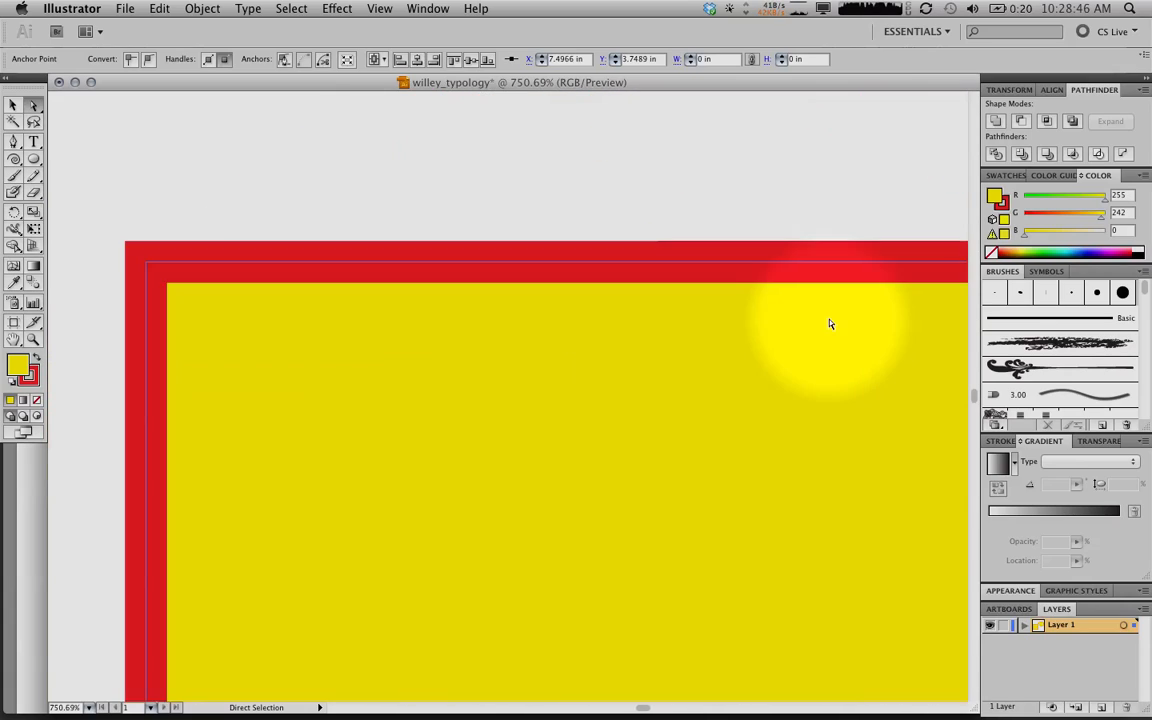
pyautogui.hscroll(-6, 829, 323)
pyautogui.scroll(-2, 829, 323)
pyautogui.hscroll(2, 829, 323)
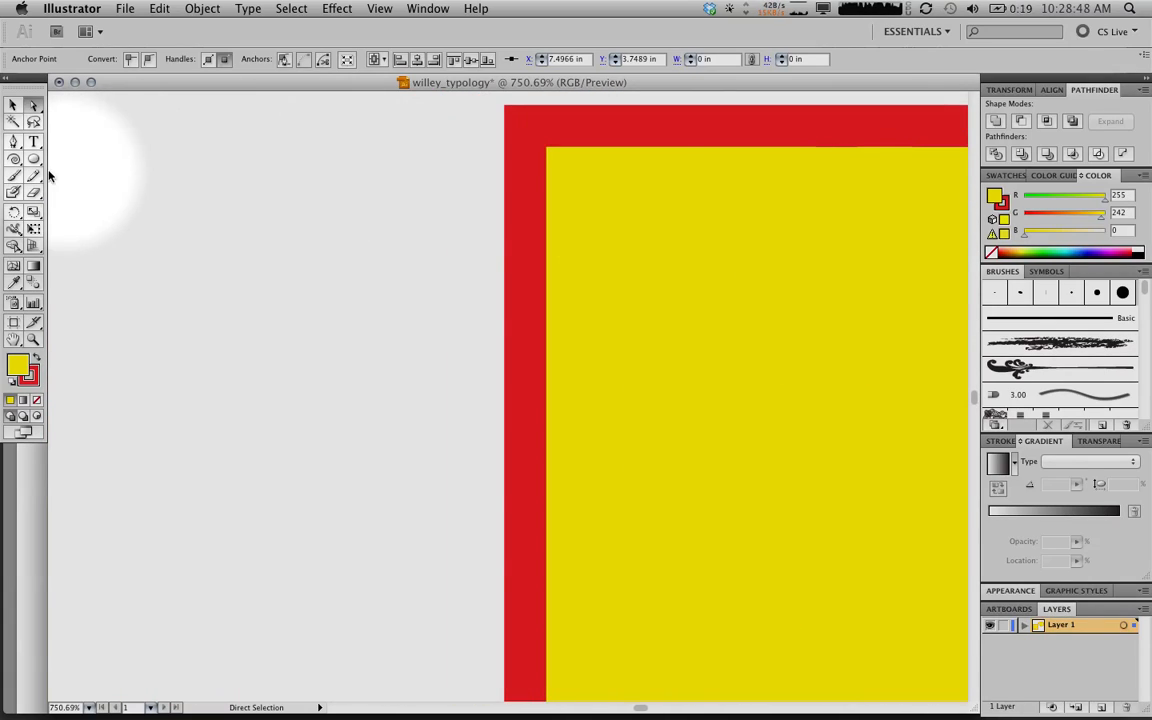
pyautogui.moveTo(10, 146); pyautogui.dragTo(192, 175)
pyautogui.moveTo(72, 138); pyautogui.dragTo(427, 171)
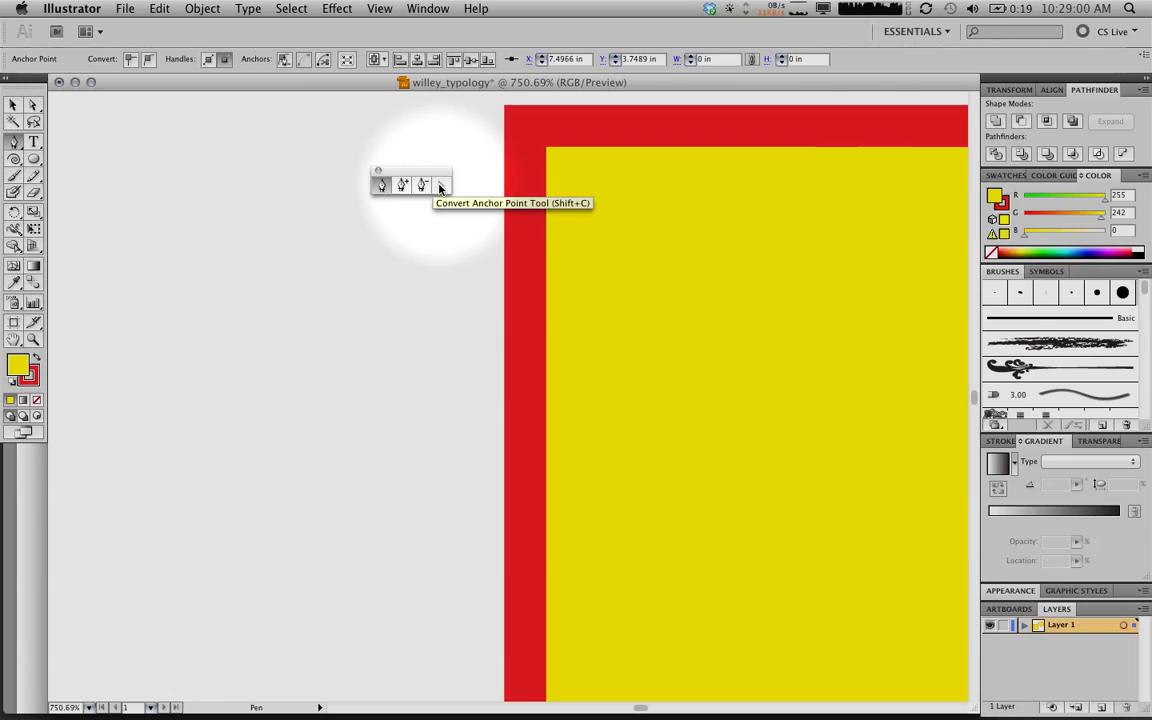
# - Select the square and draw a small closed five-sided shape with the Pen tool beside its upper left corner
pyautogui.keyDown('super'); pyautogui.click(599, 200); pyautogui.keyUp('super')
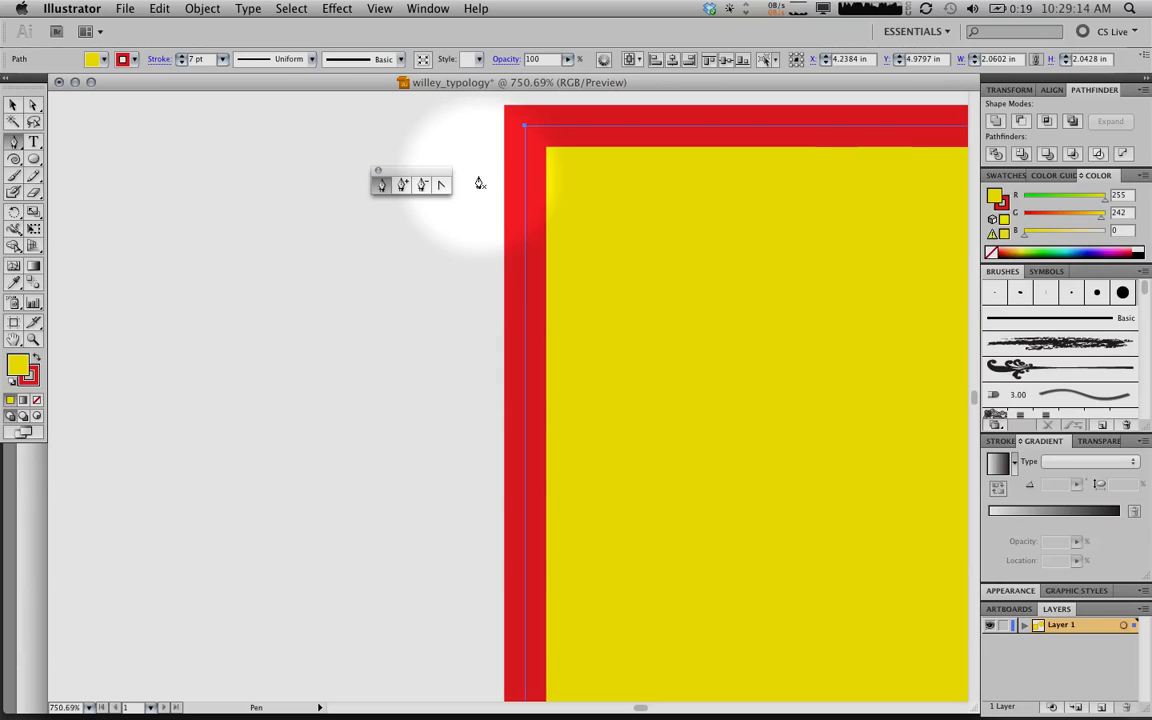
pyautogui.click(458, 217)
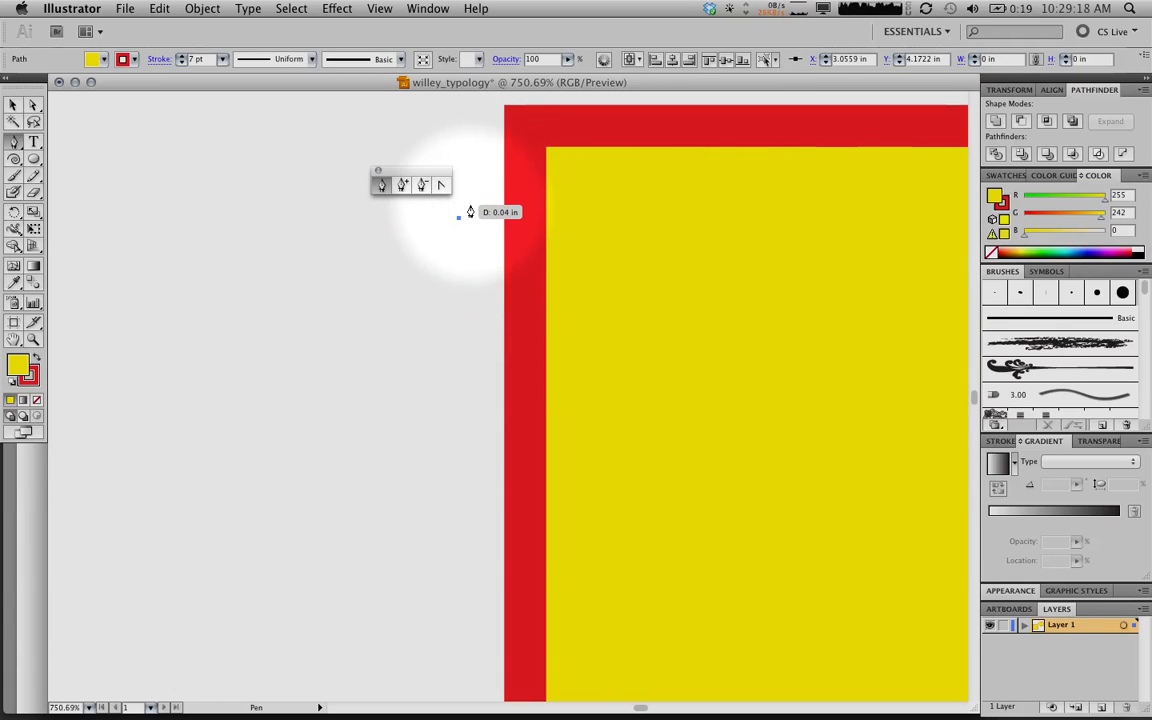
pyautogui.click(365, 238)
pyautogui.click(334, 171)
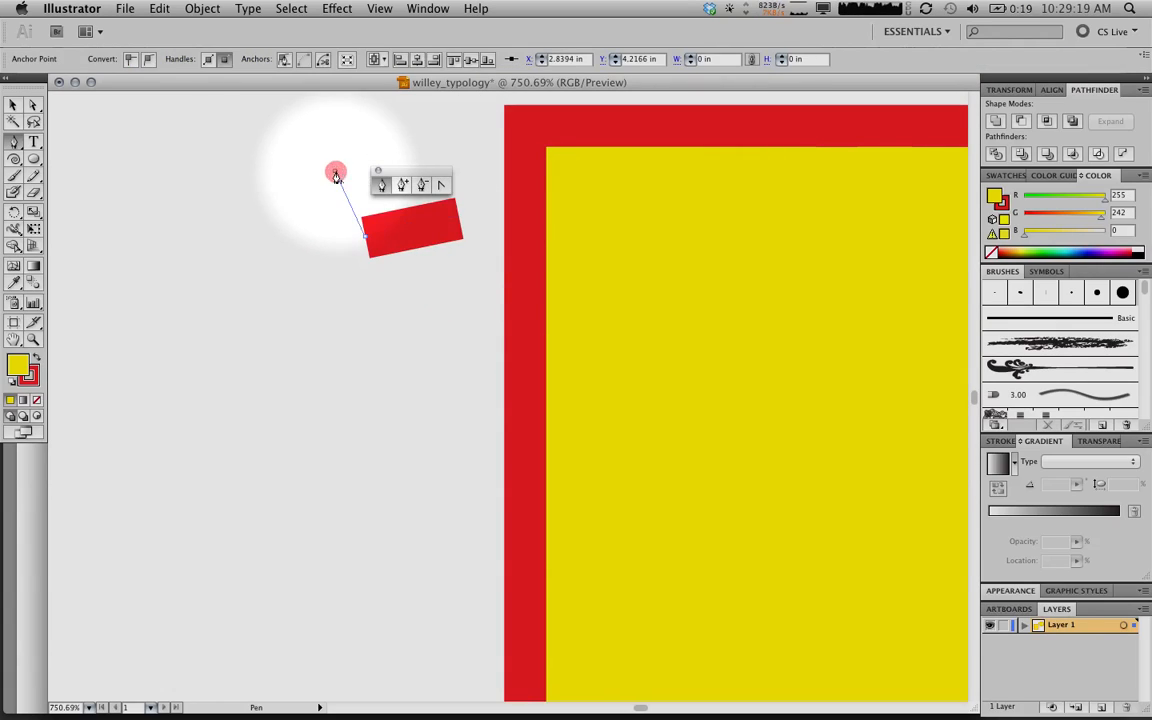
pyautogui.click(376, 134)
pyautogui.click(434, 131)
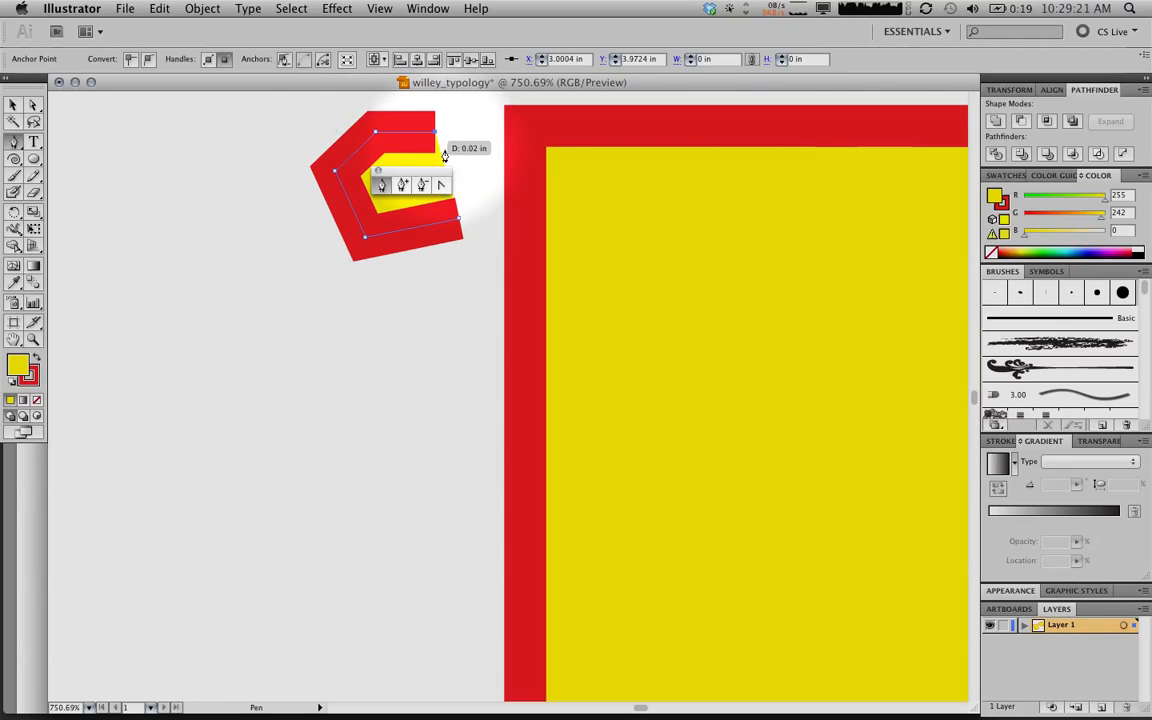
pyautogui.click(458, 219)
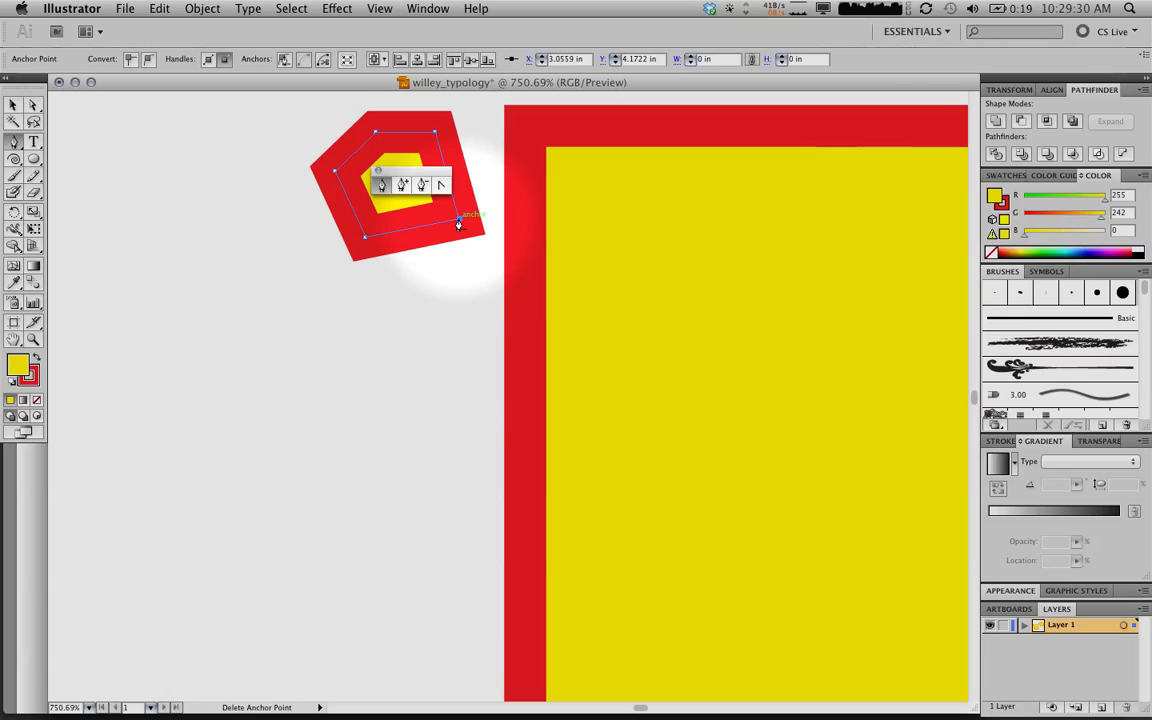
# - Undo the whole five-sided shape drawn with the Pen tool
pyautogui.press('super+z')
pyautogui.press('super+z')
pyautogui.press('super+z')
pyautogui.press('super+z')
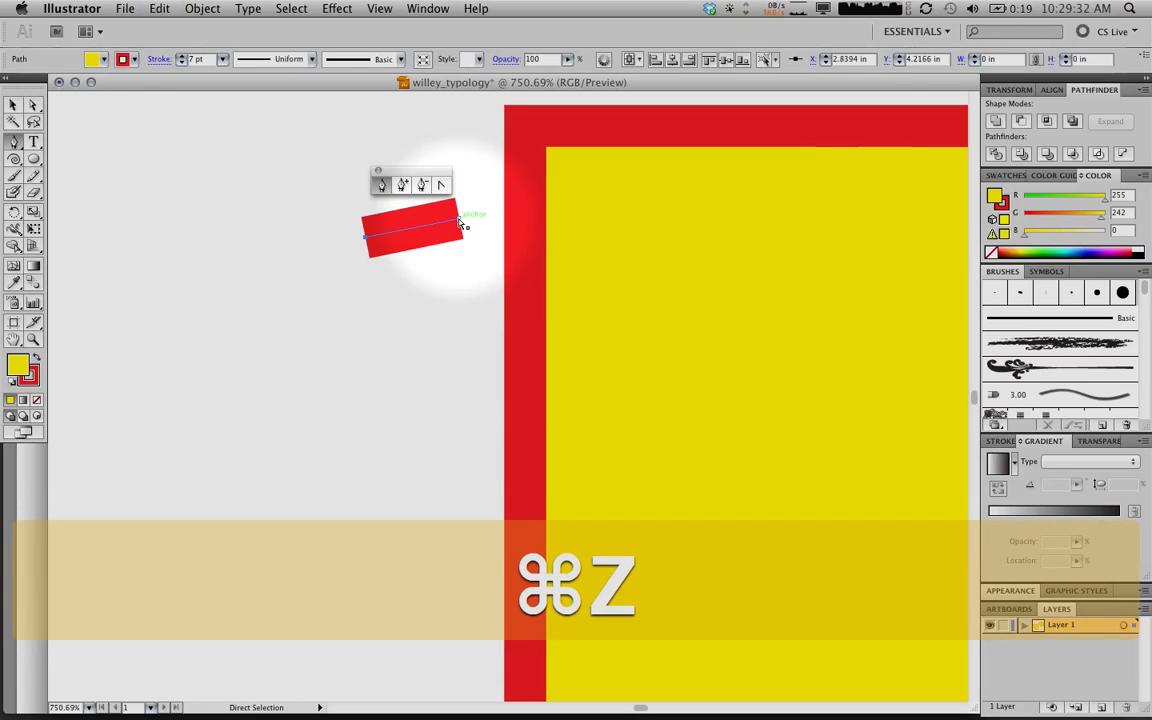
pyautogui.press('super+z')
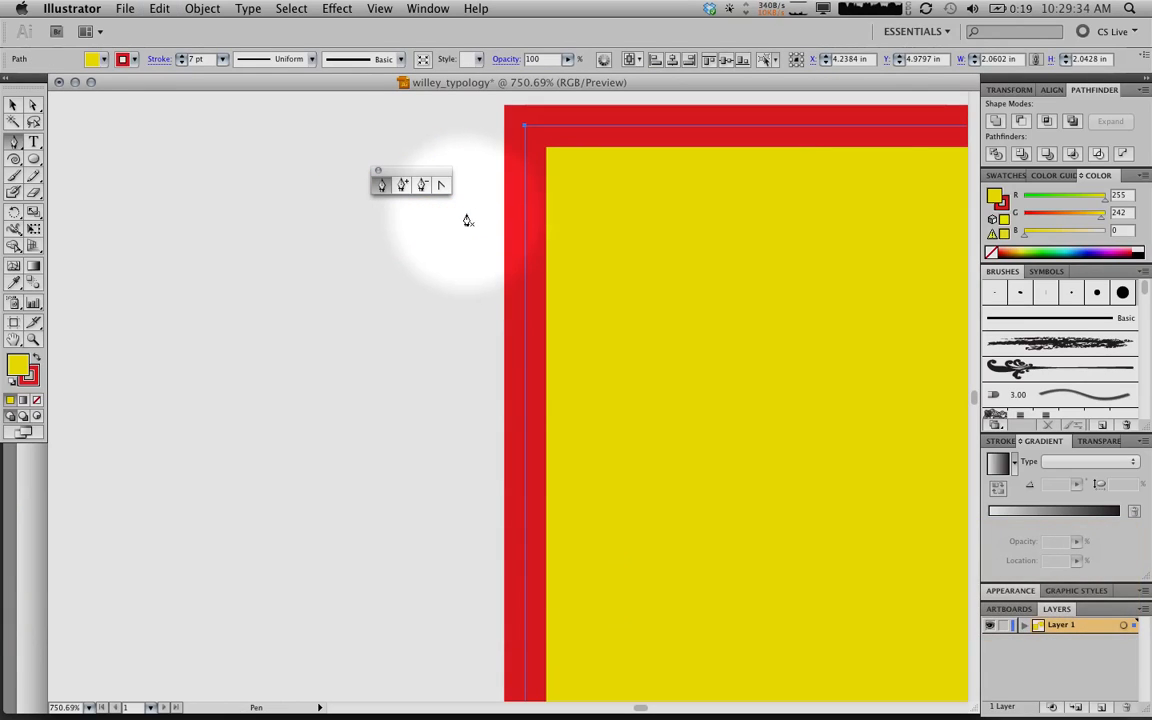
# - Add three anchor points on the upper part of the square's left edge with the Pen tool, and delete them again
pyautogui.click(524, 202)
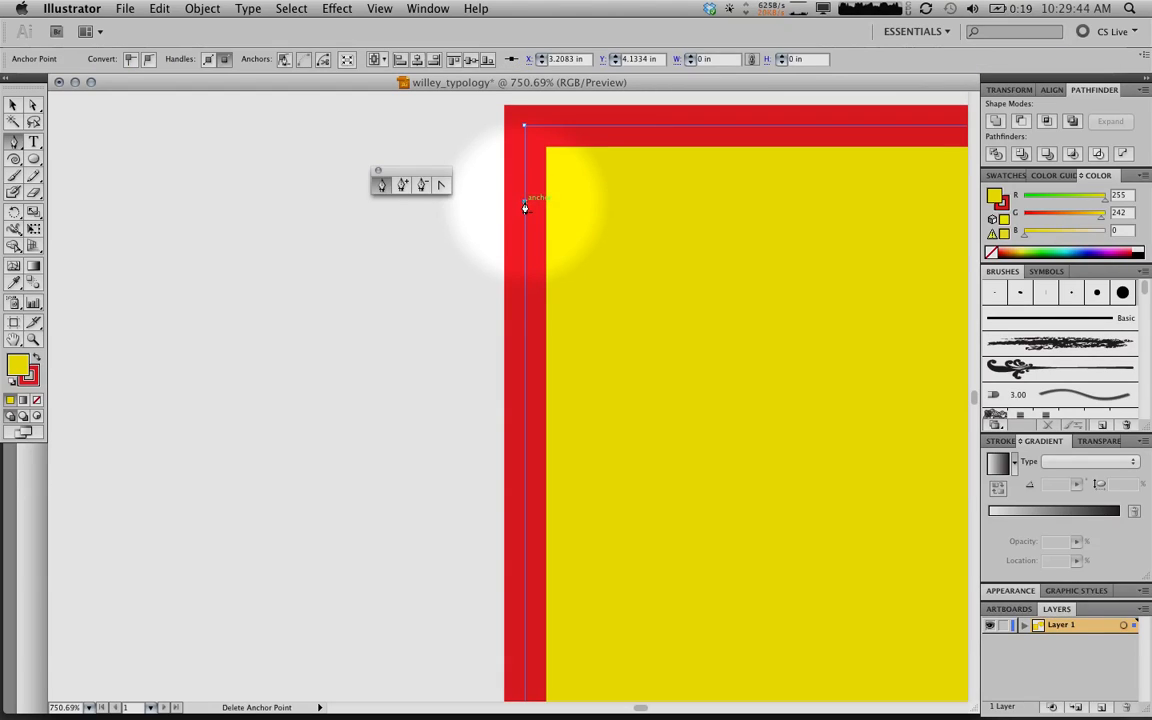
pyautogui.click(524, 232)
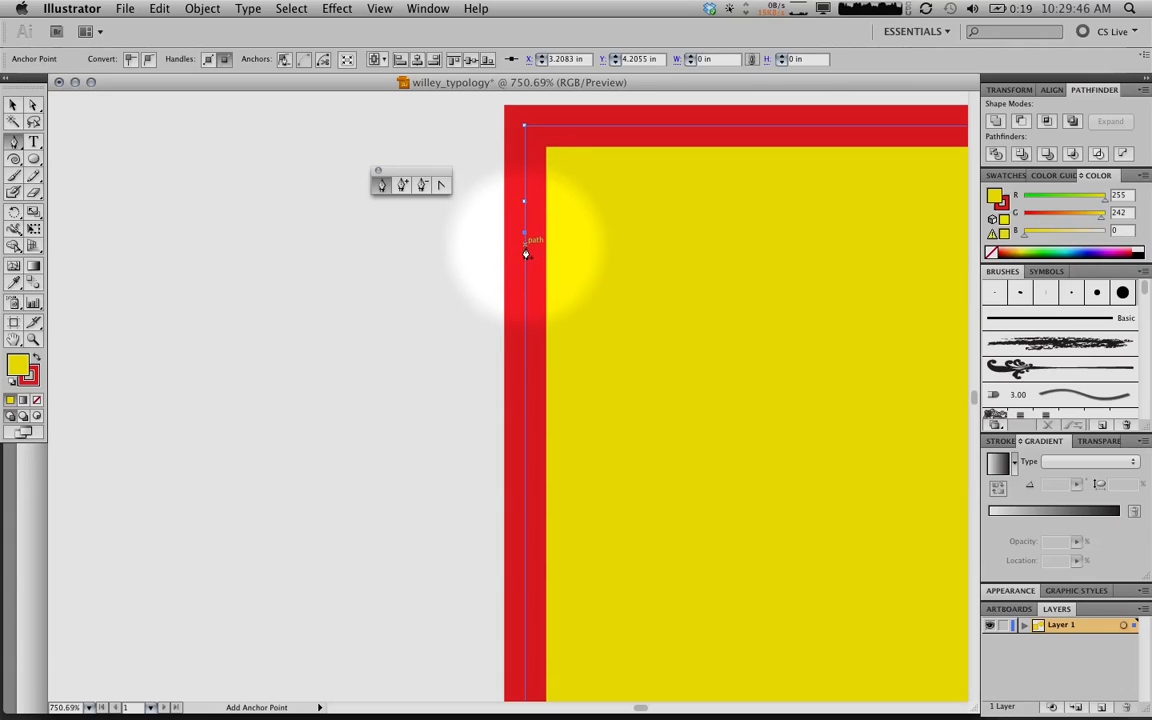
pyautogui.click(524, 275)
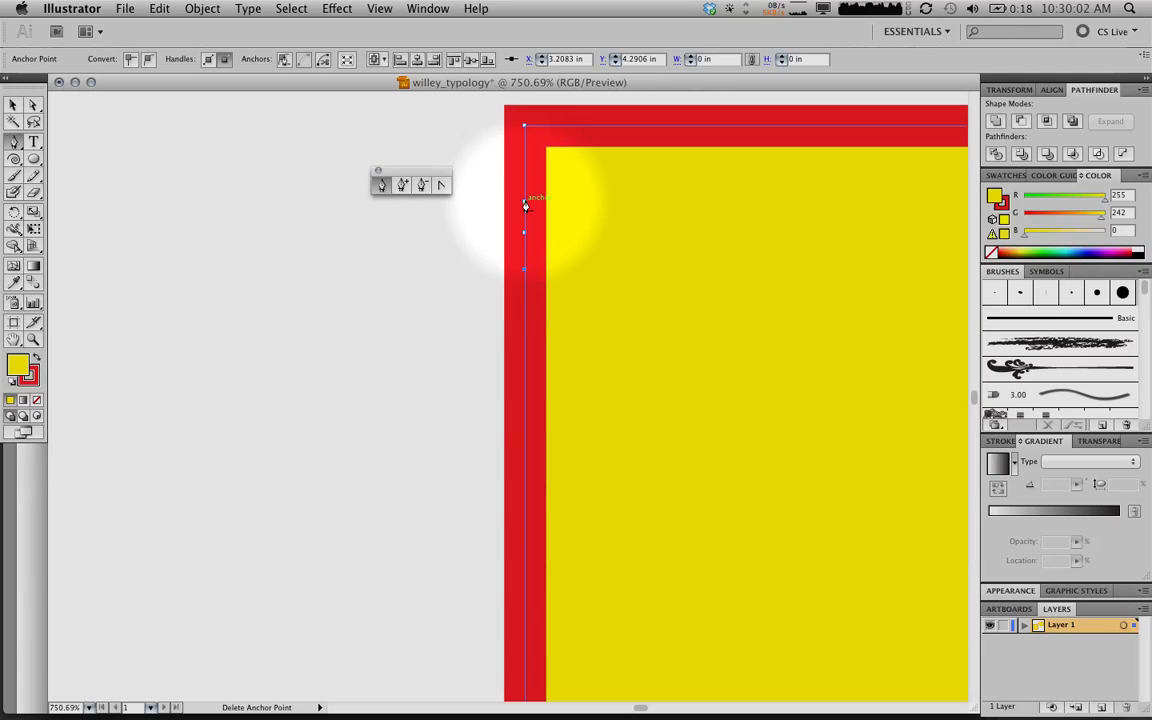
pyautogui.click(526, 200)
pyautogui.click(525, 233)
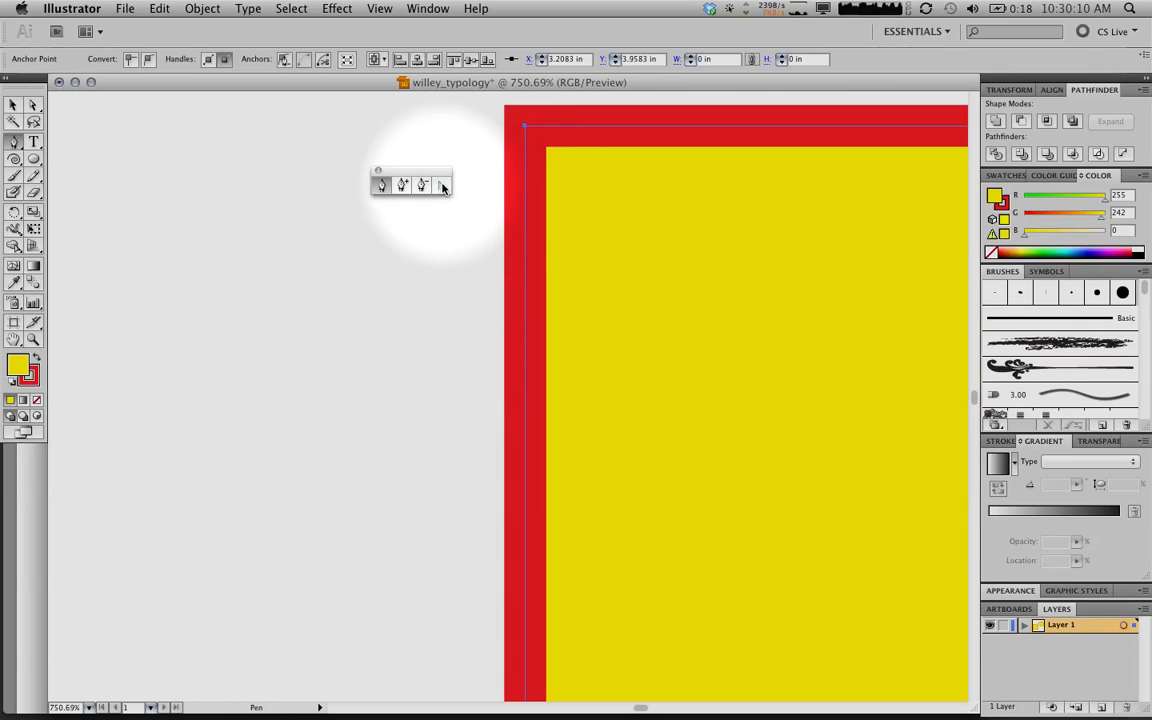
# - Close the floating Pen tool palette and add three spaced anchor points down the square's left edge
pyautogui.click(380, 176)
pyautogui.click(378, 172)
pyautogui.press('ctrl')
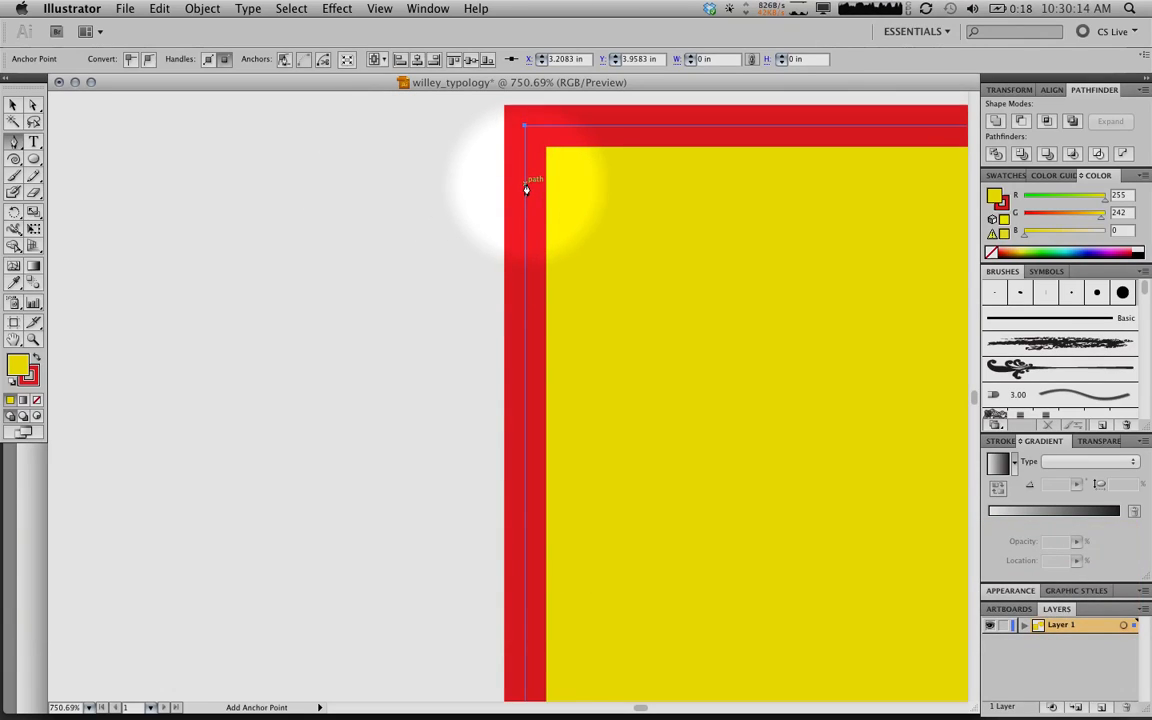
pyautogui.click(525, 298)
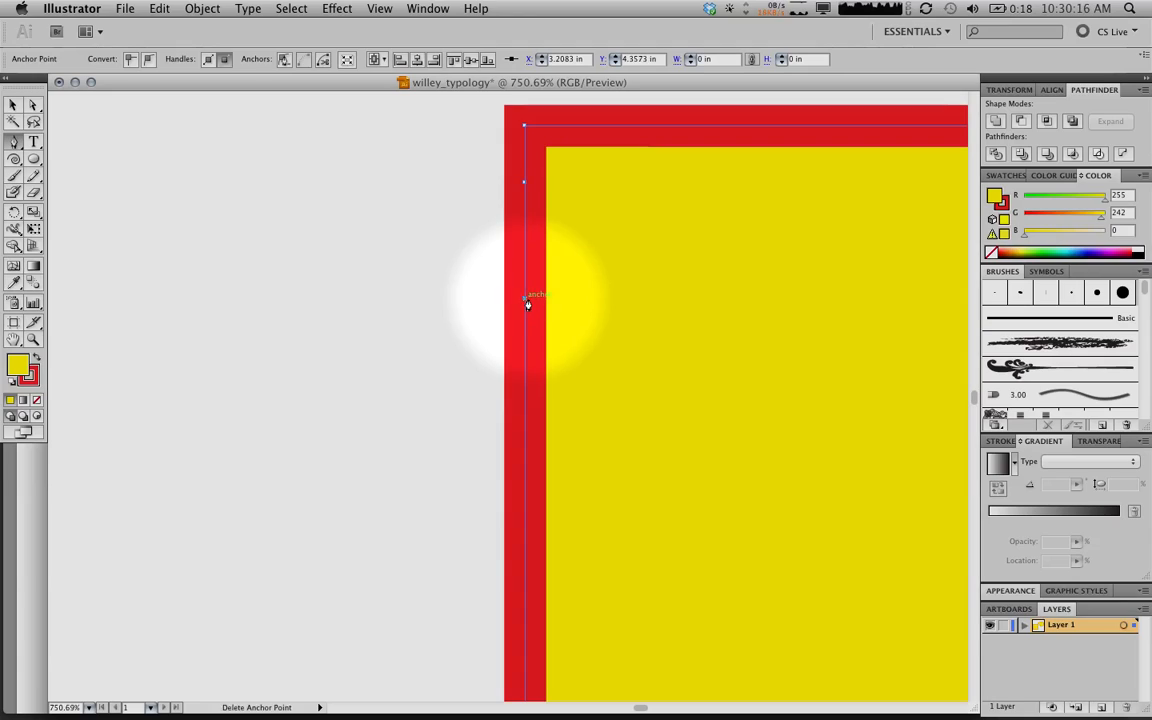
pyautogui.click(525, 449)
# - Activate the Selection tool, return to the Pen tool, and nudge the whole square slightly right with the temporarily invoked Selection tool
pyautogui.click(13, 105)
pyautogui.click(13, 141)
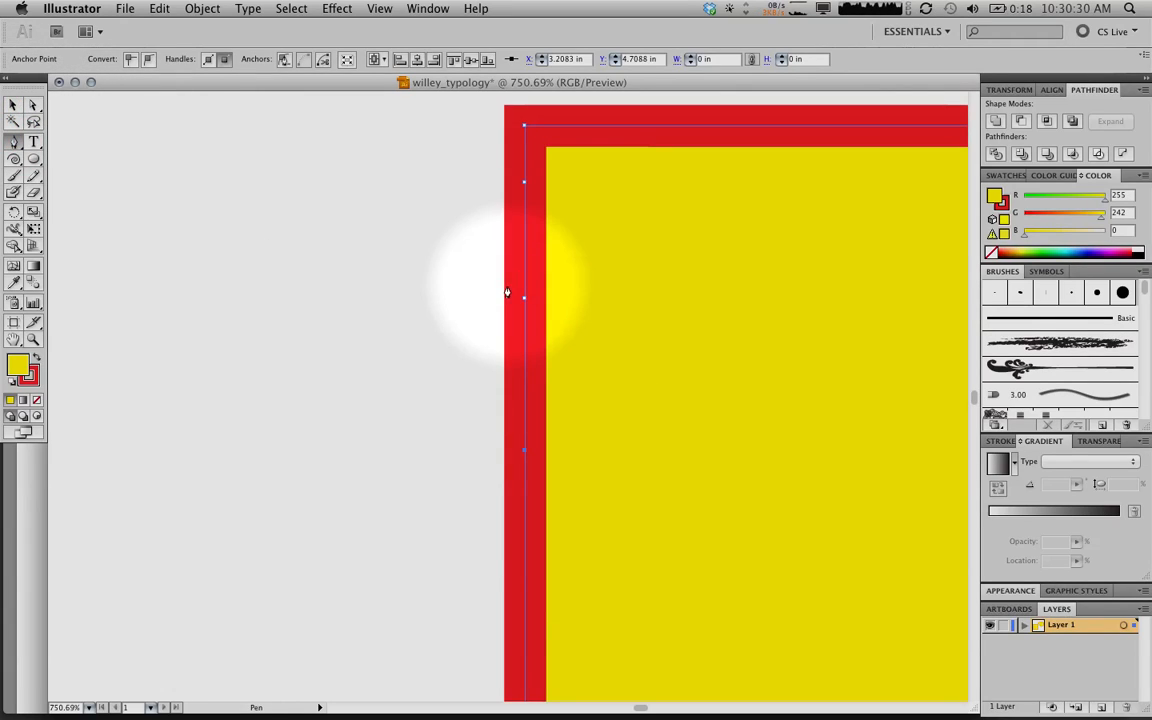
pyautogui.press('super')
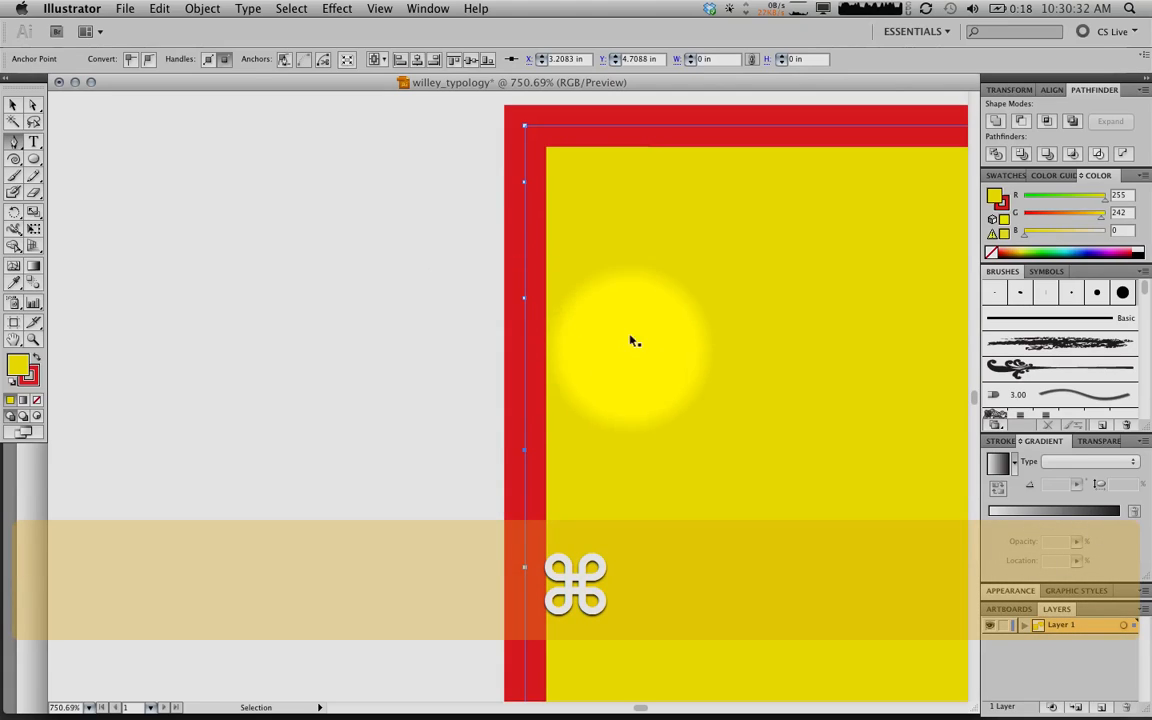
pyautogui.click(14, 106)
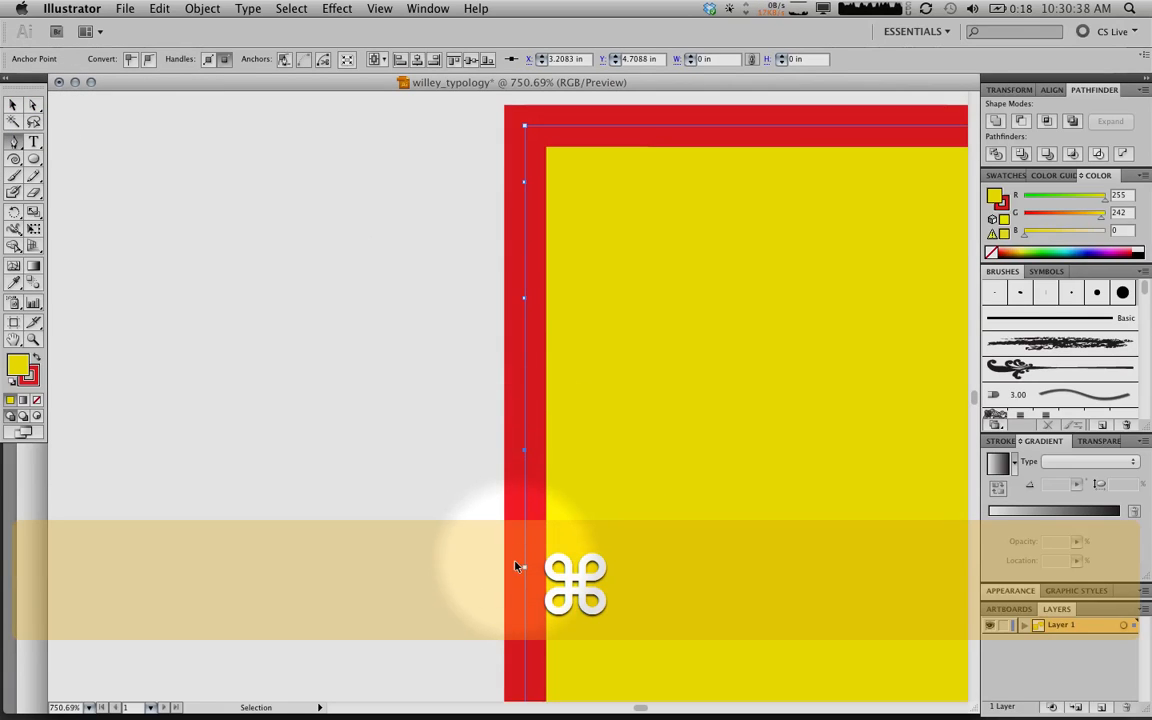
pyautogui.moveTo(527, 568)
pyautogui.mouseDown()
pyautogui.moveTo(422, 565)
pyautogui.moveTo(527, 567)
pyautogui.mouseUp()
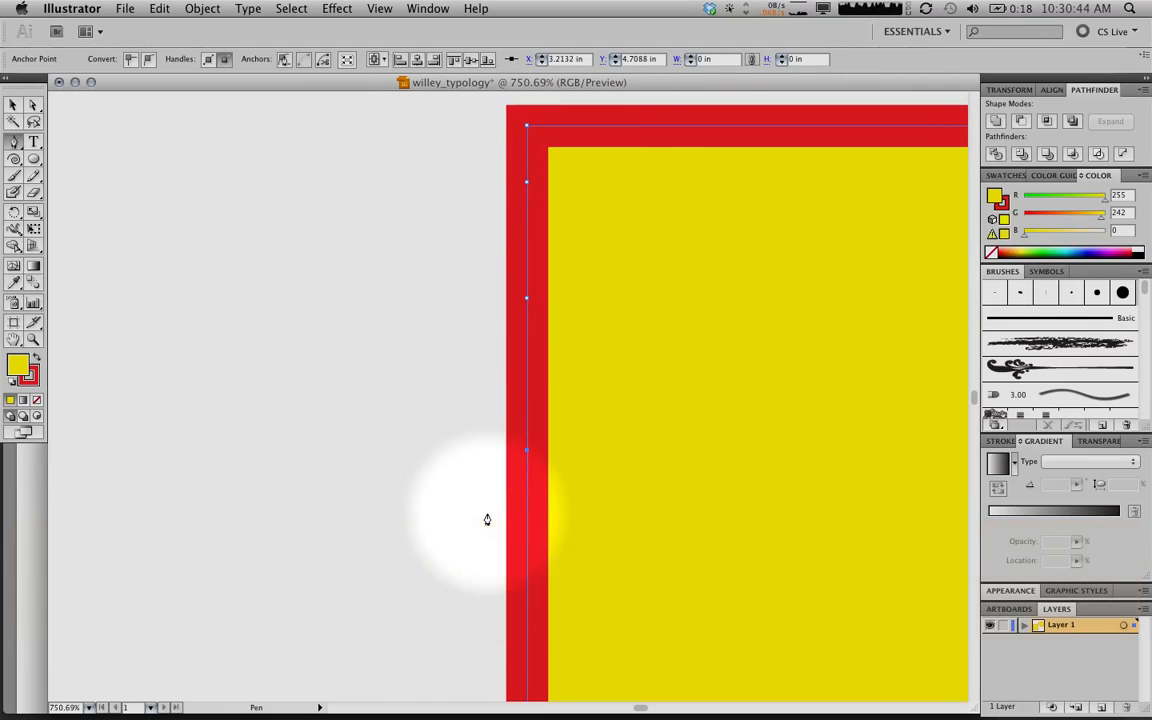
# - Make Direct Selection the Pen tool's temporary selection tool and use it to select the middle added anchor point on the square's left edge
pyautogui.click(34, 105)
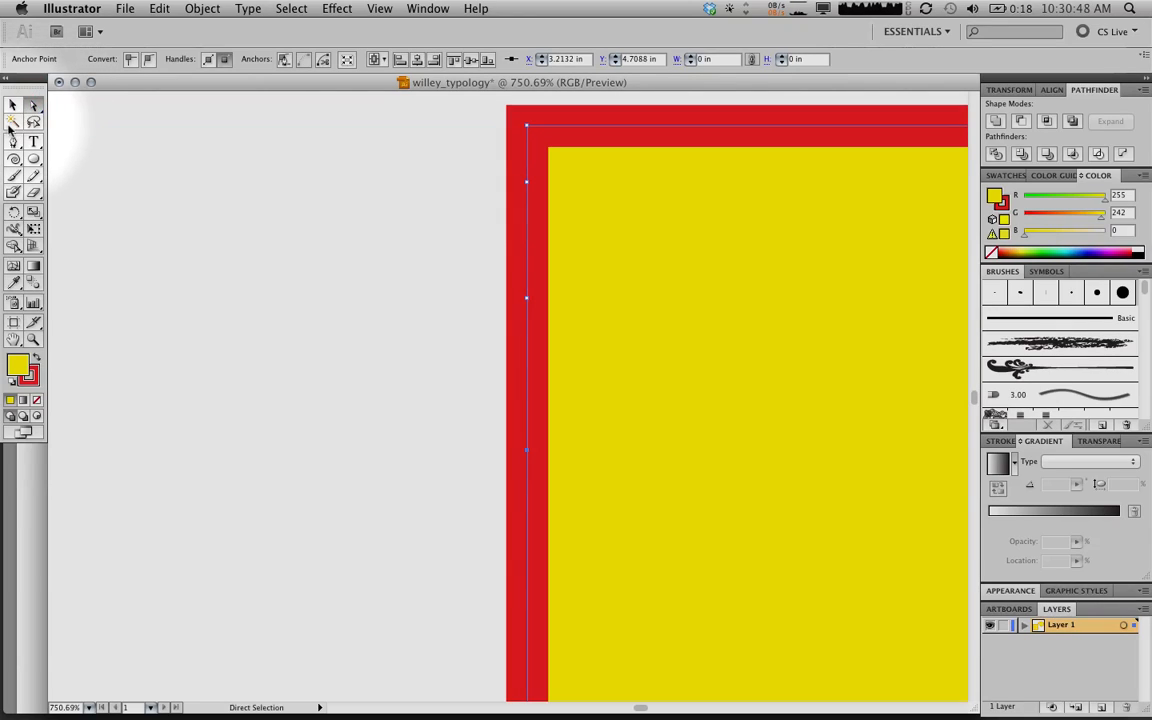
pyautogui.click(12, 142)
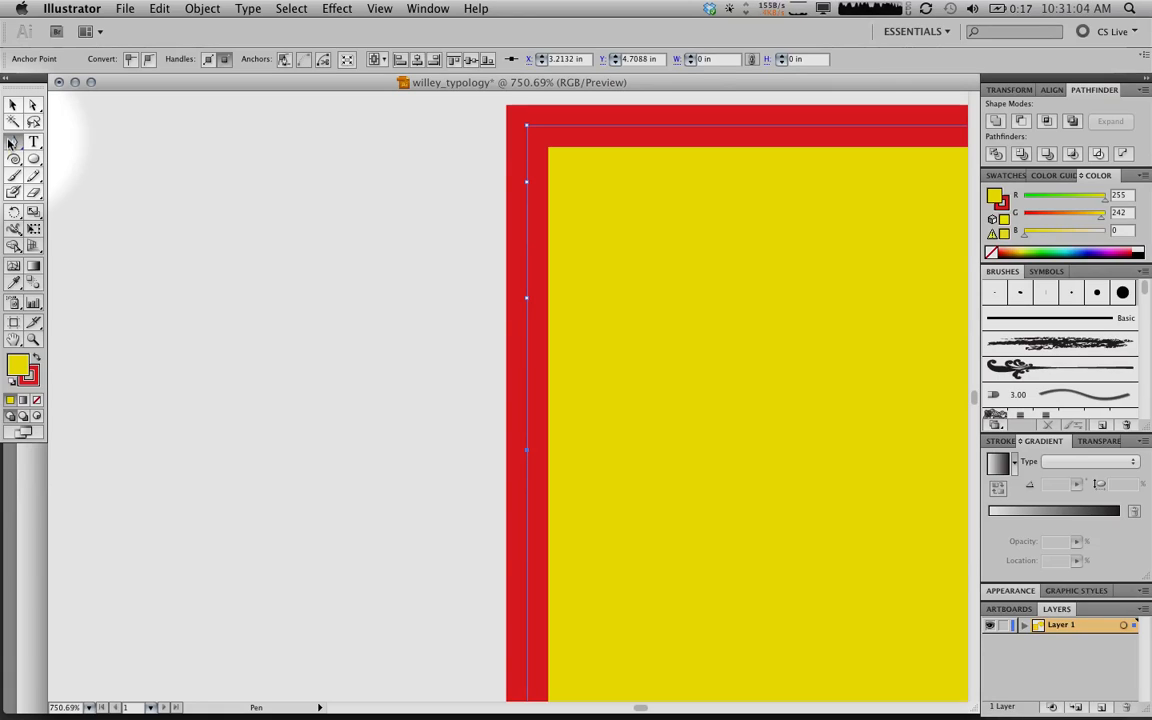
pyautogui.press('a')
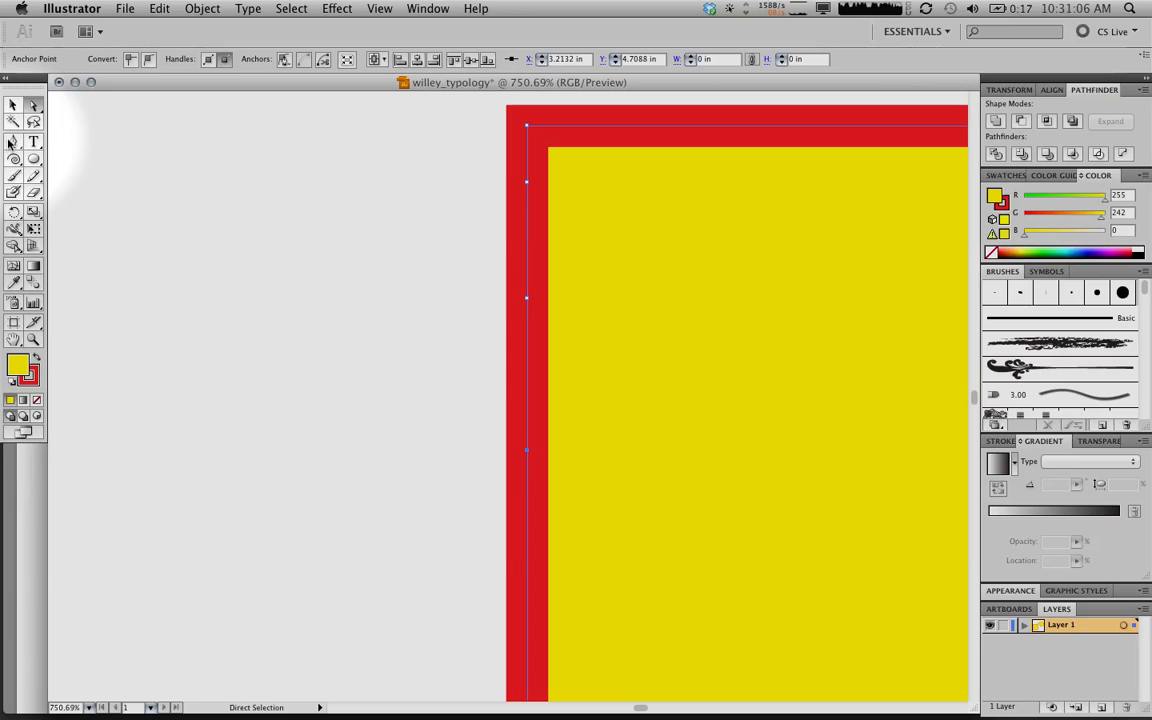
pyautogui.click(10, 143)
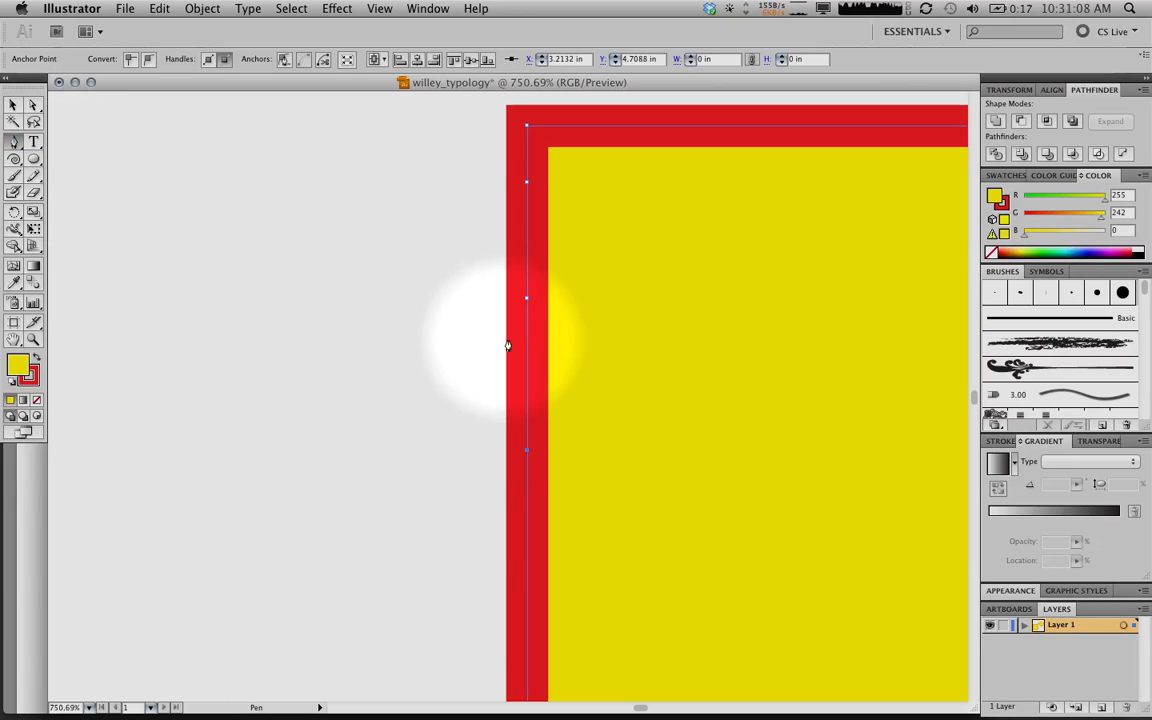
pyautogui.press('super')
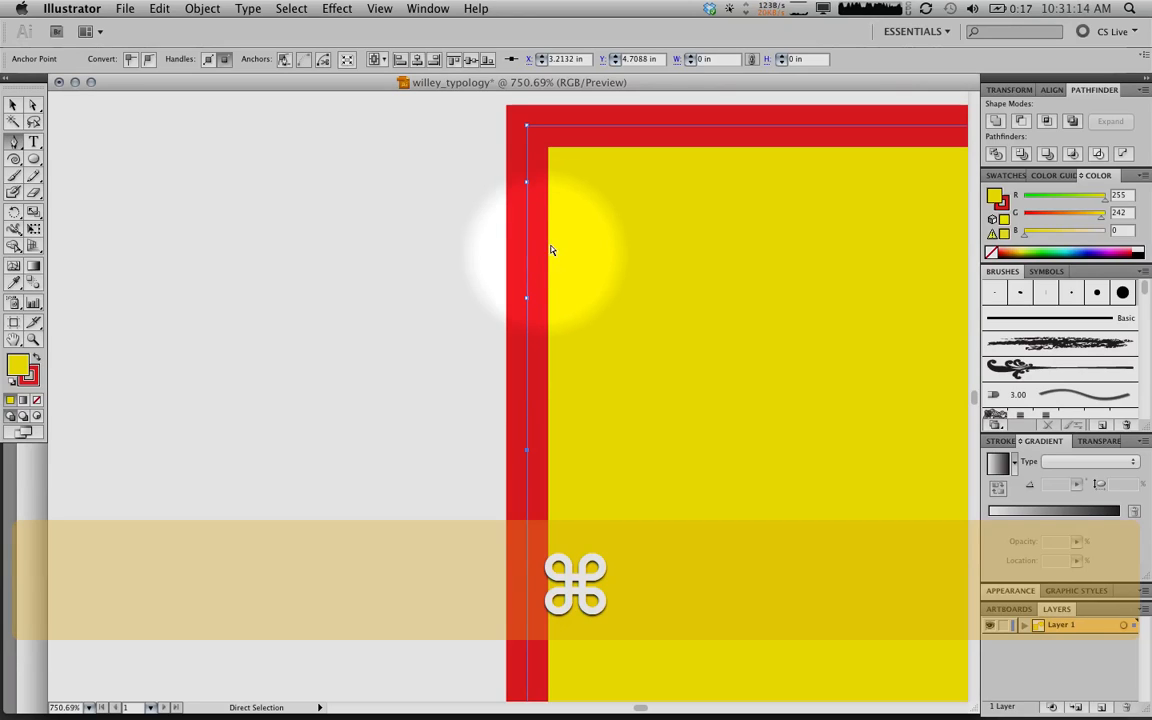
pyautogui.keyDown('super'); pyautogui.click(527, 301); pyautogui.keyUp('super')
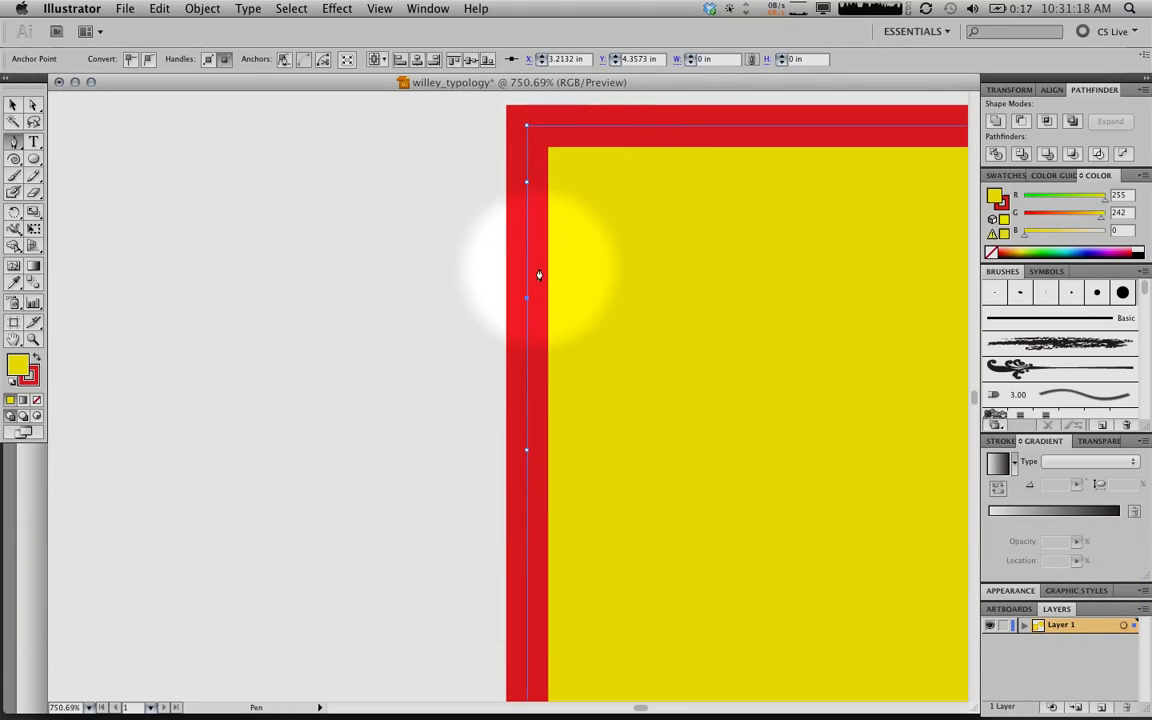
# - Pull the middle anchor point on the square's left edge inward to about X 3.94 in, Y 4.37 in, forming a notch
pyautogui.press('super')
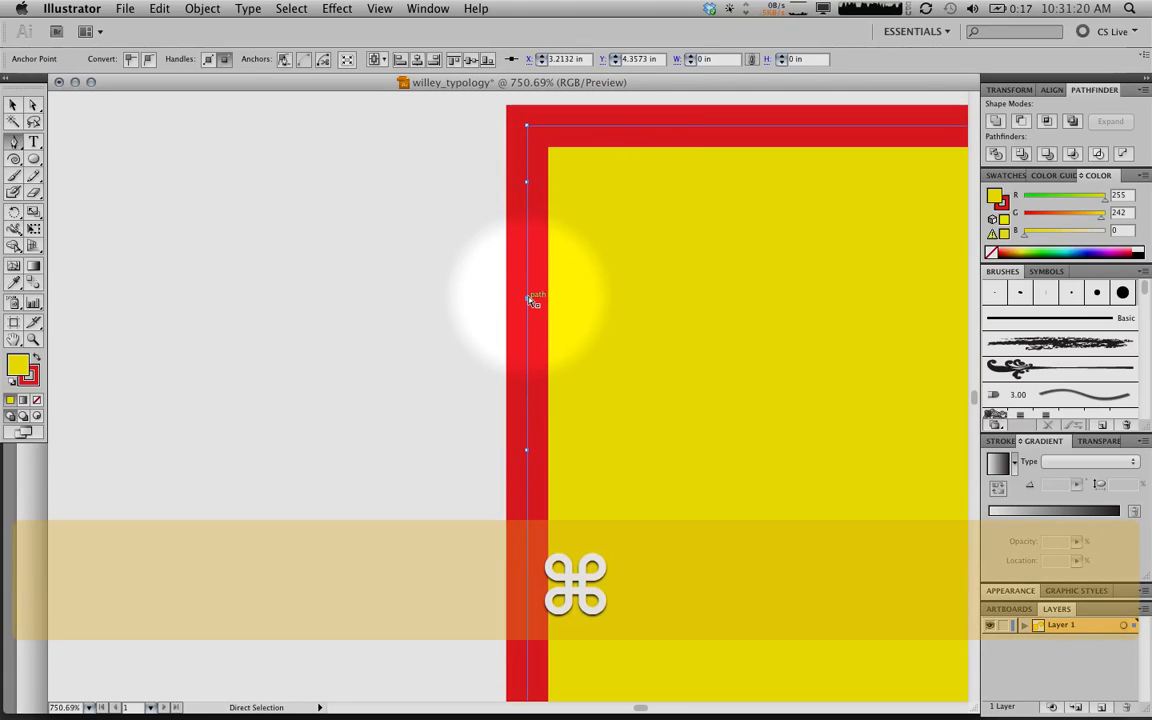
pyautogui.moveTo(529, 299)
pyautogui.mouseDown()
pyautogui.moveTo(615, 283)
pyautogui.moveTo(843, 305)
pyautogui.mouseUp()
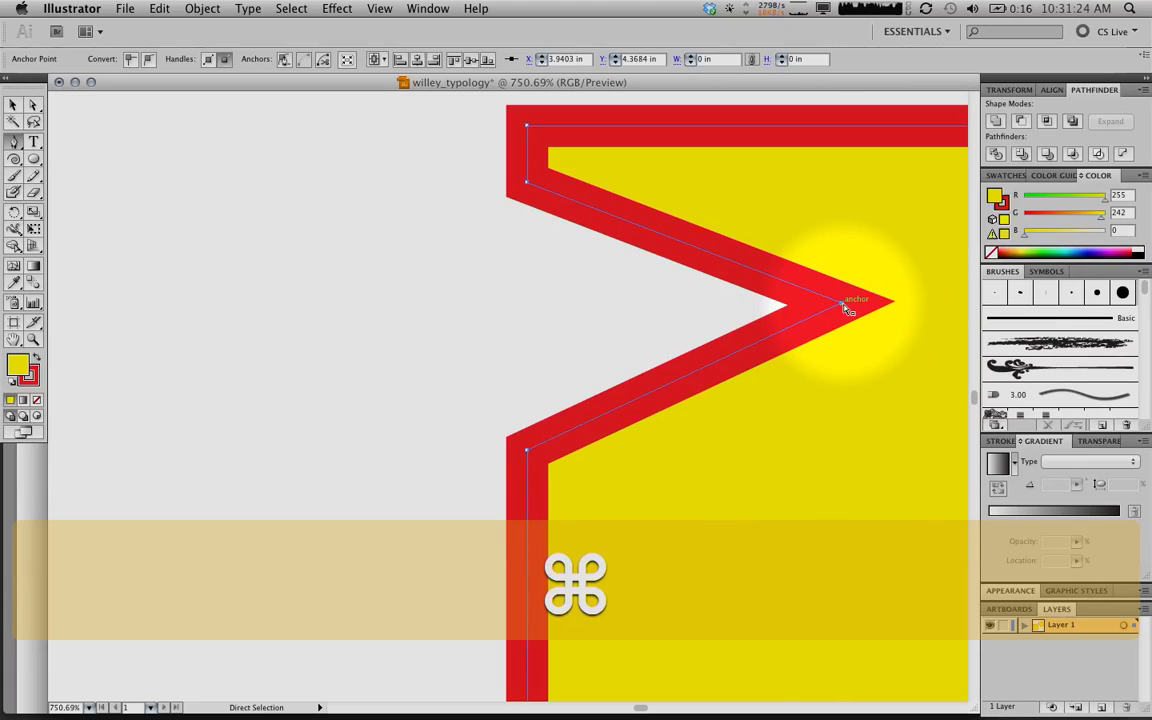
pyautogui.press('super+0')
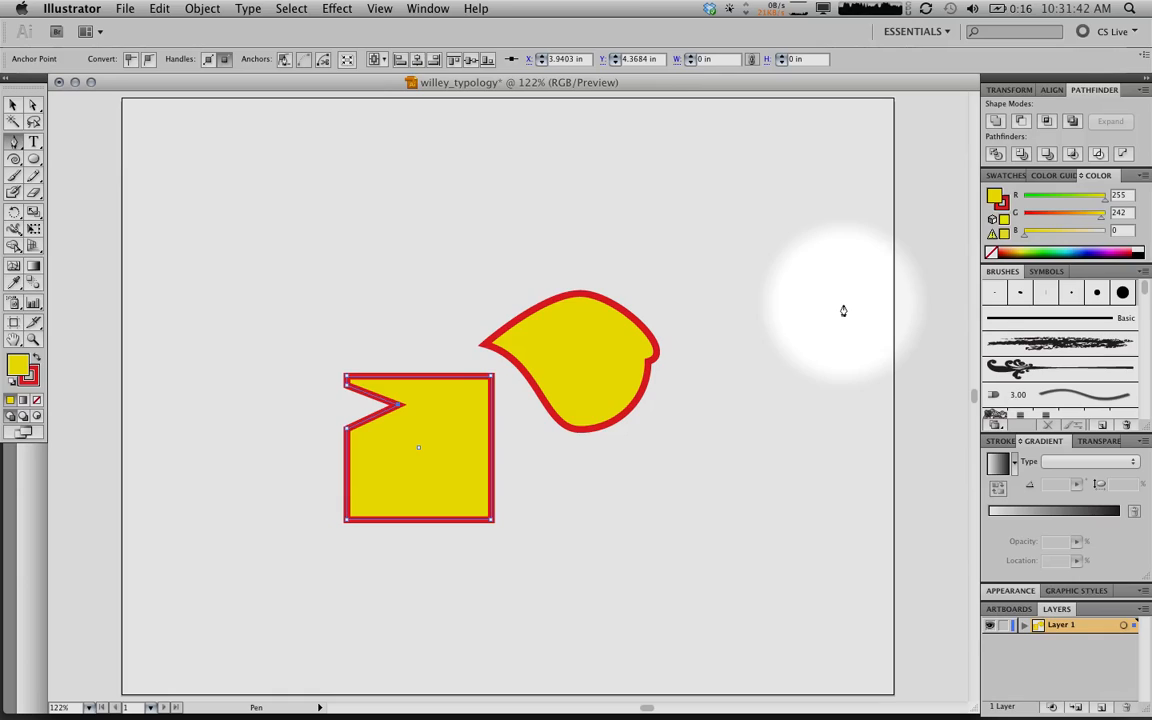
# - Select all artwork on the artboard and delete it
pyautogui.press('super')
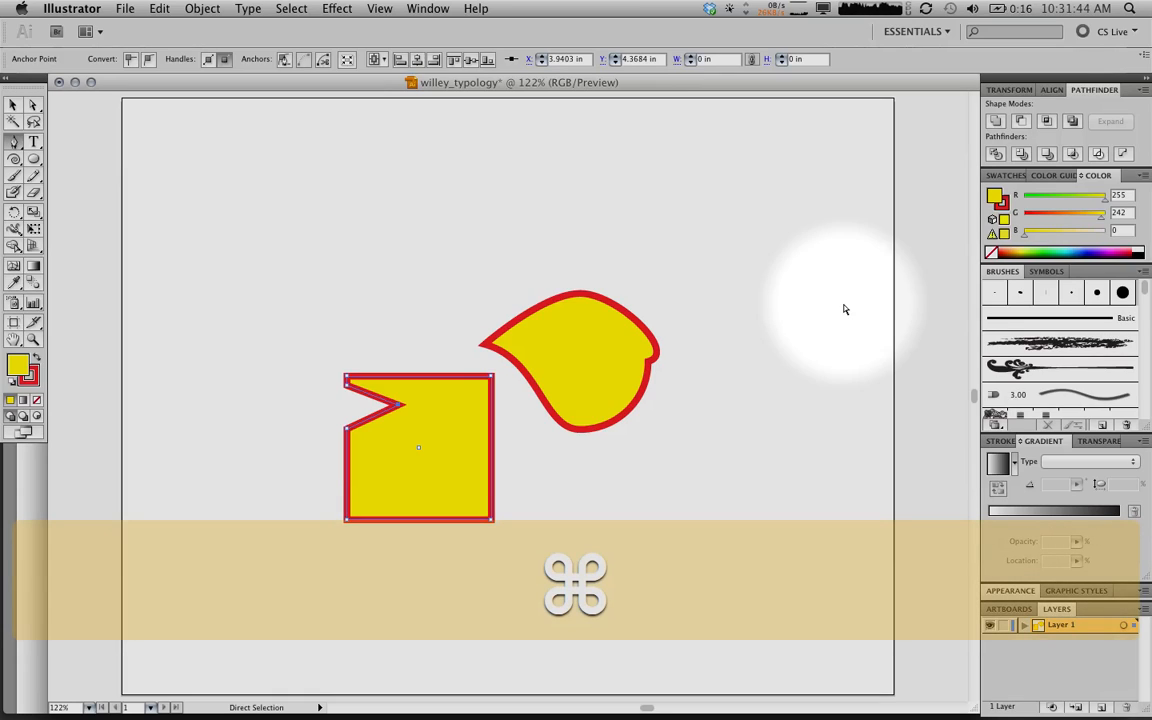
pyautogui.press('super+a')
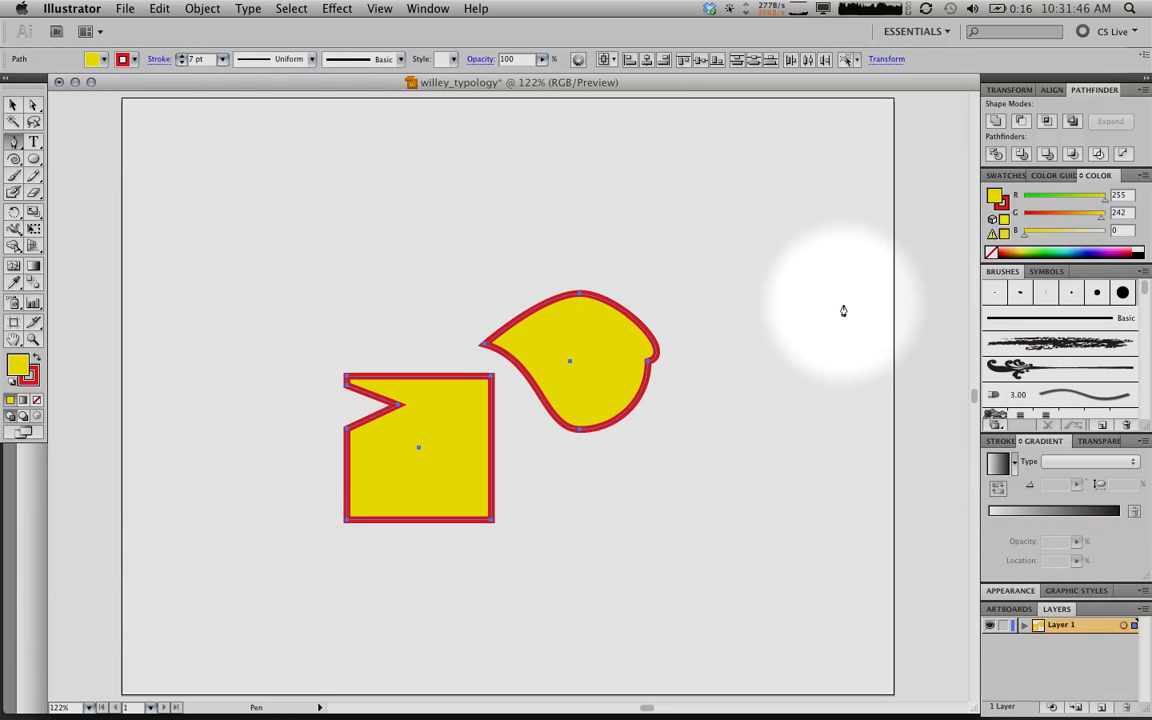
pyautogui.press('Delete')
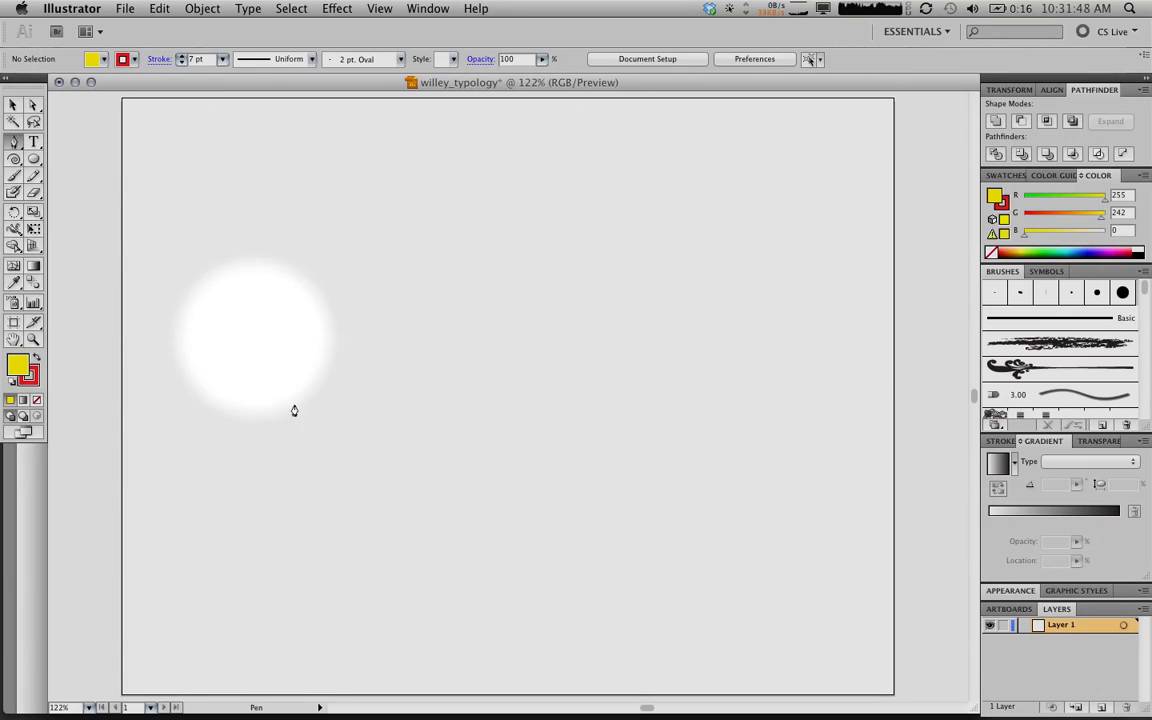
# - Switch to Safari and search Google Images for "fire hydrant"
pyautogui.moveTo(493, 715)
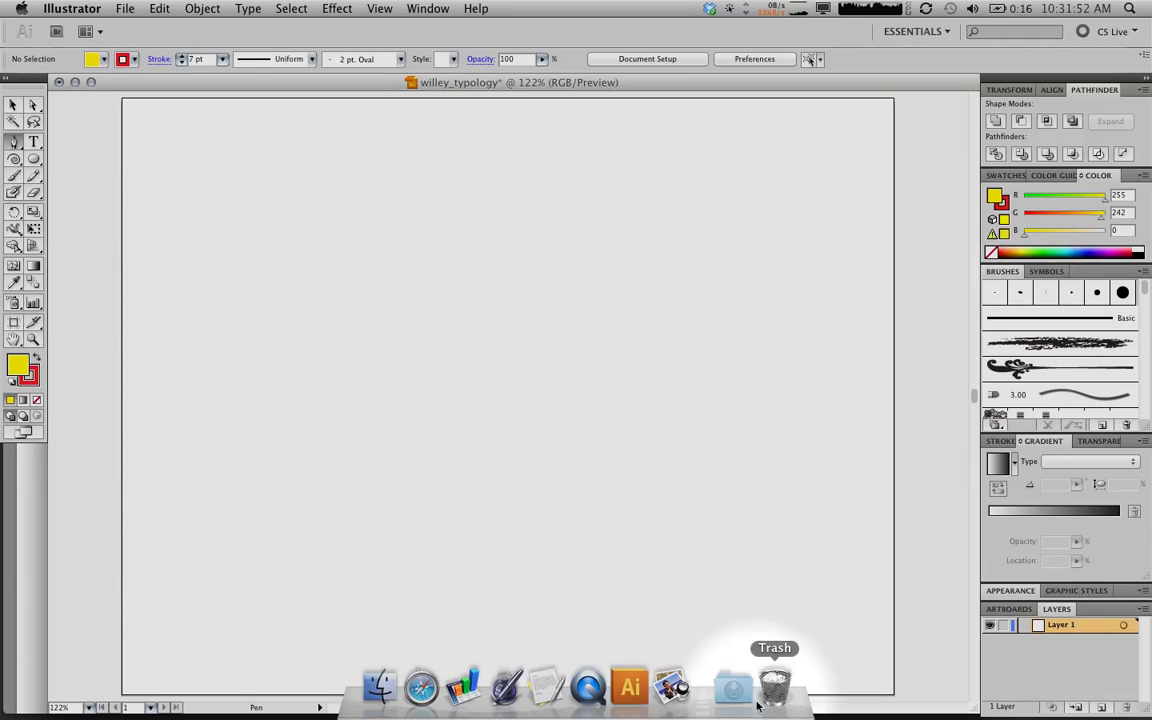
pyautogui.click(419, 690)
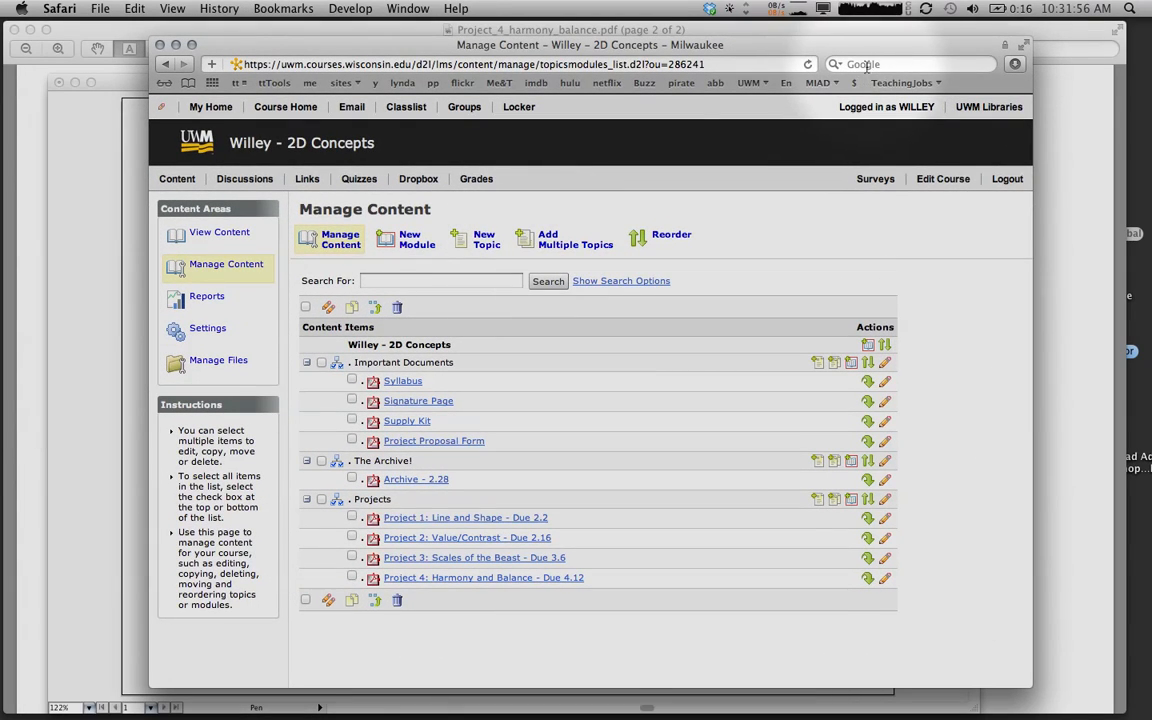
pyautogui.click(868, 65)
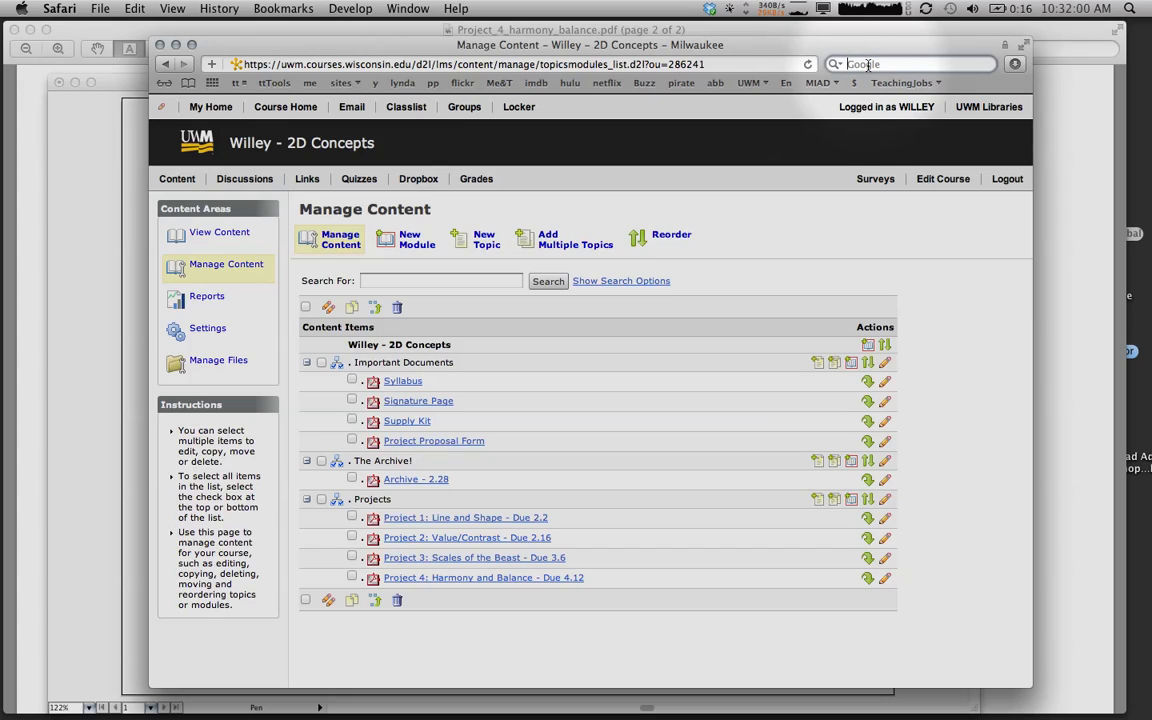
pyautogui.write('fire hydrant')
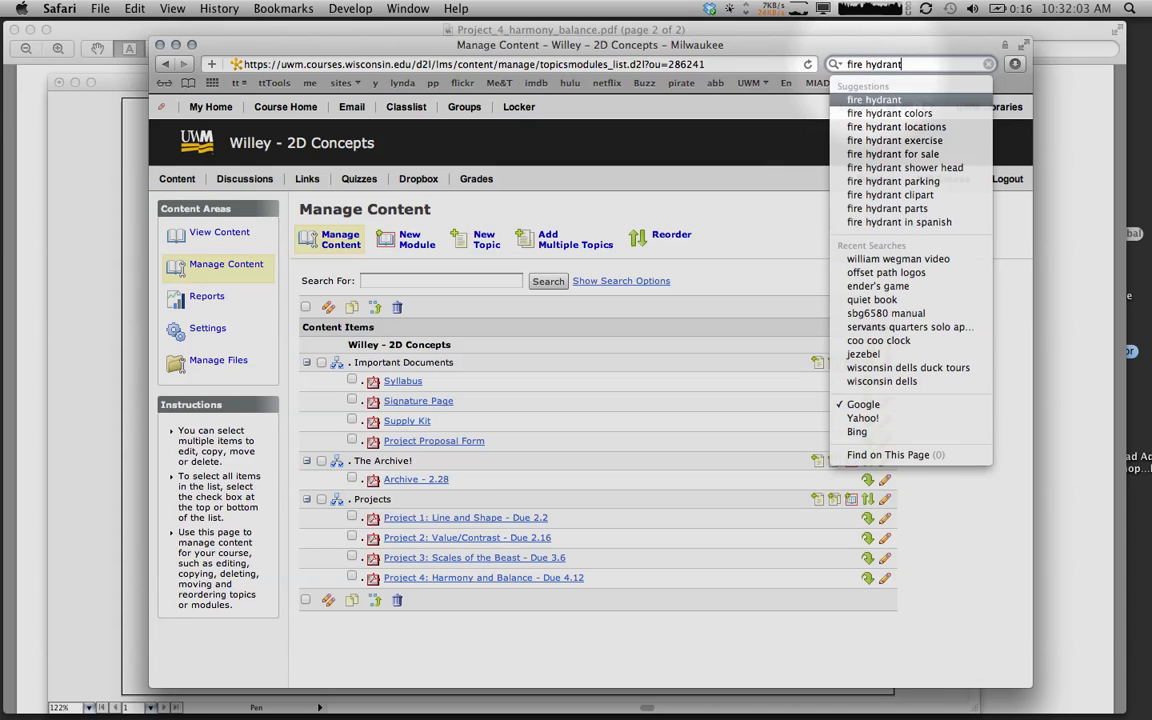
pyautogui.press('Return')
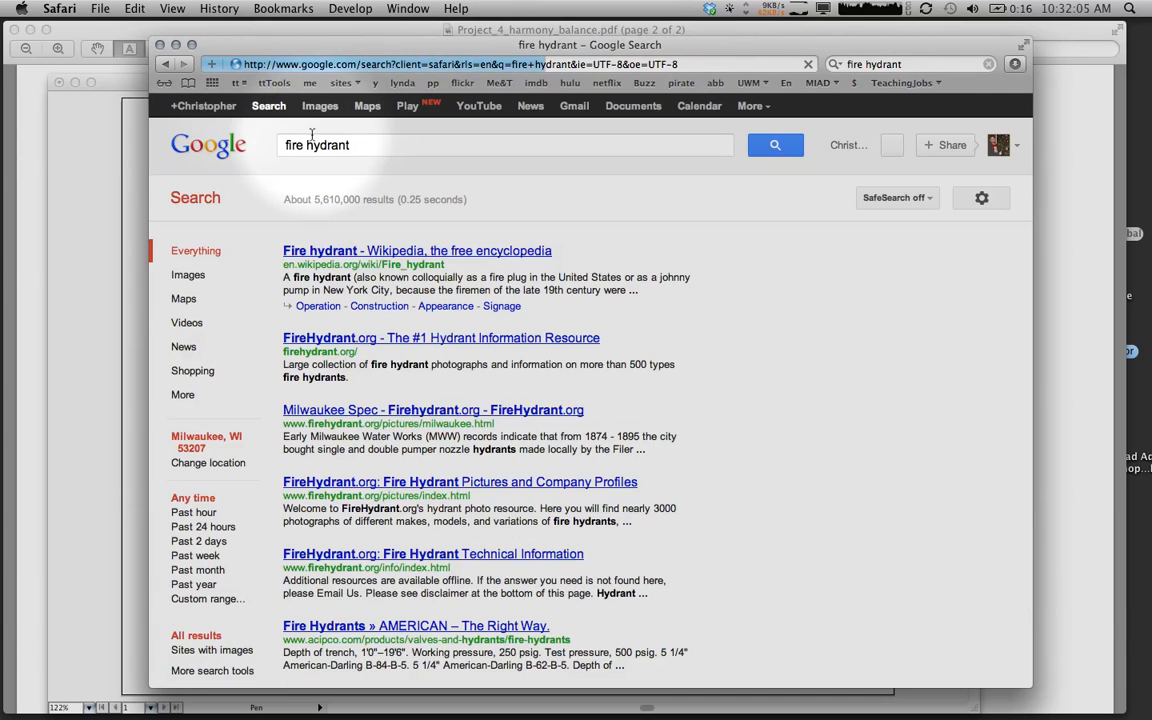
pyautogui.click(321, 107)
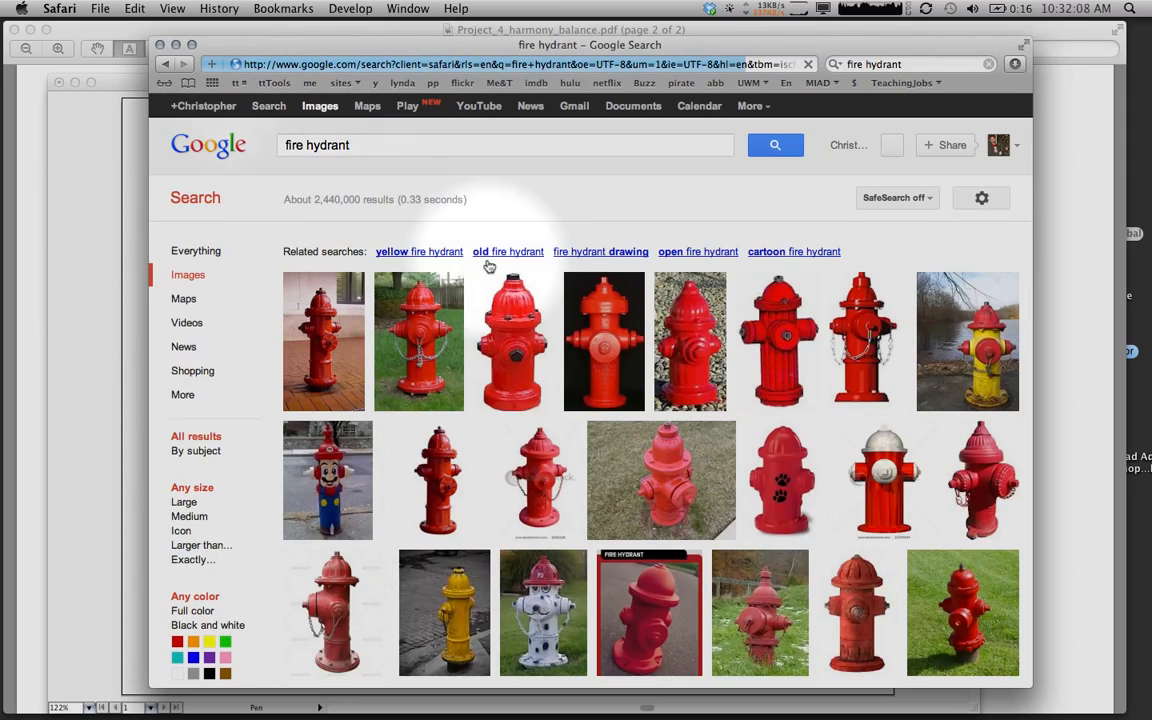
# - Open the first red hydrant photo at full size and bring it from Safari into the willey_typology document
pyautogui.click(299, 346)
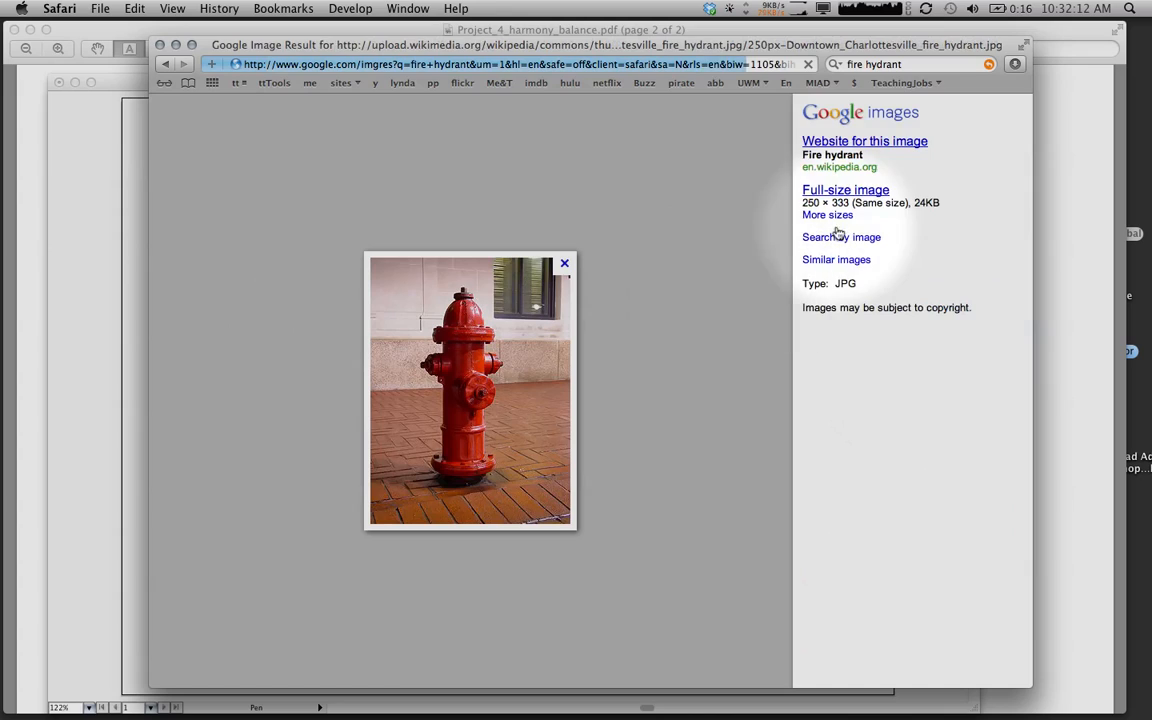
pyautogui.click(828, 191)
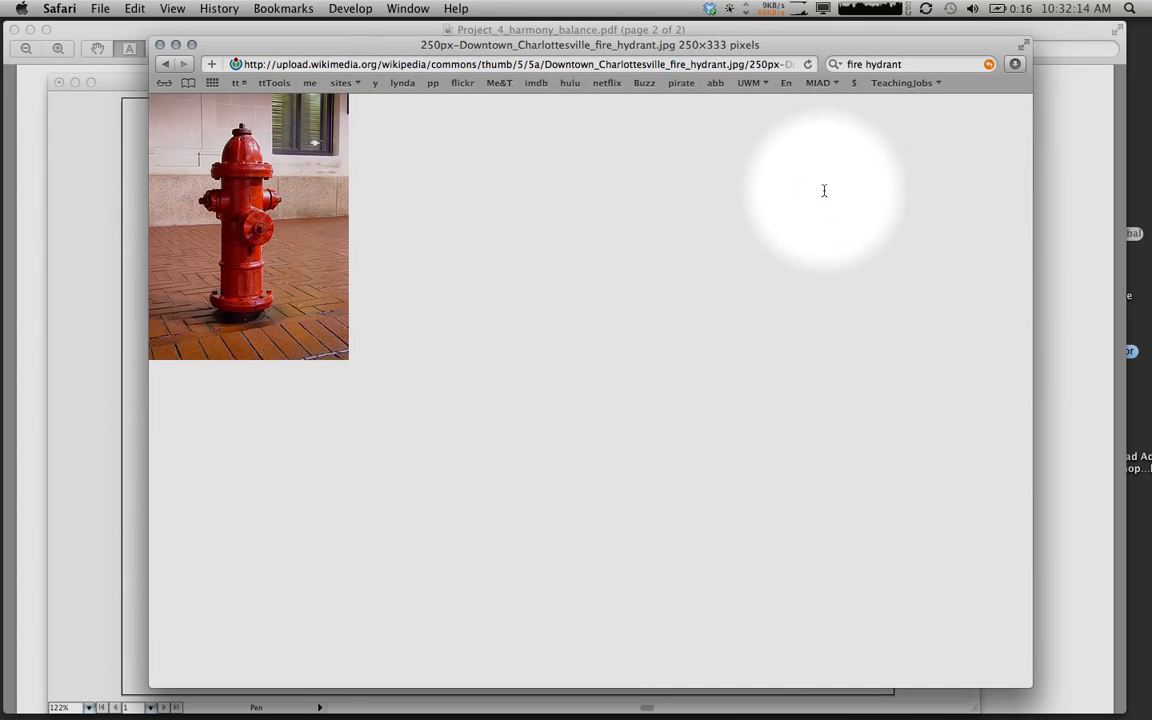
pyautogui.moveTo(318, 43); pyautogui.dragTo(915, 68)
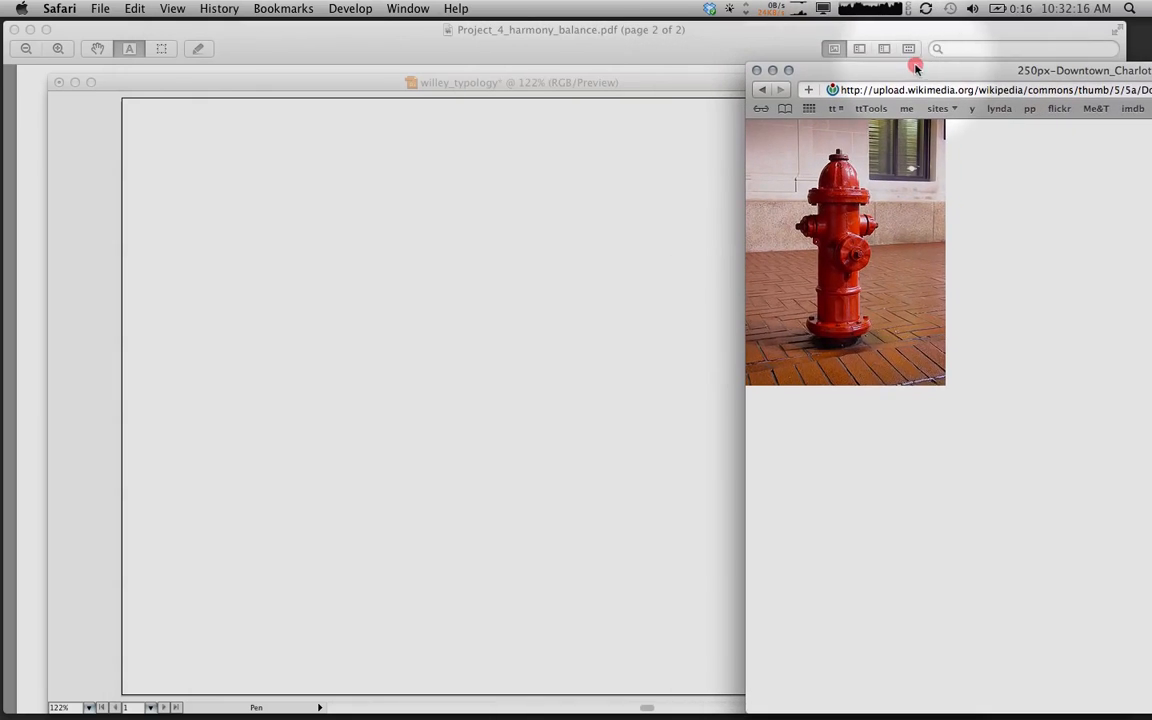
pyautogui.moveTo(922, 150); pyautogui.dragTo(474, 365)
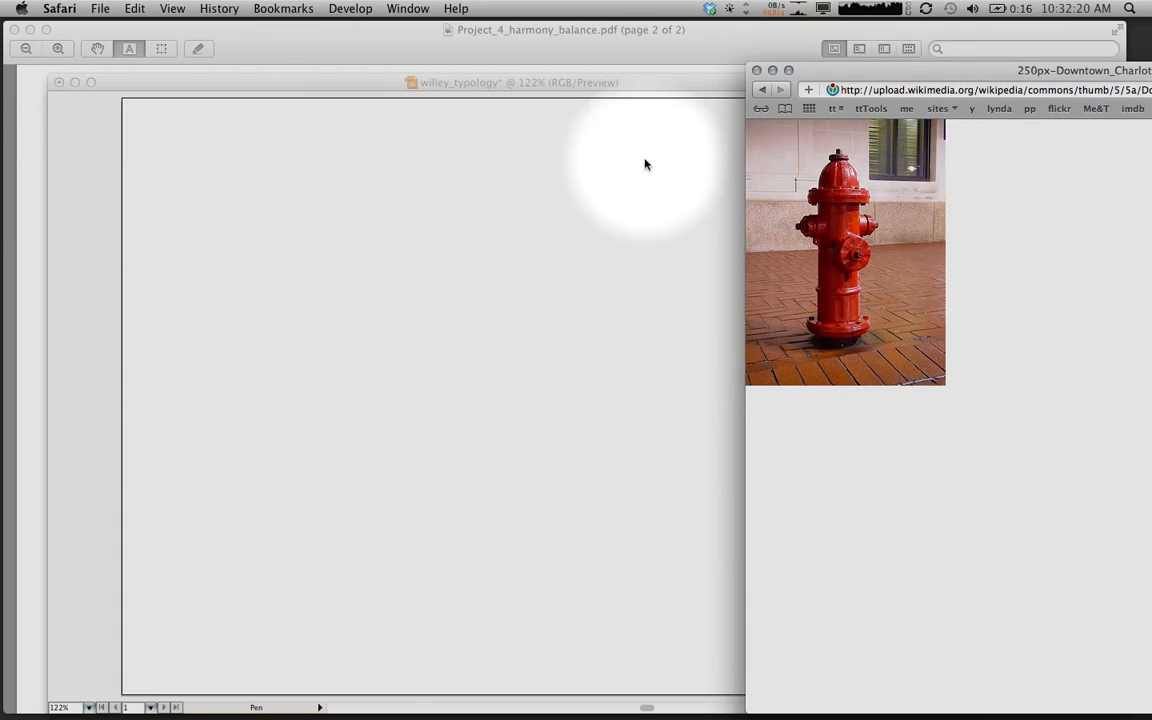
pyautogui.moveTo(836, 69); pyautogui.dragTo(866, 70)
# - Switch back to Illustrator, undo the stray anchor point, and move the hydrant photo up and left to the artboard's left half
pyautogui.click(511, 309)
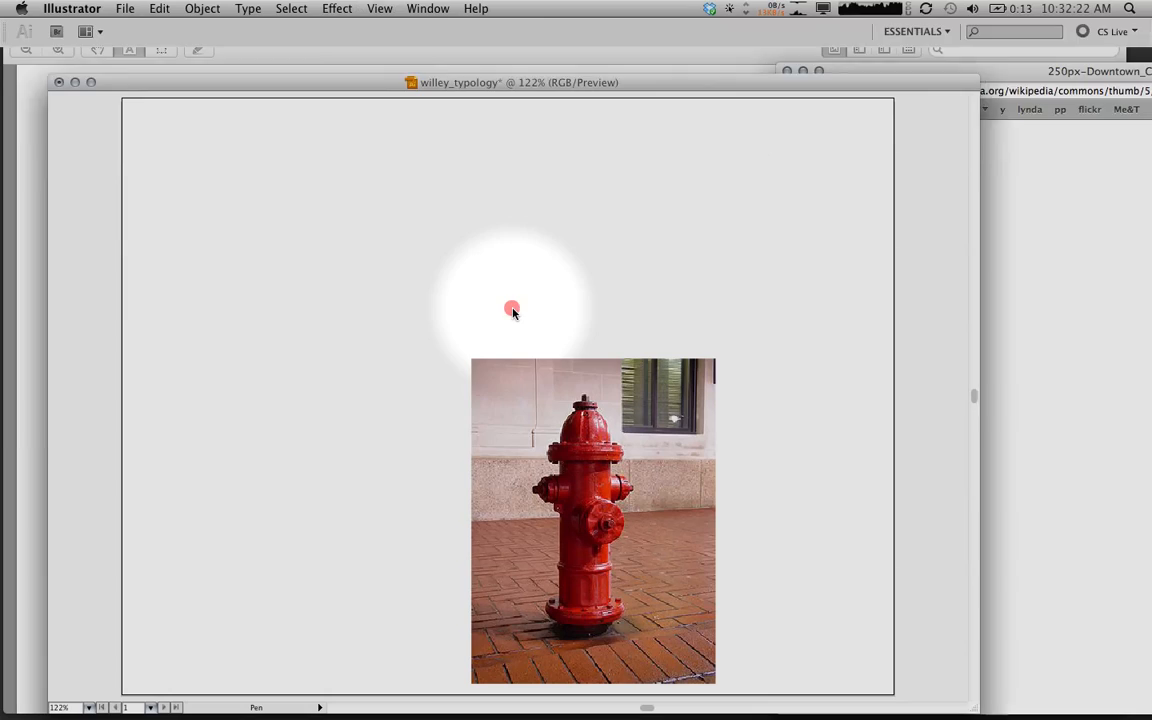
pyautogui.click(565, 462)
pyautogui.press('super+z')
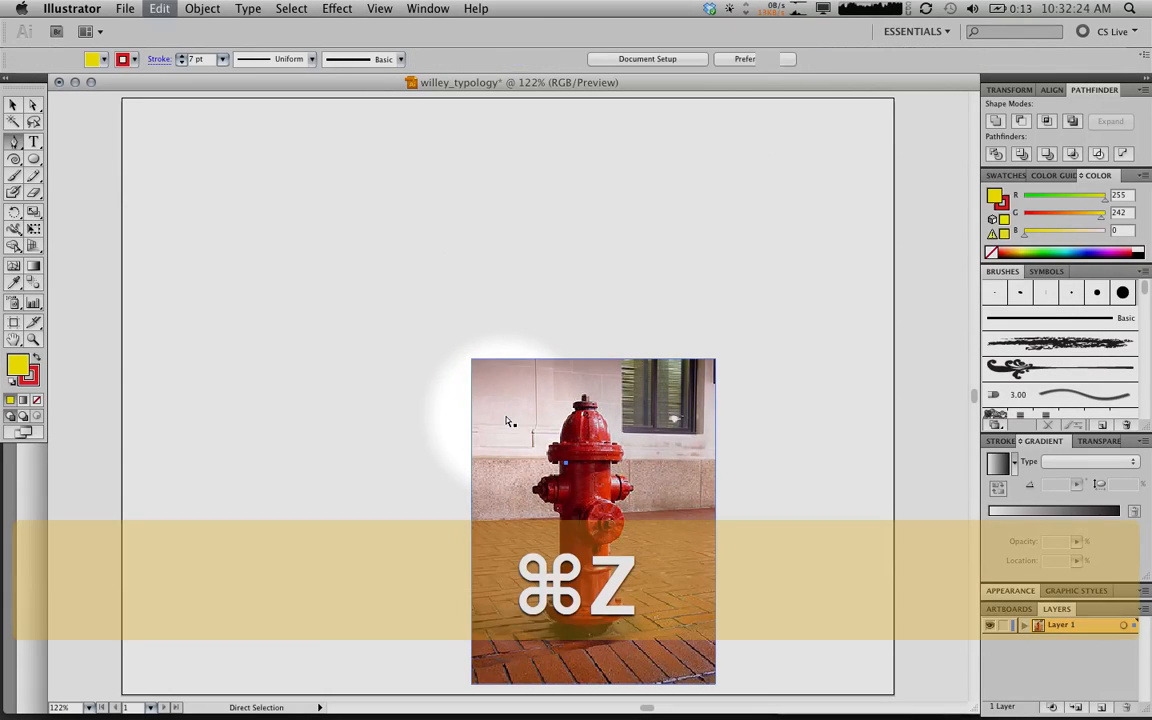
pyautogui.moveTo(575, 448); pyautogui.dragTo(348, 332)
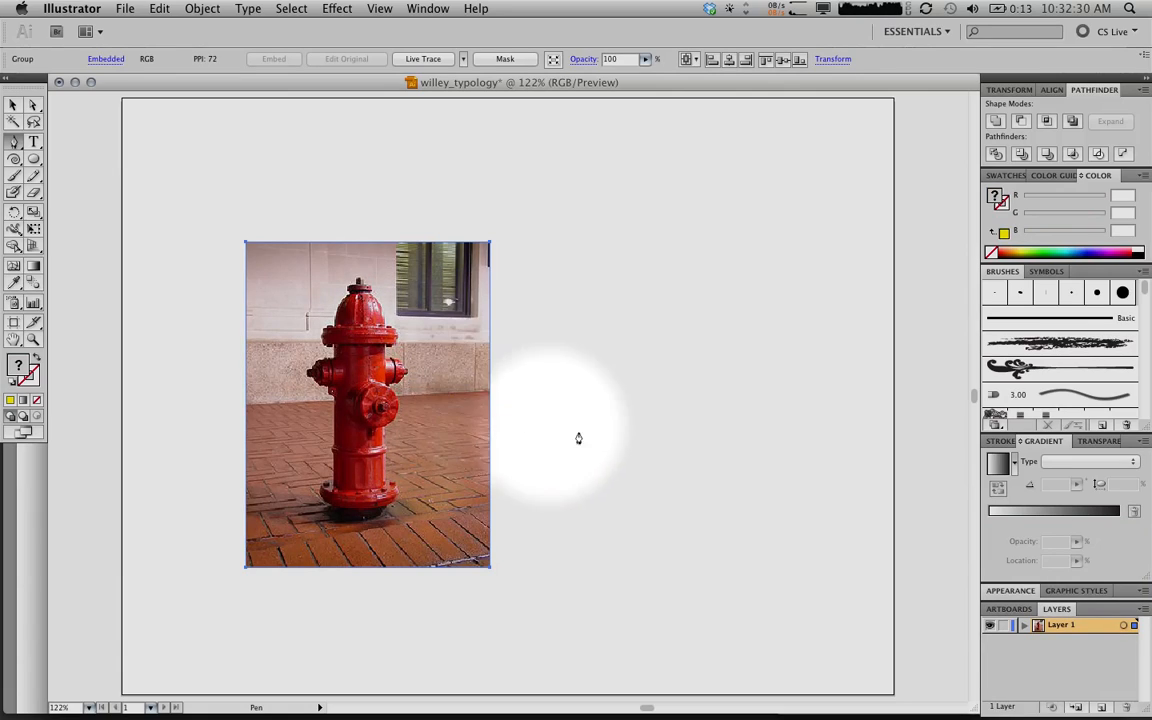
# - Try turning Layer 1 into a template layer with images dimmed to 50%, and undo the change
pyautogui.doubleClick(1087, 627)
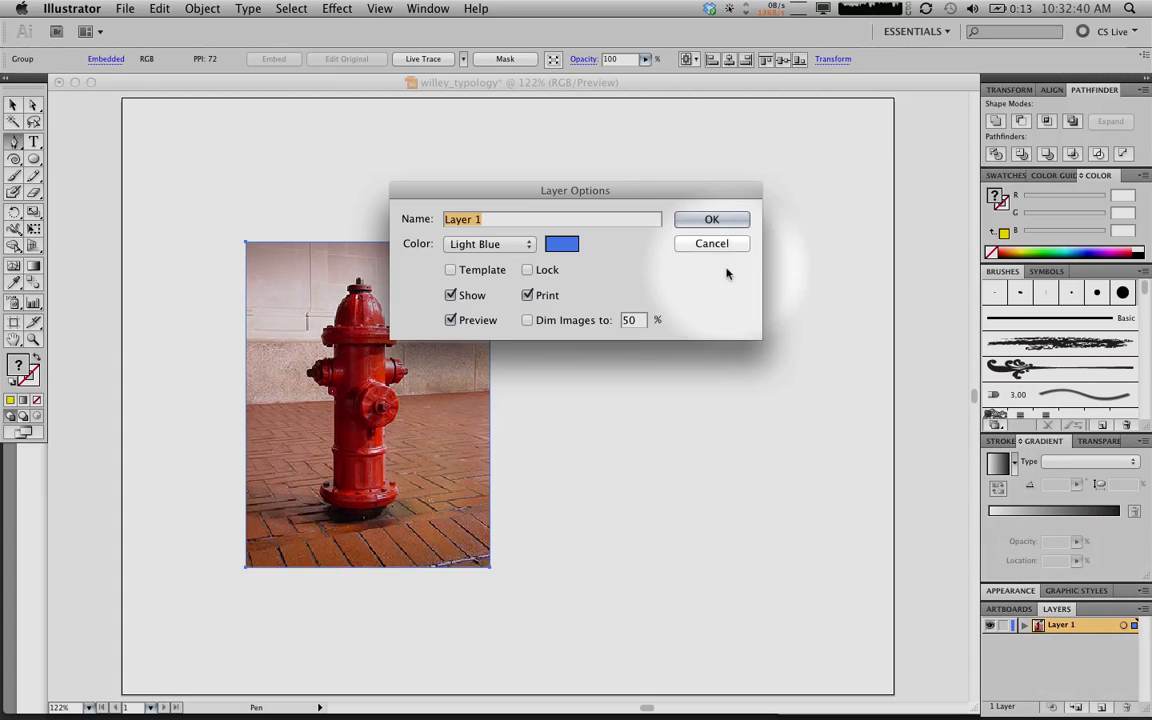
pyautogui.click(451, 270)
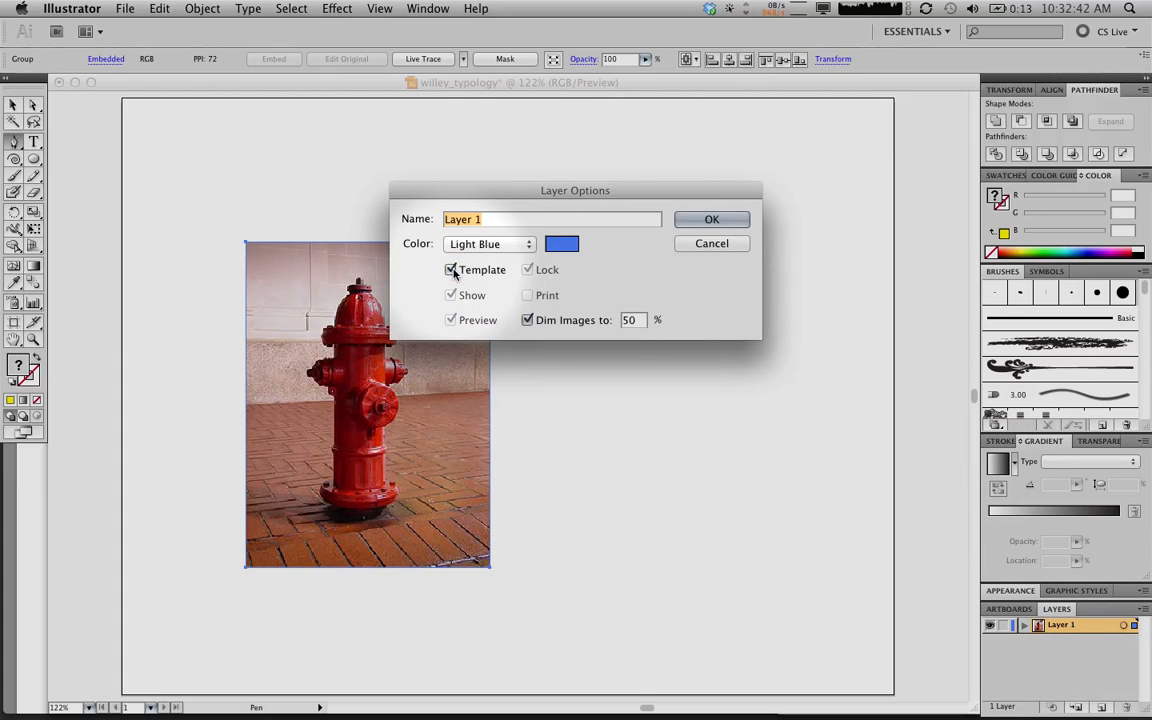
pyautogui.click(736, 222)
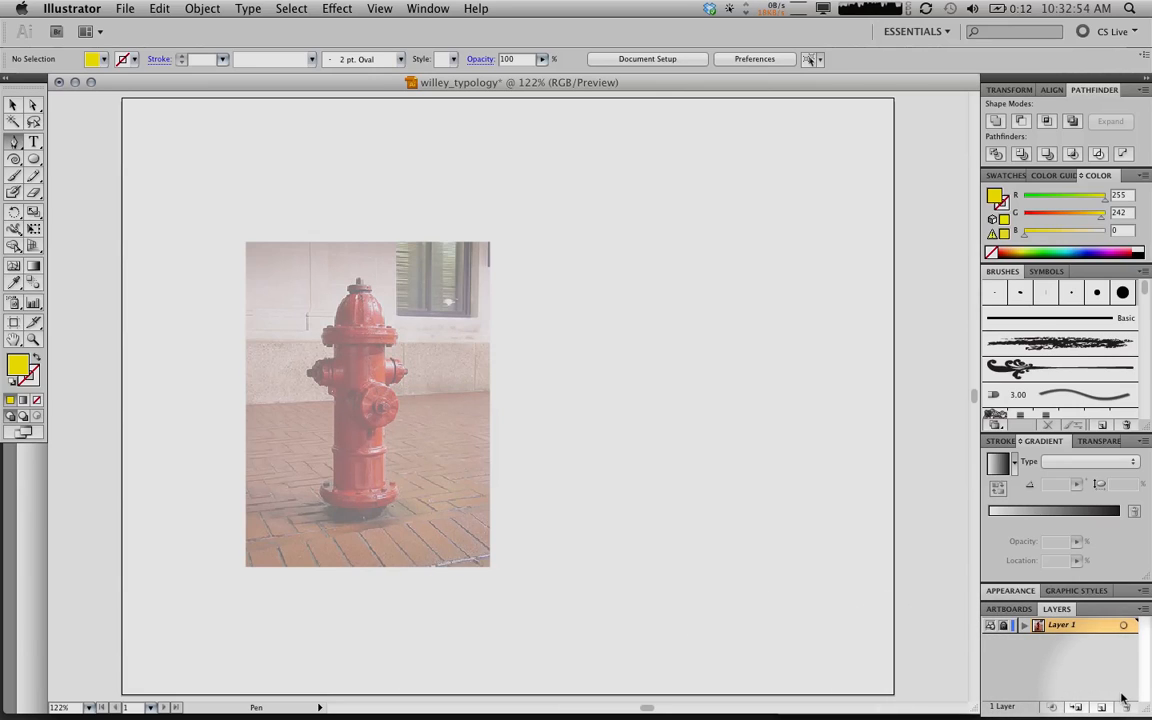
pyautogui.press('super+z')
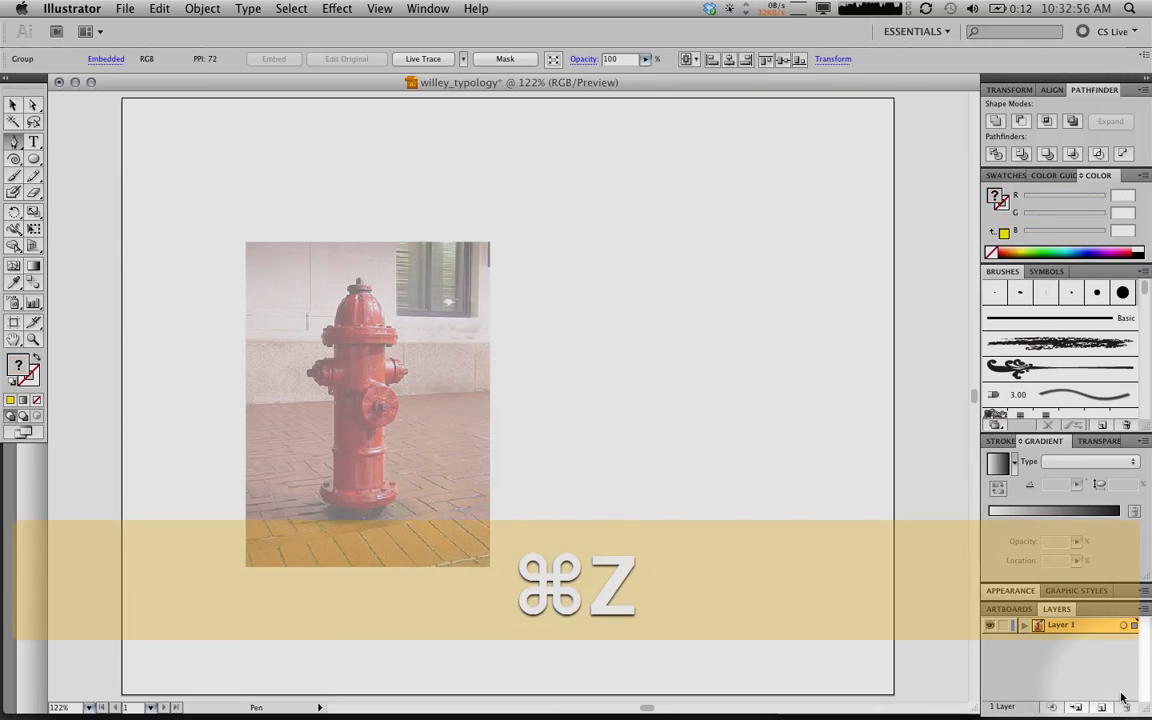
# - Make Layer 1 a template layer with images dimmed to 50%, and create a new layer above it
pyautogui.doubleClick(1103, 624)
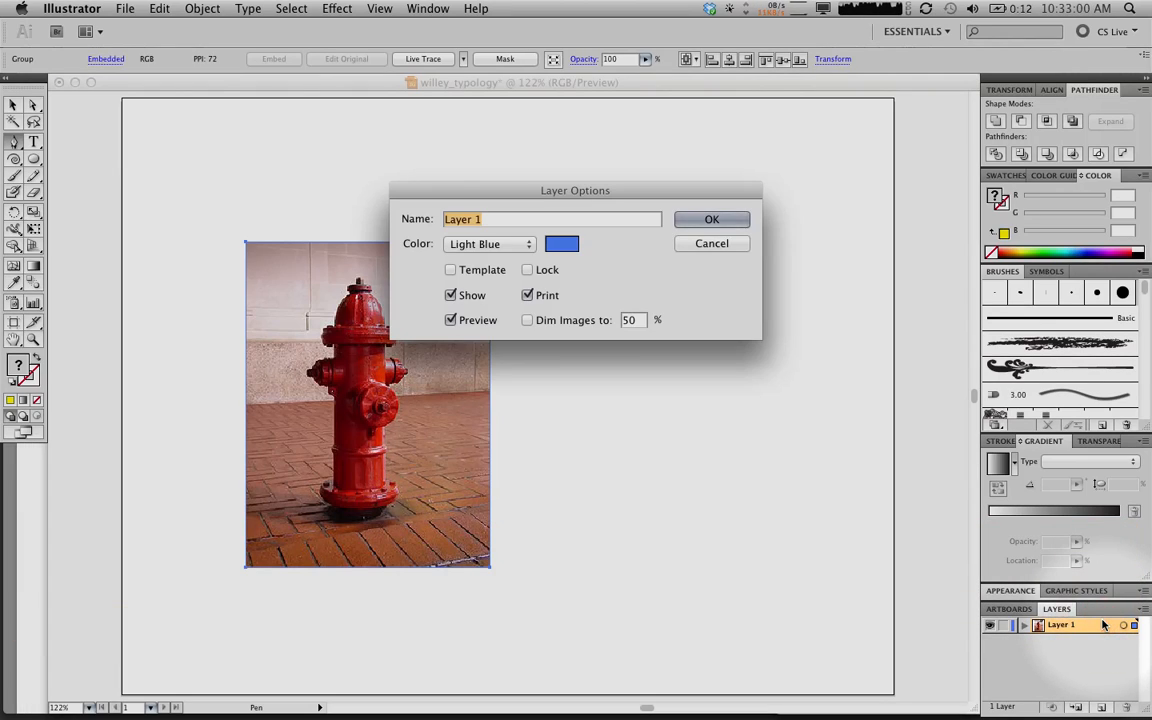
pyautogui.click(469, 272)
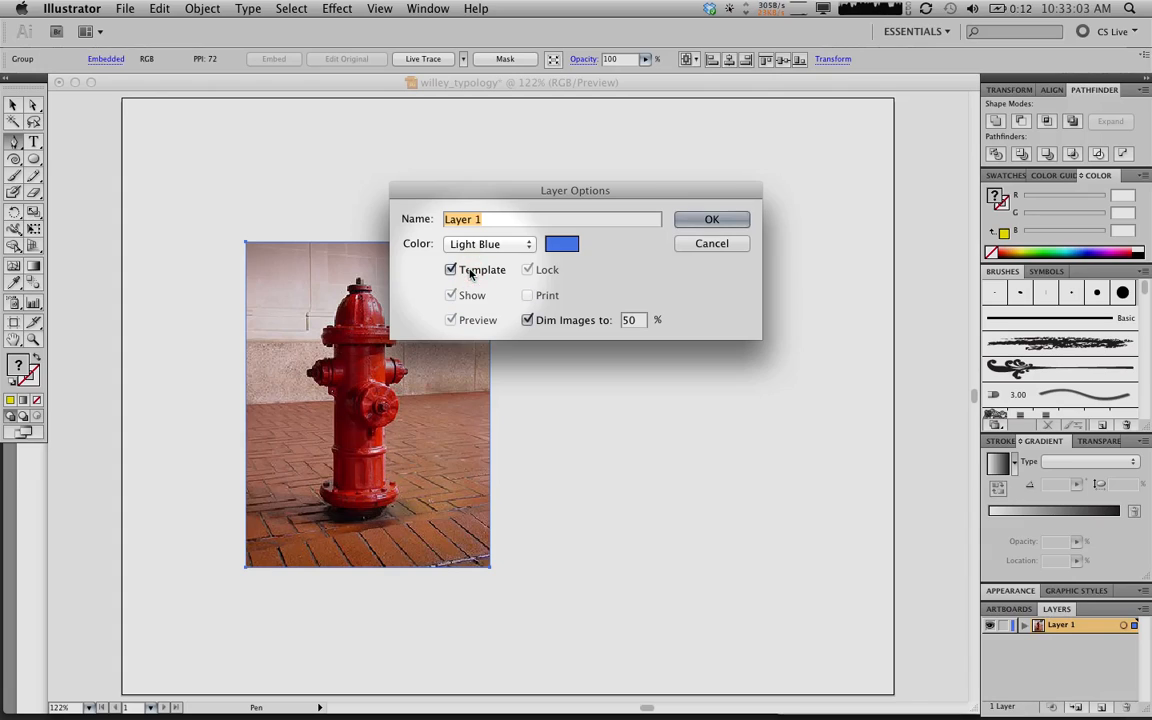
pyautogui.click(709, 221)
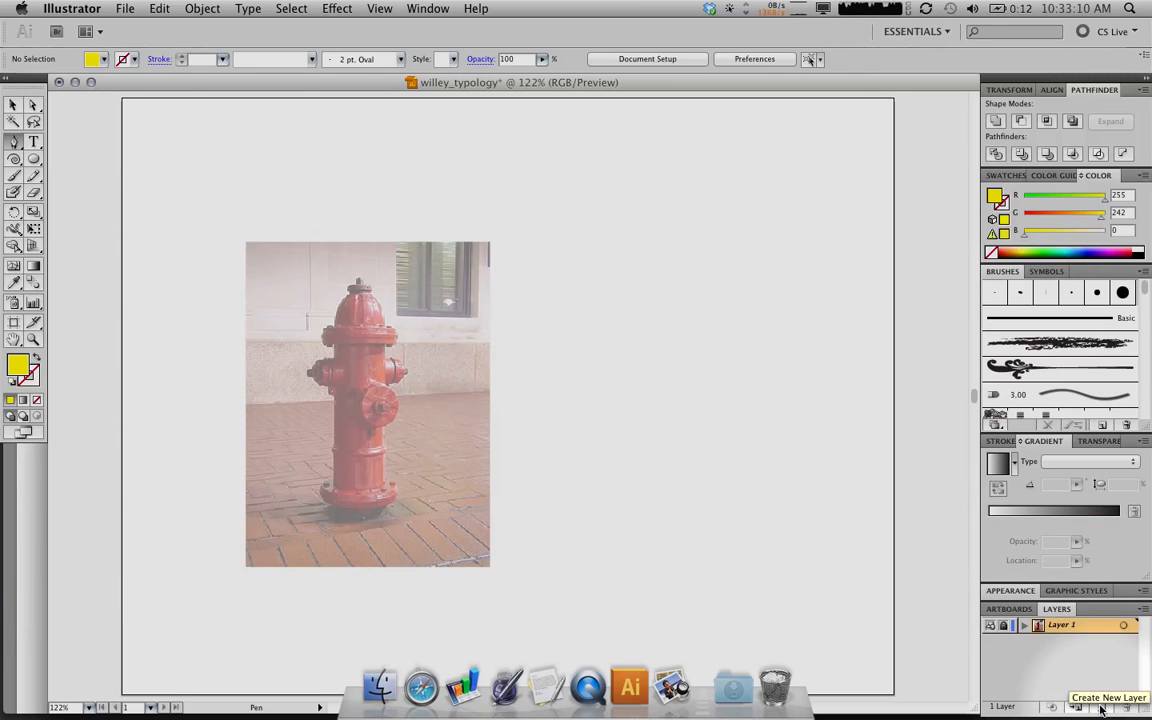
pyautogui.click(1100, 709)
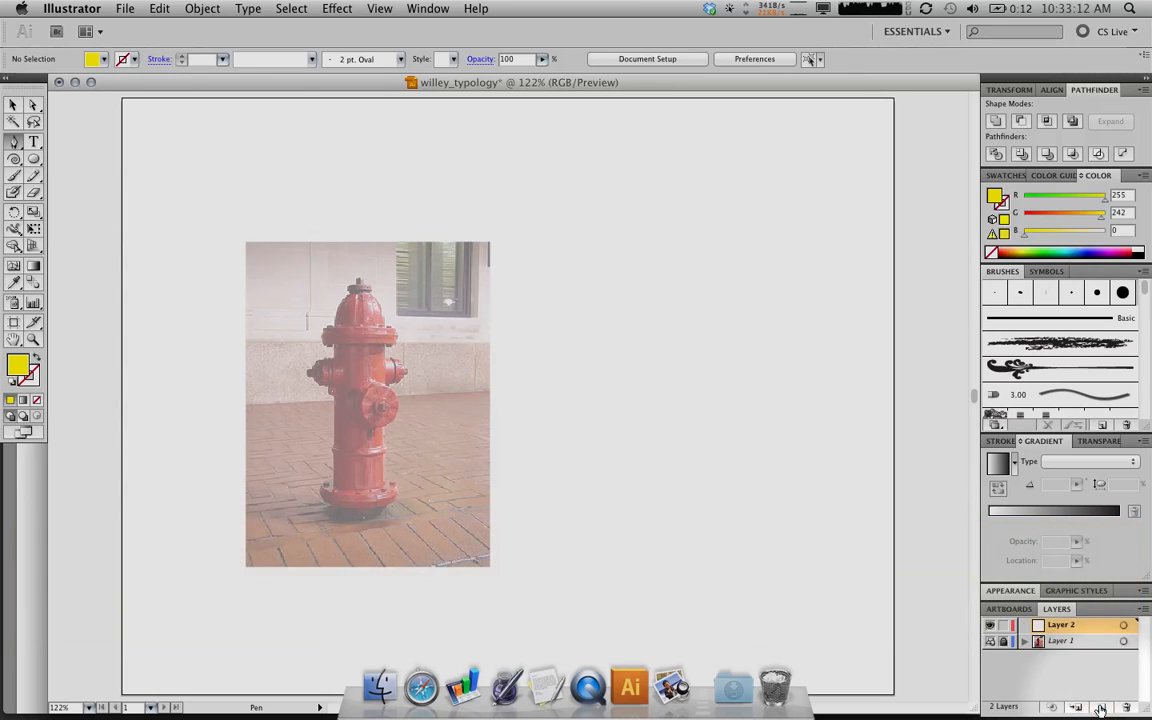
# - Examine the upper part of the hydrant in the dimmed photo up close at 600%
pyautogui.scroll(10, 938, 554)
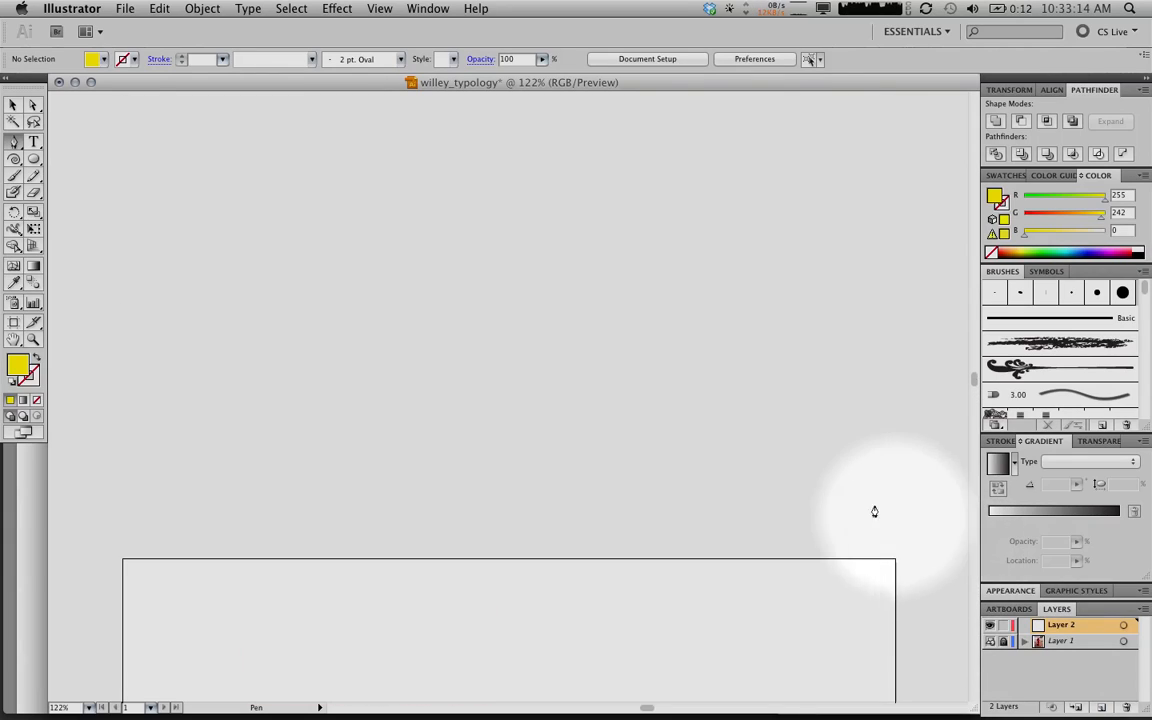
pyautogui.scroll(-9, 791, 485)
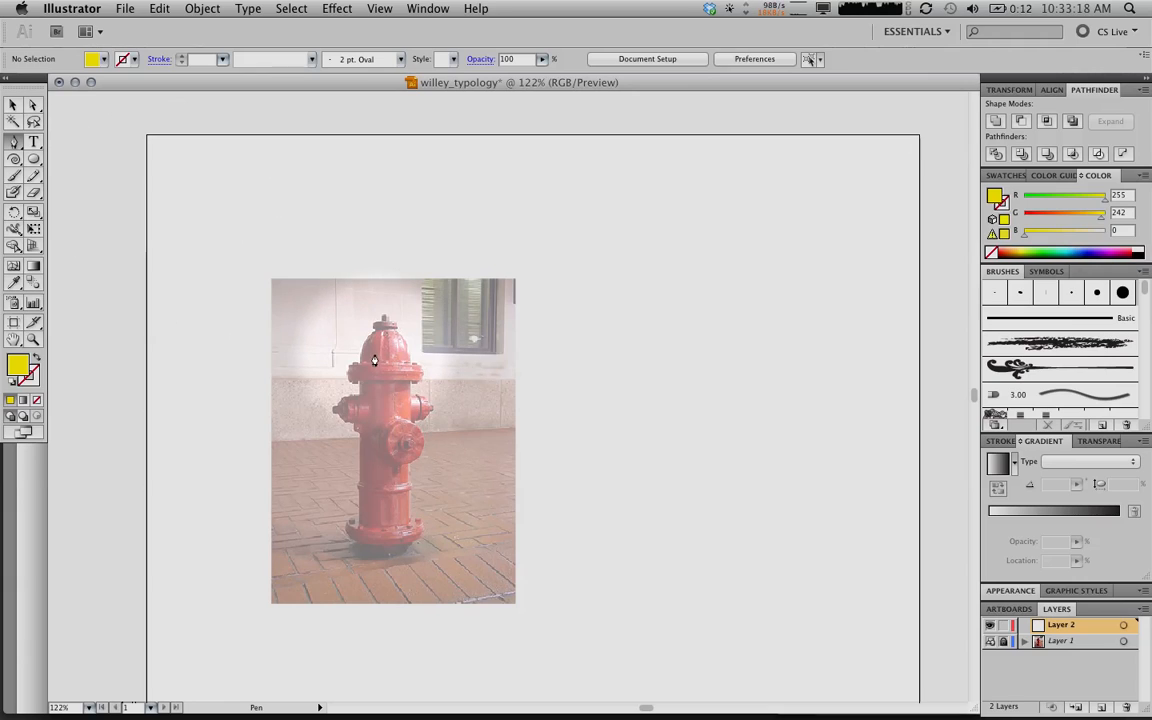
pyautogui.press('super+equal')
pyautogui.press('super+equal')
pyautogui.press('super+equal')
pyautogui.press('super+equal')
pyautogui.press('super+equal')
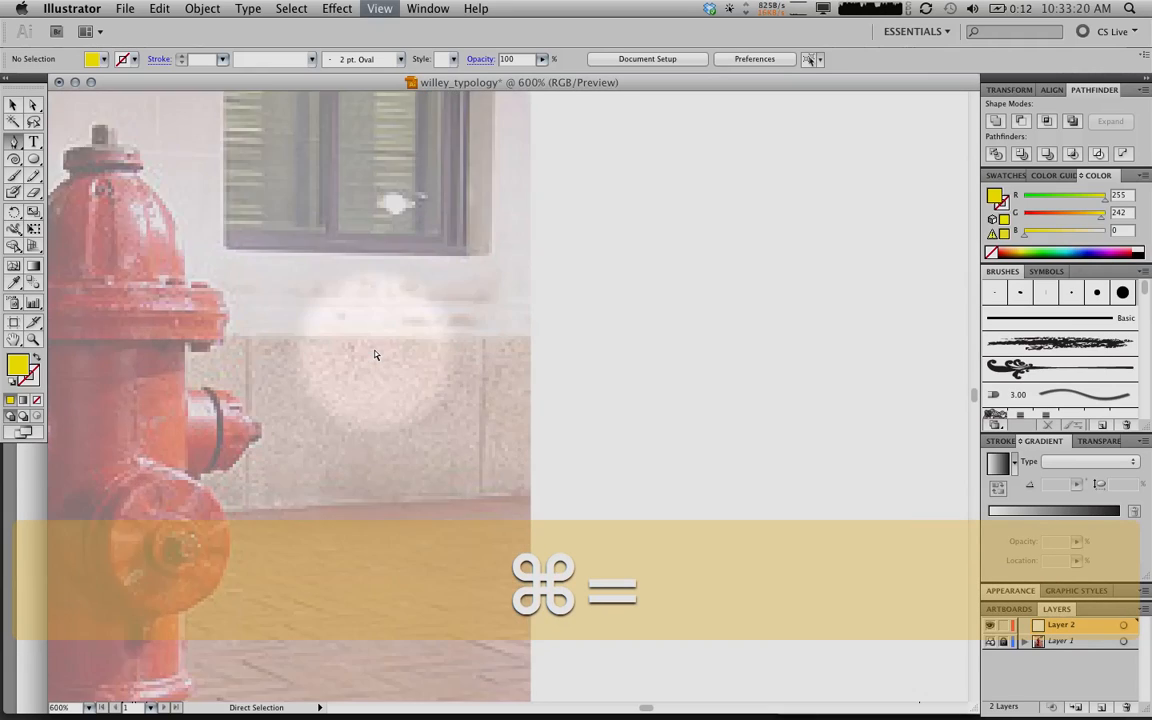
pyautogui.hscroll(-10, 374, 357)
pyautogui.scroll(3, 374, 357)
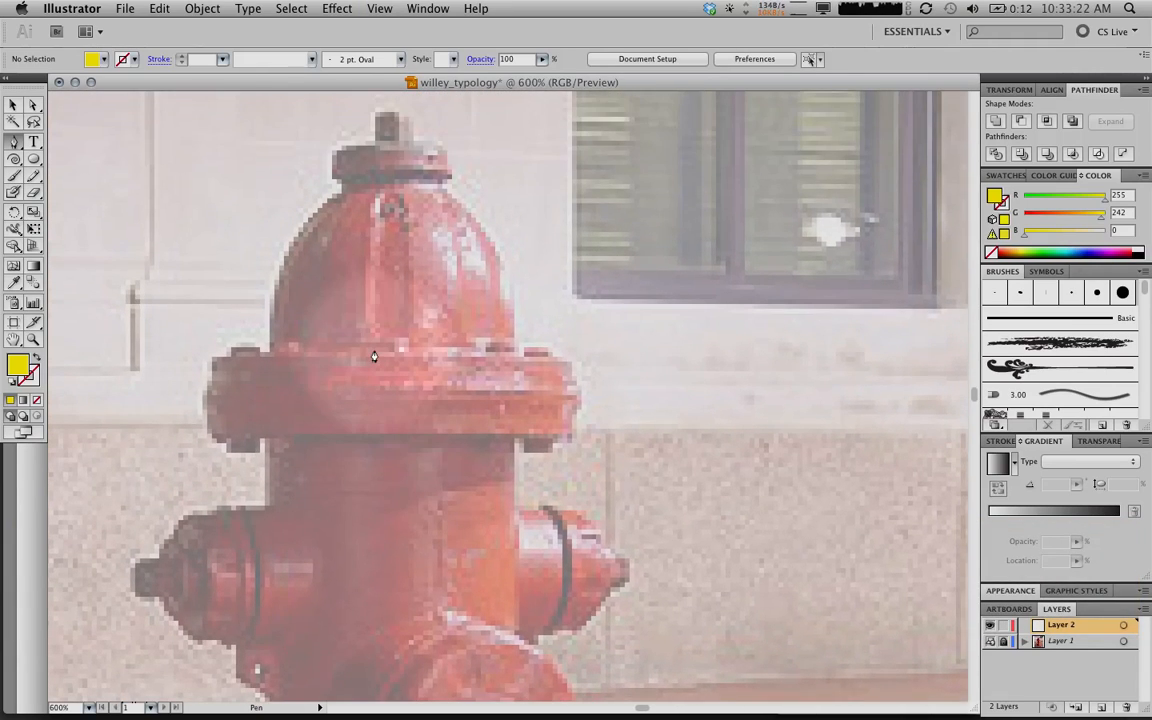
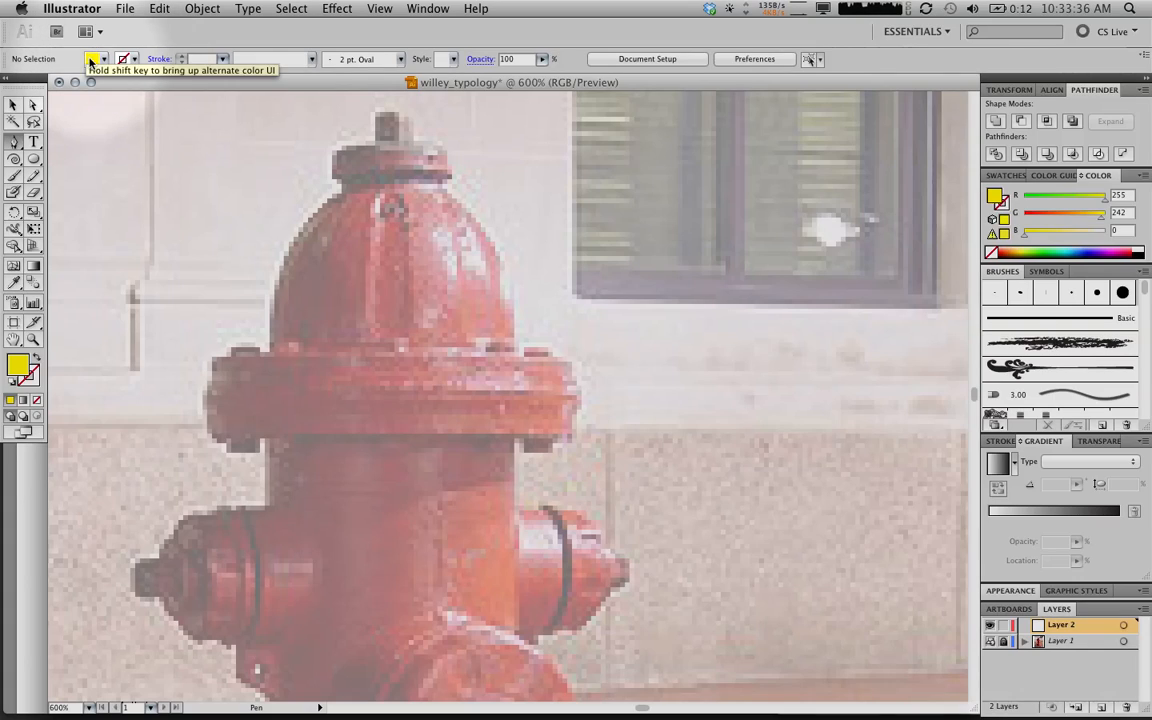
# - Set the fill color to None for drawing over the hydrant photo
pyautogui.click(90, 60)
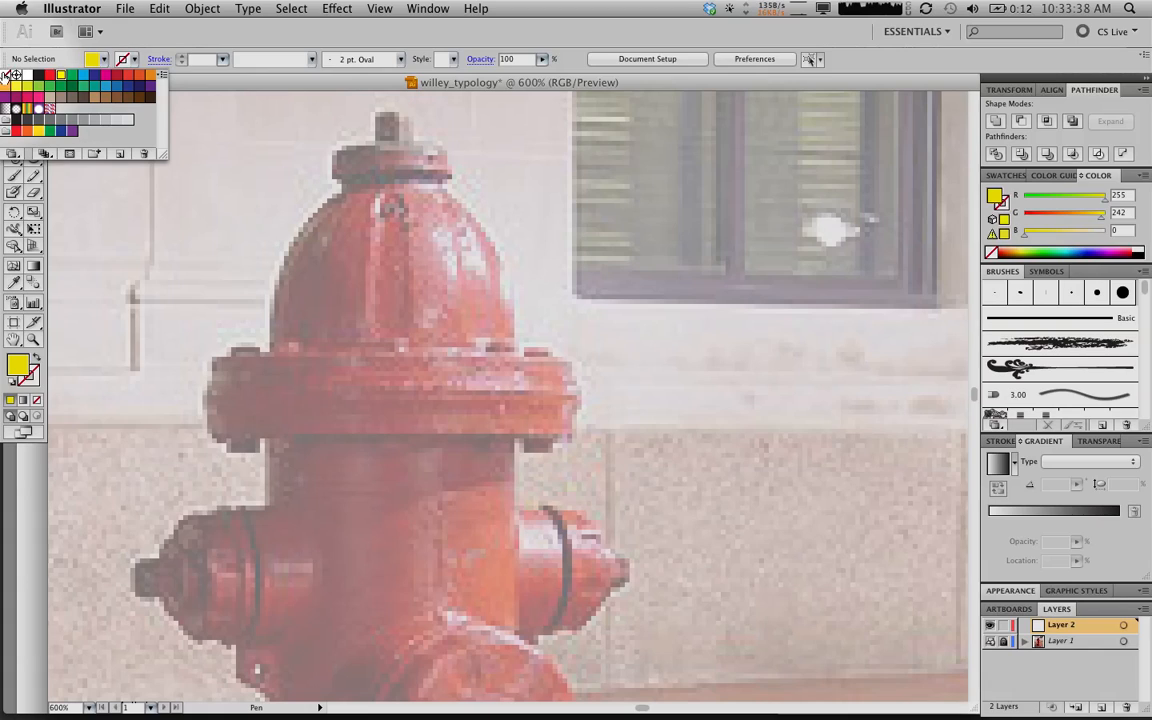
pyautogui.click(6, 76)
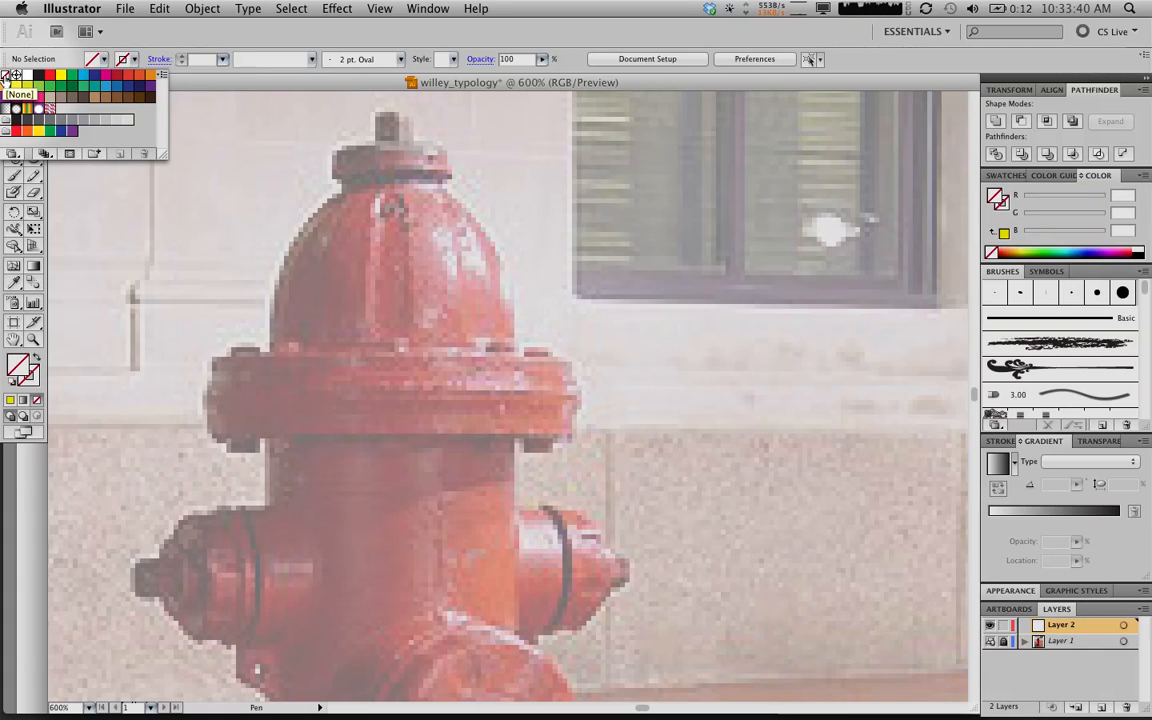
pyautogui.click(119, 40)
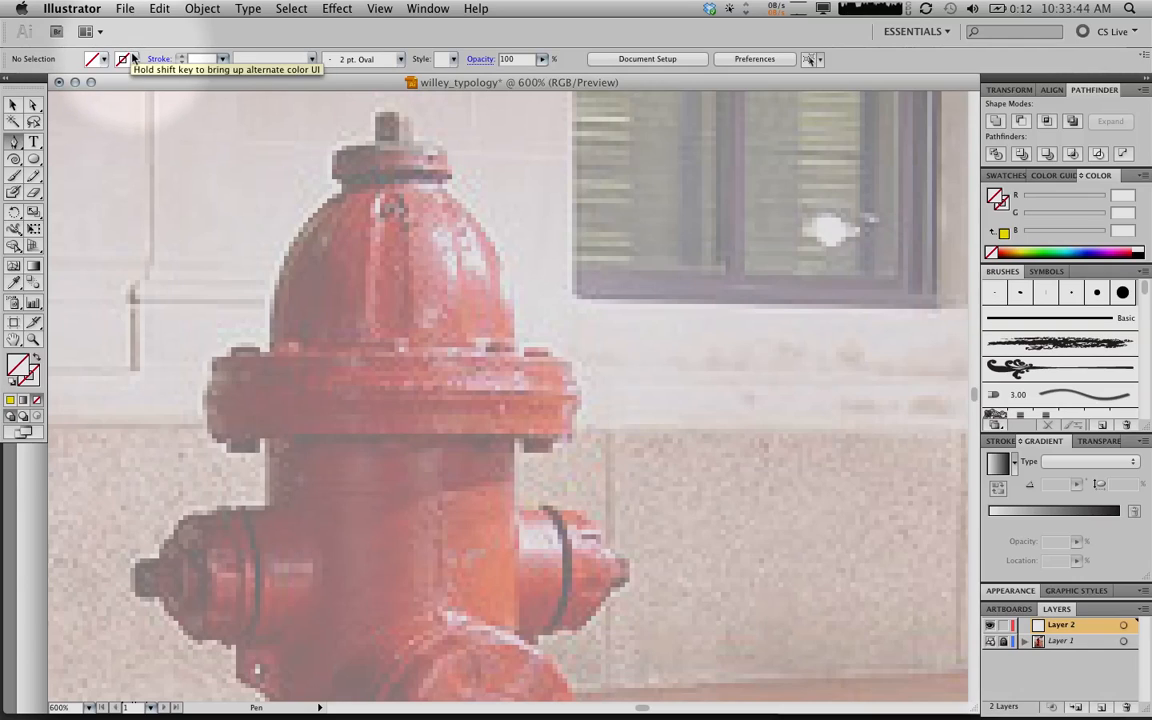
# - Set the stroke color to CMYK Green
pyautogui.click(133, 61)
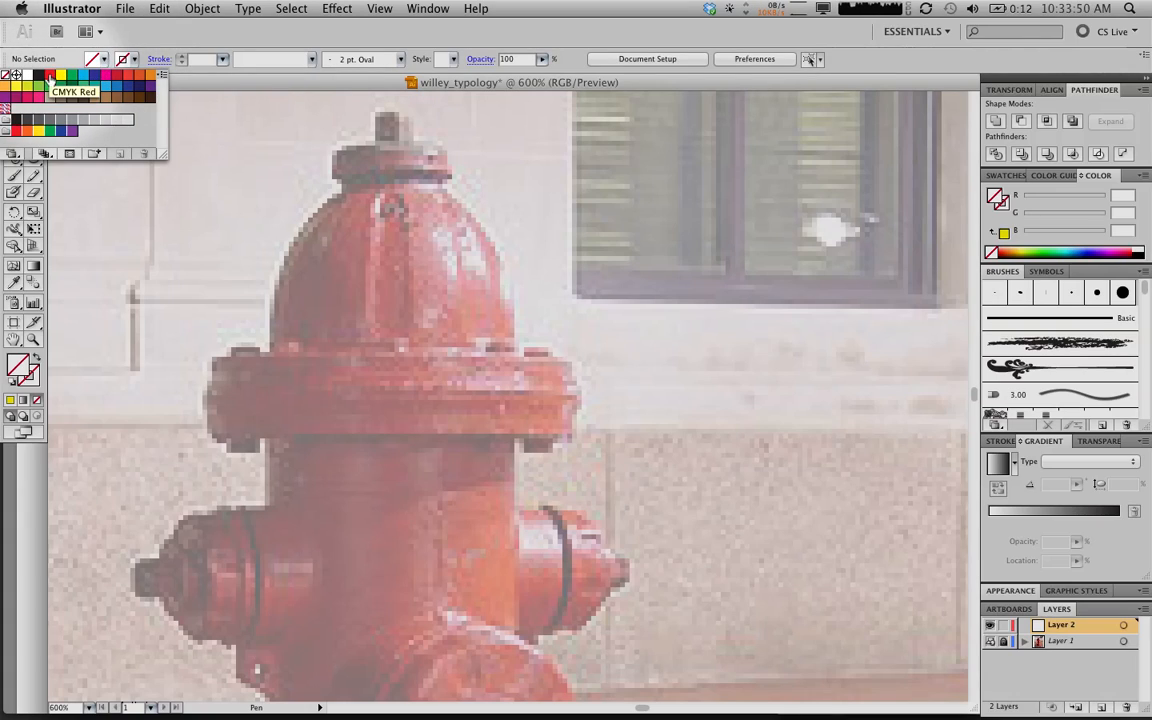
pyautogui.click(70, 80)
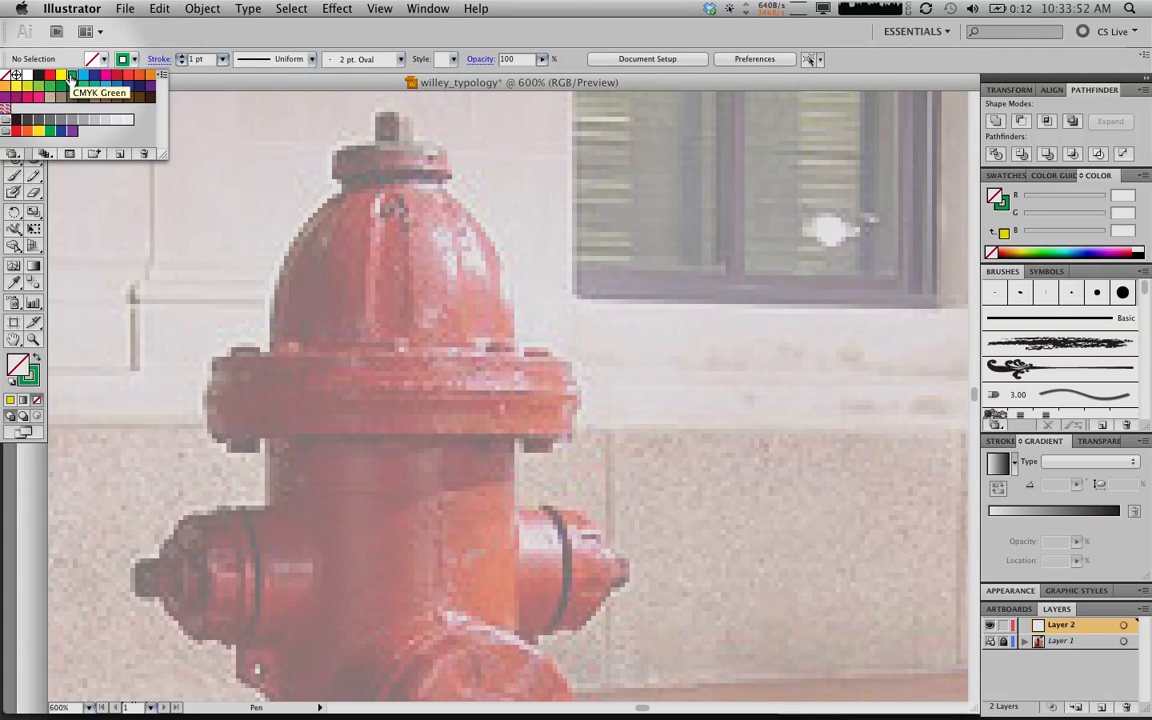
pyautogui.click(138, 40)
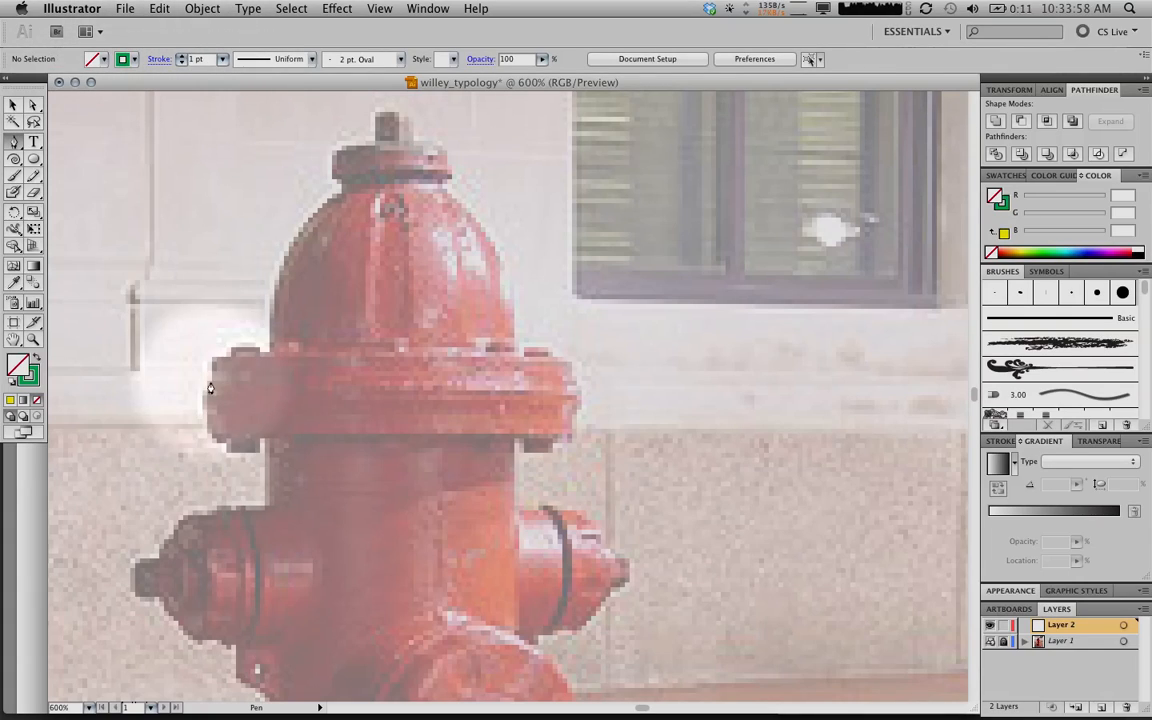
# - Trace the left side of the hydrant's dome with short straight Pen segments, from the flange up to the cap
pyautogui.moveTo(267, 346); pyautogui.dragTo(268, 306)
pyautogui.click(268, 306)
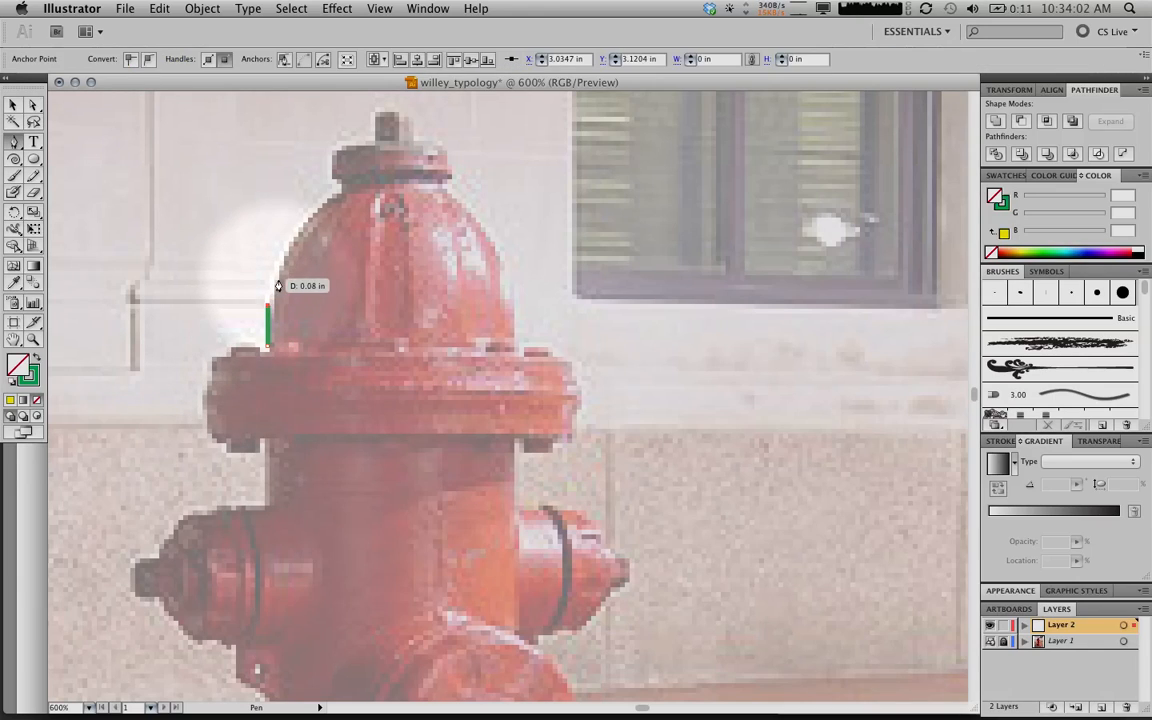
pyautogui.click(283, 255)
pyautogui.click(298, 231)
pyautogui.click(305, 213)
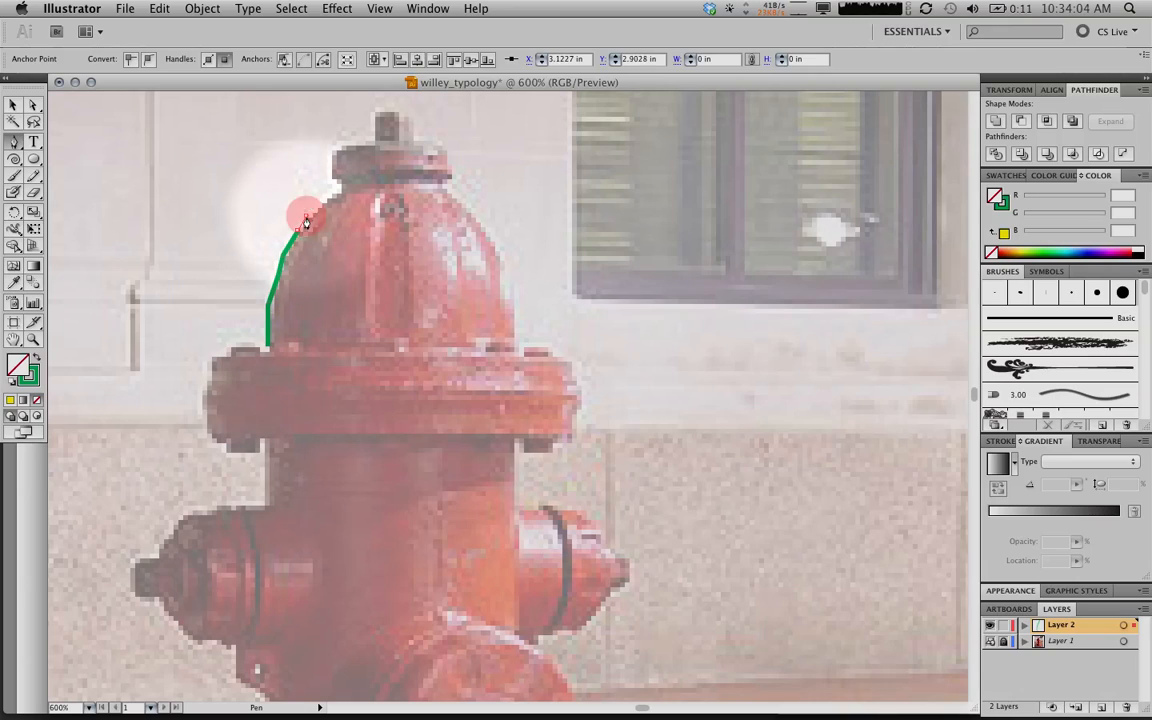
pyautogui.click(330, 196)
pyautogui.click(345, 181)
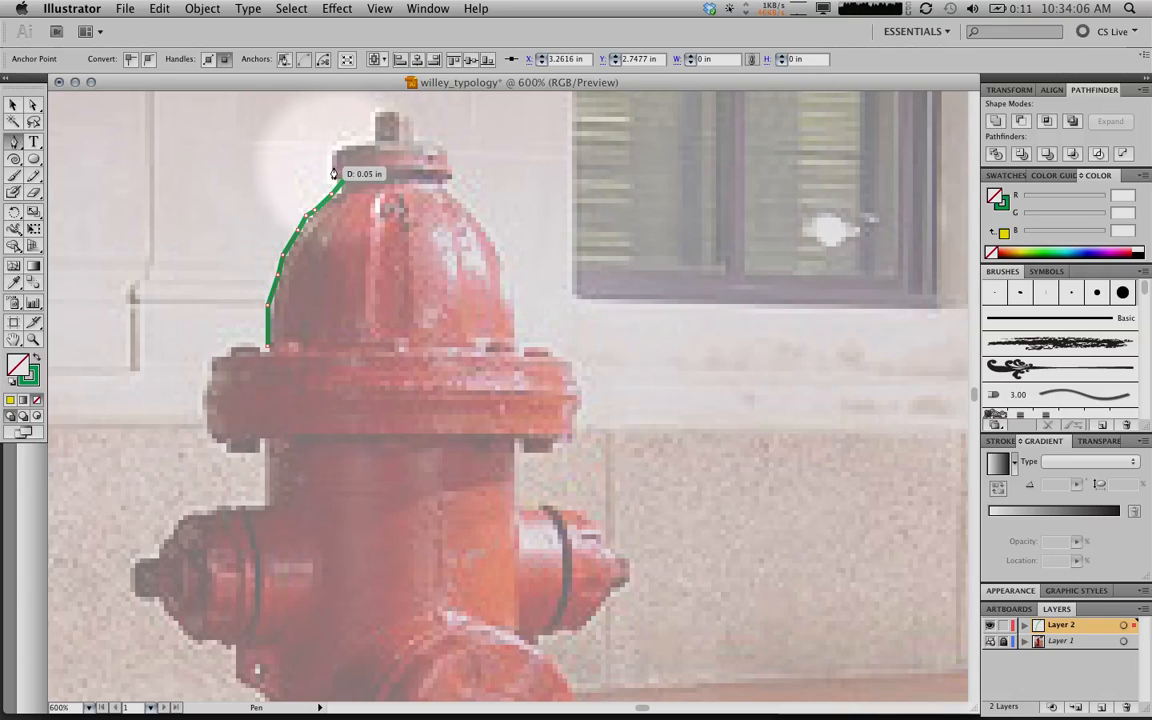
# - Continue the straight-segment outline around the hydrant's cap and top nut to the cap's right corner
pyautogui.click(331, 164)
pyautogui.click(331, 152)
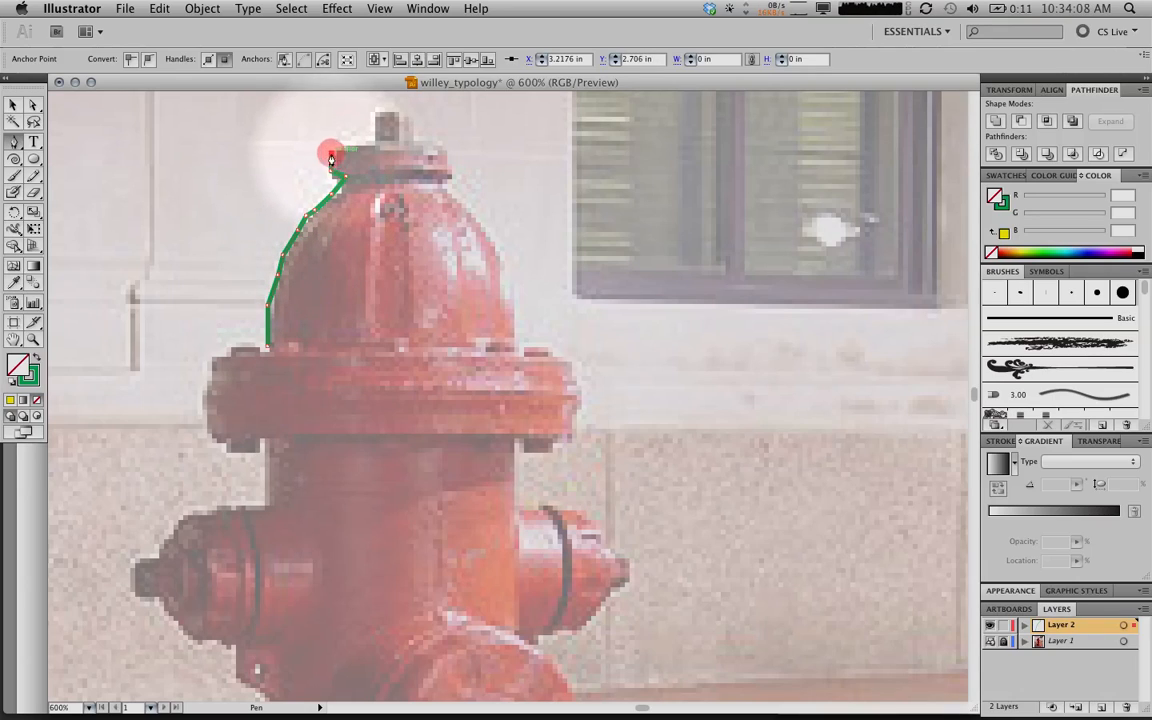
pyautogui.click(356, 145)
pyautogui.click(372, 145)
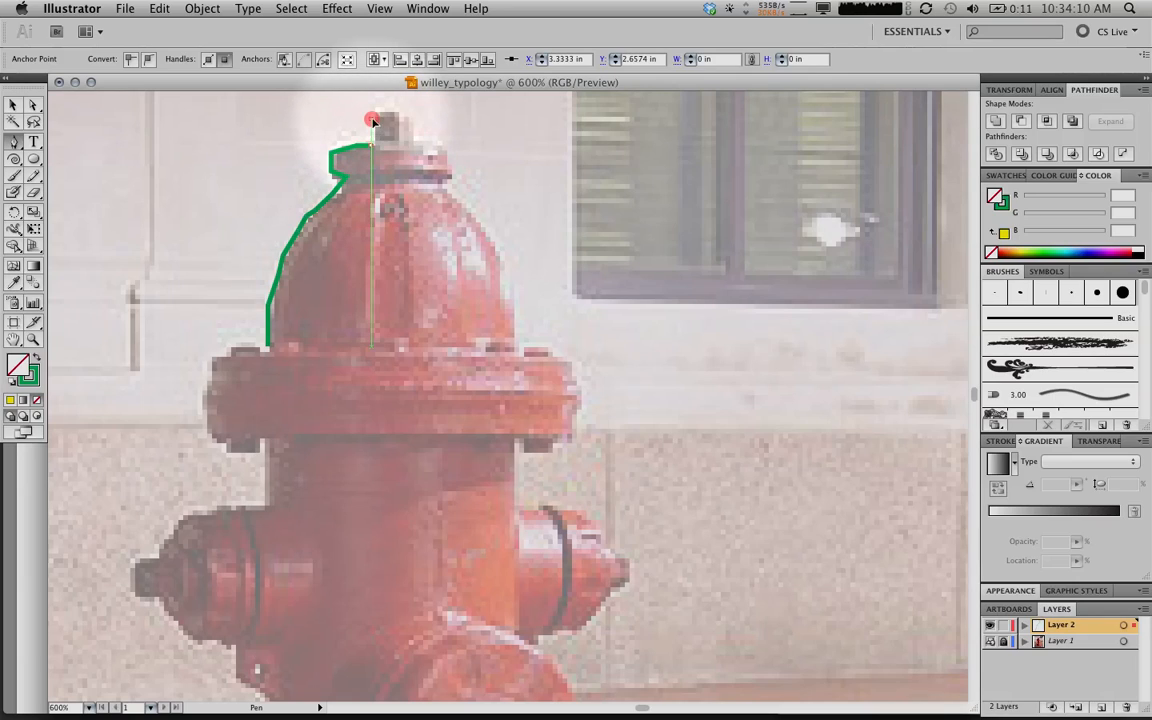
pyautogui.click(372, 118)
pyautogui.click(393, 113)
pyautogui.click(406, 120)
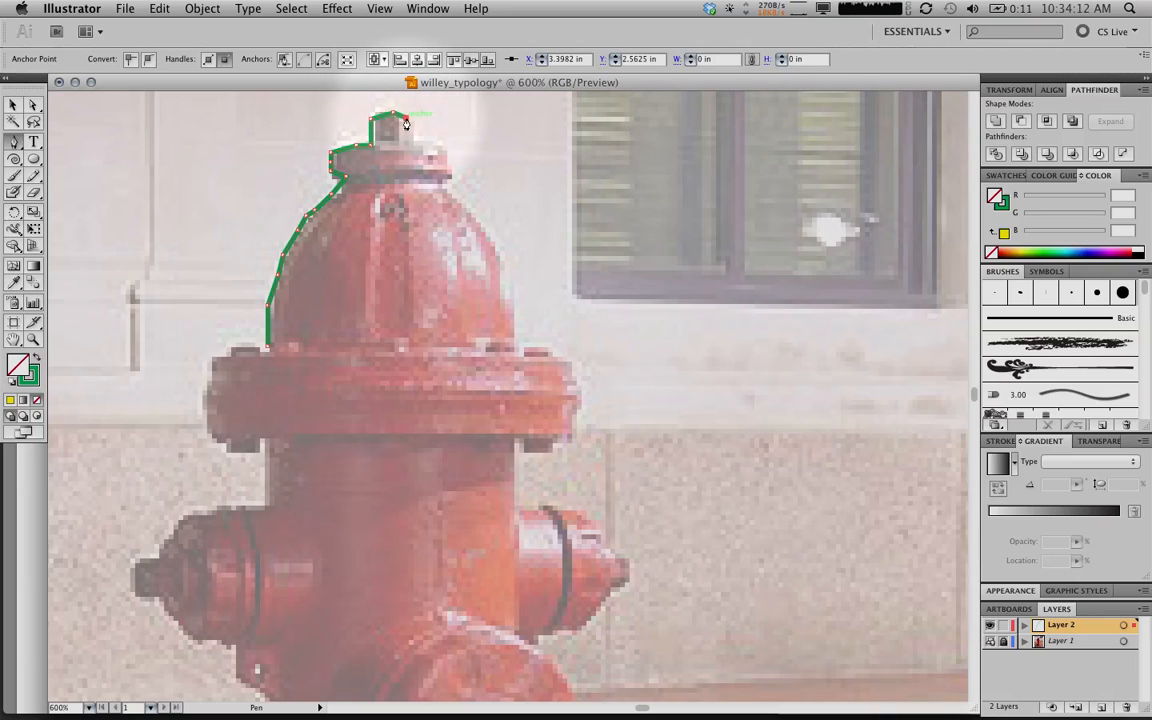
pyautogui.click(409, 132)
pyautogui.click(437, 145)
pyautogui.click(455, 148)
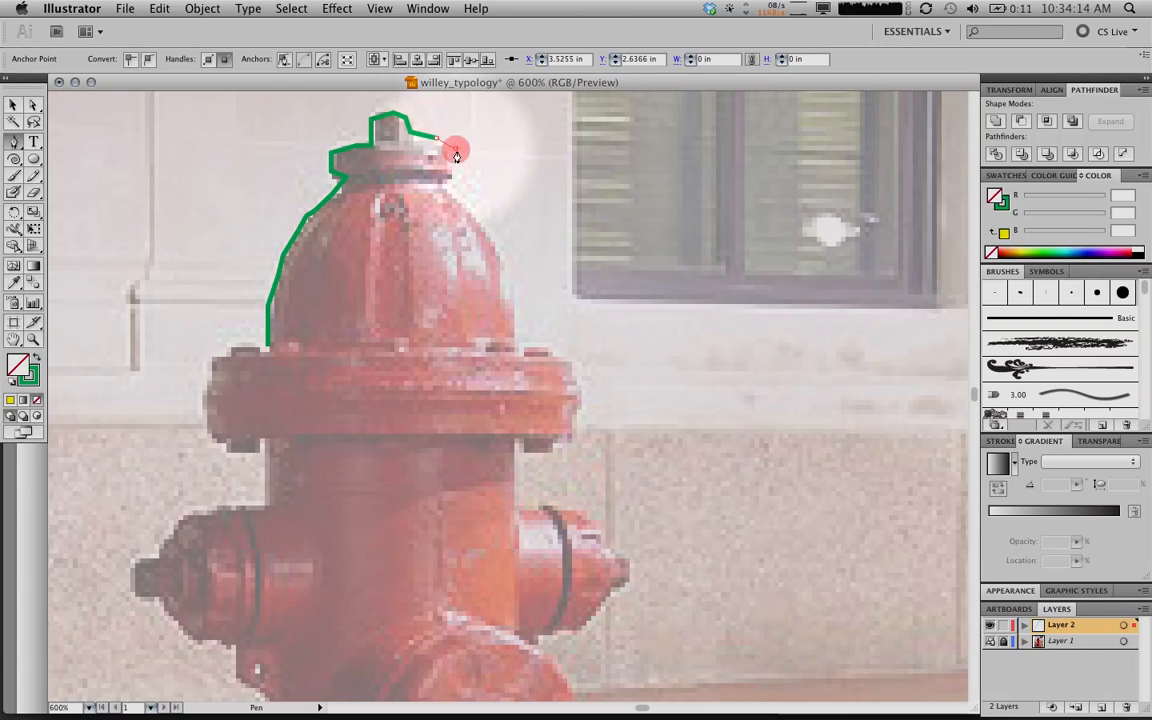
# - Trace the dome's right side down to the flange with straight segments, and delete the whole outline
pyautogui.click(451, 197)
pyautogui.click(470, 222)
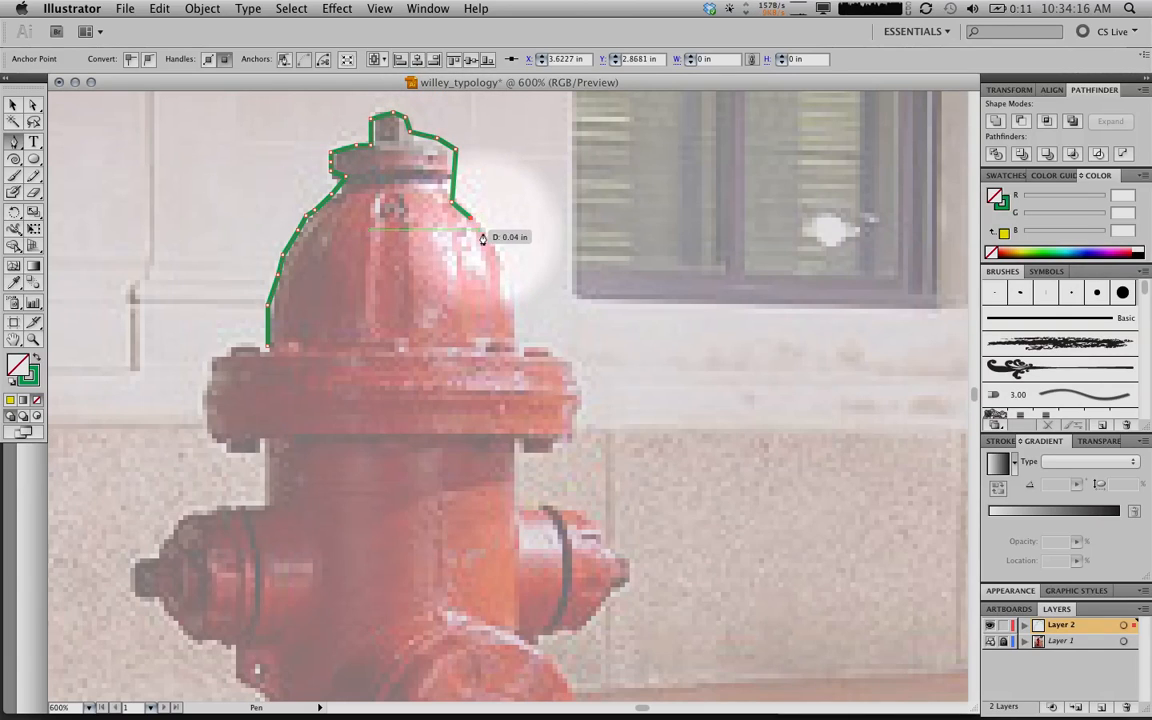
pyautogui.click(492, 245)
pyautogui.click(507, 284)
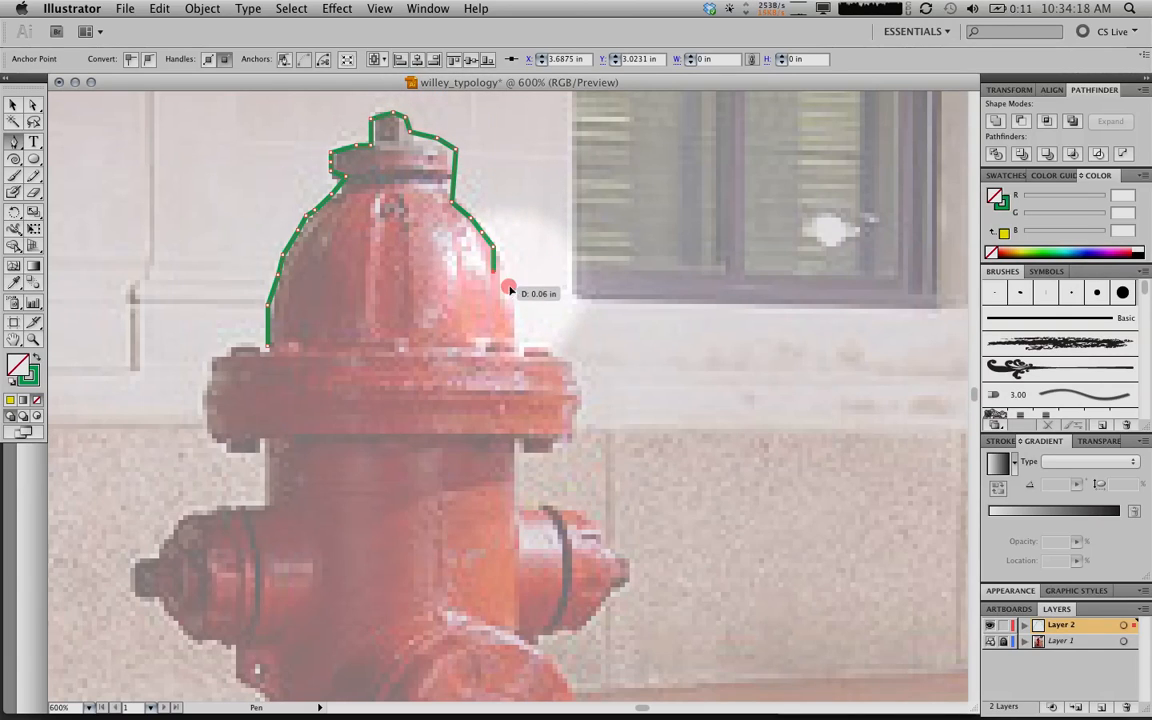
pyautogui.click(508, 316)
pyautogui.click(509, 347)
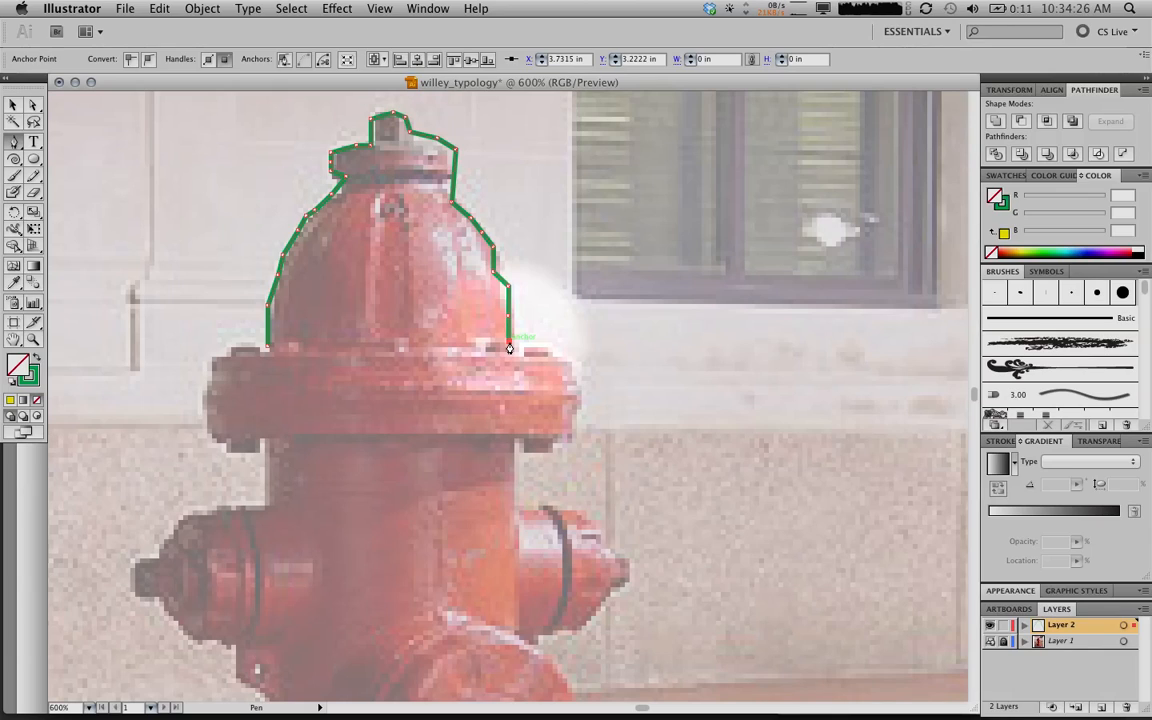
pyautogui.press('super+a')
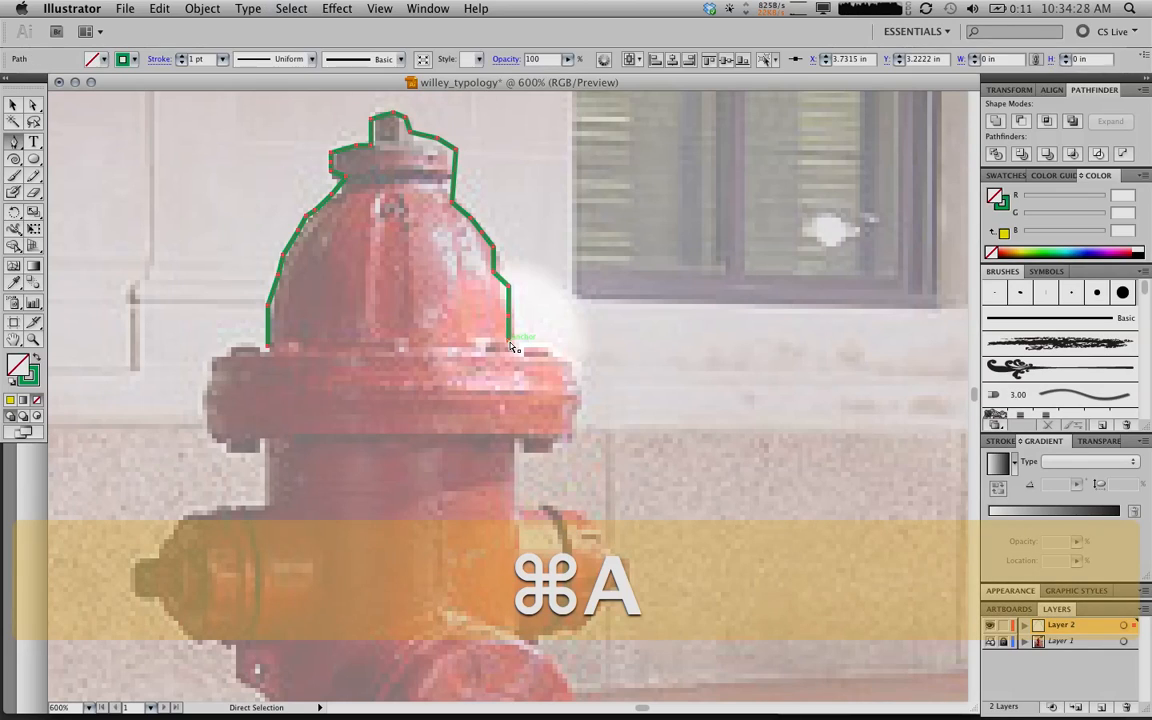
pyautogui.press('Delete')
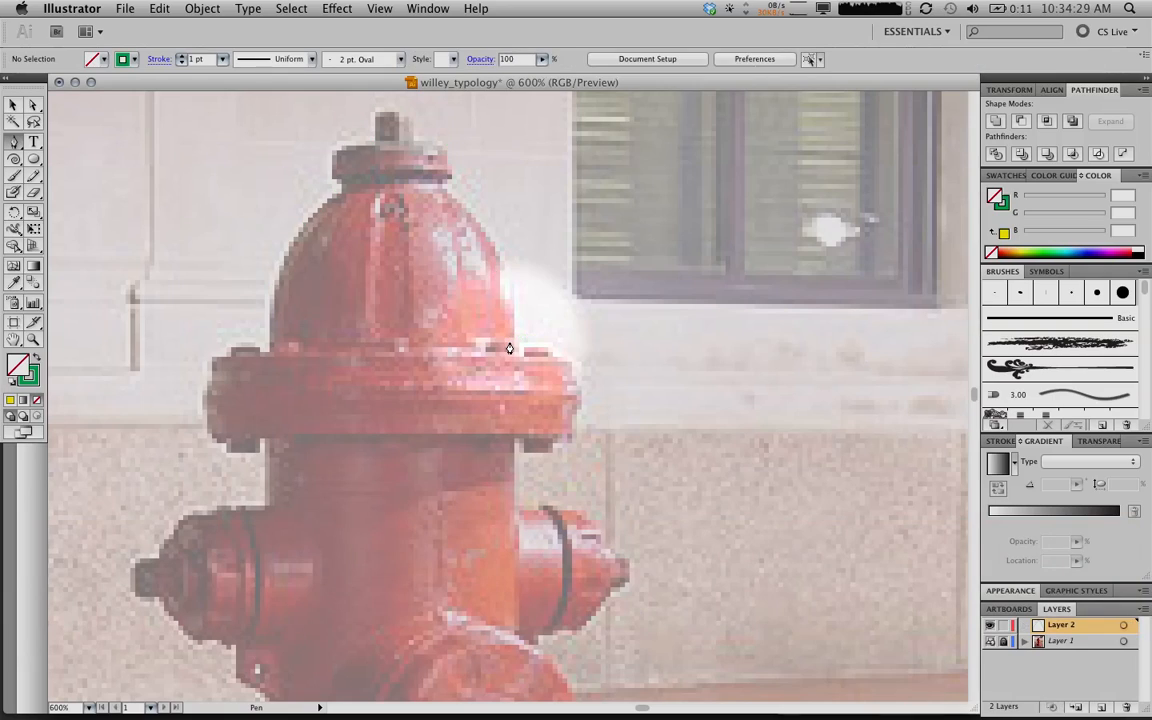
# - Start a Pen path at the dome's lower left base, try a curved segment up its left side, and undo that segment
pyautogui.click(270, 350)
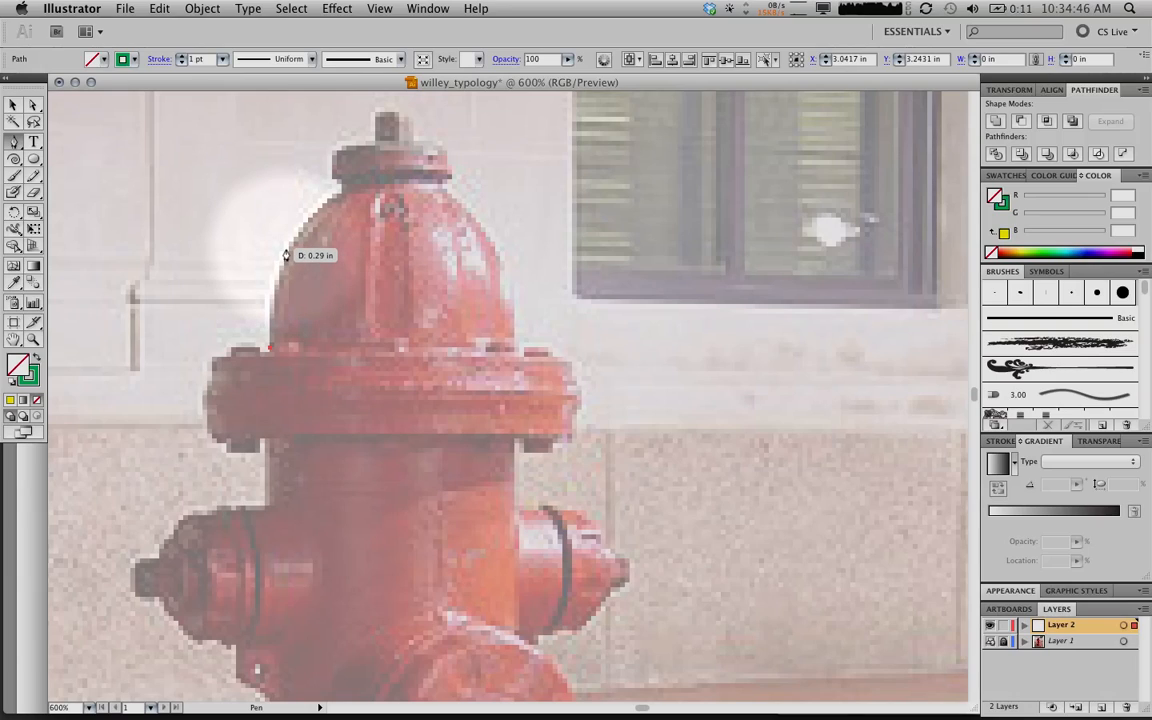
pyautogui.click(286, 255)
pyautogui.moveTo(286, 252); pyautogui.dragTo(373, 218)
pyautogui.press('super+z')
pyautogui.press('super+z')
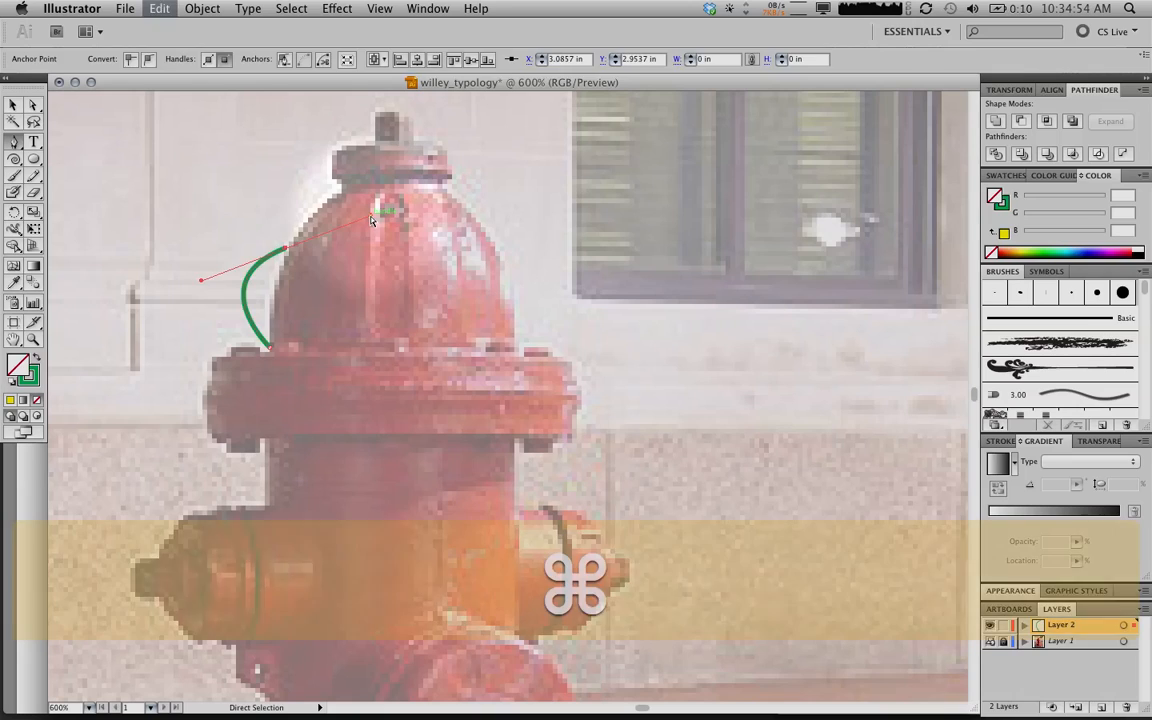
# - Change Layer 2's highlight color to Light Blue
pyautogui.doubleClick(1086, 634)
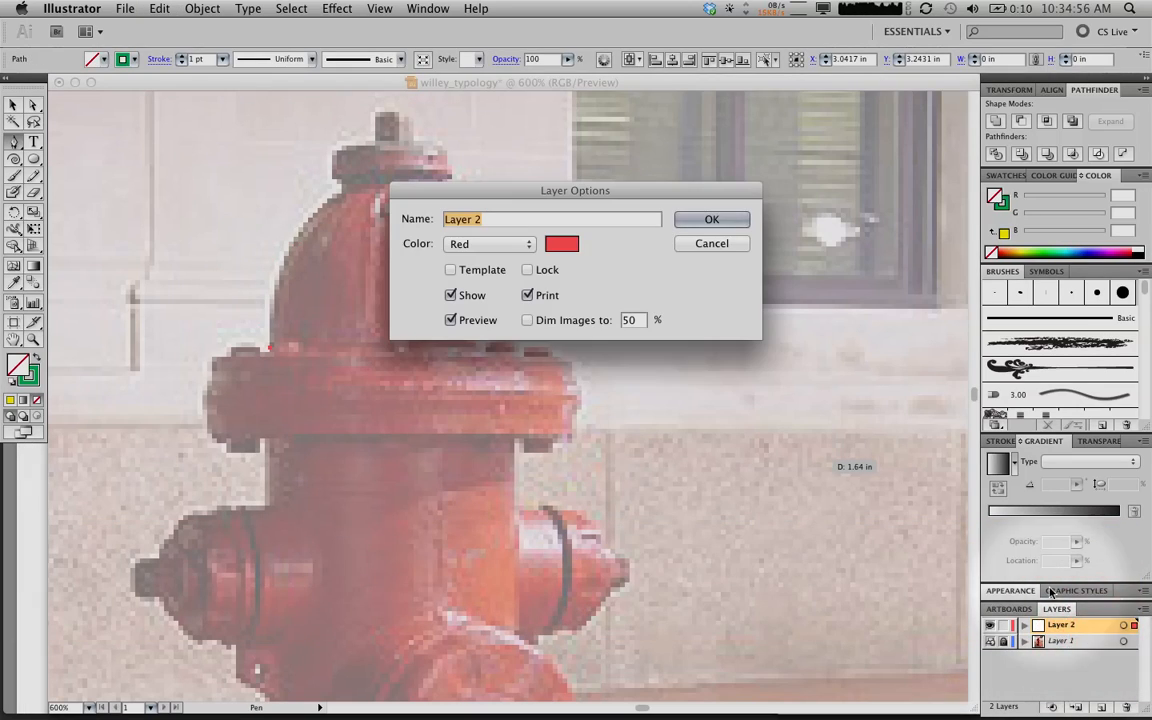
pyautogui.click(482, 244)
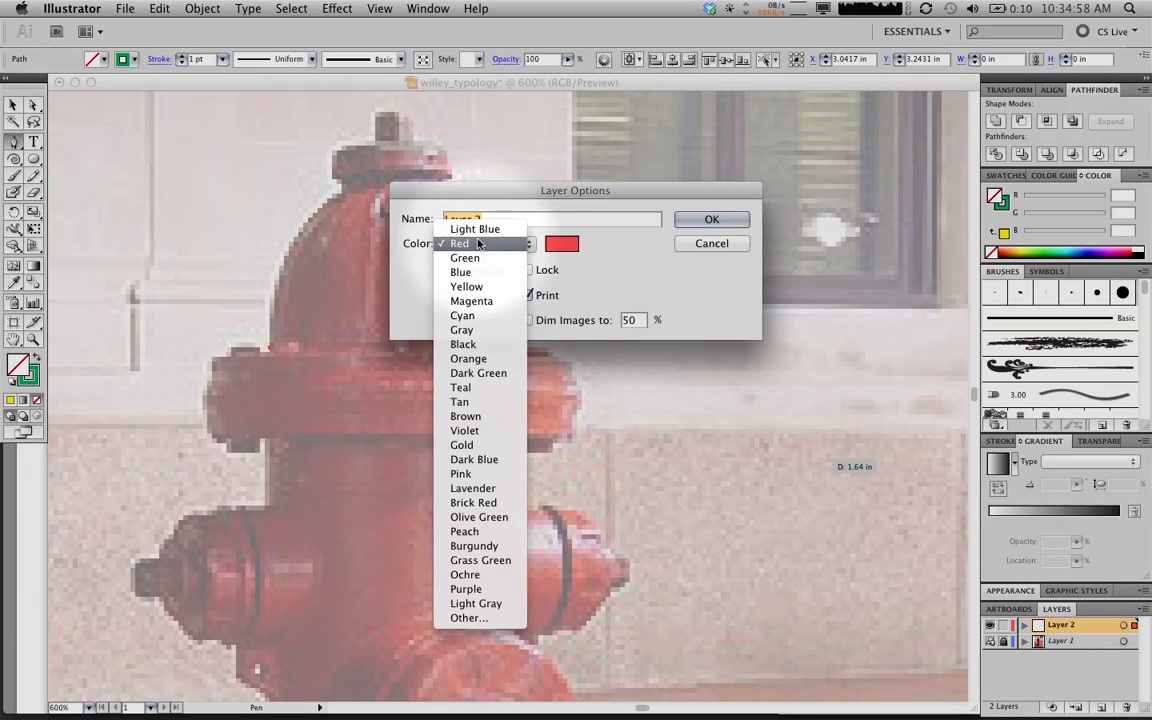
pyautogui.click(474, 229)
pyautogui.click(711, 219)
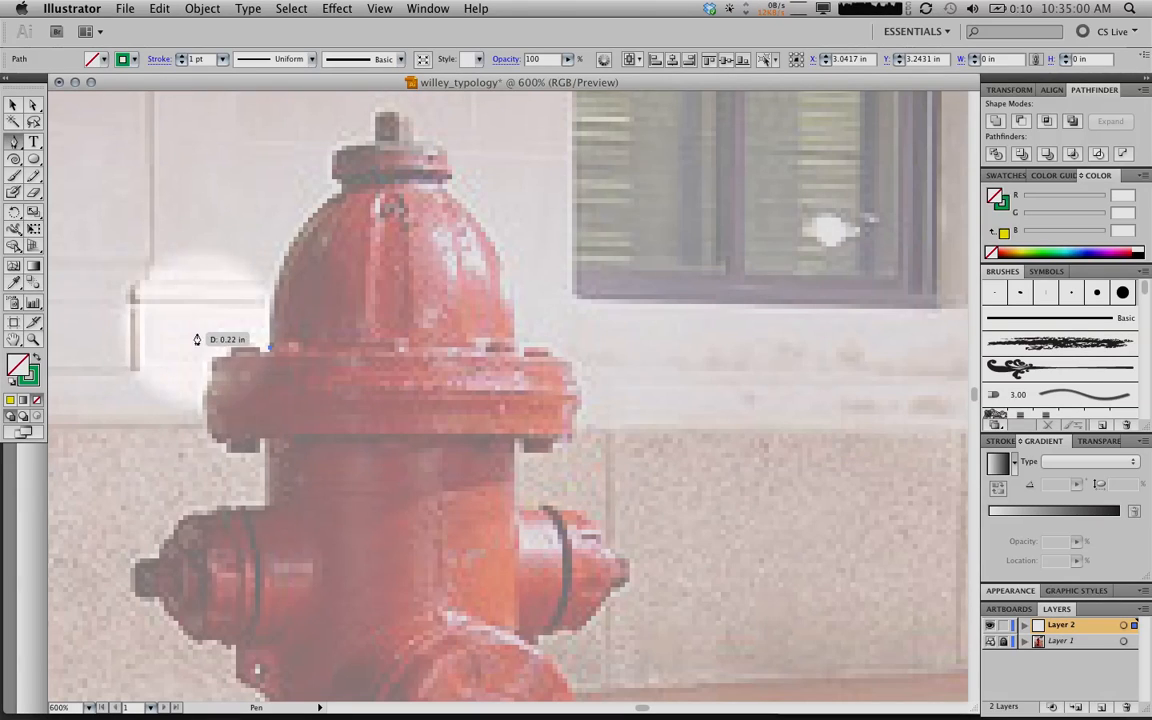
# - Try placing a second anchor on the dome's left edge, and undo it
pyautogui.click(289, 236)
pyautogui.moveTo(289, 236); pyautogui.dragTo(274, 190)
pyautogui.press('super+z')
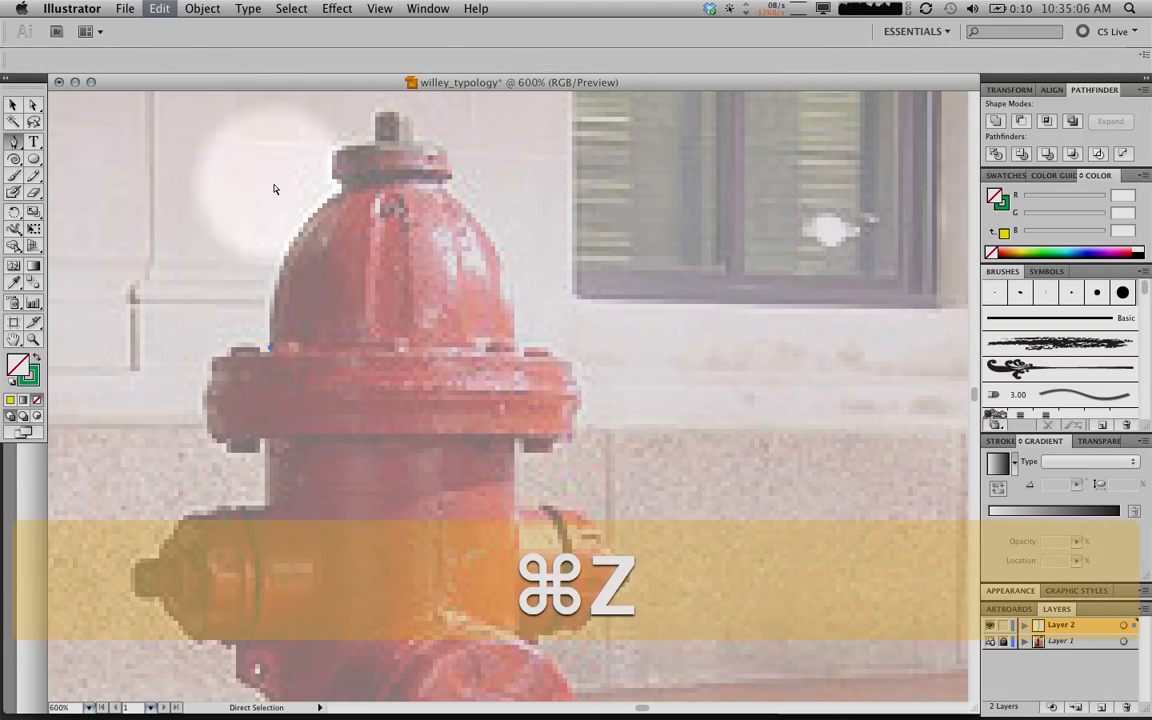
# - Add a curved Pen segment from the path's start up the dome's left edge, shaping its direction handles to follow the contour
pyautogui.scroll(-5, 280, 214)
pyautogui.scroll(3, 280, 214)
pyautogui.scroll(3, 280, 213)
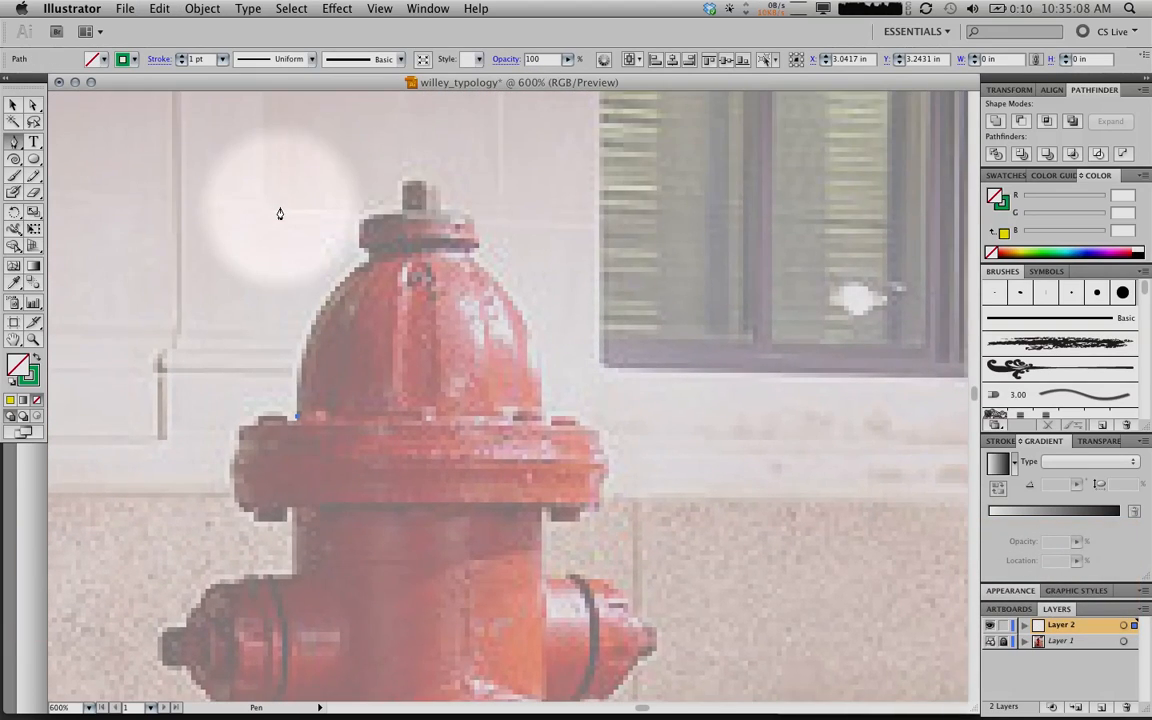
pyautogui.scroll(-3, 280, 213)
pyautogui.moveTo(316, 187); pyautogui.dragTo(245, 184)
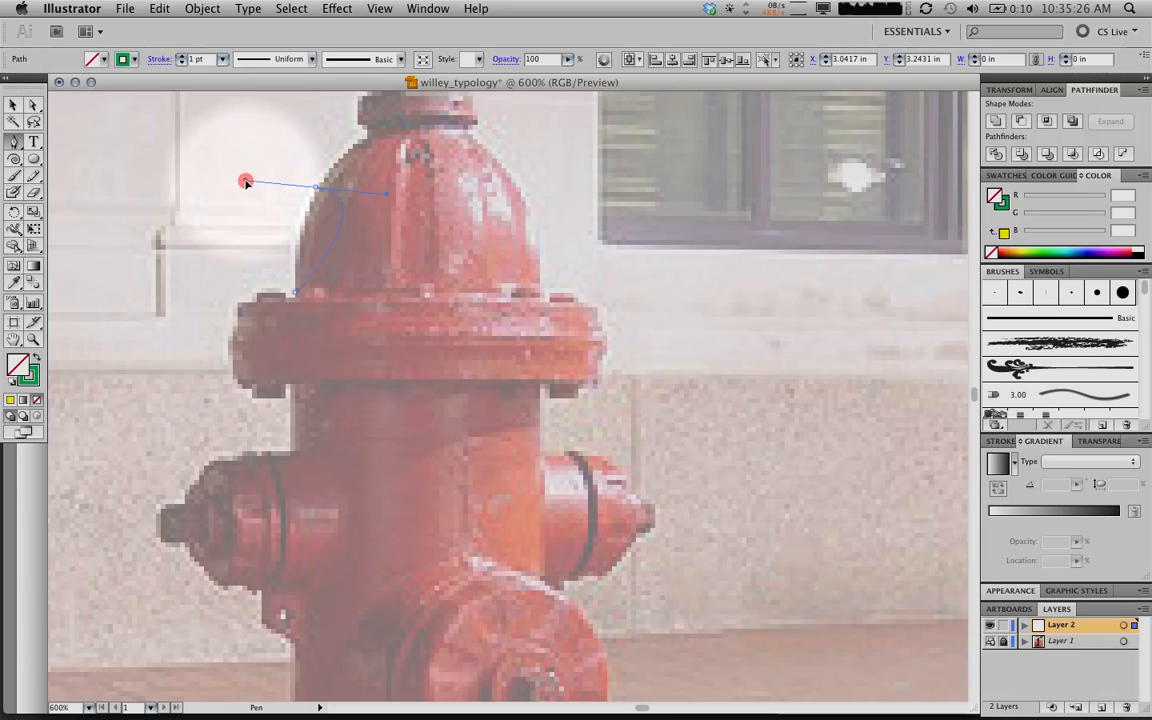
pyautogui.moveTo(248, 181); pyautogui.dragTo(279, 176)
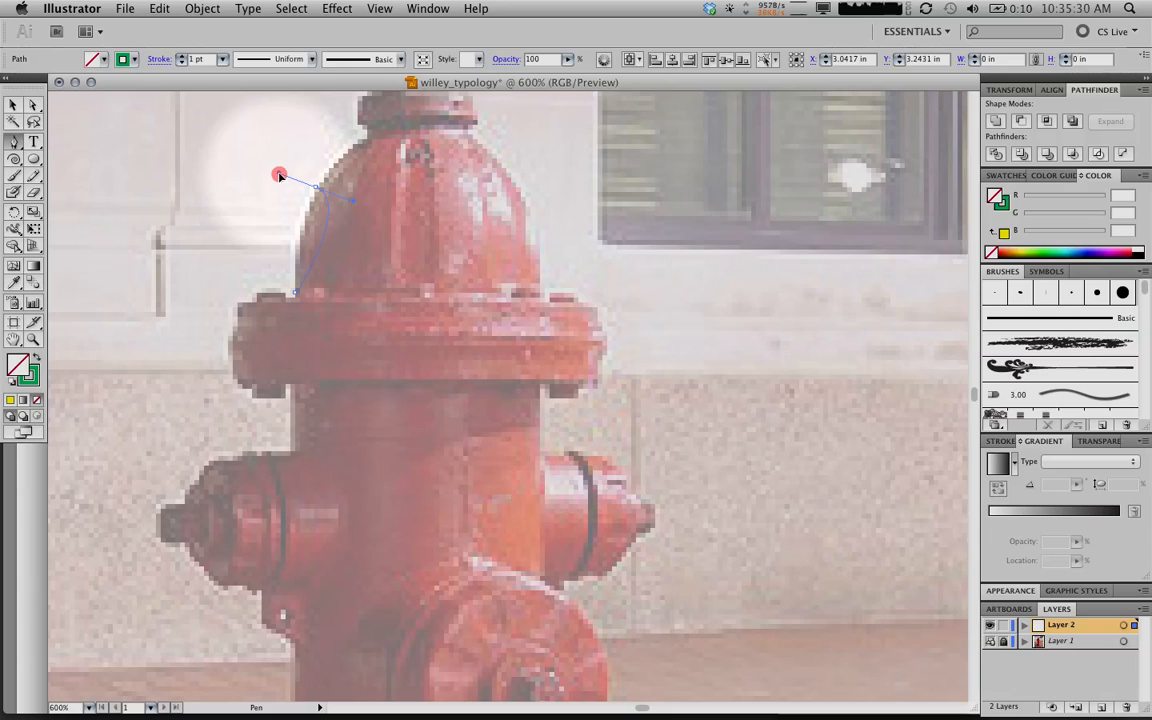
pyautogui.moveTo(292, 178); pyautogui.dragTo(344, 157)
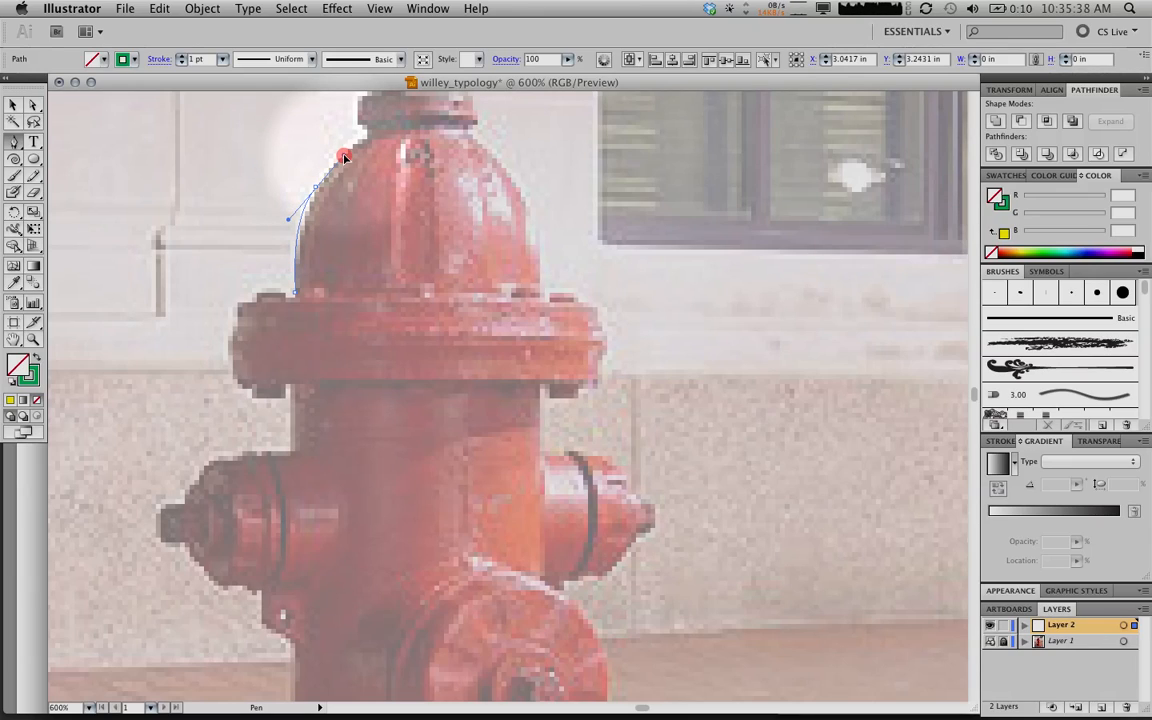
pyautogui.moveTo(344, 157); pyautogui.dragTo(342, 160)
# - Continue the Pen outline up to the cap, around the cap's left edge, and along its curved top to the nut's base
pyautogui.scroll(3, 342, 160)
pyautogui.hscroll(3, 342, 160)
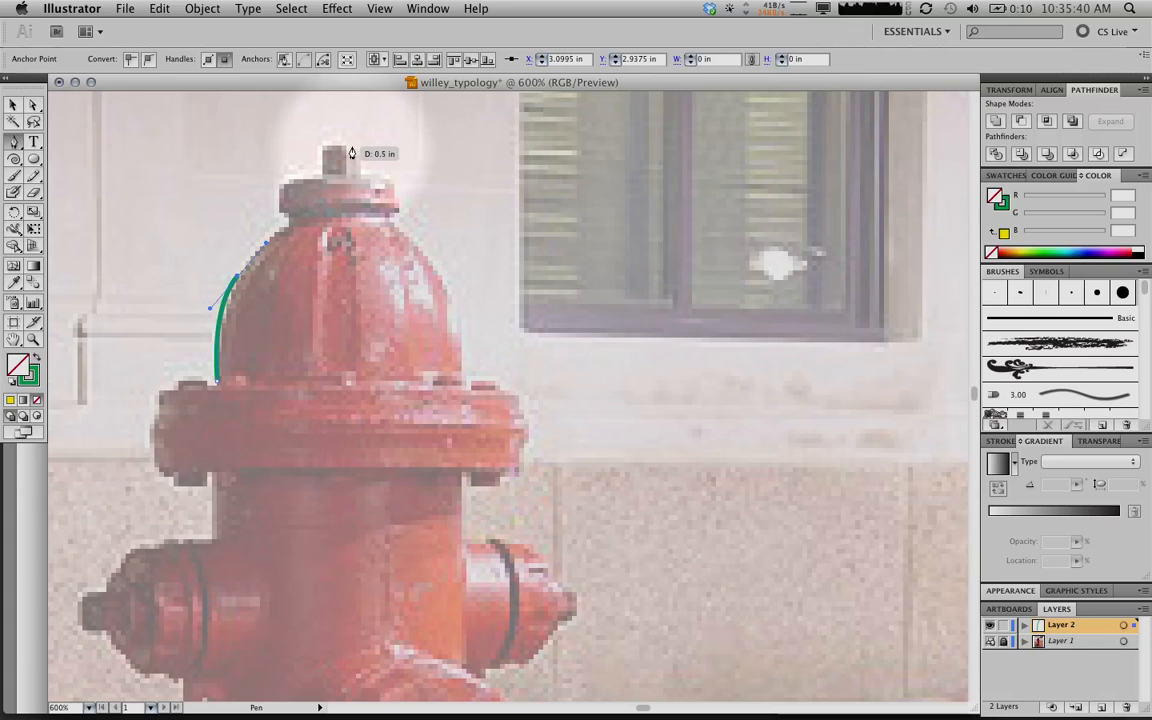
pyautogui.scroll(-3, 351, 153)
pyautogui.hscroll(-2, 351, 153)
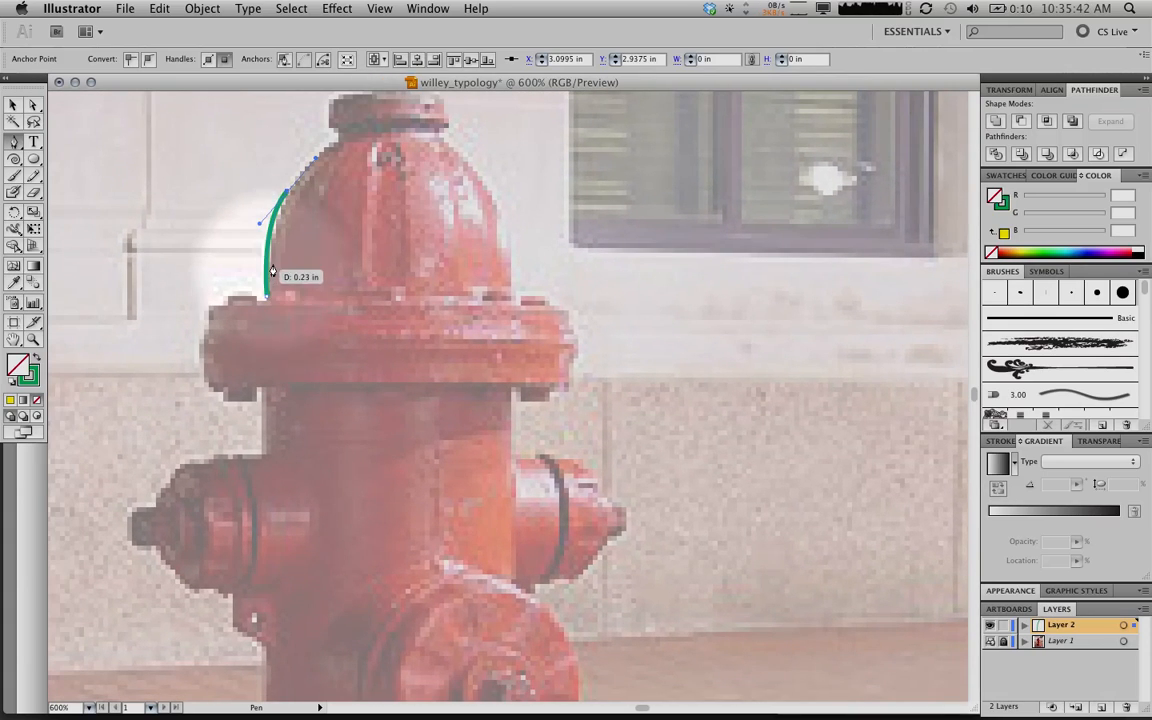
pyautogui.scroll(3, 294, 222)
pyautogui.hscroll(1, 294, 222)
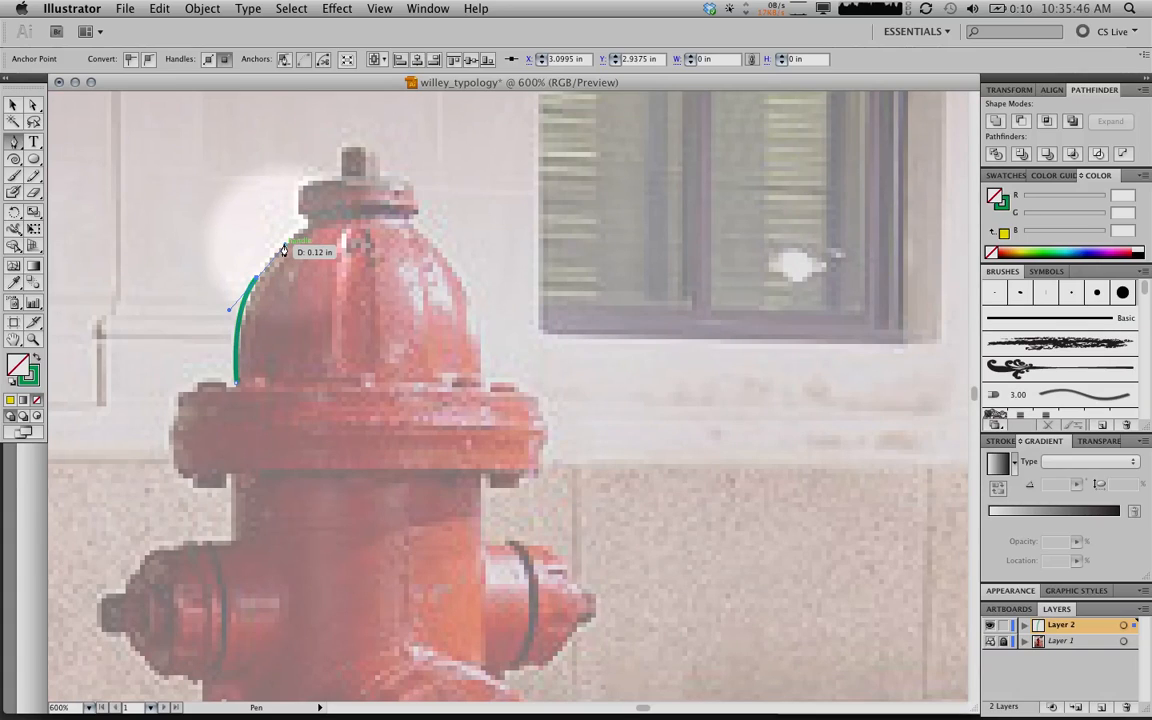
pyautogui.moveTo(283, 250); pyautogui.dragTo(308, 229)
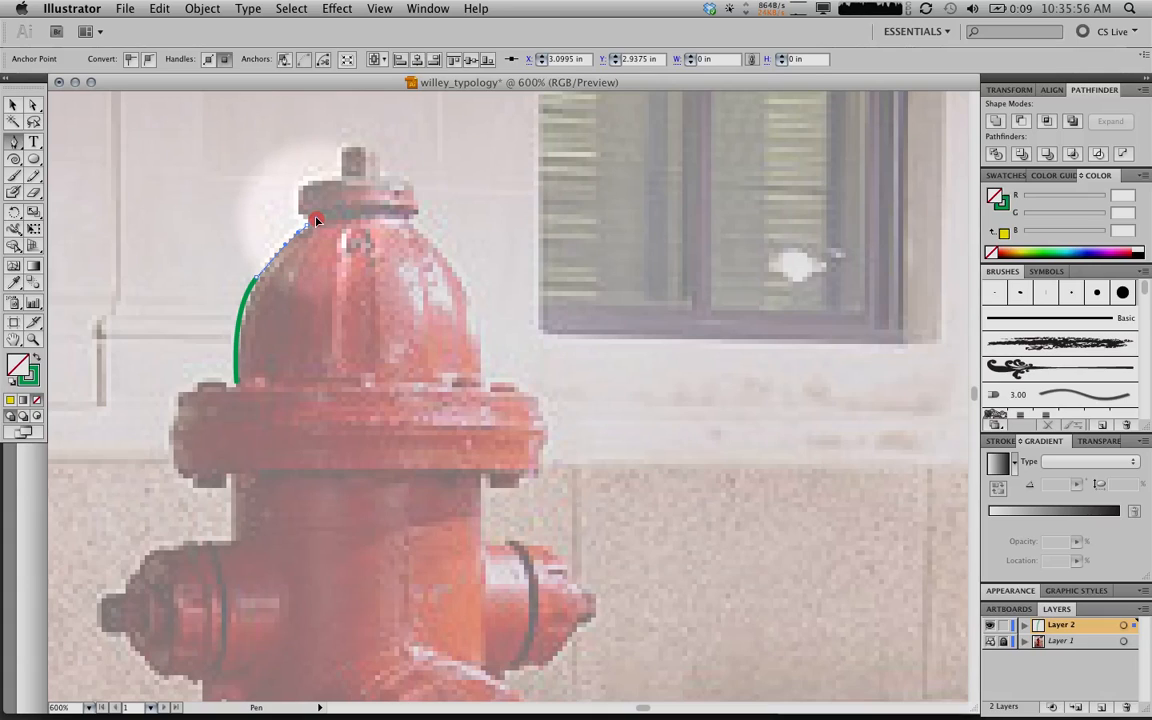
pyautogui.moveTo(318, 224); pyautogui.dragTo(338, 181)
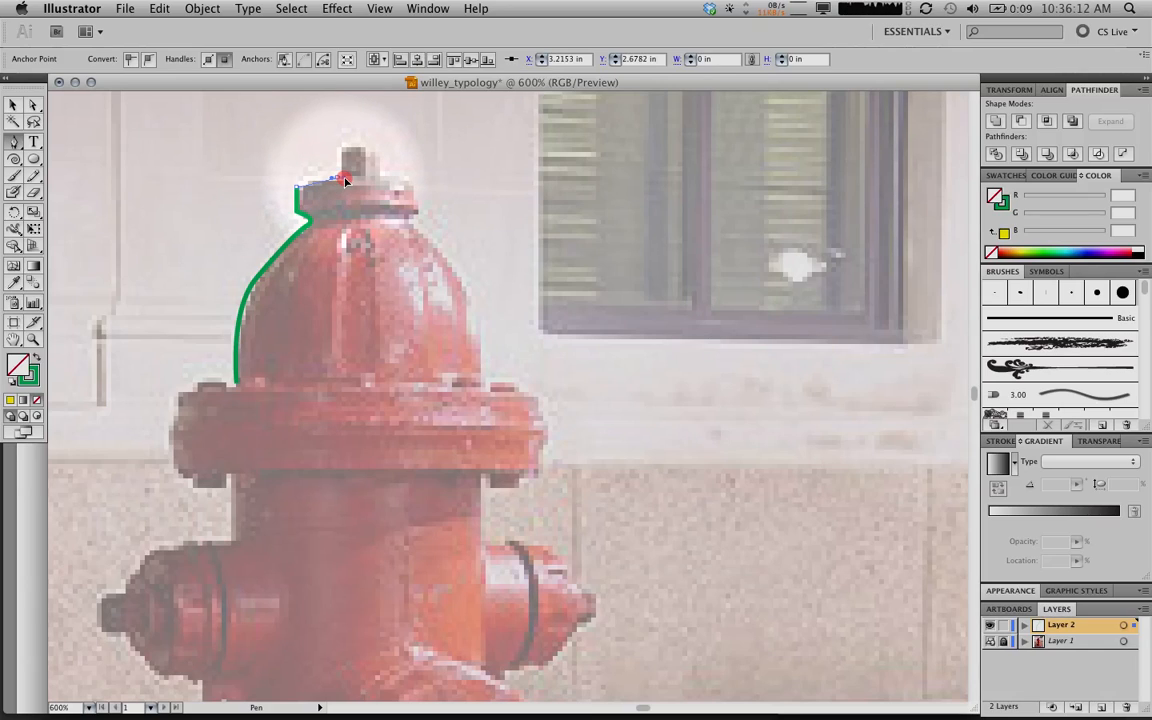
pyautogui.click(338, 178)
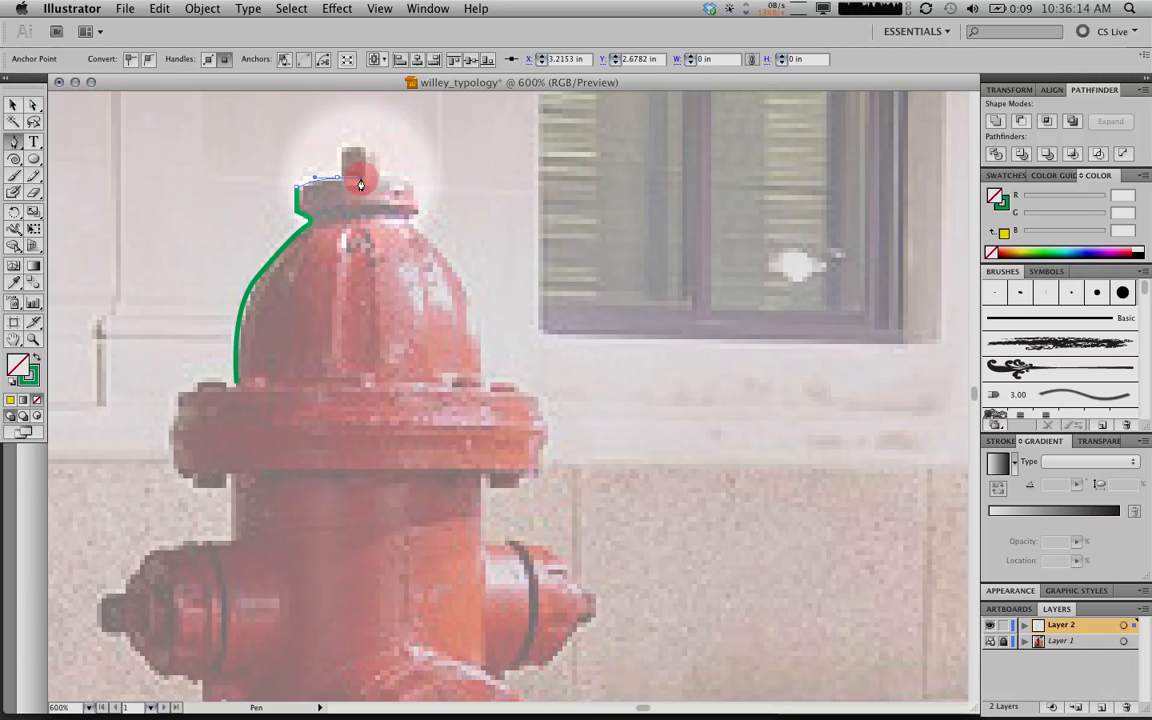
# - Try adding a segment up the left side of the top nut from the smooth anchor, and undo it
pyautogui.click(340, 150)
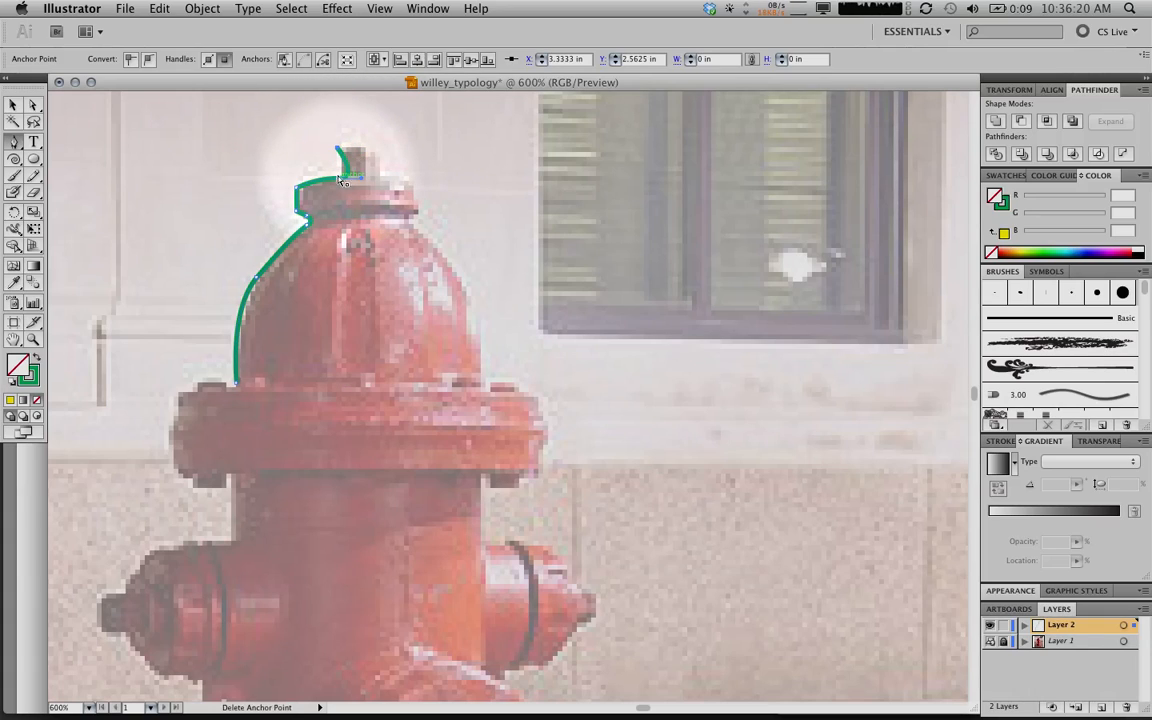
pyautogui.press('super')
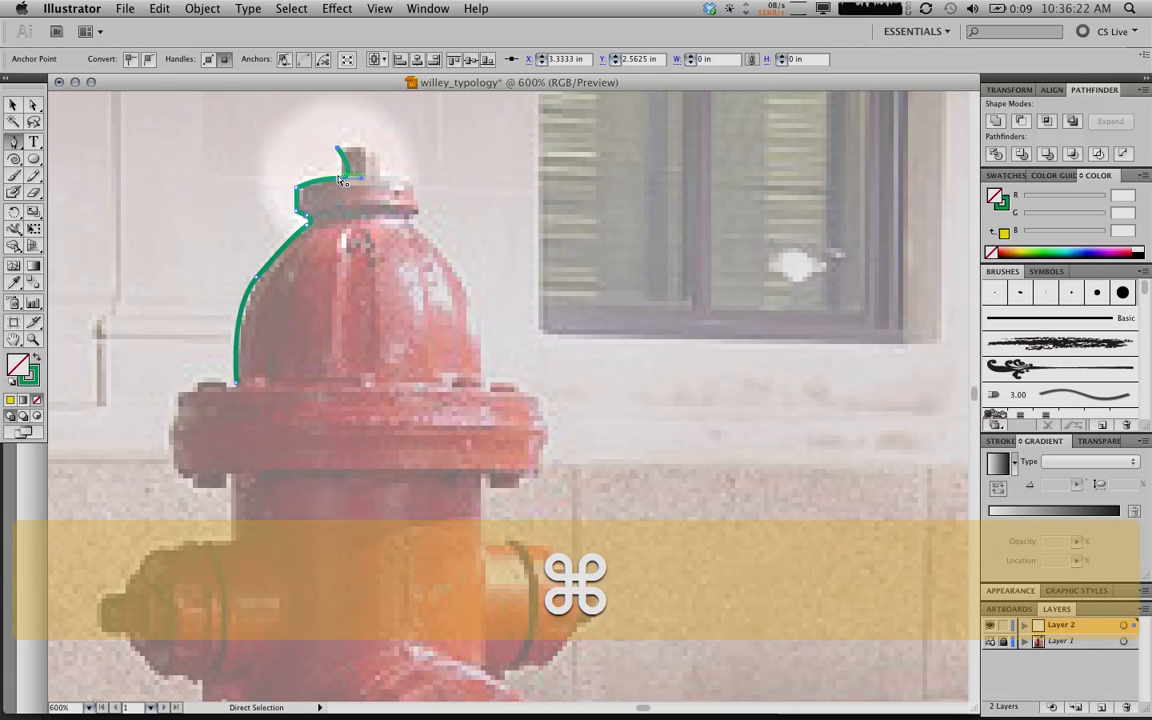
pyautogui.press('super+z')
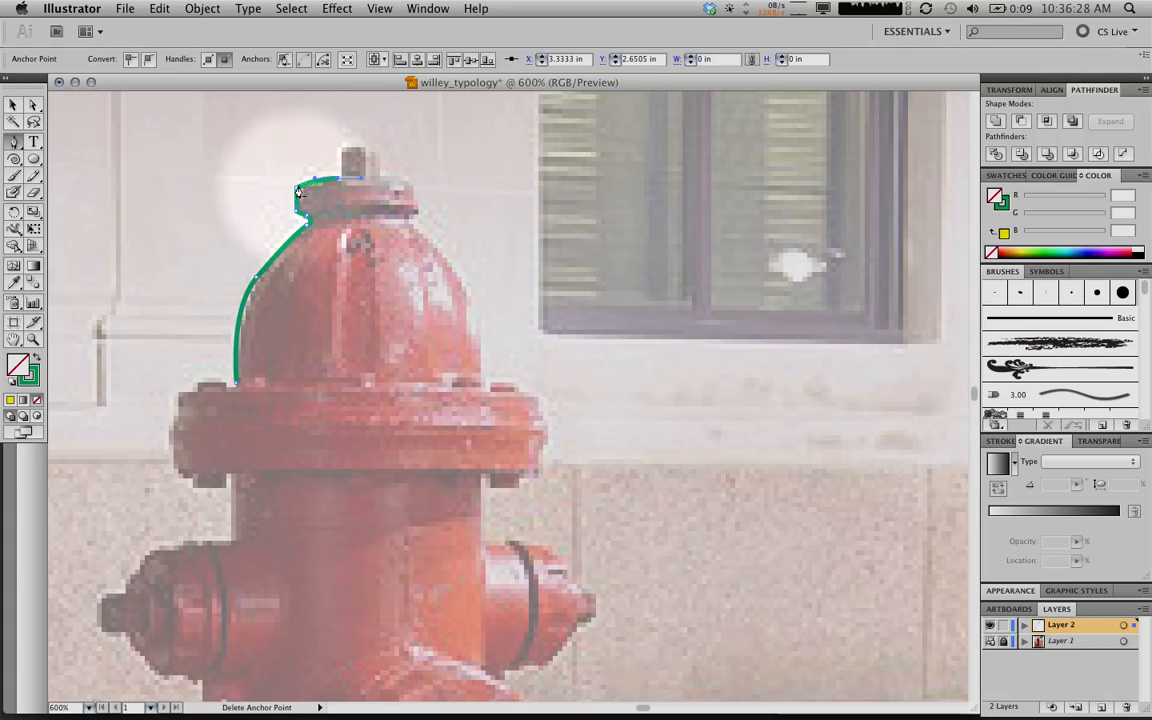
# - Remove the outgoing direction handle from the smooth anchor at the nut's left base so the next segment can be straight
pyautogui.click(338, 184)
pyautogui.moveTo(338, 184); pyautogui.dragTo(366, 179)
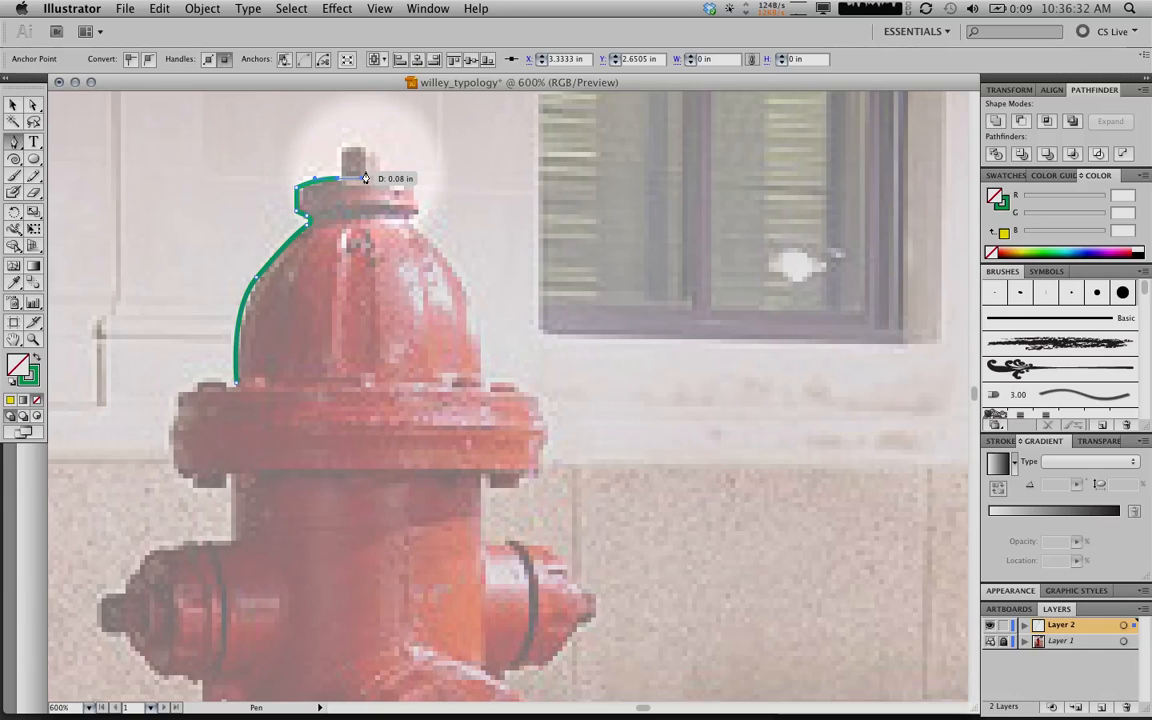
pyautogui.moveTo(366, 178); pyautogui.dragTo(362, 178)
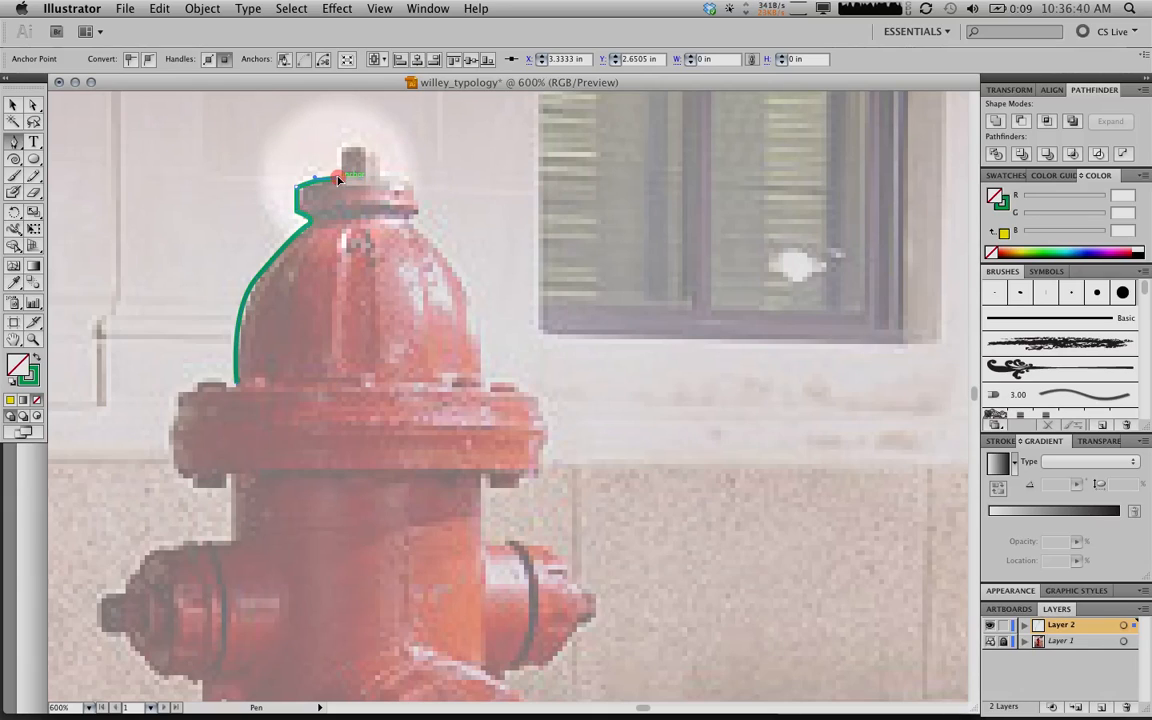
pyautogui.moveTo(339, 179); pyautogui.dragTo(338, 157)
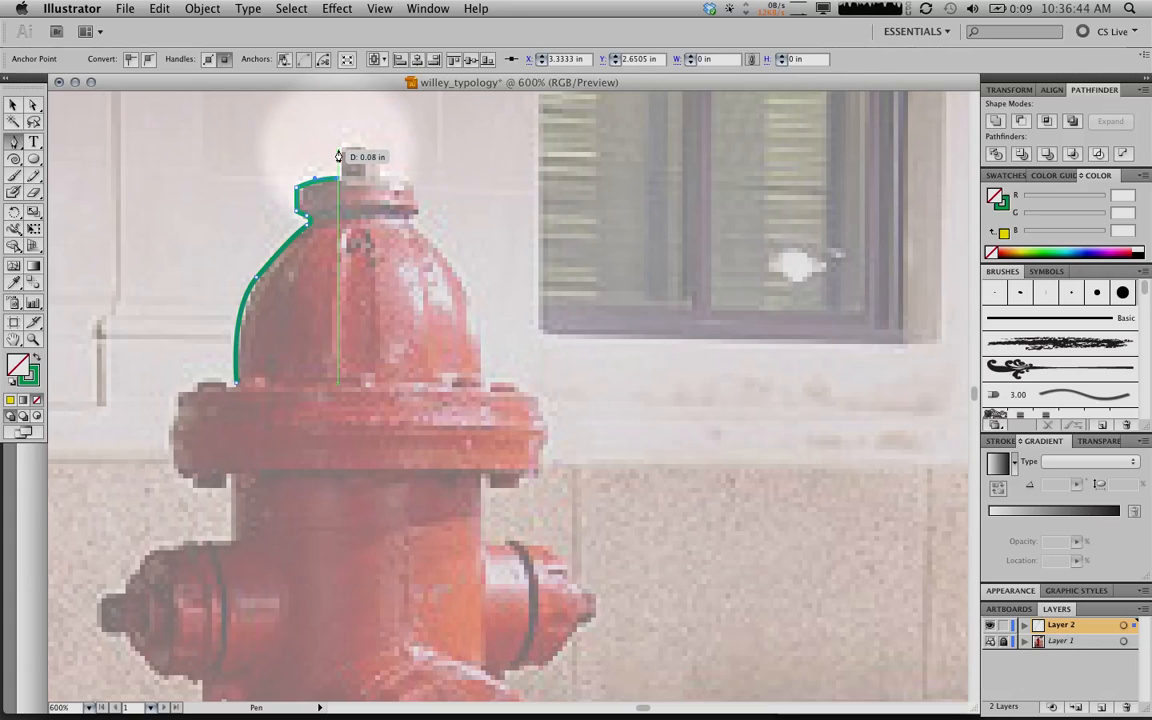
# - Outline the top nut with straight segments and add a curved segment over the cap's right shoulder
pyautogui.click(338, 150)
pyautogui.click(366, 150)
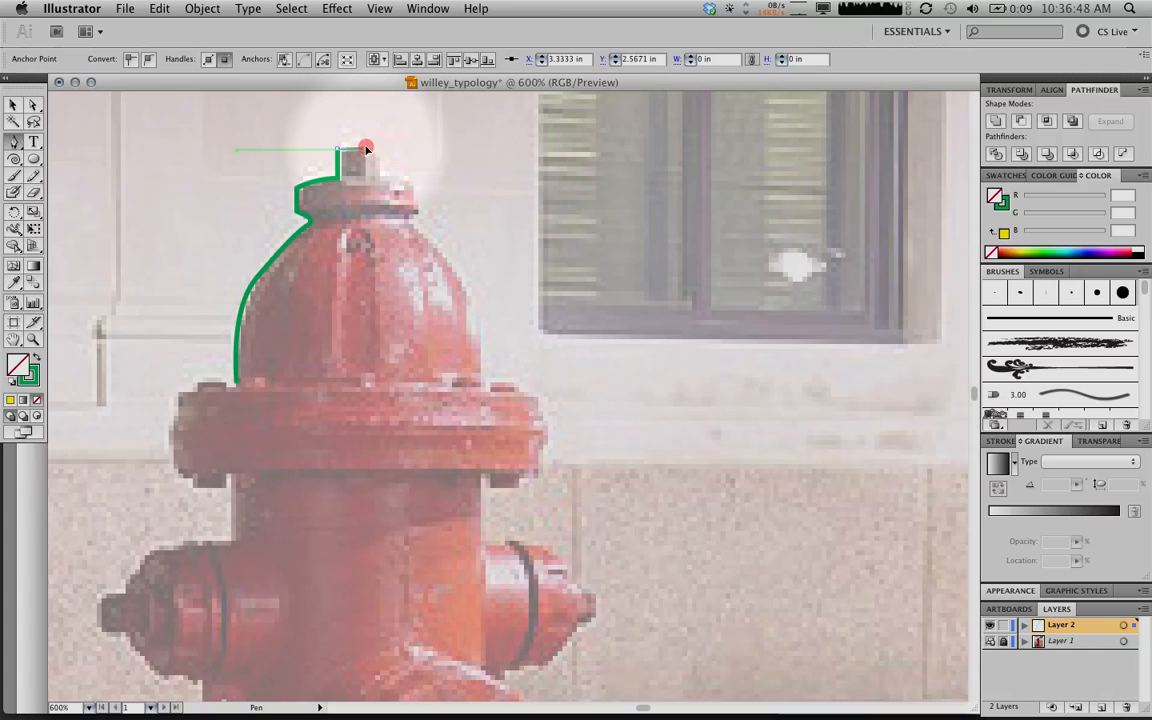
pyautogui.click(381, 150)
pyautogui.moveTo(381, 160); pyautogui.dragTo(419, 193)
pyautogui.press('super+z')
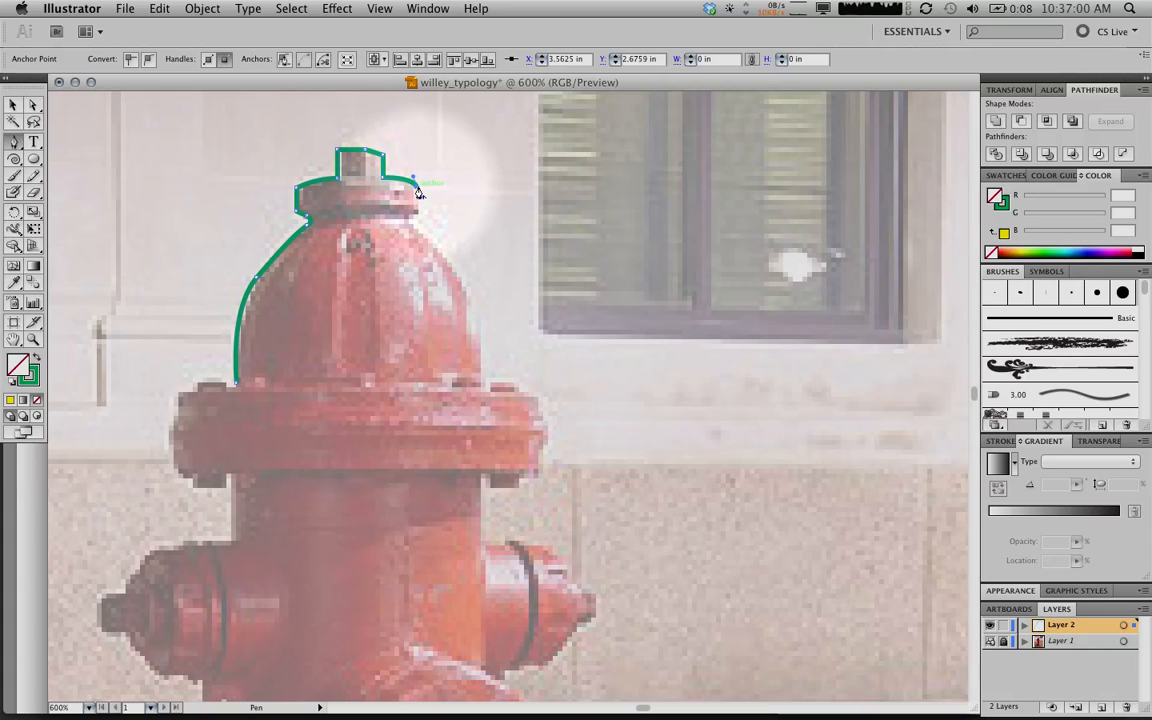
# - Continue the outline down the cap's right edge and in to the neck above the dome
pyautogui.click(417, 211)
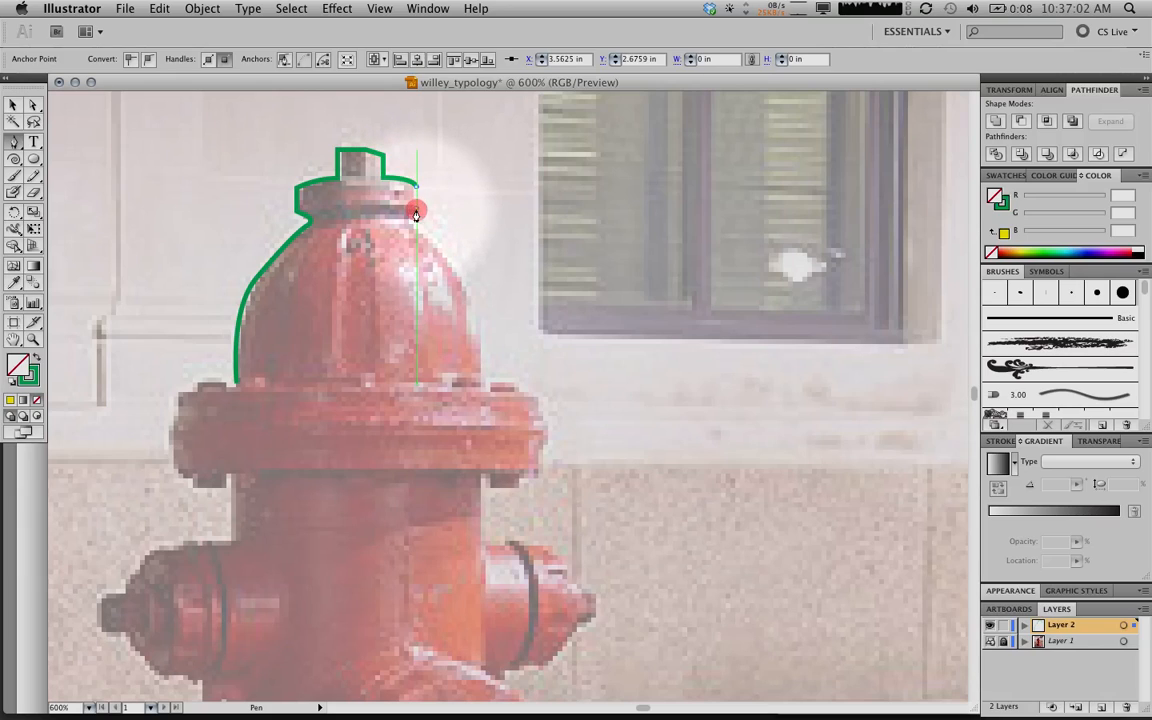
pyautogui.click(407, 216)
pyautogui.click(406, 225)
# - Trace the dome's right side with two curved segments down to the flange, and retract the last anchor's outgoing handle
pyautogui.scroll(-3, 405, 228)
pyautogui.hscroll(5, 405, 228)
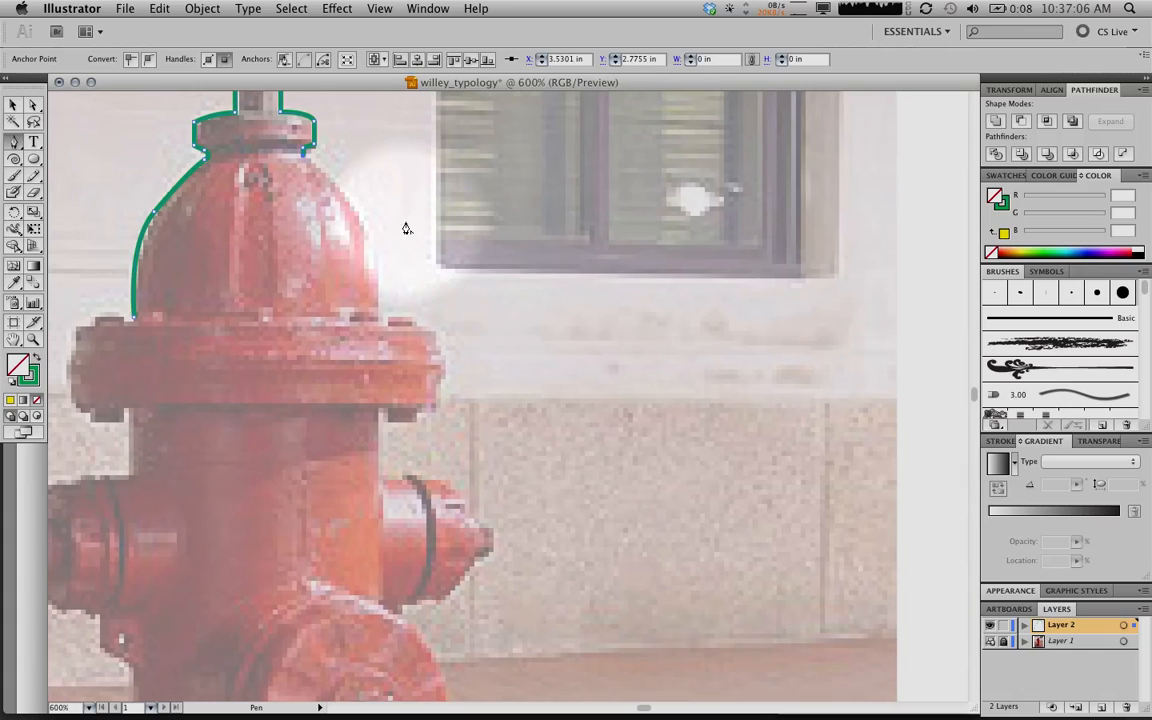
pyautogui.moveTo(405, 228); pyautogui.dragTo(373, 257)
pyautogui.moveTo(361, 210); pyautogui.dragTo(369, 228)
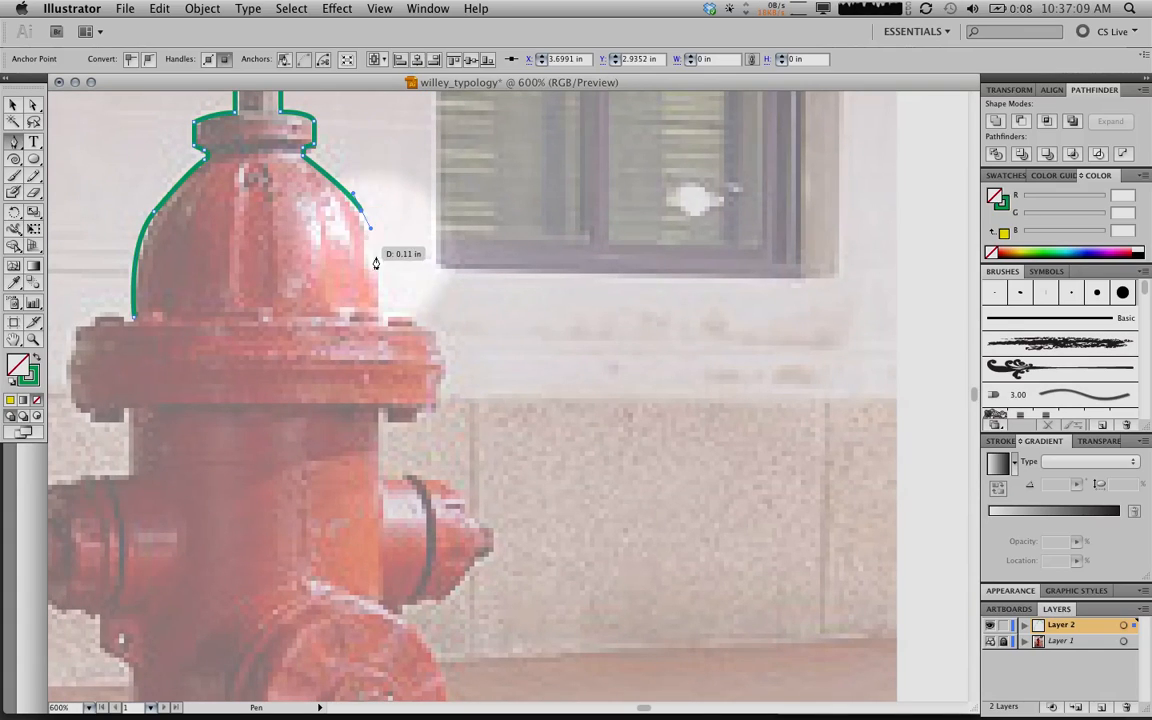
pyautogui.click(376, 310)
pyautogui.press('super+z')
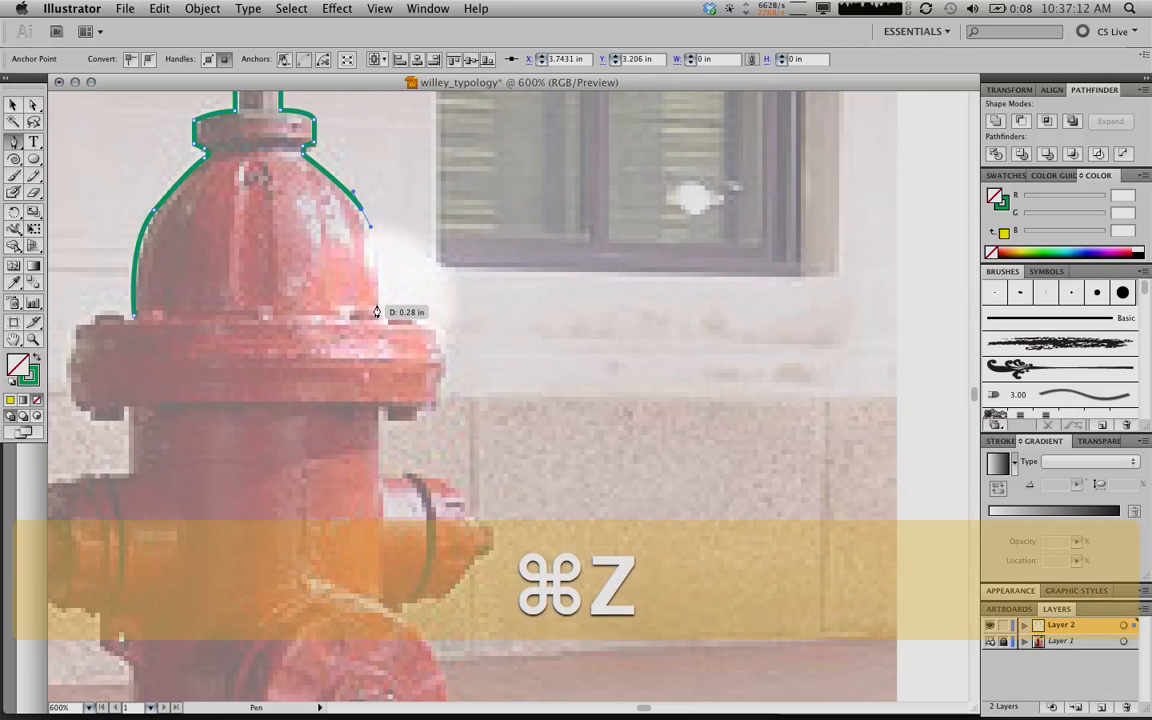
pyautogui.moveTo(378, 304); pyautogui.dragTo(378, 375)
pyautogui.click(378, 304)
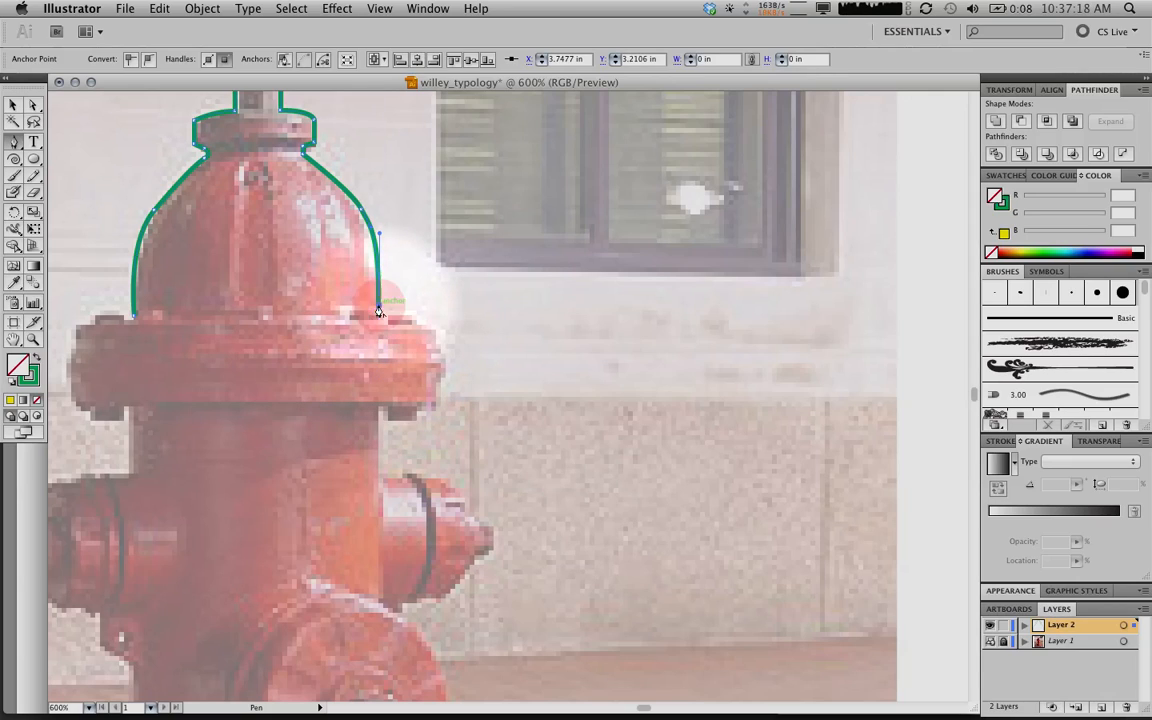
# - Add a short curved segment over the bolt head on top of the flange's right side, ending in a corner anchor
pyautogui.click(416, 312)
pyautogui.press('super+z')
pyautogui.moveTo(415, 310); pyautogui.dragTo(417, 315)
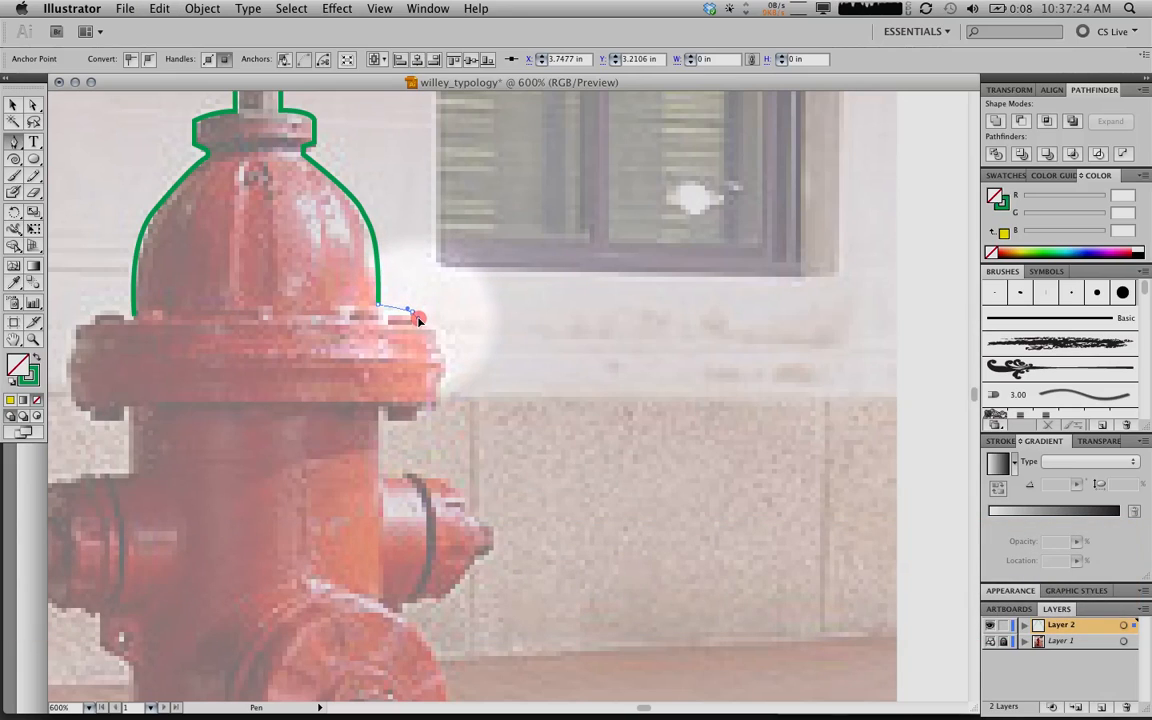
pyautogui.moveTo(422, 325); pyautogui.dragTo(420, 322)
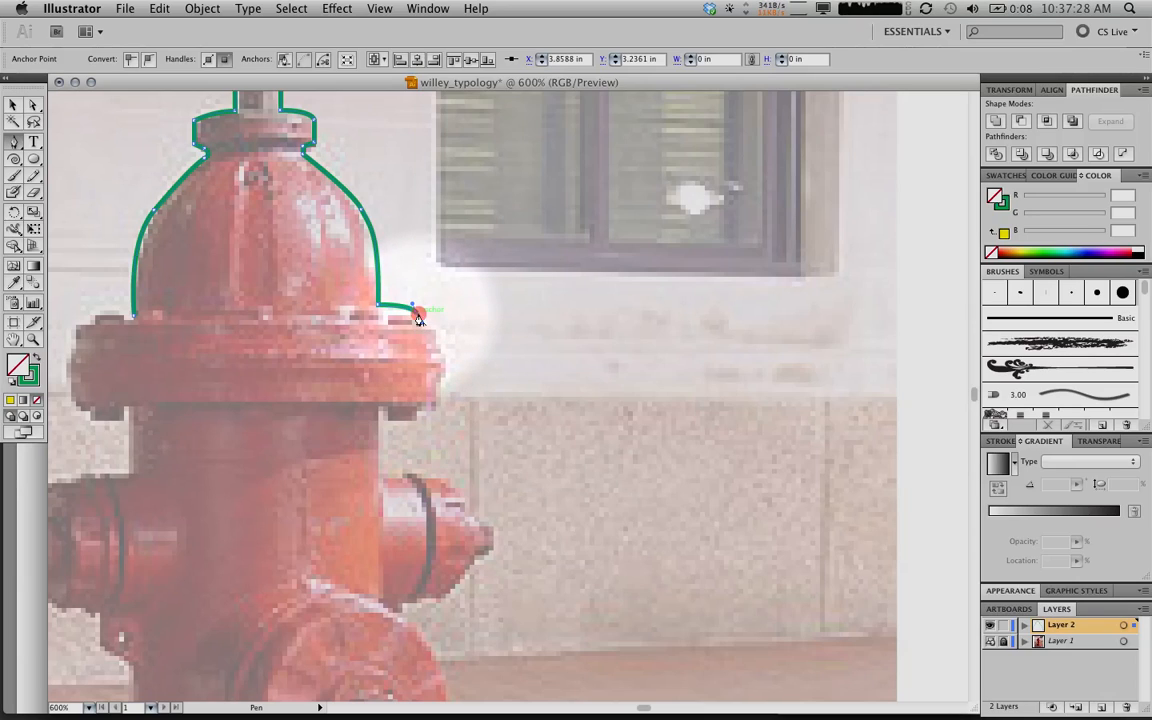
# - Trace the flange's stepped right edge with straight segments from the upper bolt head down to its lower corner
pyautogui.scroll(-2, 416, 331)
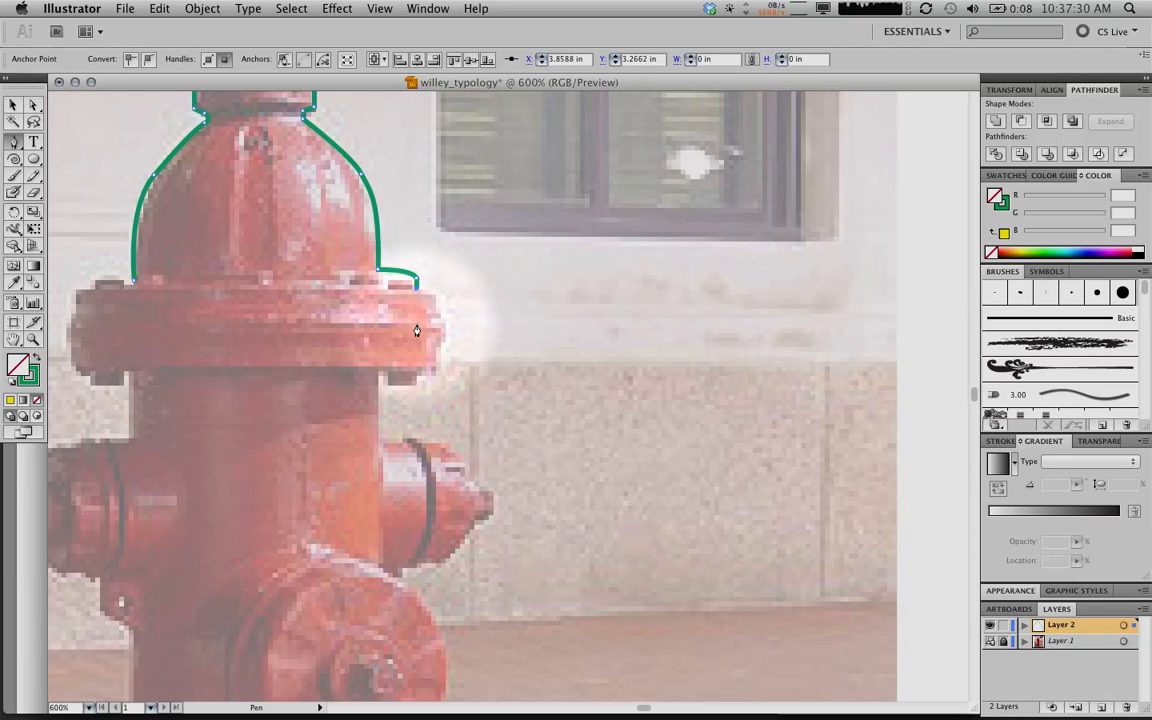
pyautogui.scroll(-2, 416, 331)
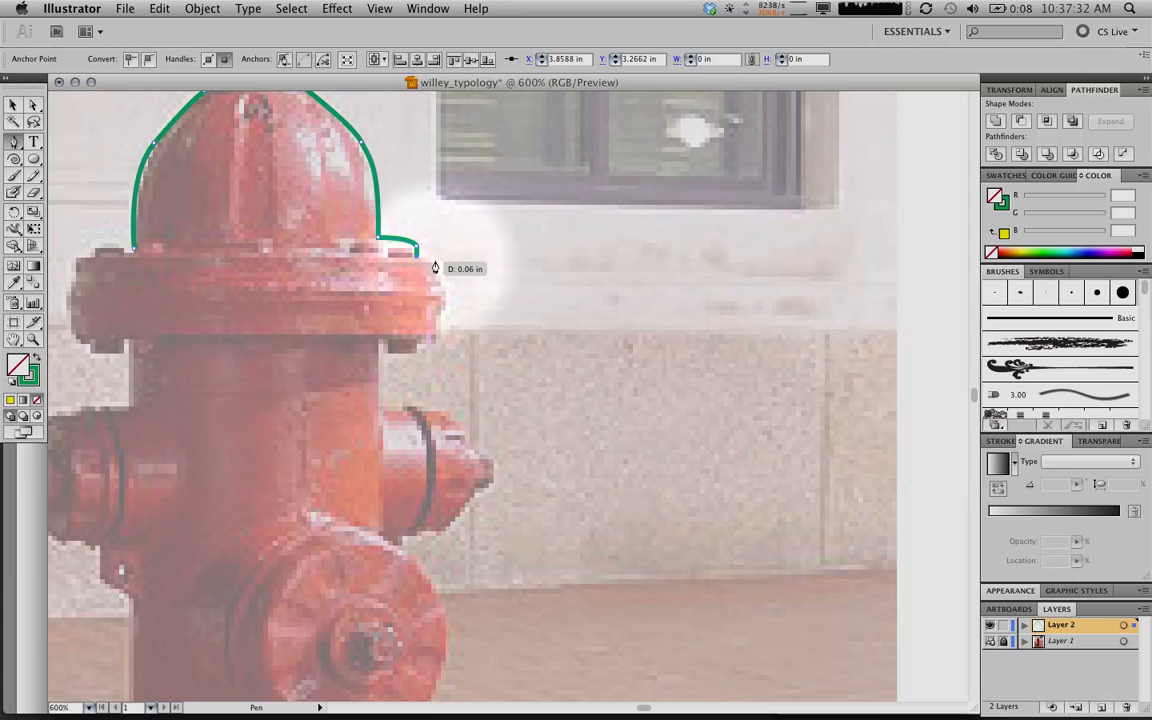
pyautogui.click(440, 292)
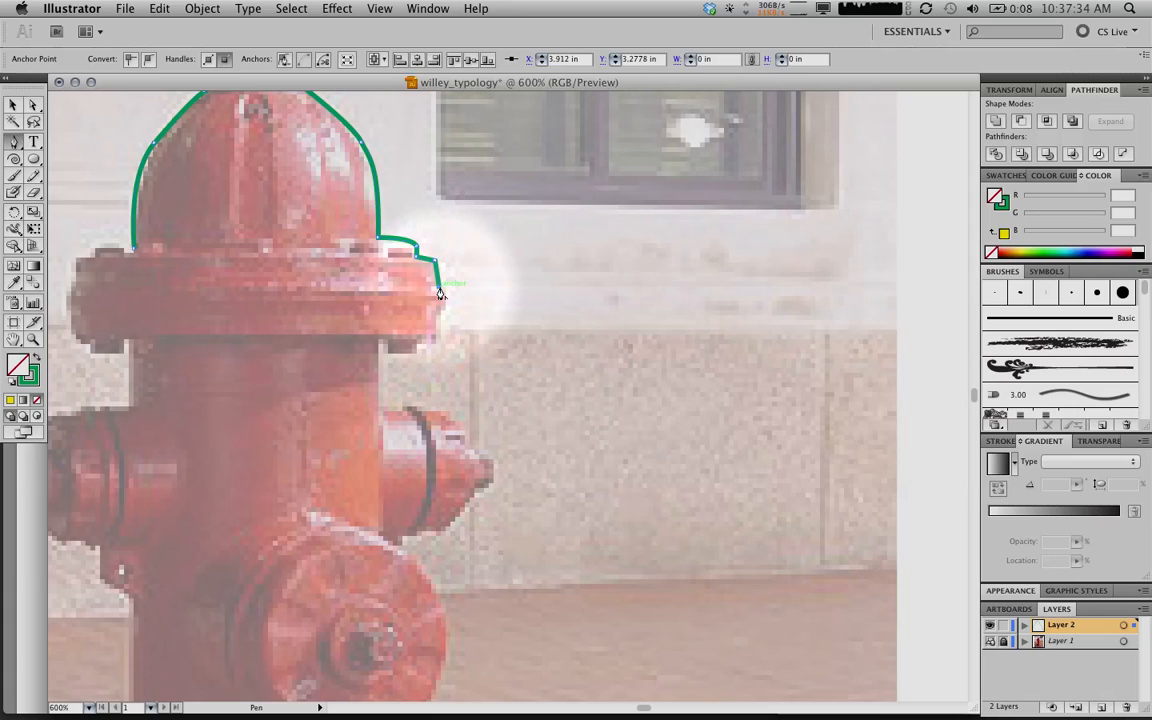
pyautogui.scroll(-2, 440, 292)
pyautogui.hscroll(-14, 440, 292)
pyautogui.hscroll(14, 440, 292)
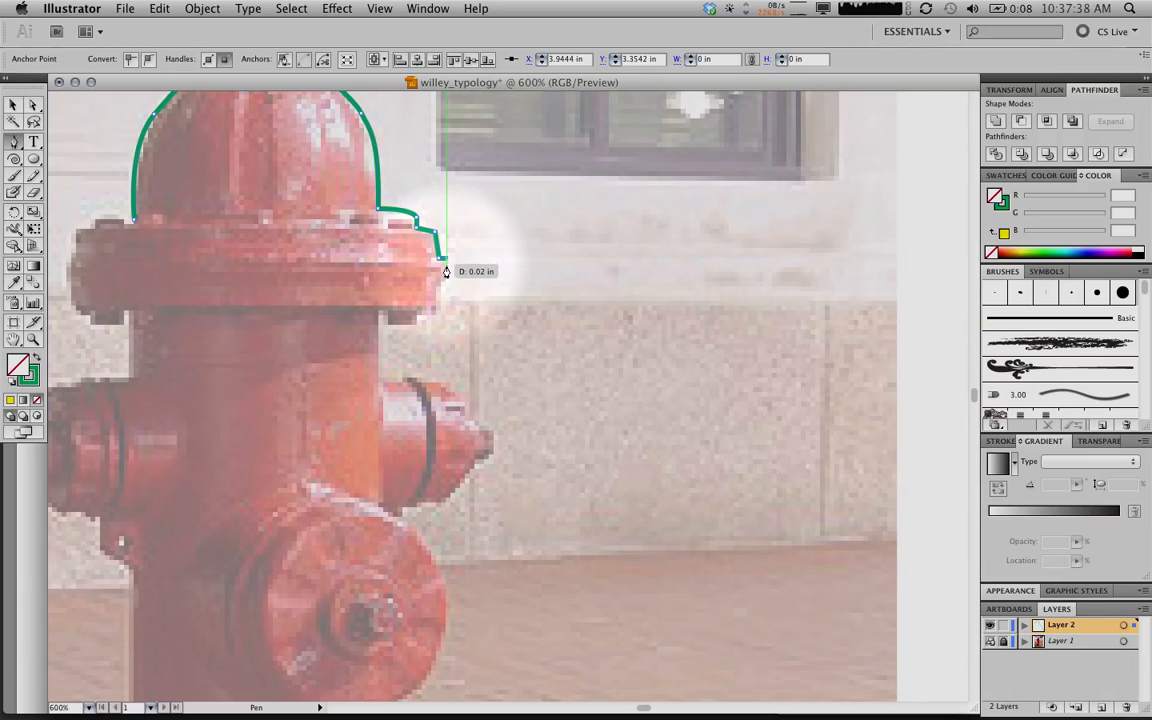
pyautogui.click(446, 283)
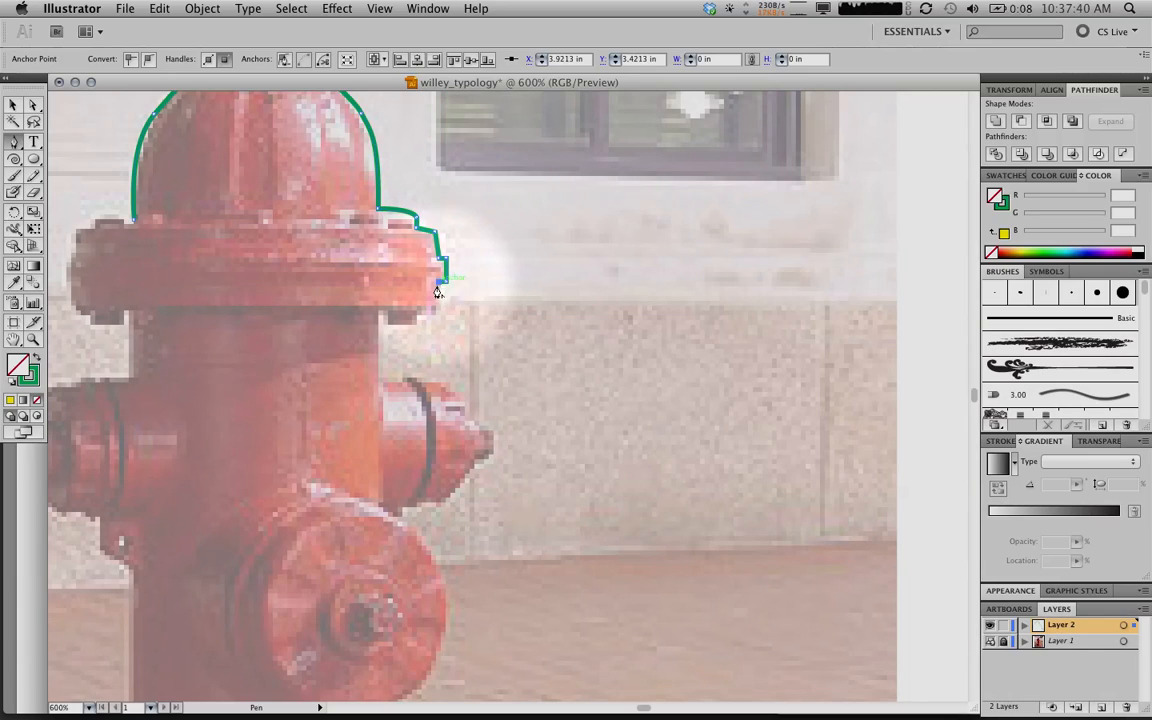
pyautogui.click(436, 303)
# - Outline the bolt under the flange's right side and return to the flange's underside
pyautogui.hscroll(-3, 436, 309)
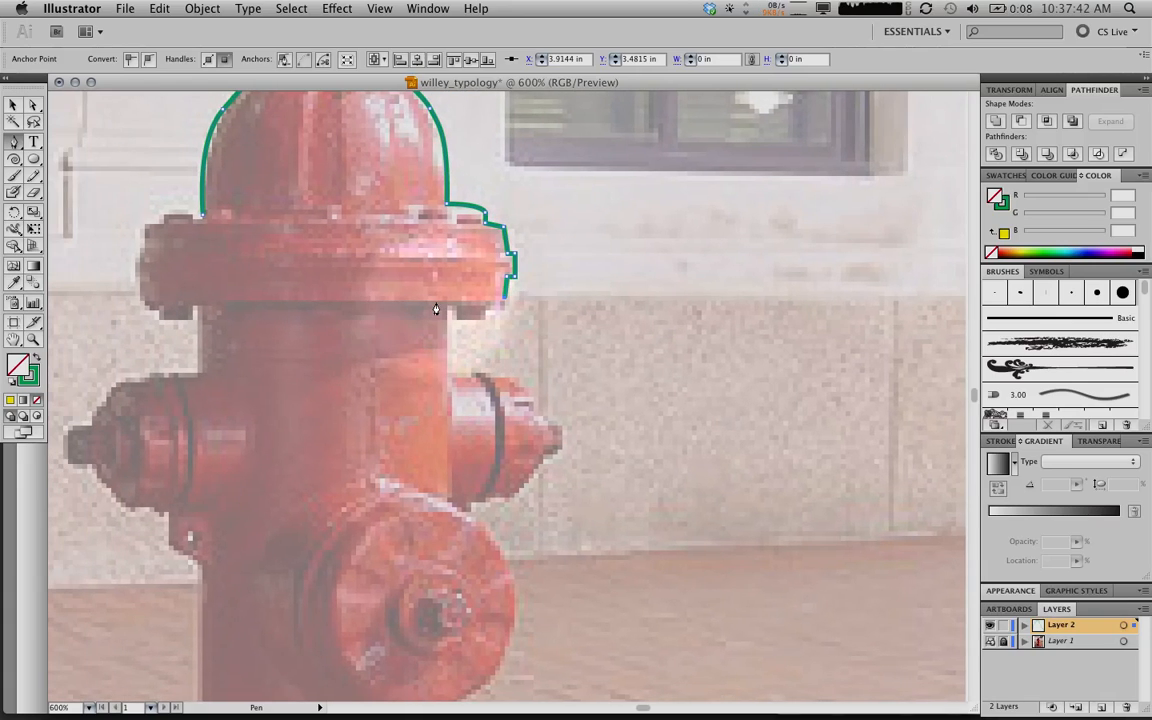
pyautogui.press('ctrl')
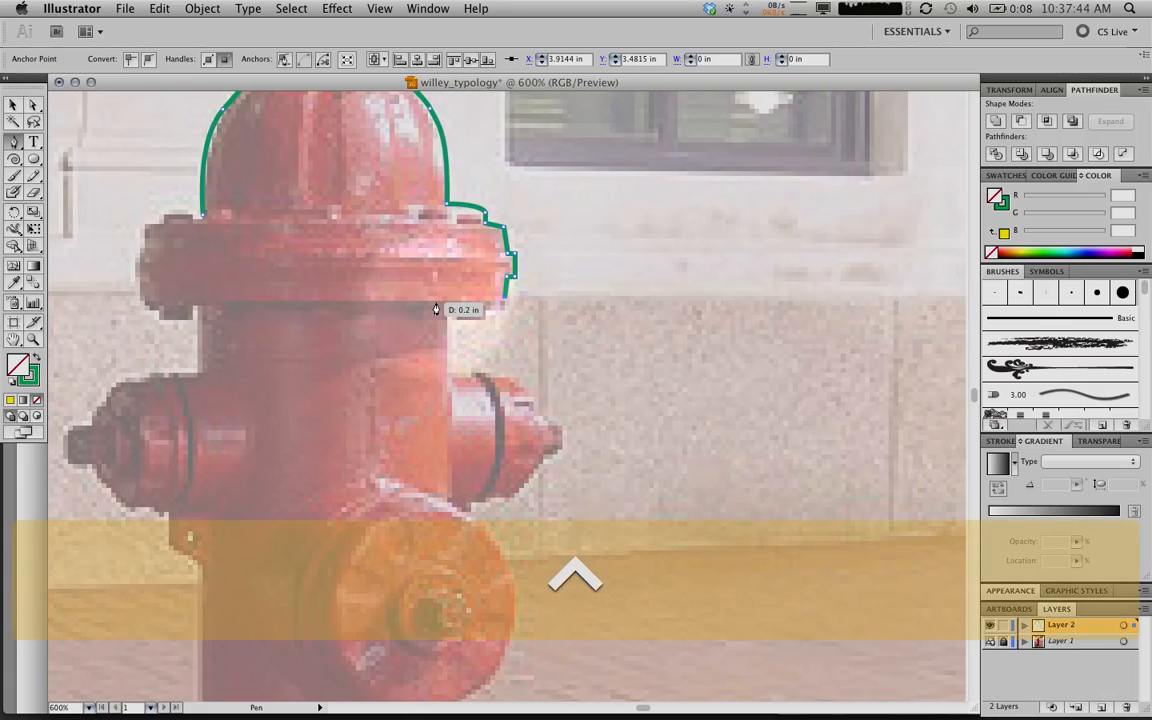
pyautogui.click(488, 300)
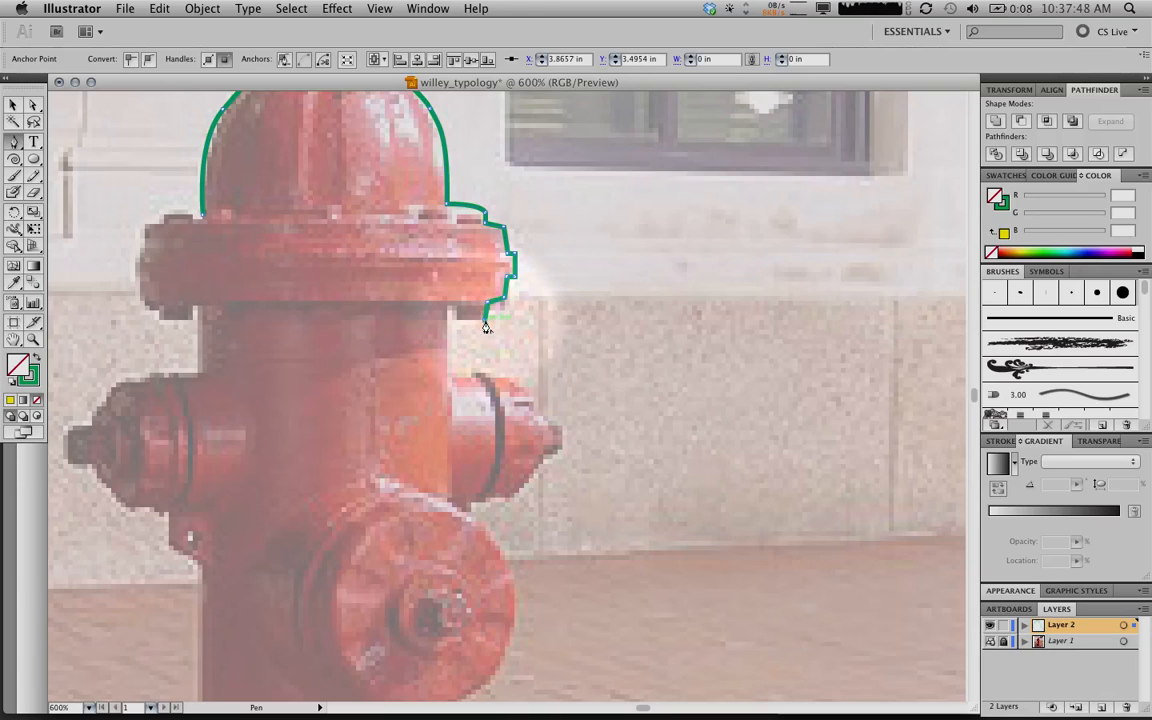
pyautogui.click(485, 319)
pyautogui.moveTo(458, 320); pyautogui.dragTo(457, 310)
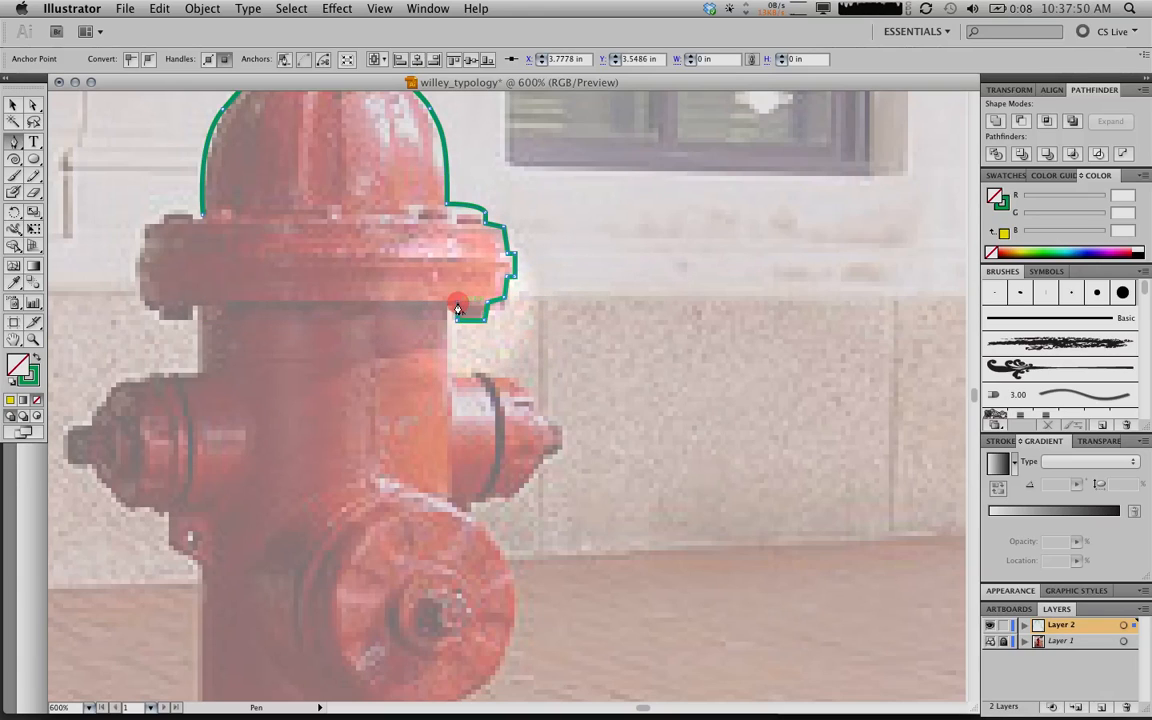
# - Trace the flange's straight bottom edge across to the left bolt and down the bolt's inner side
pyautogui.click(194, 301)
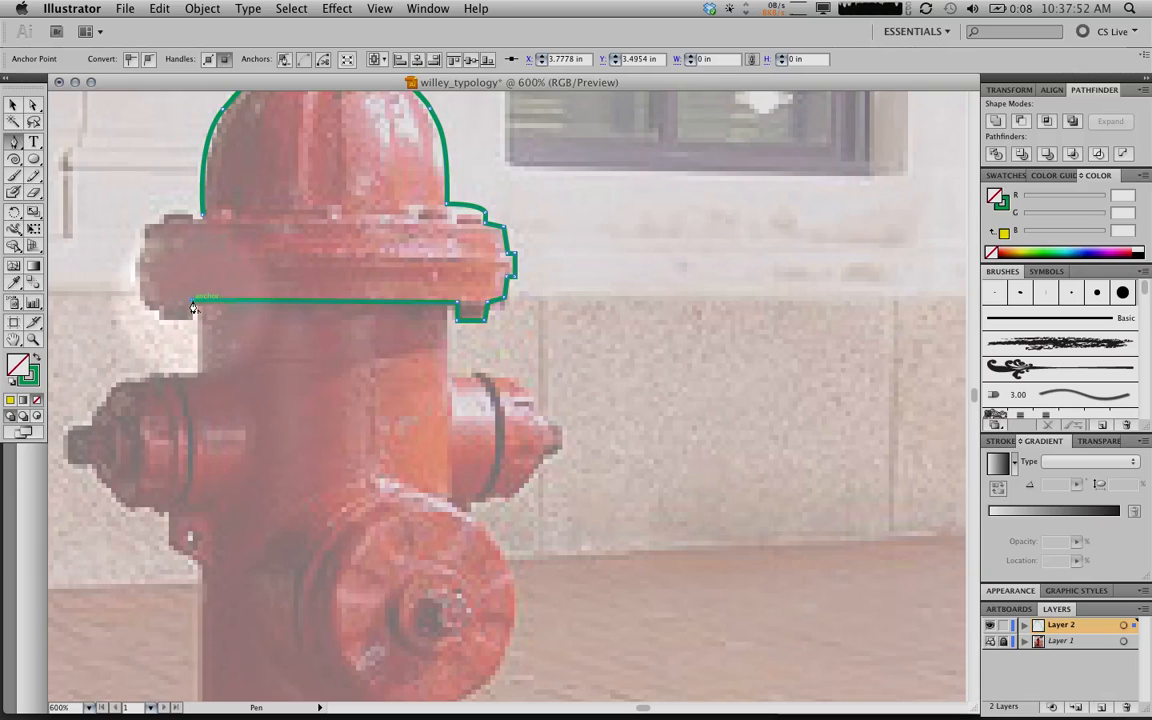
pyautogui.moveTo(192, 320); pyautogui.dragTo(160, 323)
pyautogui.hotkey('alt', 'shift', 'z')
pyautogui.press('super+z')
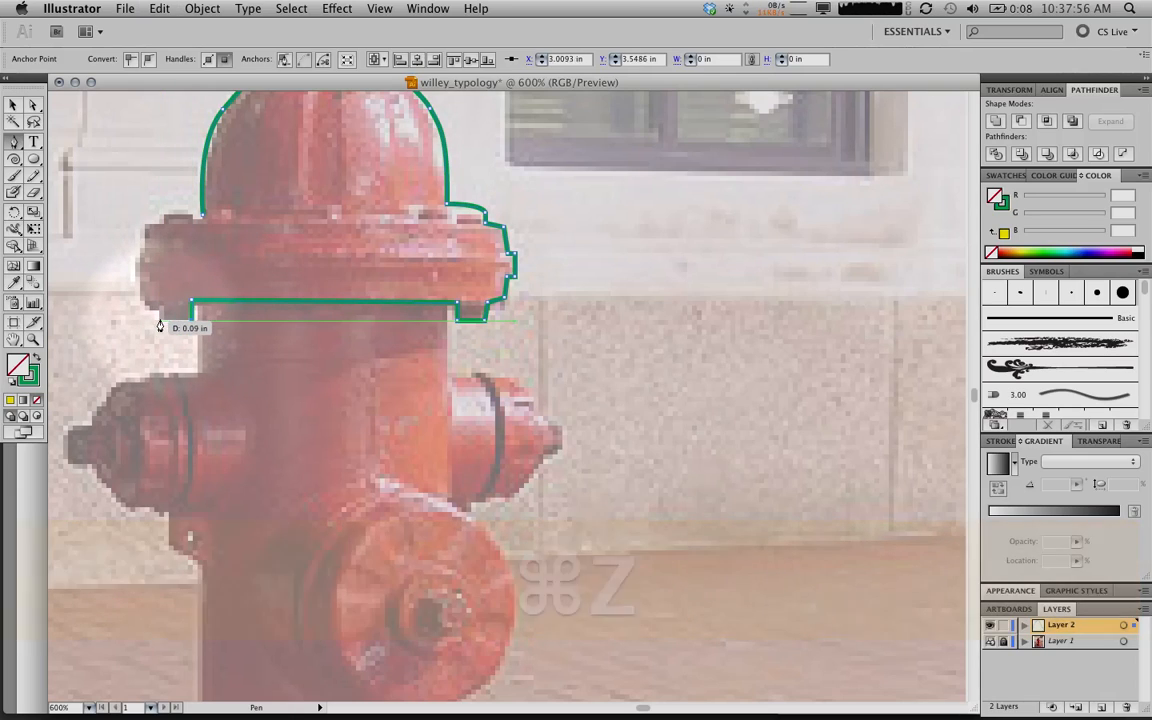
# - Continue the outline around the lower-left bolt and up the flange's curved left edge to its upper corner
pyautogui.click(159, 320)
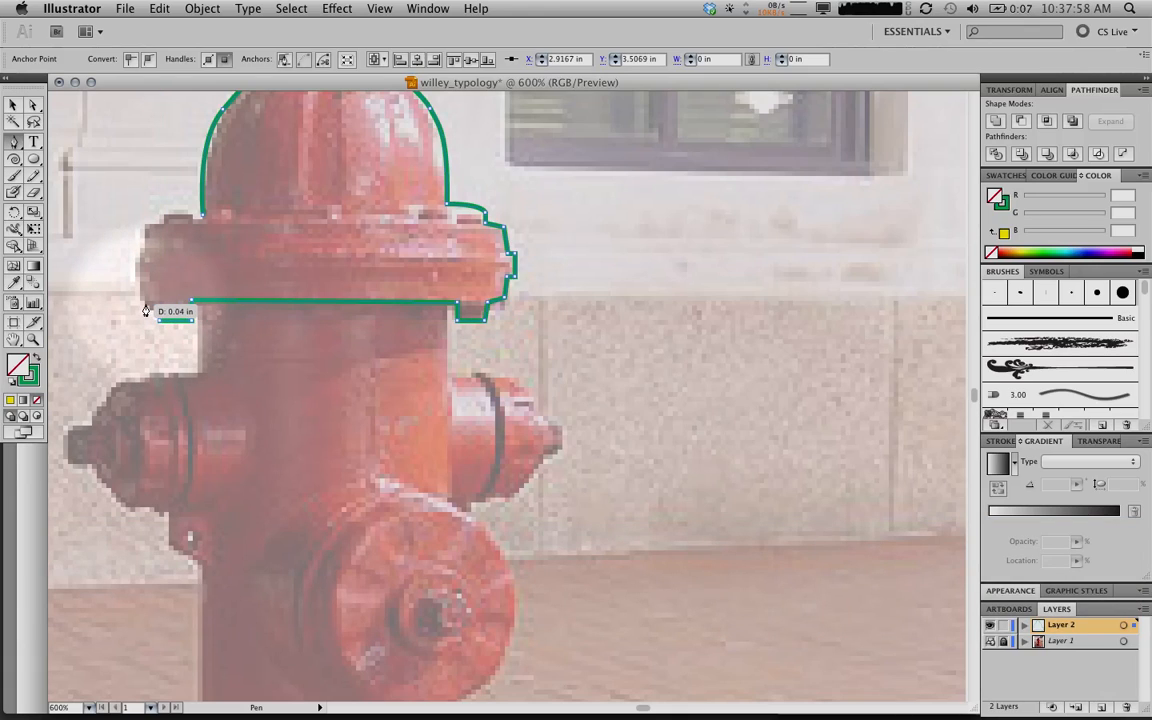
pyautogui.moveTo(143, 297); pyautogui.dragTo(161, 221)
pyautogui.press('super+z')
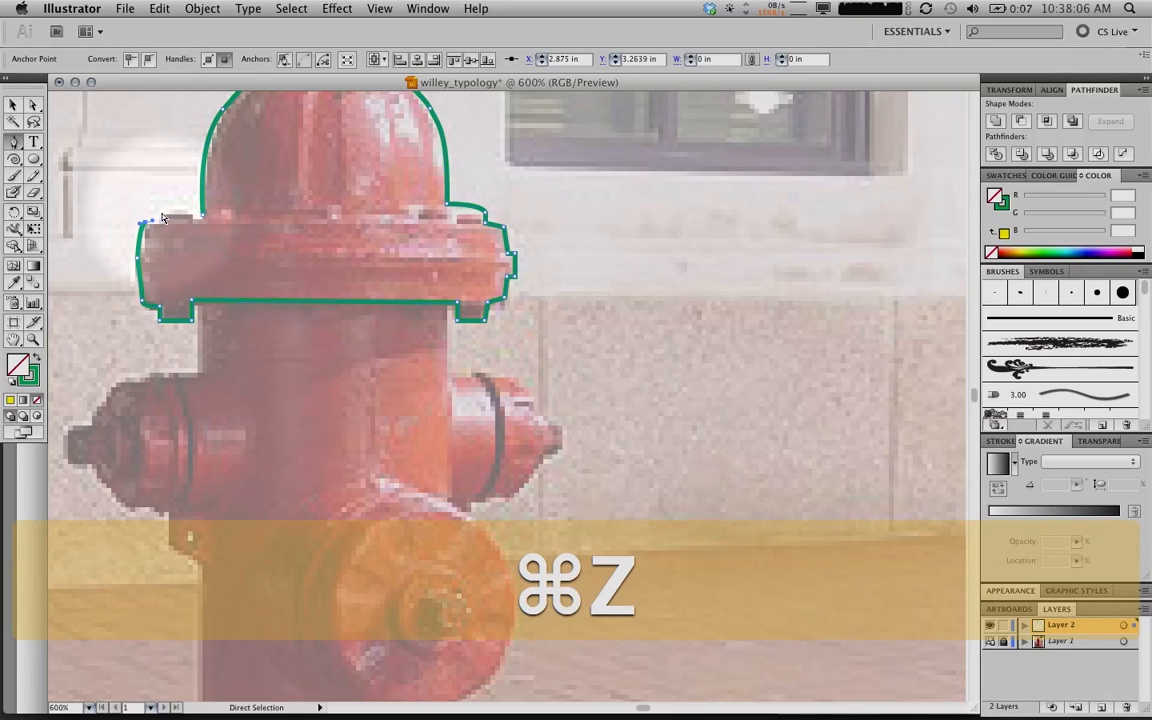
# - Try adding a segment from the flange's upper-left corner to the bolt head, and undo it
pyautogui.moveTo(164, 232)
pyautogui.mouseDown()
pyautogui.moveTo(150, 227)
pyautogui.moveTo(160, 224)
pyautogui.mouseUp()
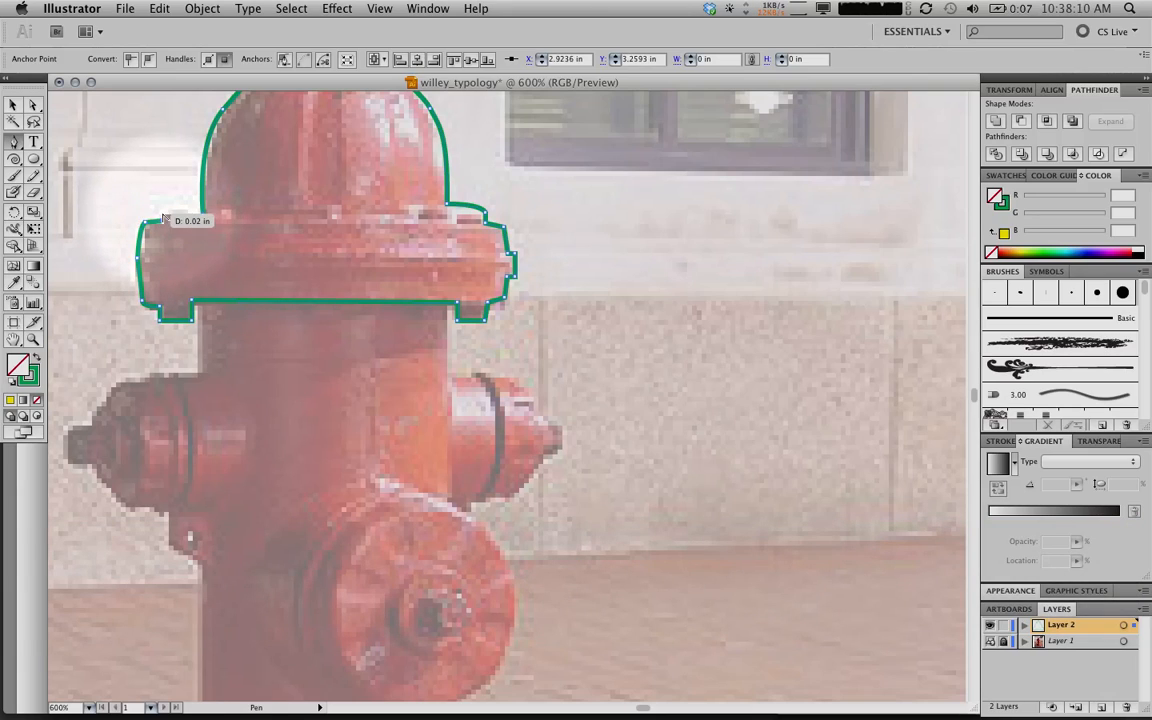
pyautogui.hotkey('alt', 'shift', 'z')
pyautogui.press('super+z')
pyautogui.click(161, 223)
pyautogui.press('super+z')
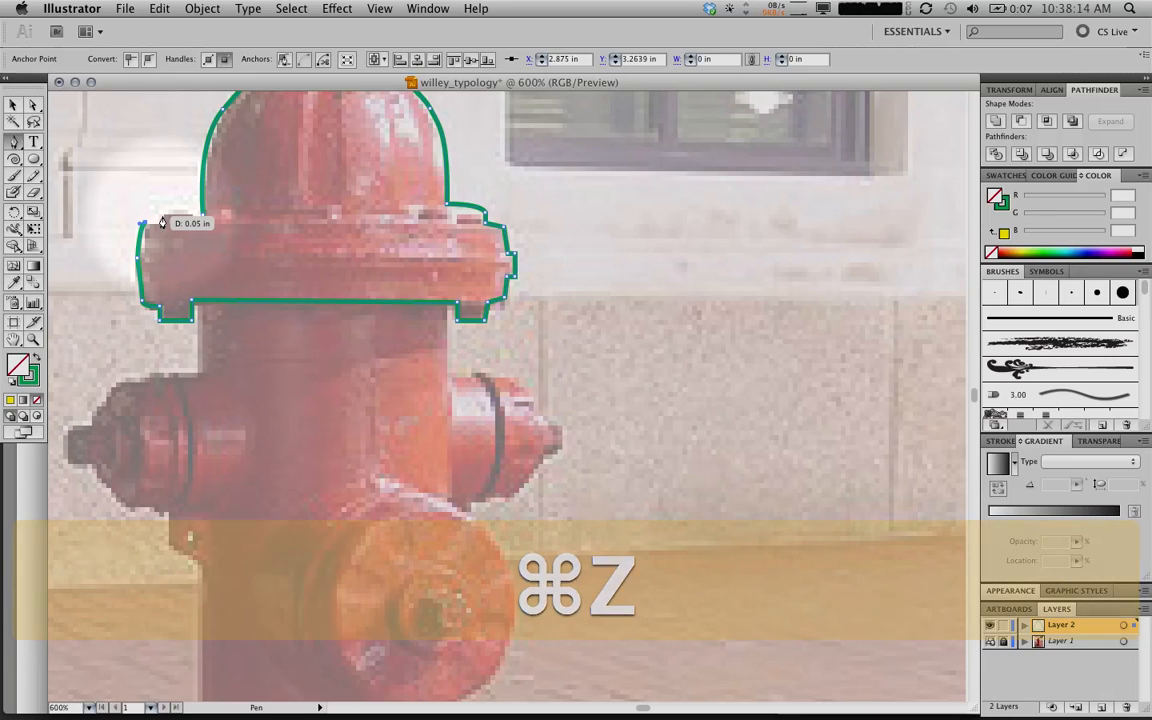
# - At 1600% zoom, outline the upper-left bolt head and bring the path back to its start at the dome's left base
pyautogui.press('super+equal')
pyautogui.press('super+equal')
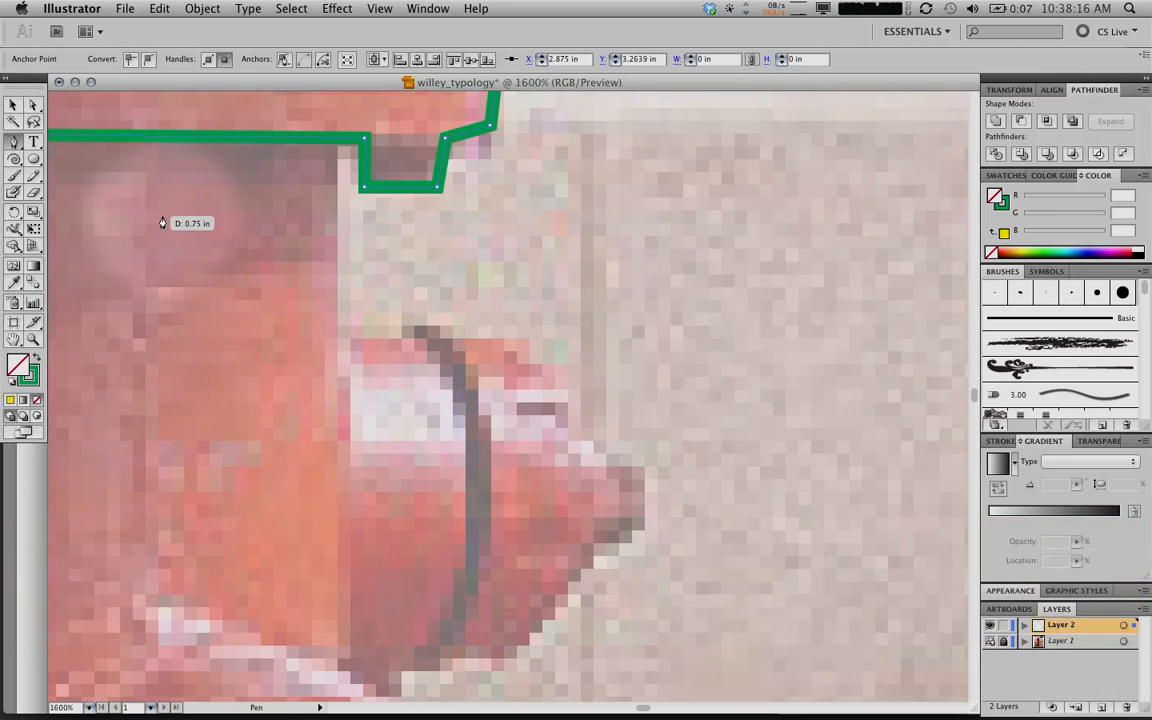
pyautogui.hscroll(-6, 162, 222)
pyautogui.scroll(2, 162, 222)
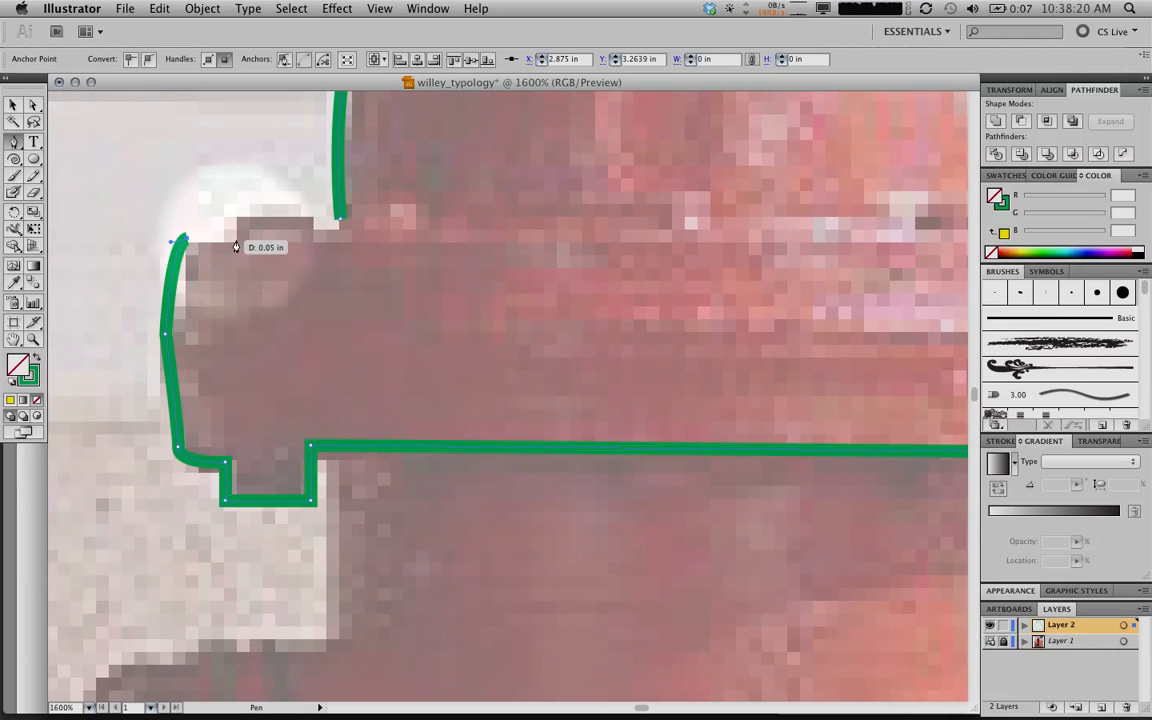
pyautogui.click(235, 240)
pyautogui.click(237, 216)
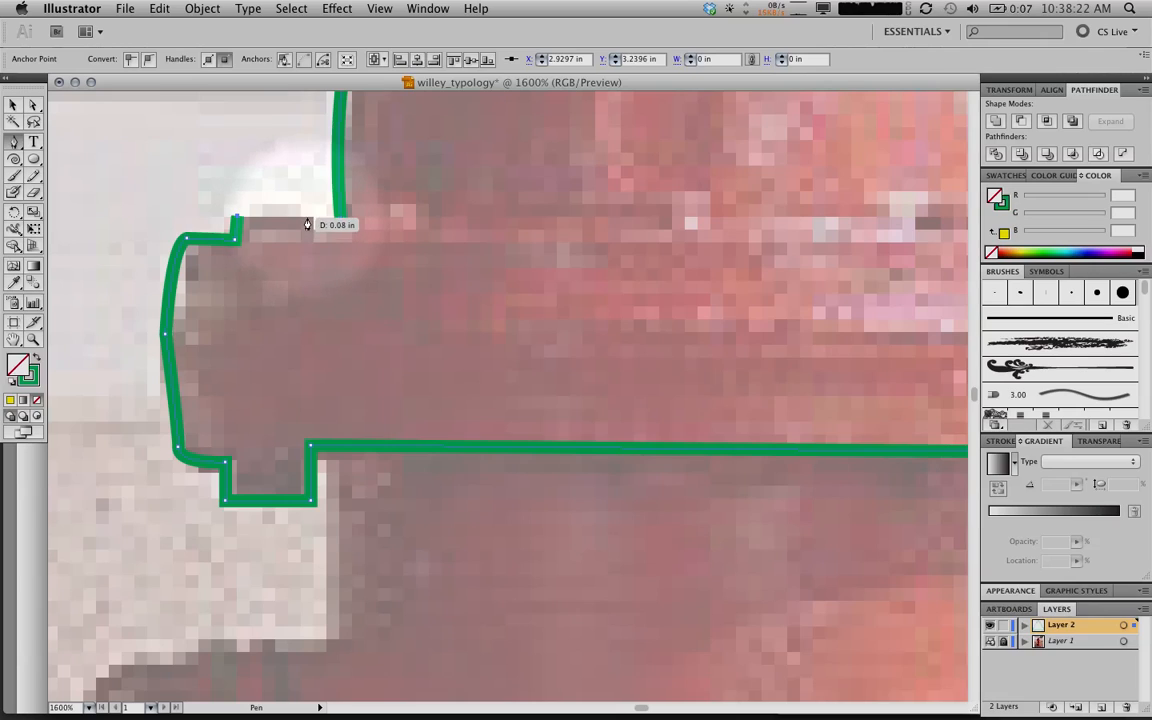
pyautogui.click(310, 217)
pyautogui.click(316, 231)
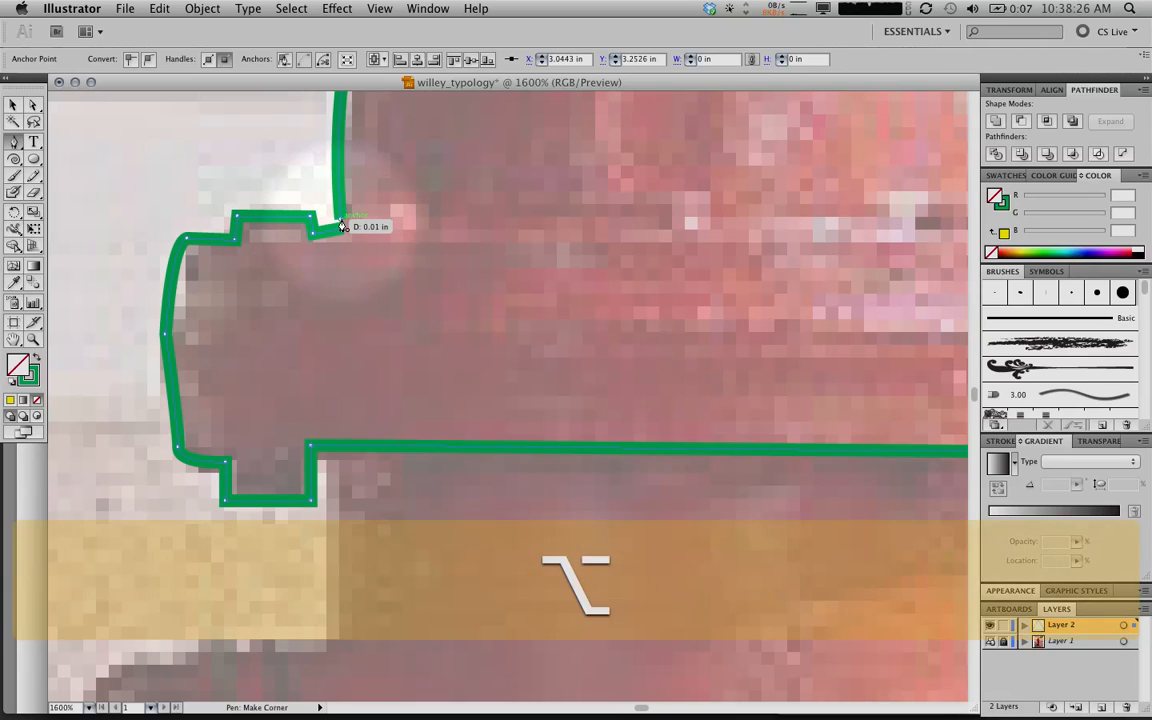
# - Review the traced dome and flange outline on the full artboard and at 600% zoom
pyautogui.scroll(-14, 342, 229)
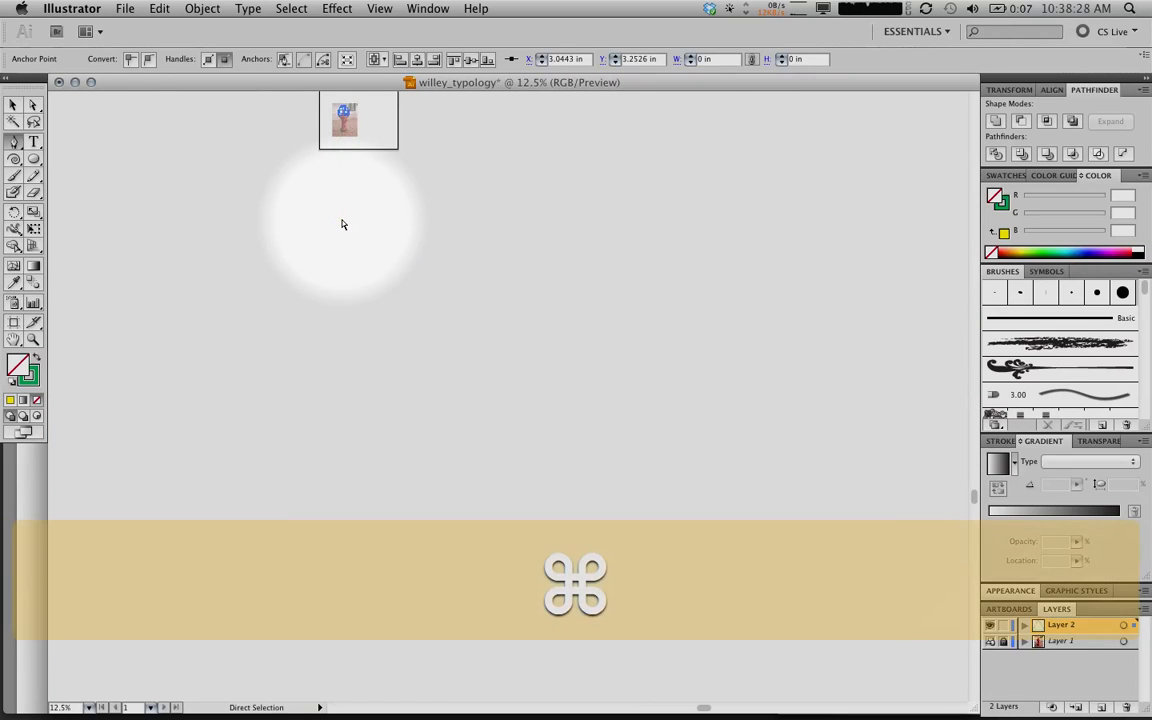
pyautogui.press('super+0')
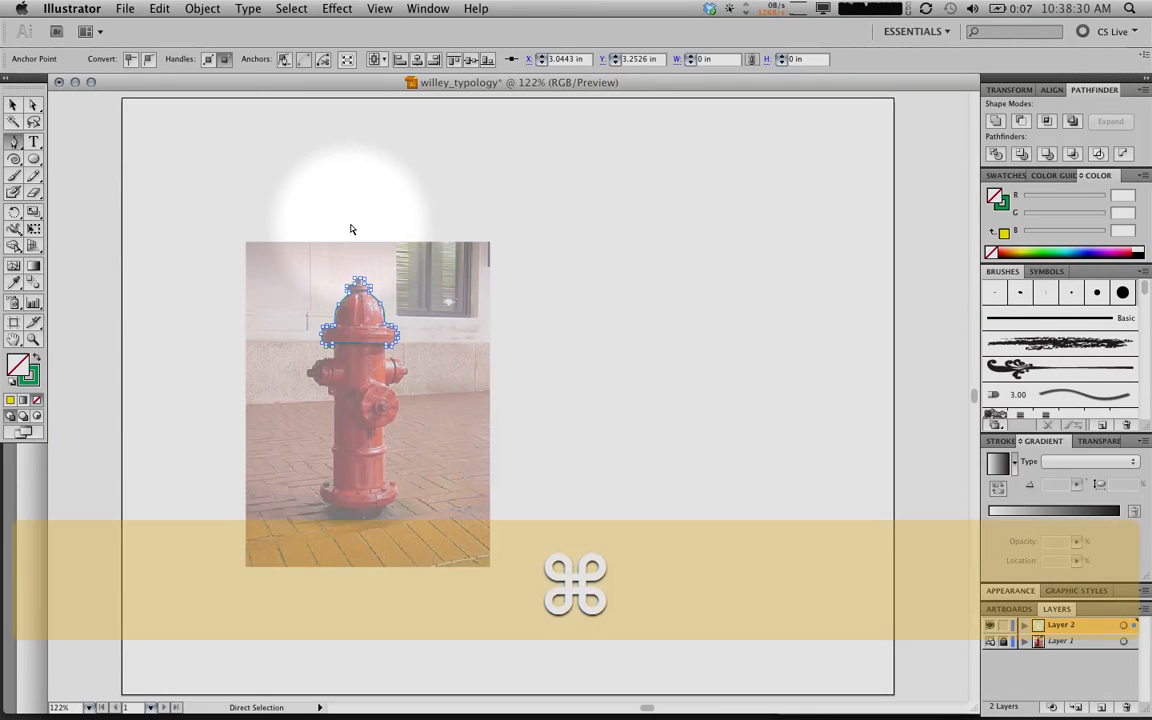
pyautogui.press('super+equal')
pyautogui.press('super+equal')
pyautogui.press('super+equal')
pyautogui.press('super+equal')
pyautogui.press('super+equal')
pyautogui.hscroll(-10, 350, 230)
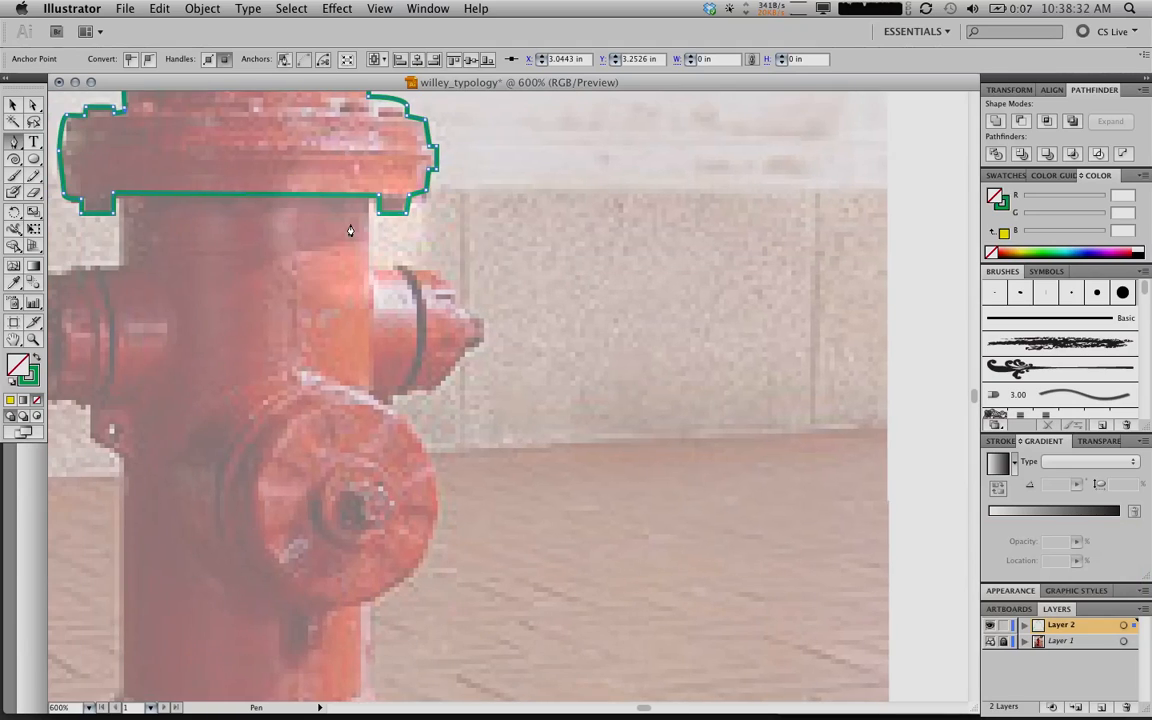
pyautogui.scroll(1, 306, 168)
pyautogui.scroll(3, 306, 168)
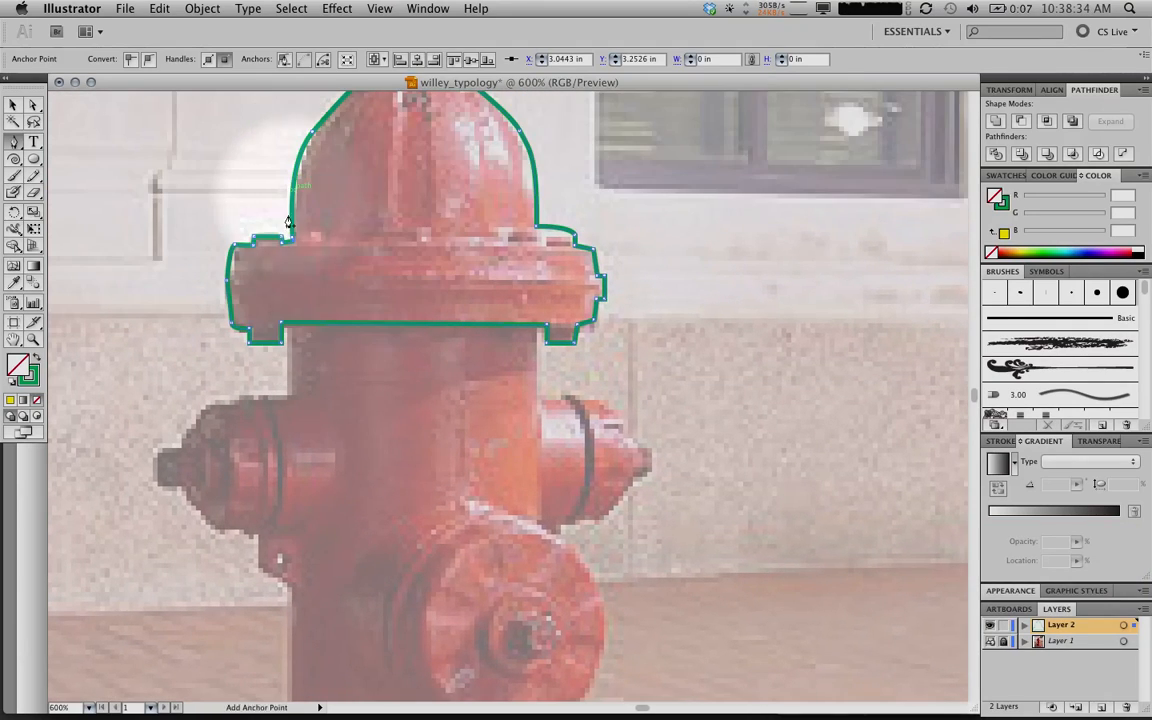
# - At 1600% zoom, close the dome and flange outline at its starting anchor on the dome's left base
pyautogui.press('super+equal')
pyautogui.press('super+equal')
pyautogui.press('super+equal')
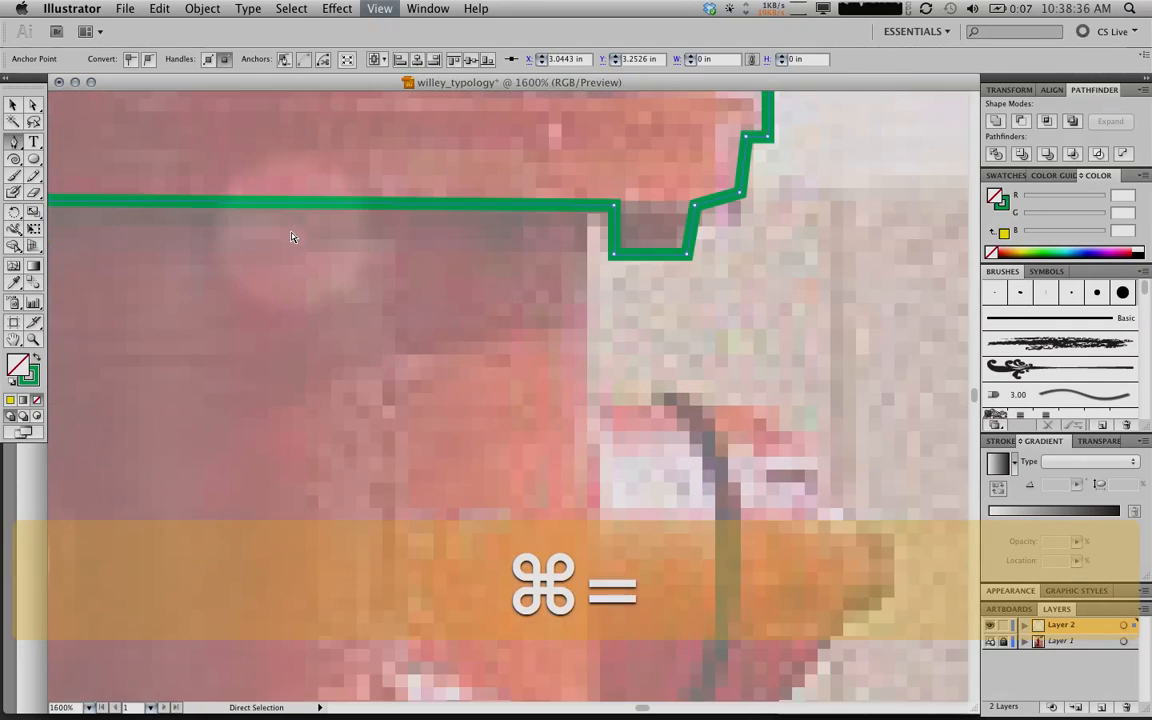
pyautogui.hscroll(-1, 291, 238)
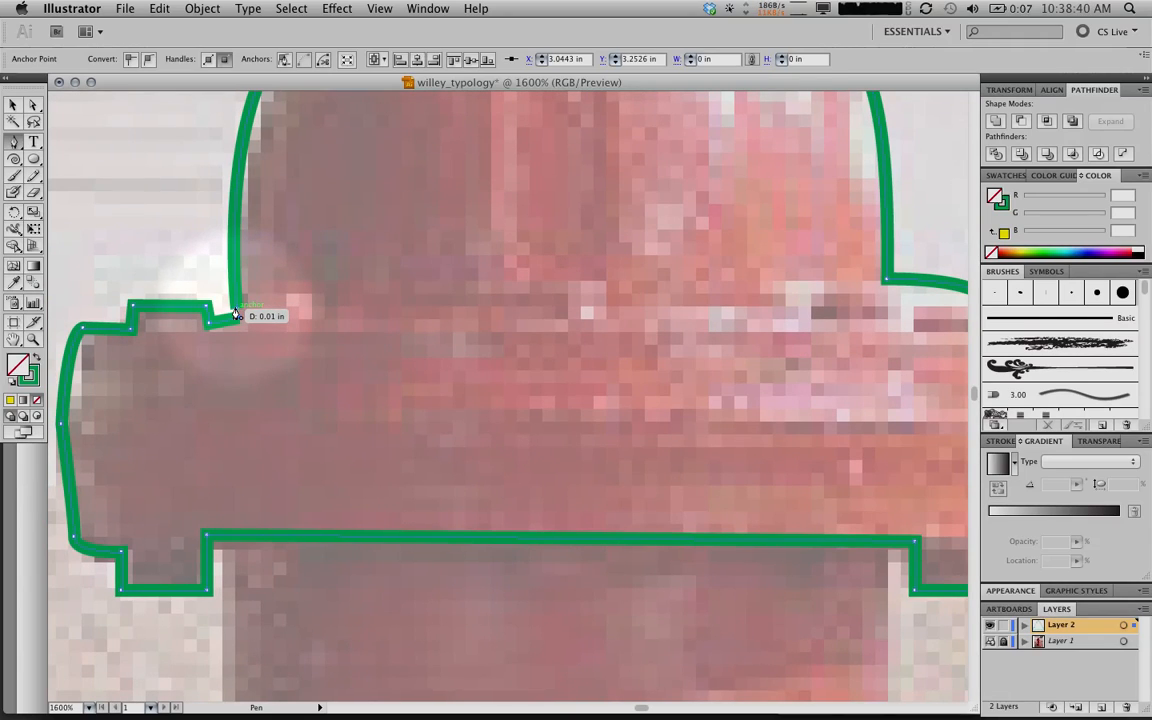
pyautogui.press('ctrl')
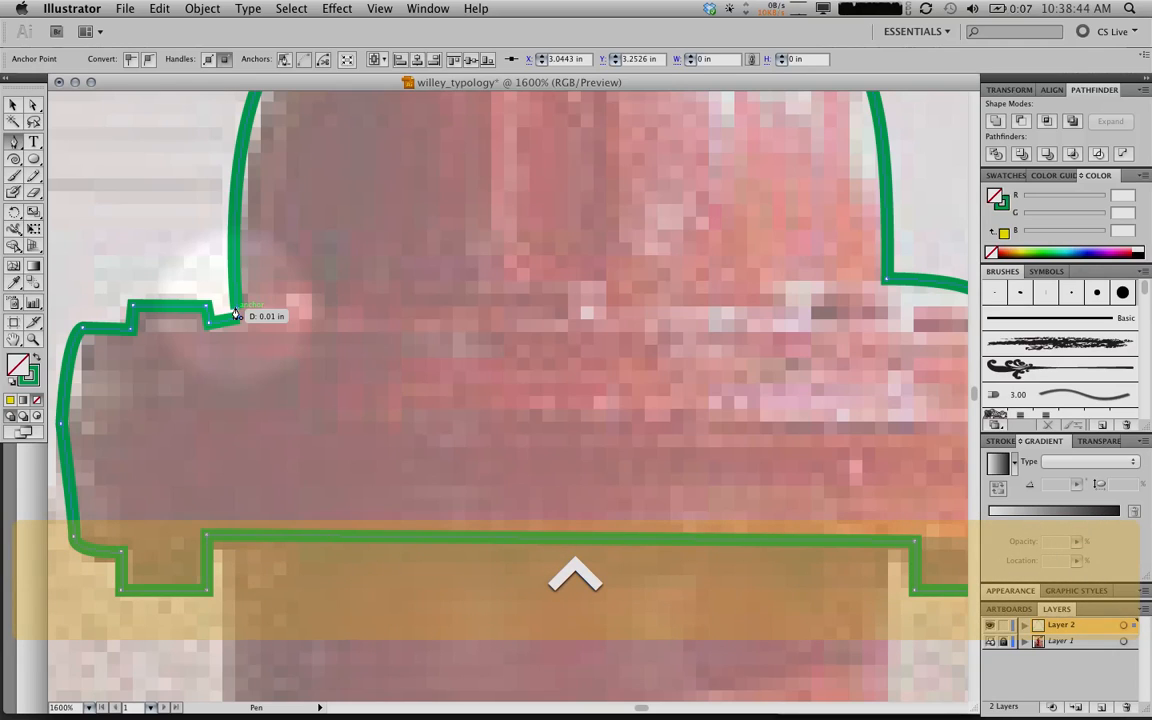
pyautogui.keyDown('ctrl'); pyautogui.click(236, 314); pyautogui.keyUp('ctrl')
pyautogui.click(236, 314)
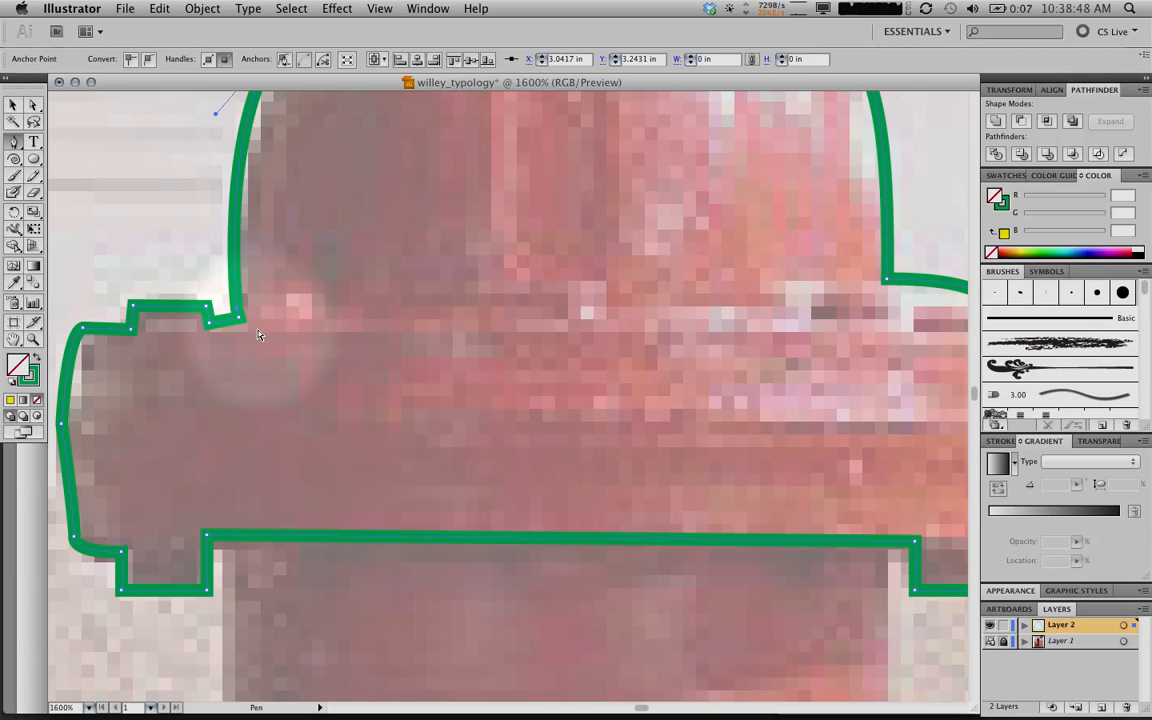
pyautogui.press('super')
pyautogui.press('super+0')
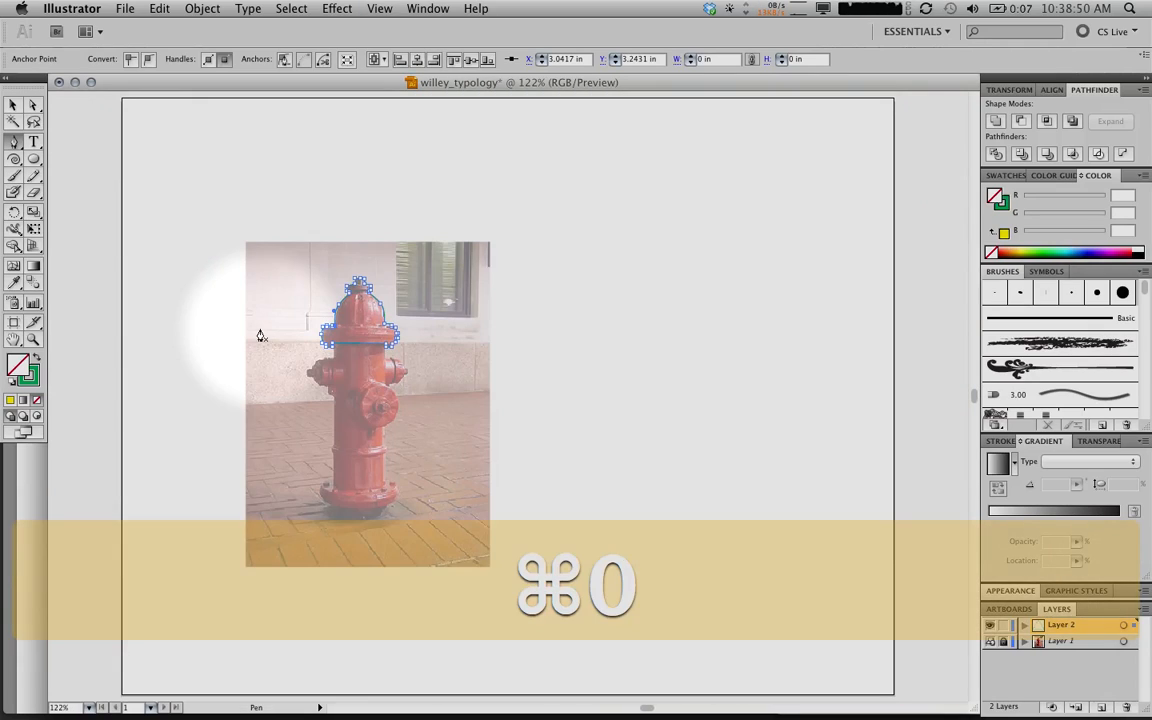
# - Swap the closed outline's stroke and fill so it has a green fill and no stroke, and deselect it
pyautogui.press('ctrl')
pyautogui.press('ctrl')
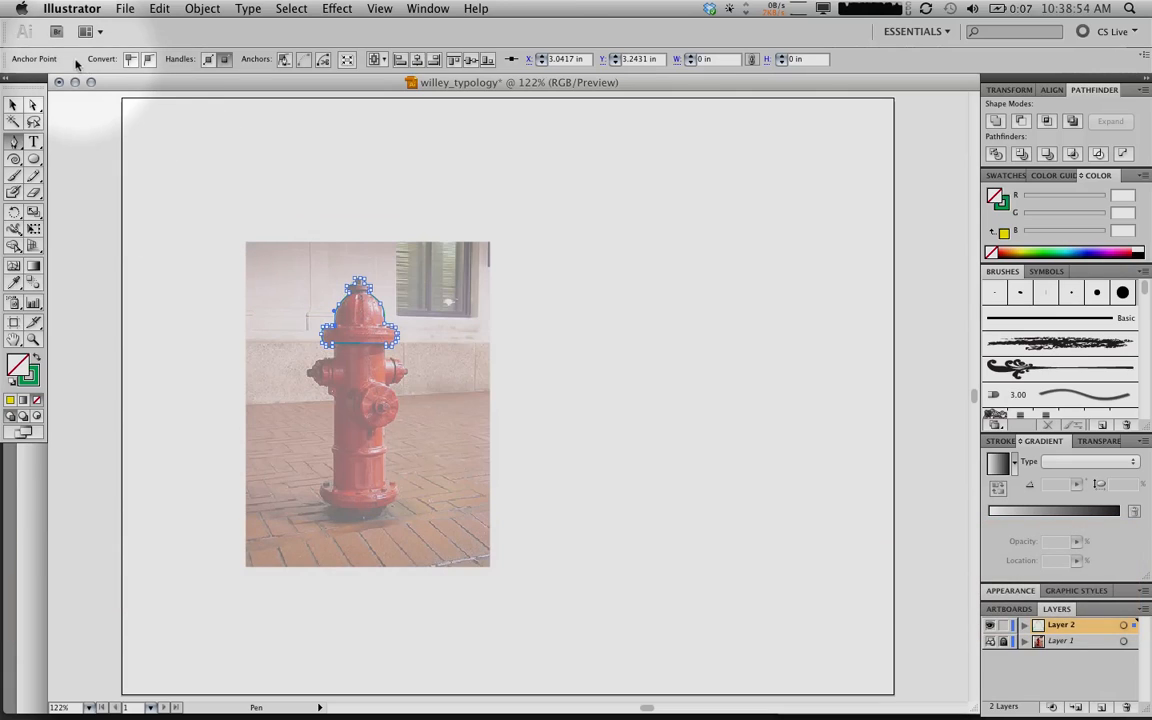
pyautogui.click(33, 362)
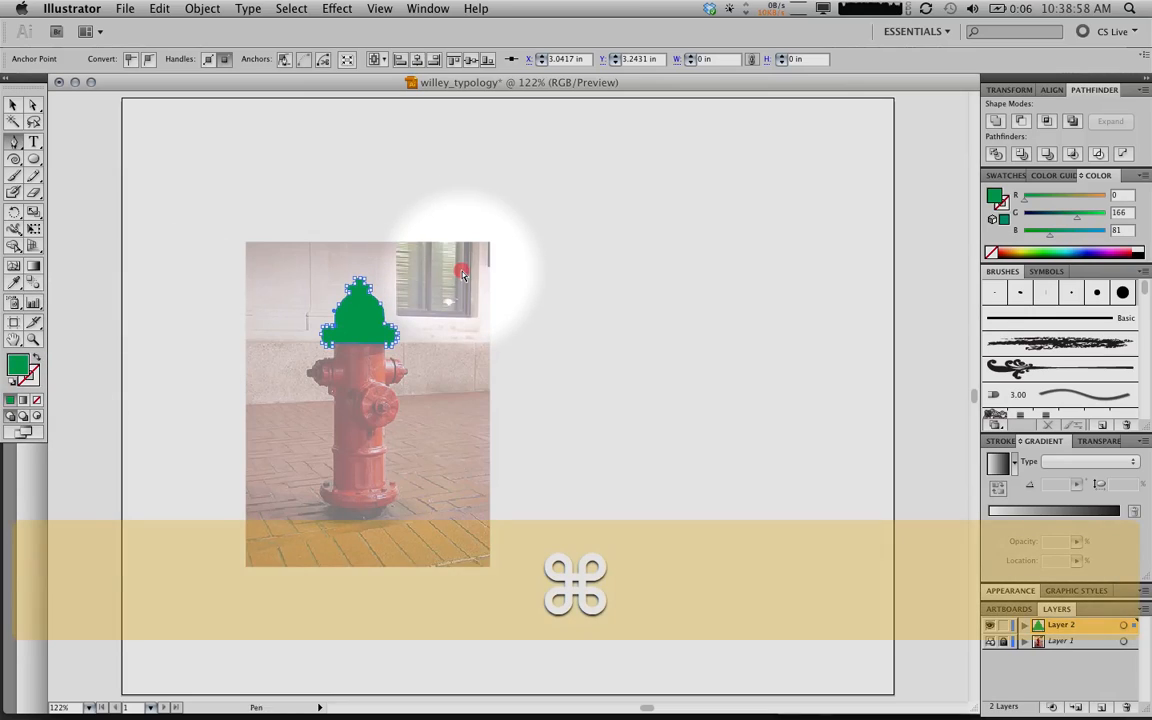
pyautogui.keyDown('super'); pyautogui.click(463, 268); pyautogui.keyUp('super')
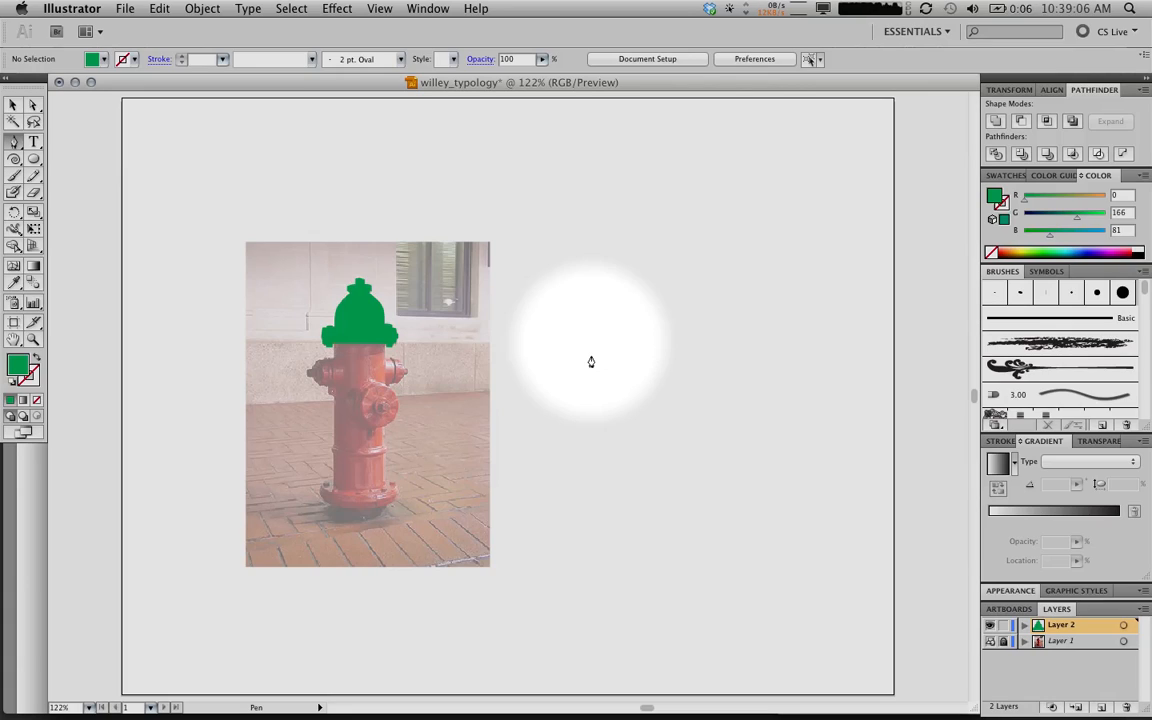
# - Review the line and shape drawing tools, including Spiral and Ellipse, and the Selection and Direct Selection tools
pyautogui.click(13, 160)
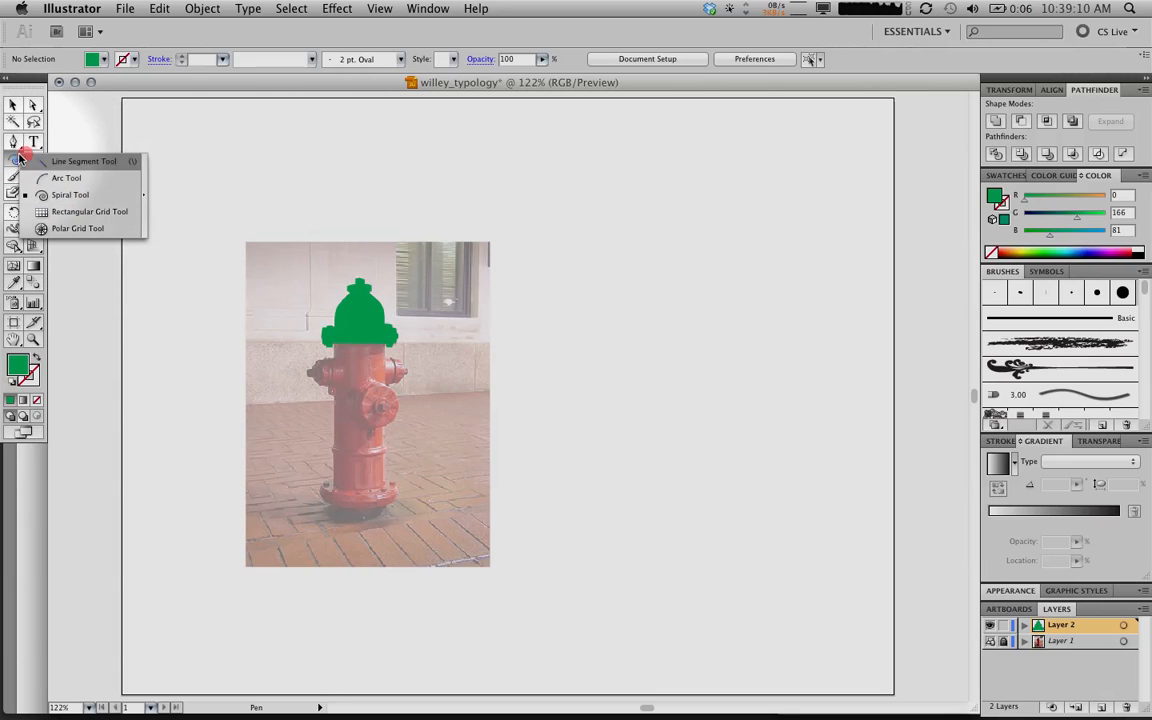
pyautogui.click(70, 195)
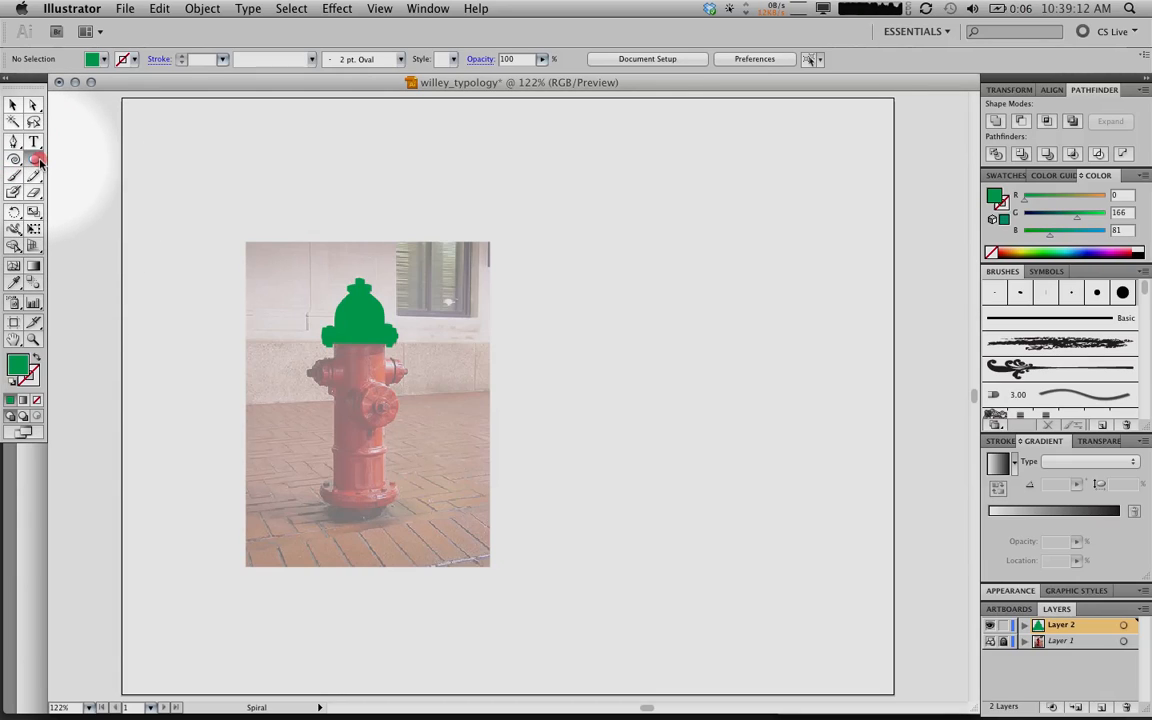
pyautogui.click(36, 159)
pyautogui.click(91, 194)
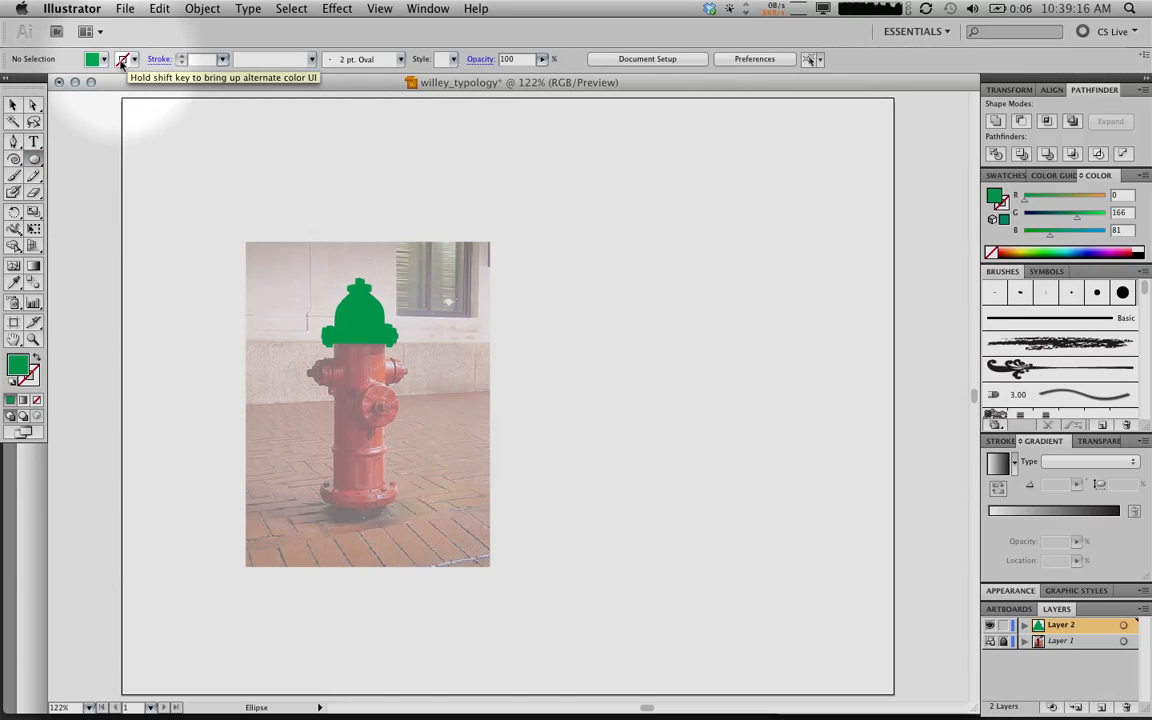
pyautogui.click(11, 106)
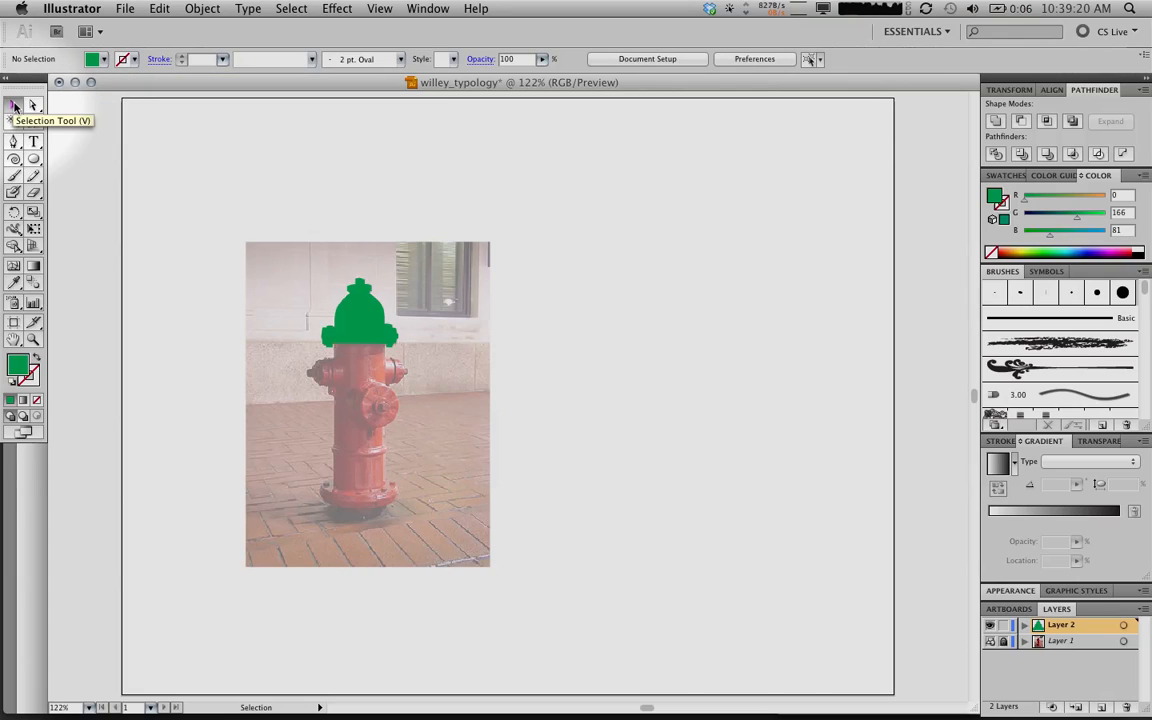
pyautogui.click(35, 105)
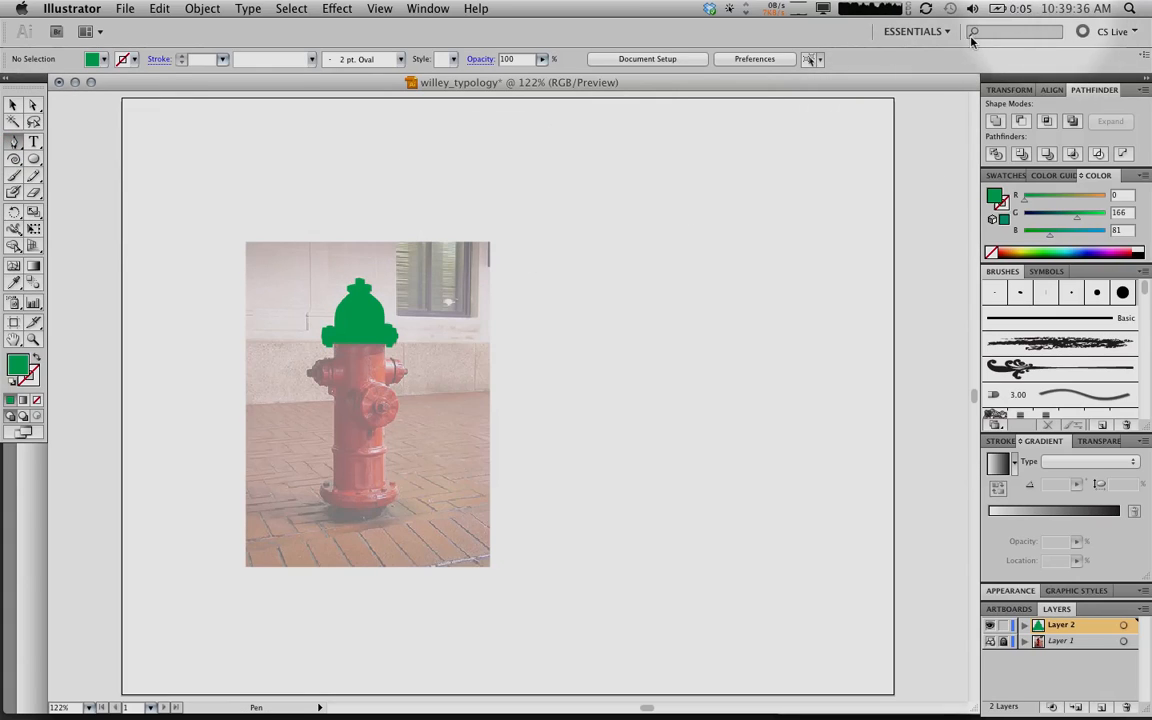
# - At 6400% zoom, select the green shape and convert the two curved anchors in the left notch above the dome to corner points
pyautogui.press('super+space')
pyautogui.moveTo(320, 284); pyautogui.dragTo(406, 329)
pyautogui.moveTo(298, 189); pyautogui.dragTo(393, 280)
pyautogui.keyDown('super'); pyautogui.click(624, 271); pyautogui.keyUp('super')
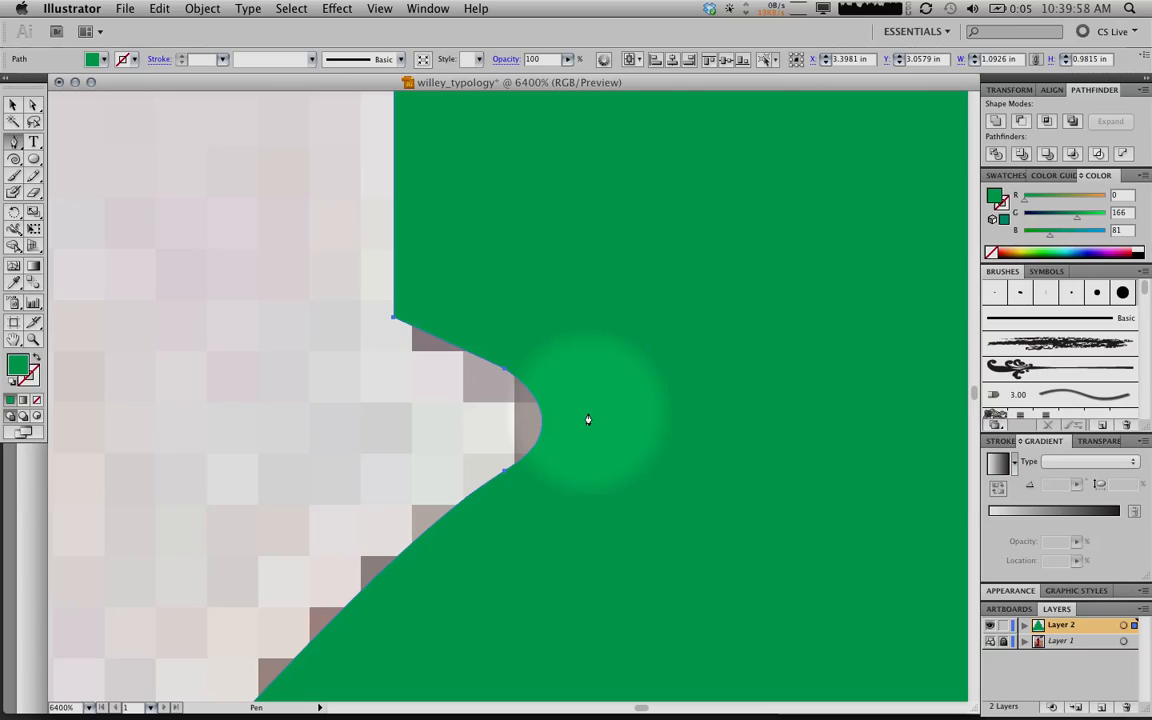
pyautogui.press('alt')
pyautogui.press('ctrl')
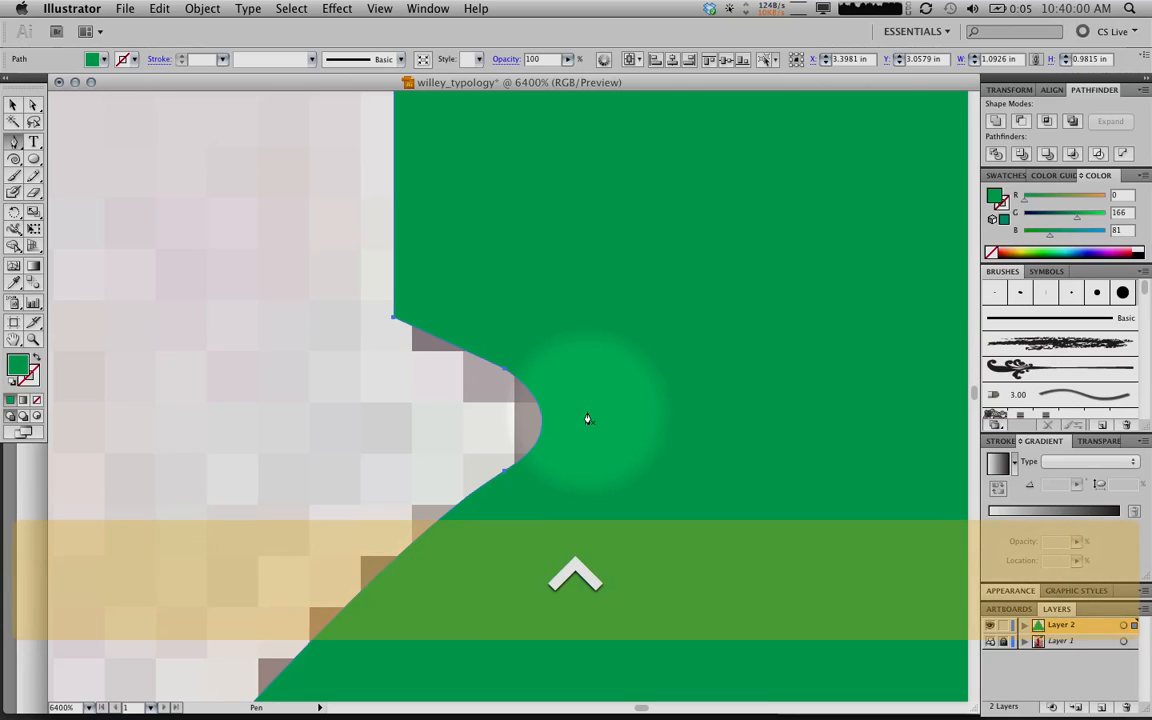
pyautogui.press('alt')
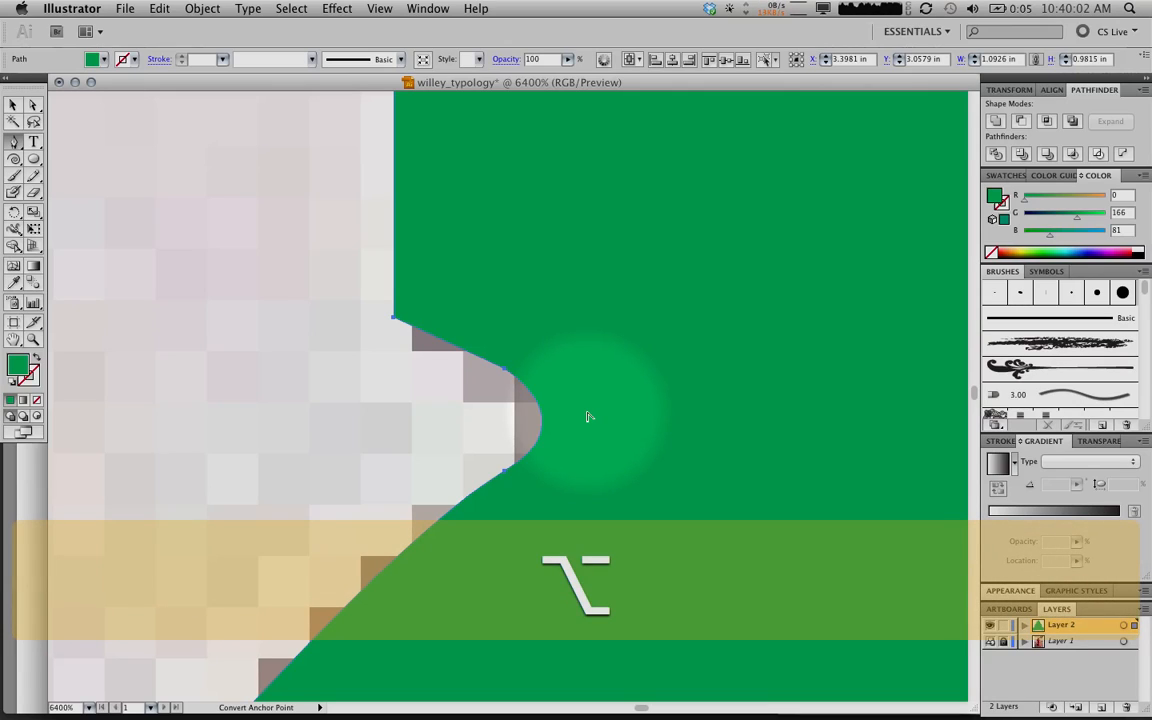
pyautogui.press('ctrl')
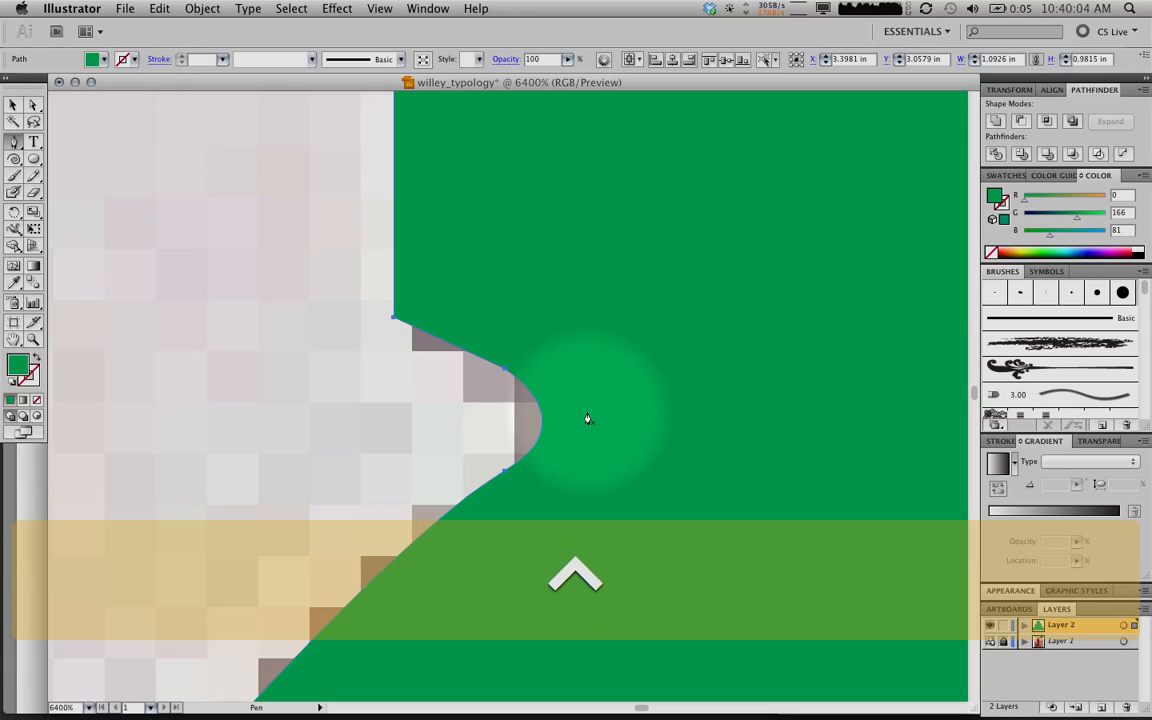
pyautogui.press('alt')
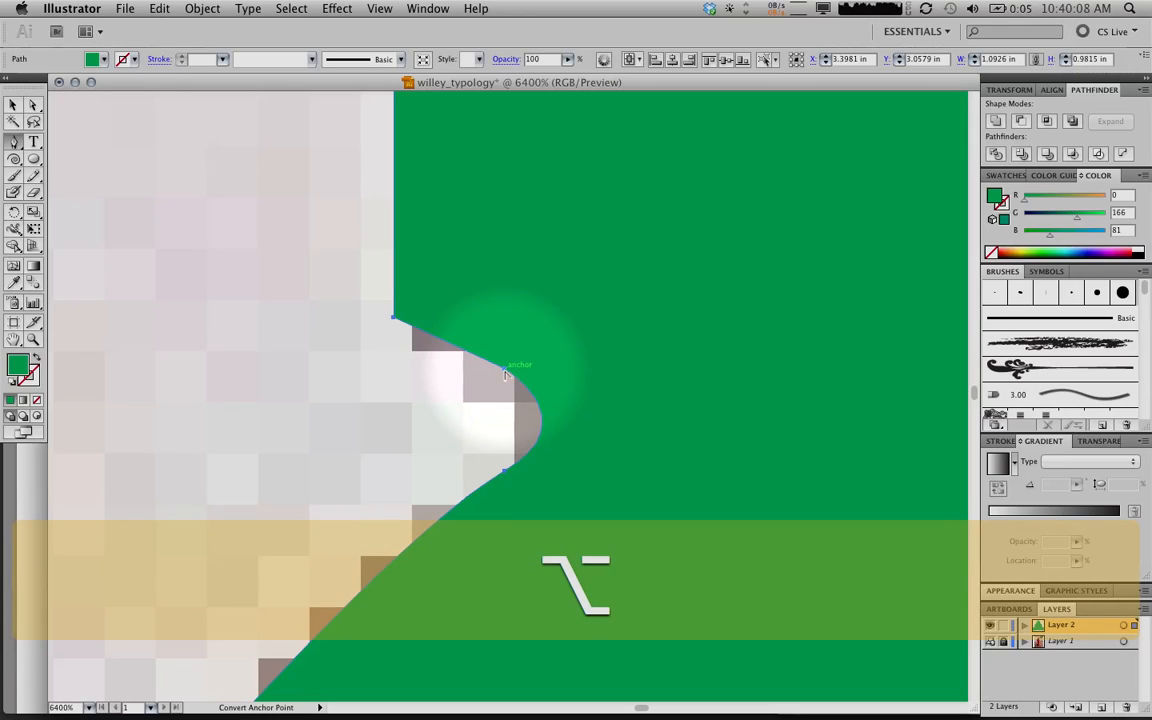
pyautogui.keyDown('alt'); pyautogui.click(505, 372); pyautogui.keyUp('alt')
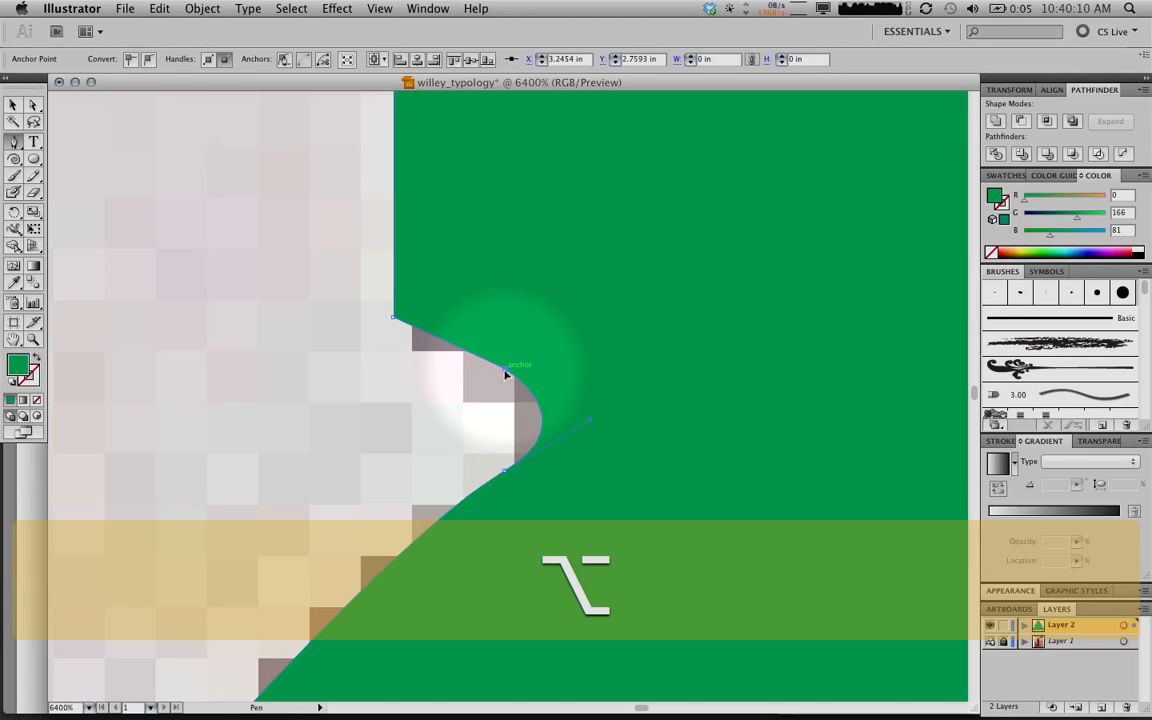
pyautogui.keyDown('alt'); pyautogui.click(505, 471); pyautogui.keyUp('alt')
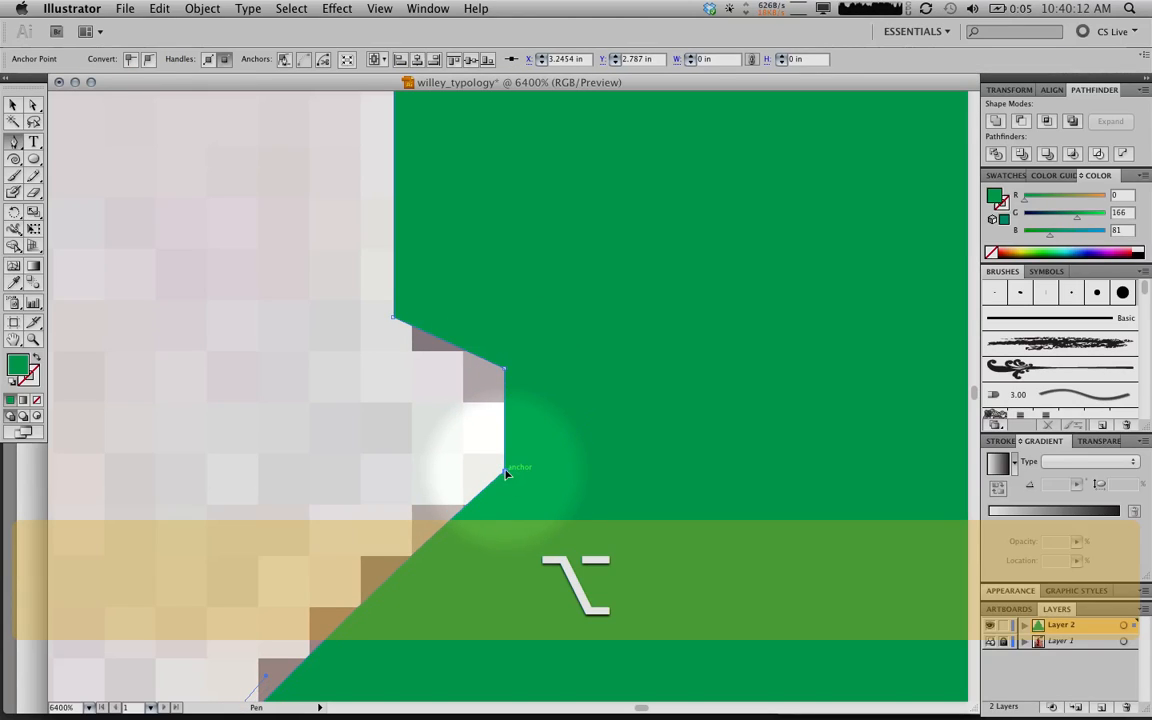
# - Reposition the notch's two upper anchors to follow the photo's edge, and curve the segment below its lower anchor
pyautogui.keyDown('super'); pyautogui.click(394, 319); pyautogui.keyUp('super')
pyautogui.moveTo(394, 319); pyautogui.dragTo(410, 349)
pyautogui.moveTo(506, 371); pyautogui.dragTo(506, 355)
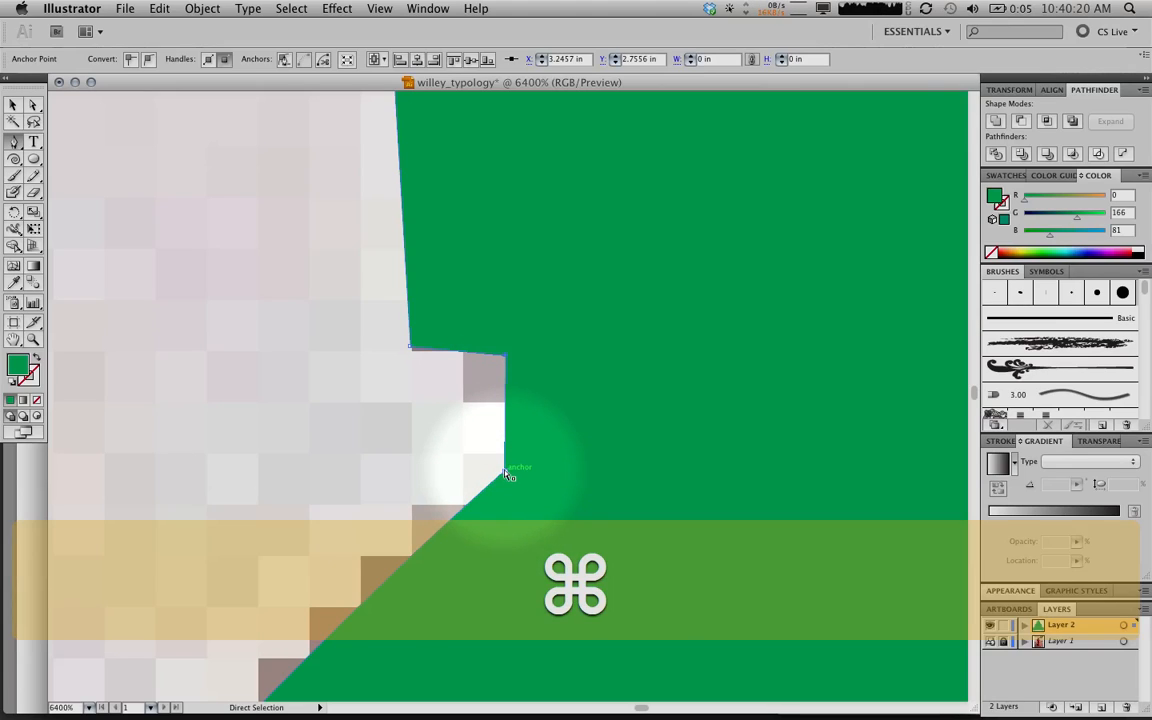
pyautogui.press('alt')
pyautogui.moveTo(505, 472)
pyautogui.mouseDown()
pyautogui.moveTo(442, 476)
pyautogui.moveTo(571, 454)
pyautogui.moveTo(496, 446)
pyautogui.moveTo(505, 470)
pyautogui.mouseUp()
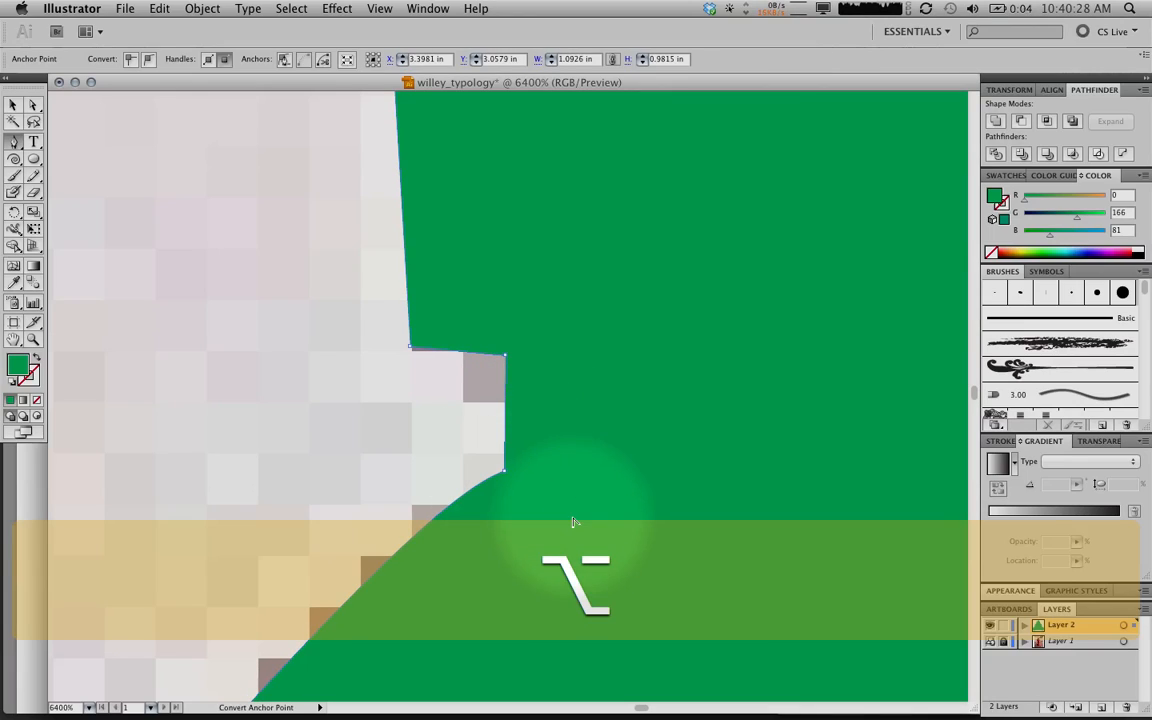
# - Fit the whole artboard in the view and switch to QuickTime Player
pyautogui.press('super+0')
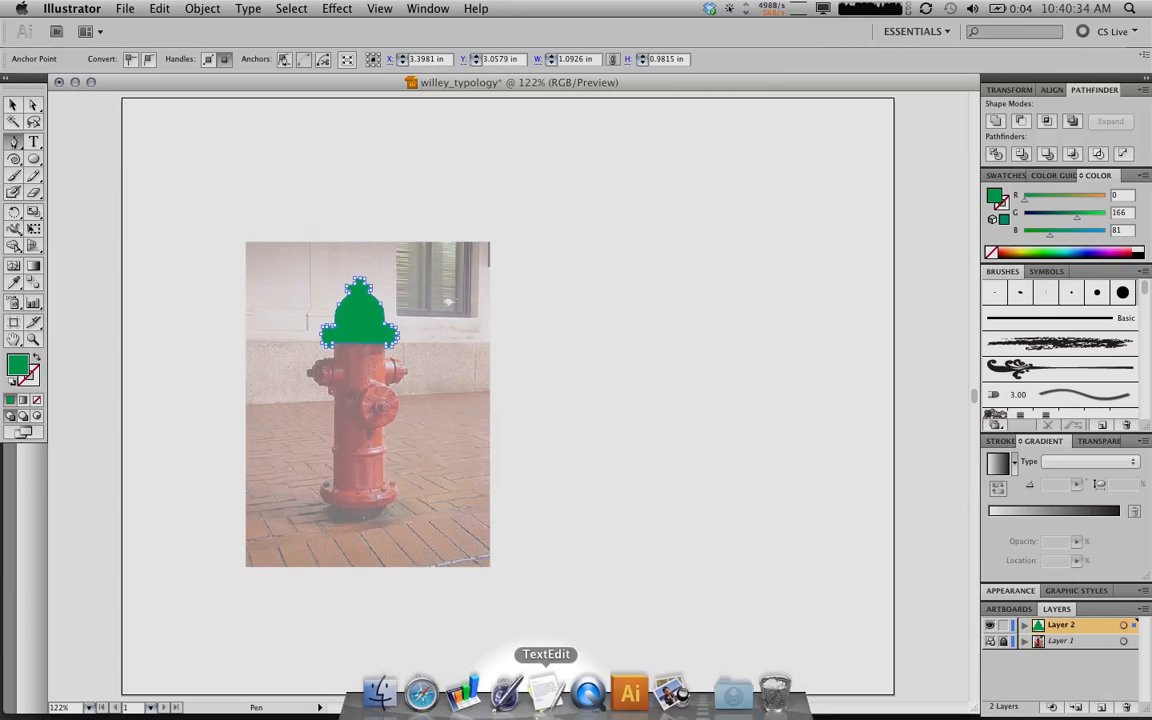
pyautogui.click(588, 688)
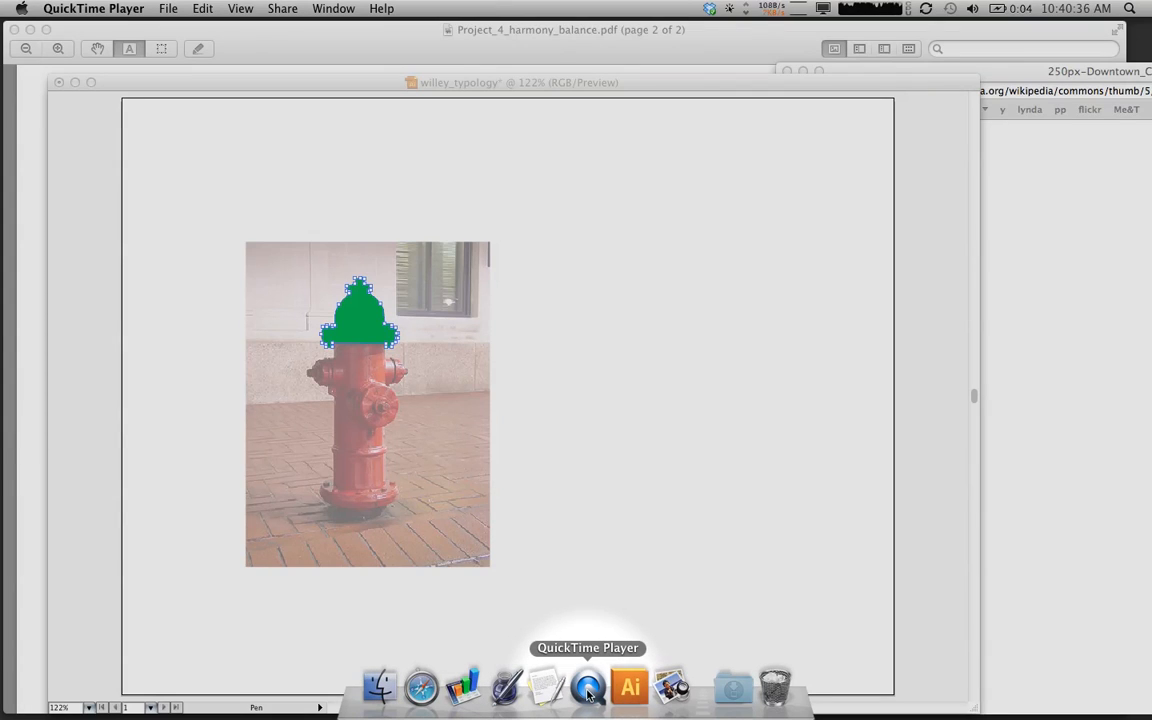